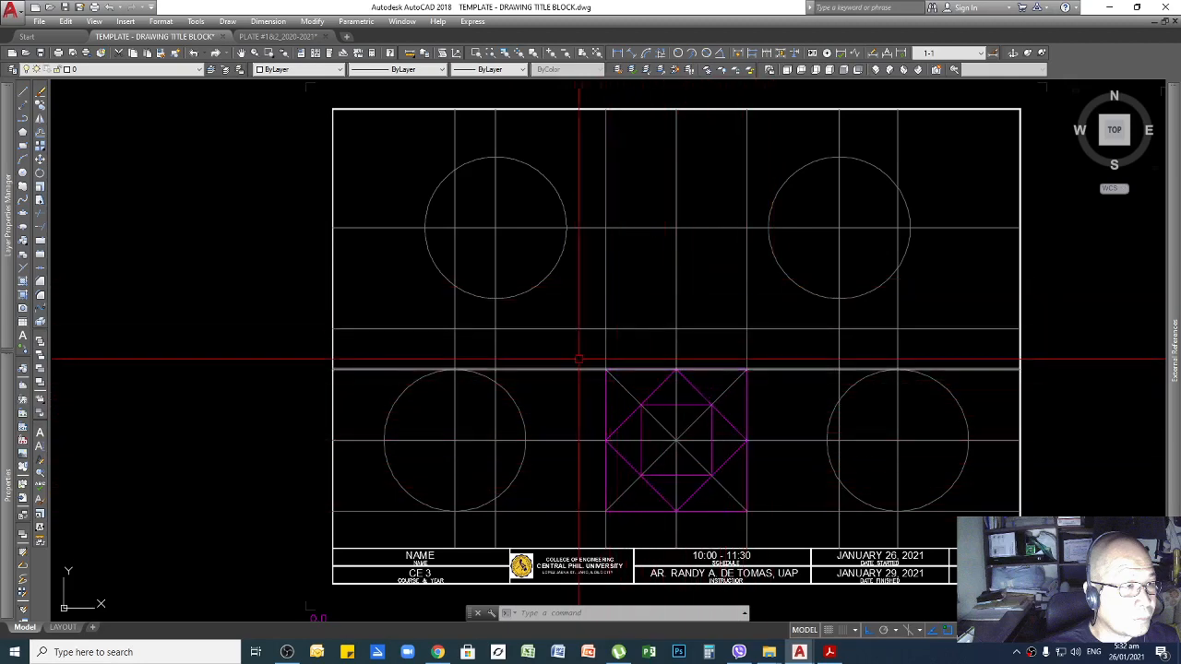
Compare the working sheet's construction circles with the reference sheet and examine the reference octagon's geometry and dimensions
scroll(578, 360, down, 4)
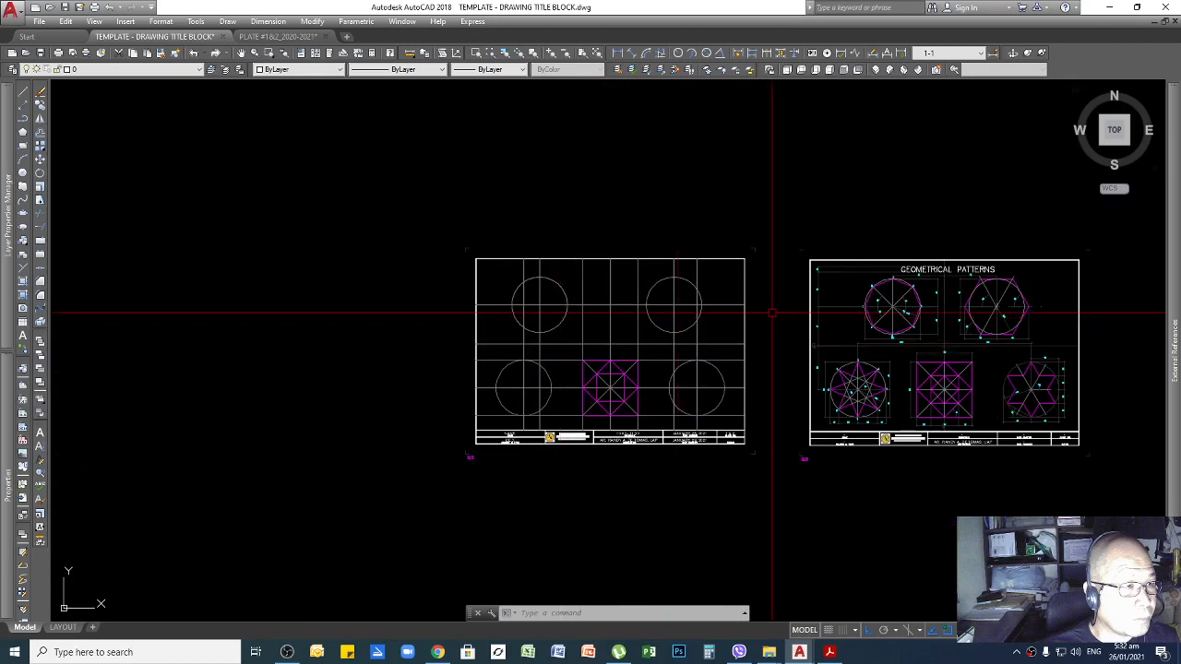
scroll(804, 311, up, 2)
scroll(751, 342, down, 2)
scroll(1008, 322, up, 2)
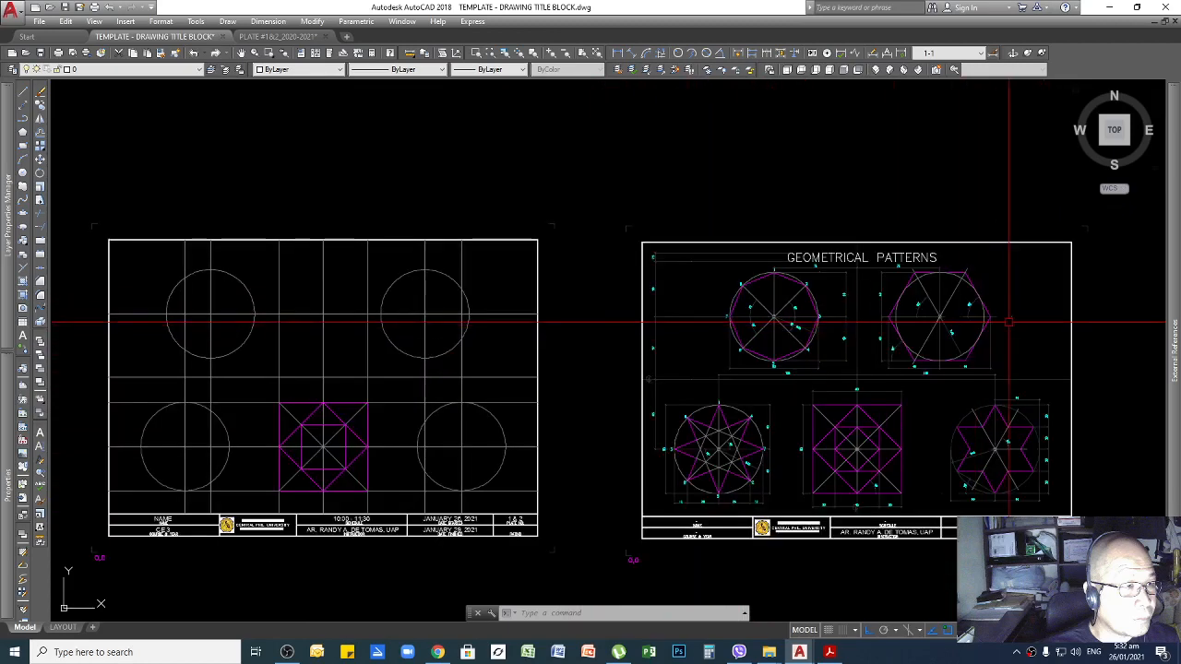
scroll(888, 318, down, 2)
scroll(448, 314, up, 2)
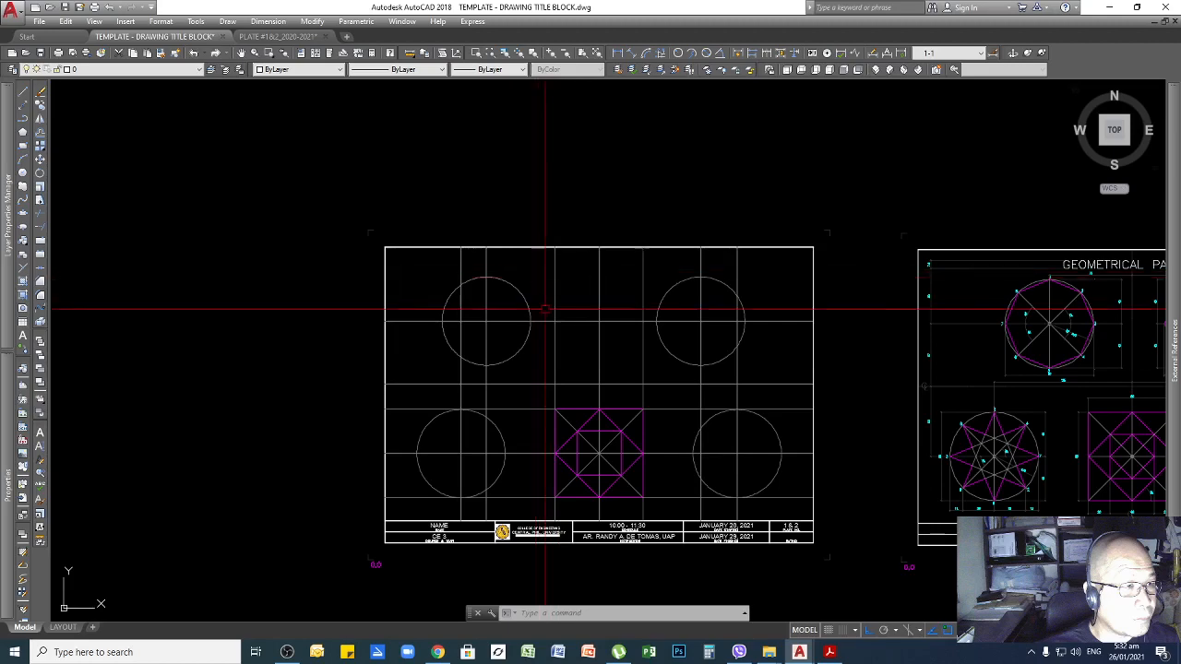
scroll(577, 354, down, 2)
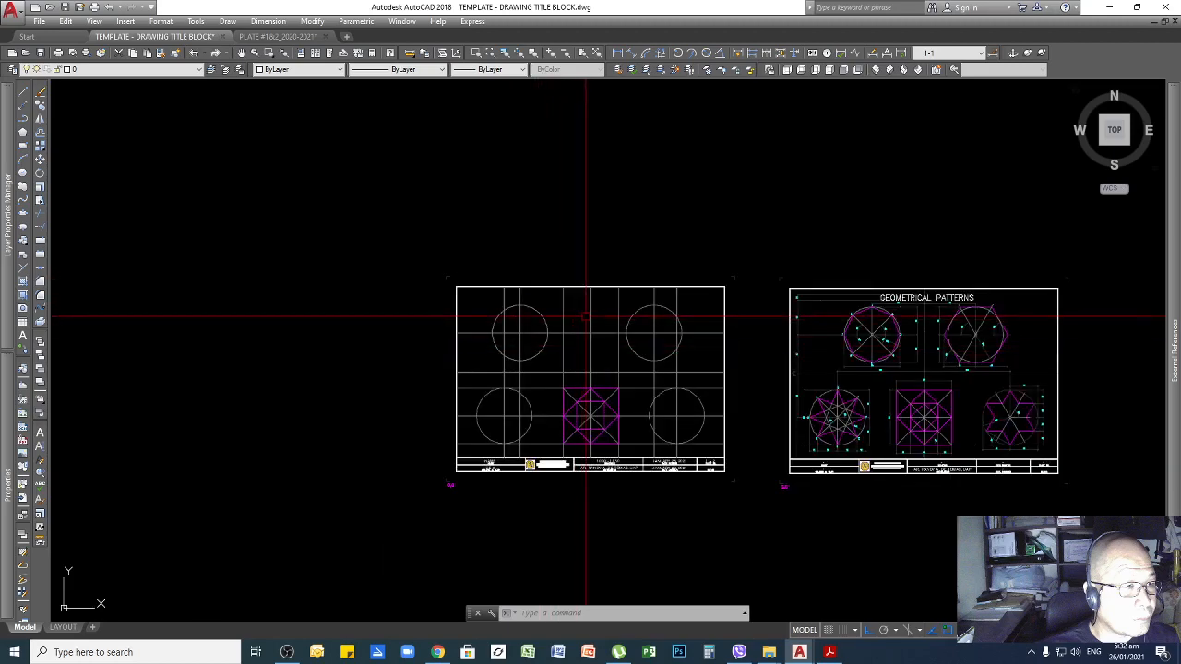
scroll(590, 310, up, 2)
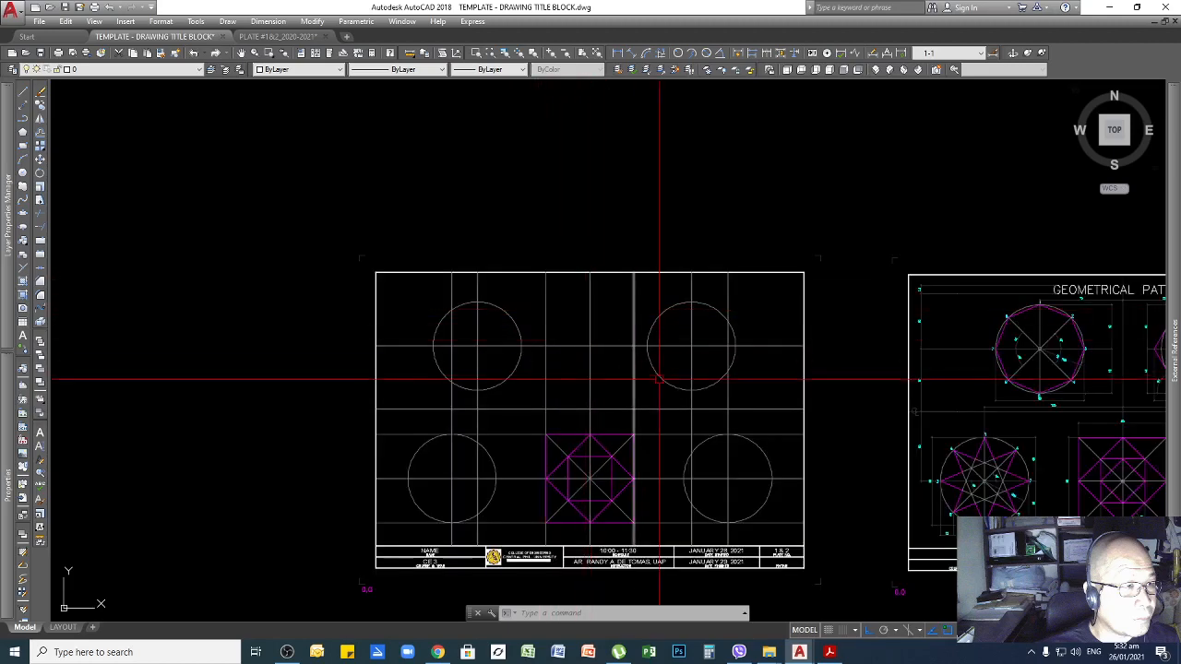
scroll(1025, 332, up, 3)
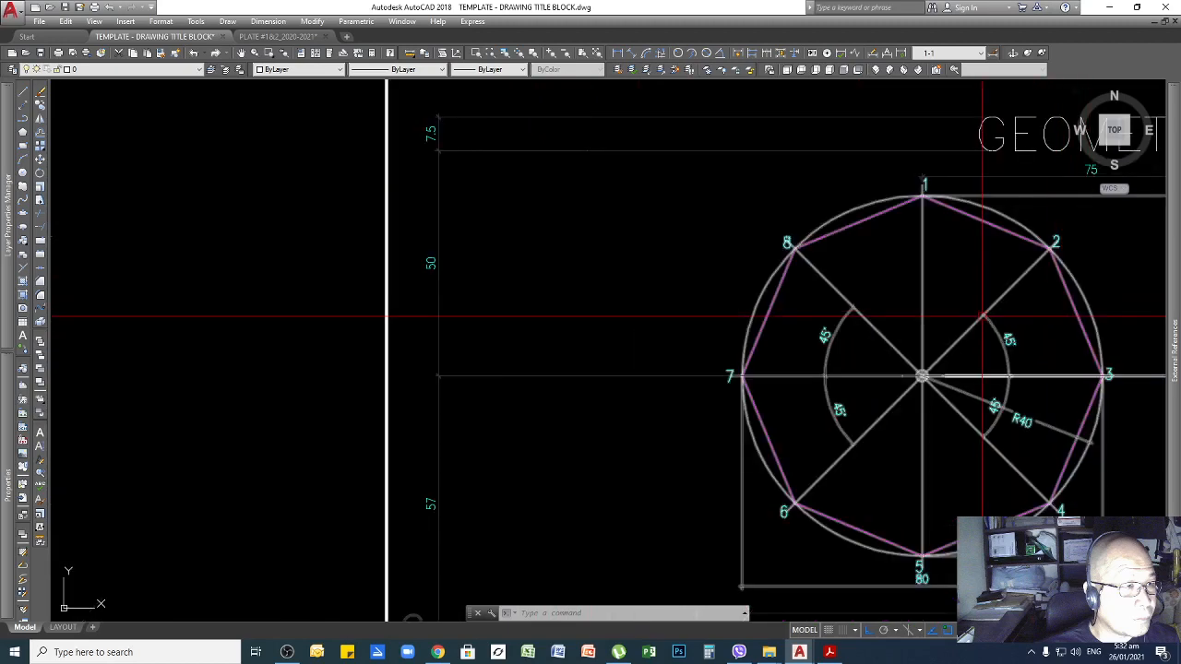
scroll(995, 304, down, 3)
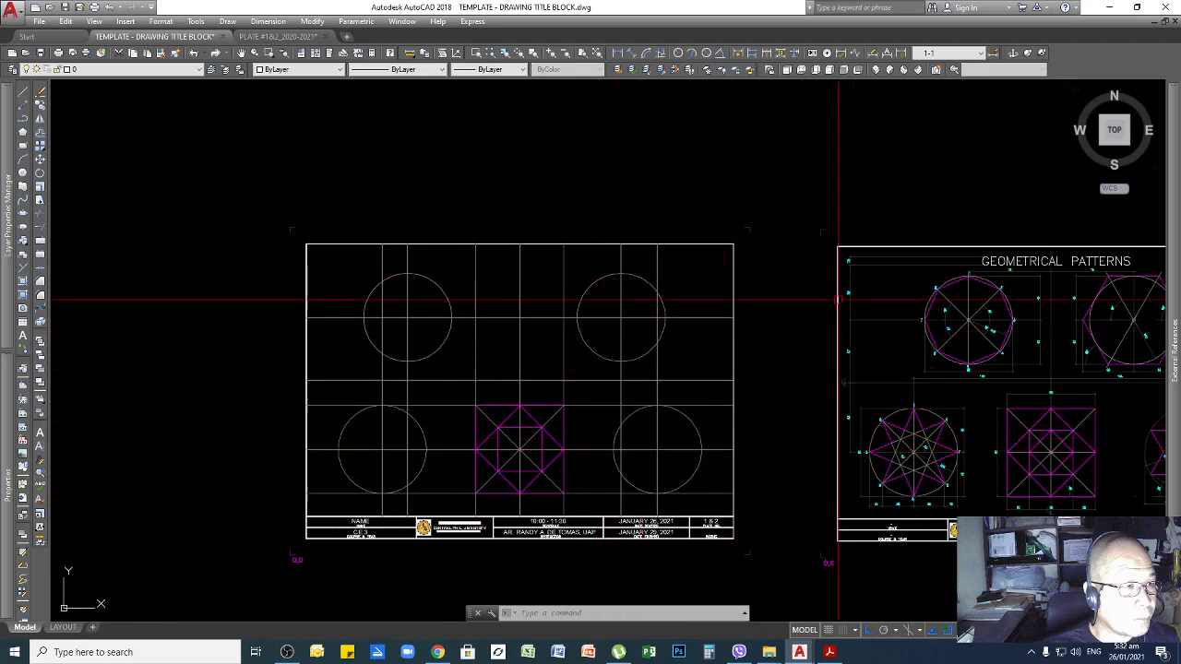
scroll(981, 347, up, 4)
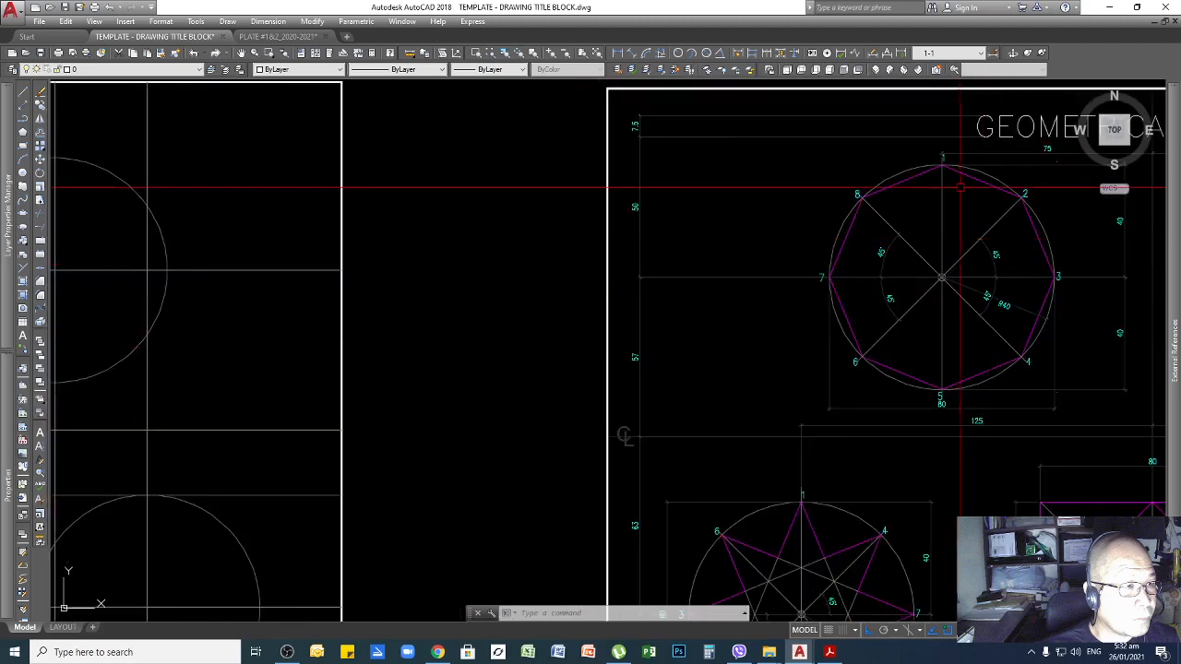
click(958, 175)
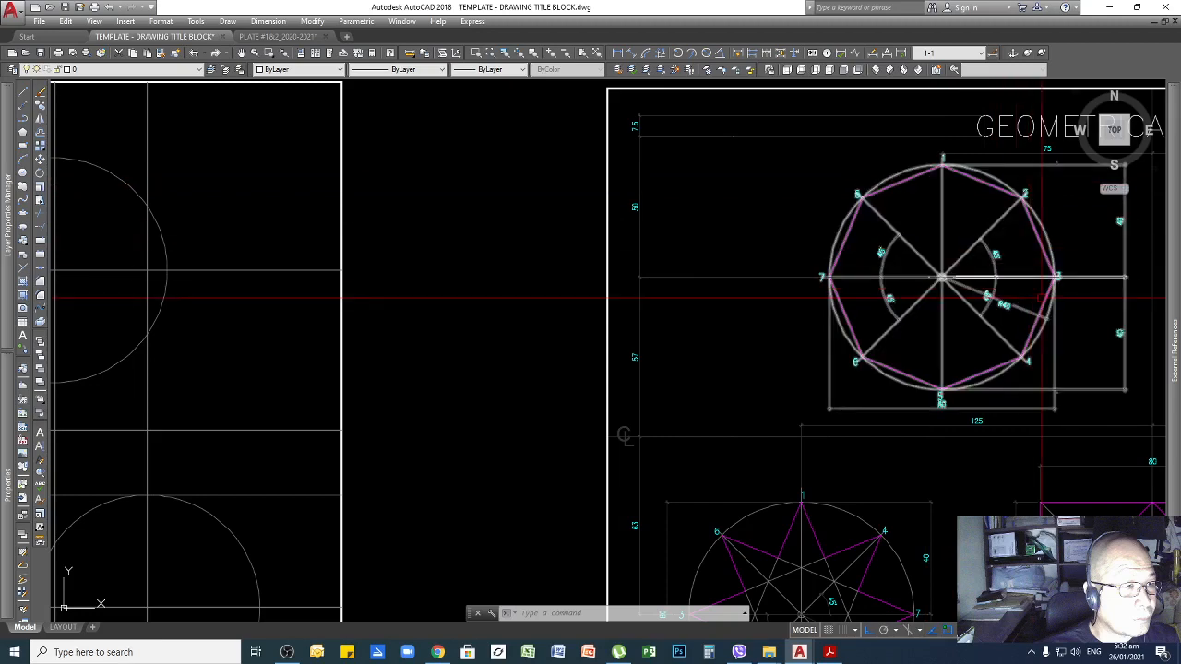
scroll(1040, 247, down, 4)
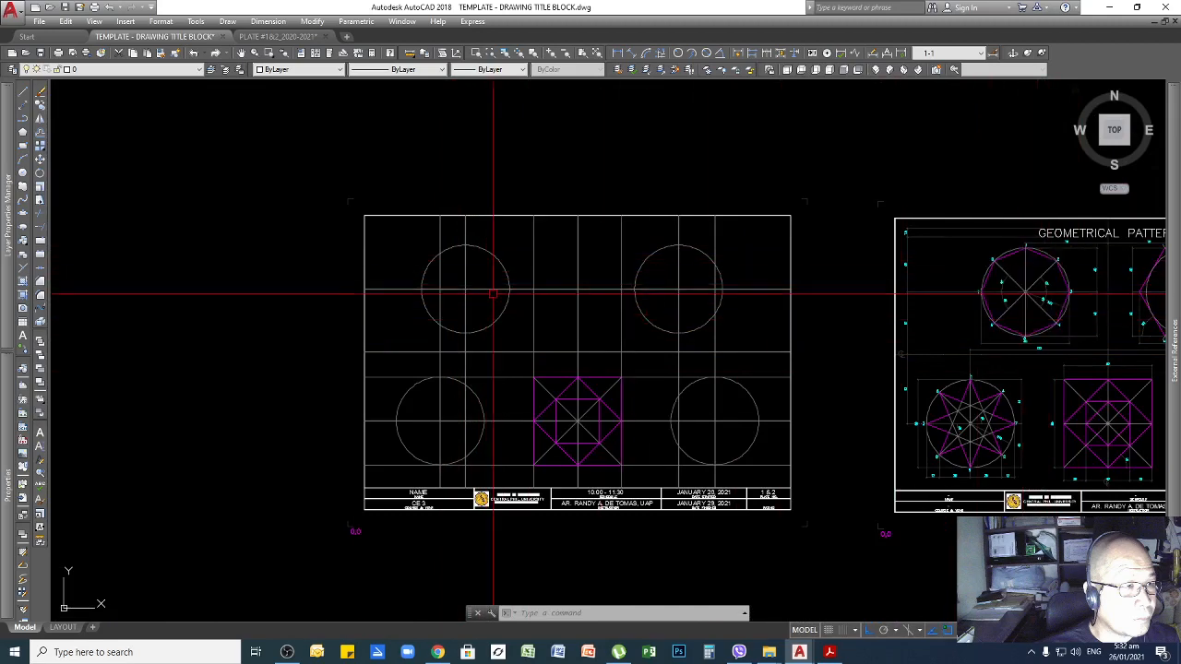
scroll(831, 341, down, 2)
scroll(589, 305, up, 2)
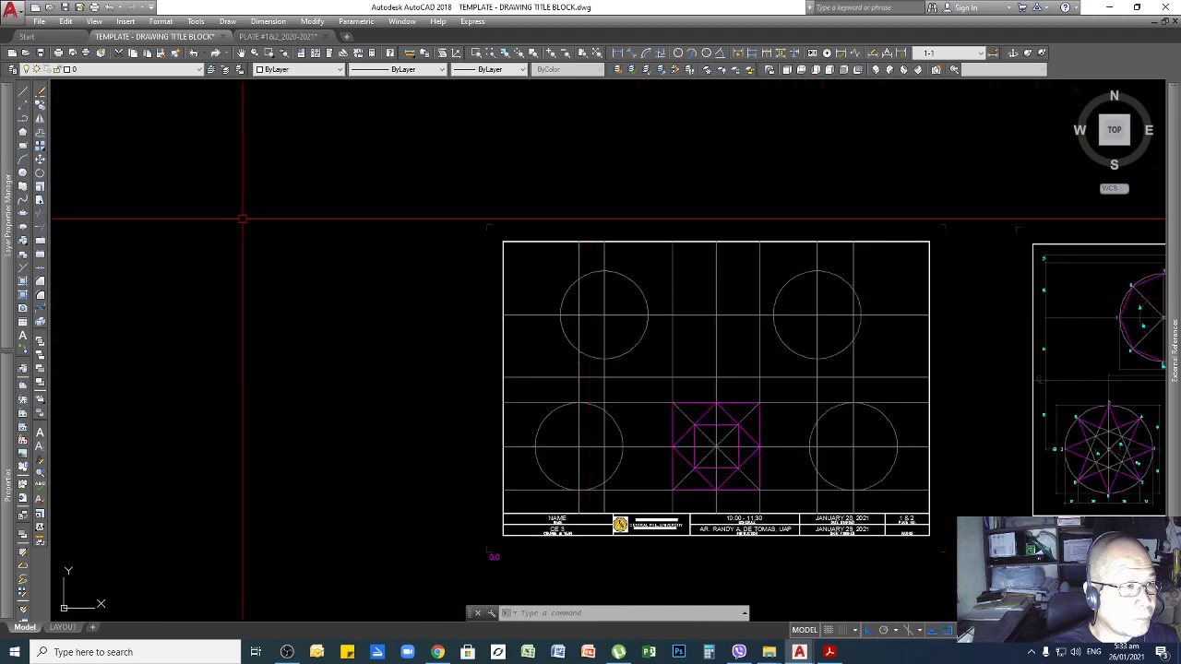
click(370, 188)
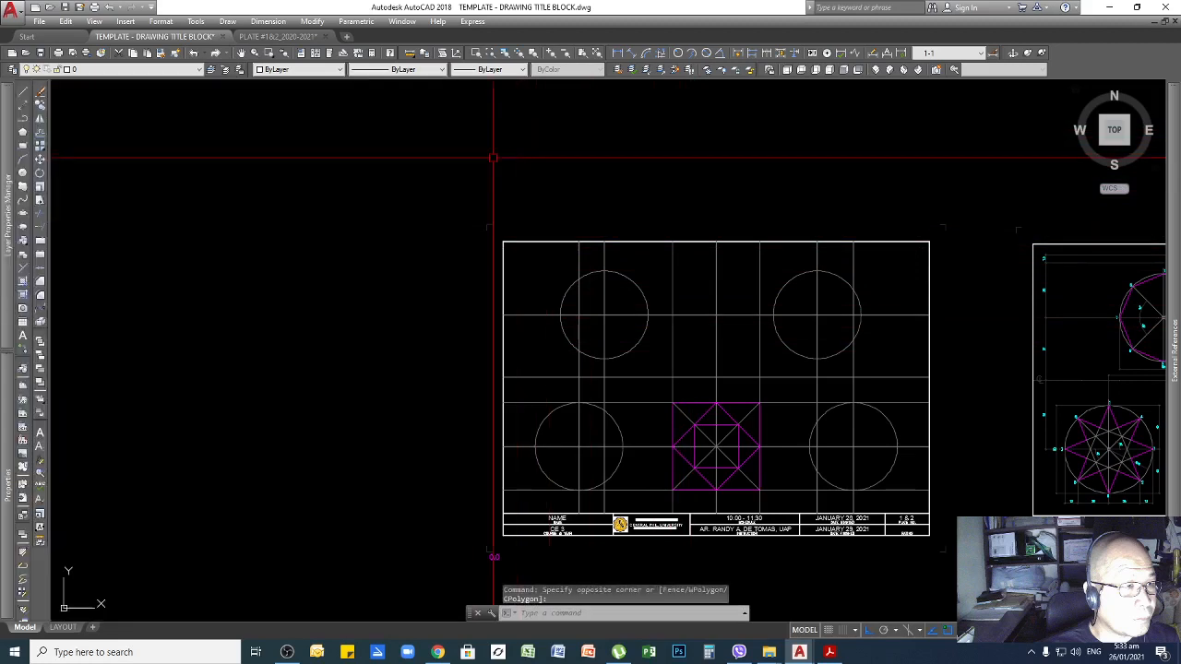
Draw an 8-sided polygon inscribed in the working sheet's upper-left circle, centred on it with a vertex on its horizontal centerline
click(24, 132)
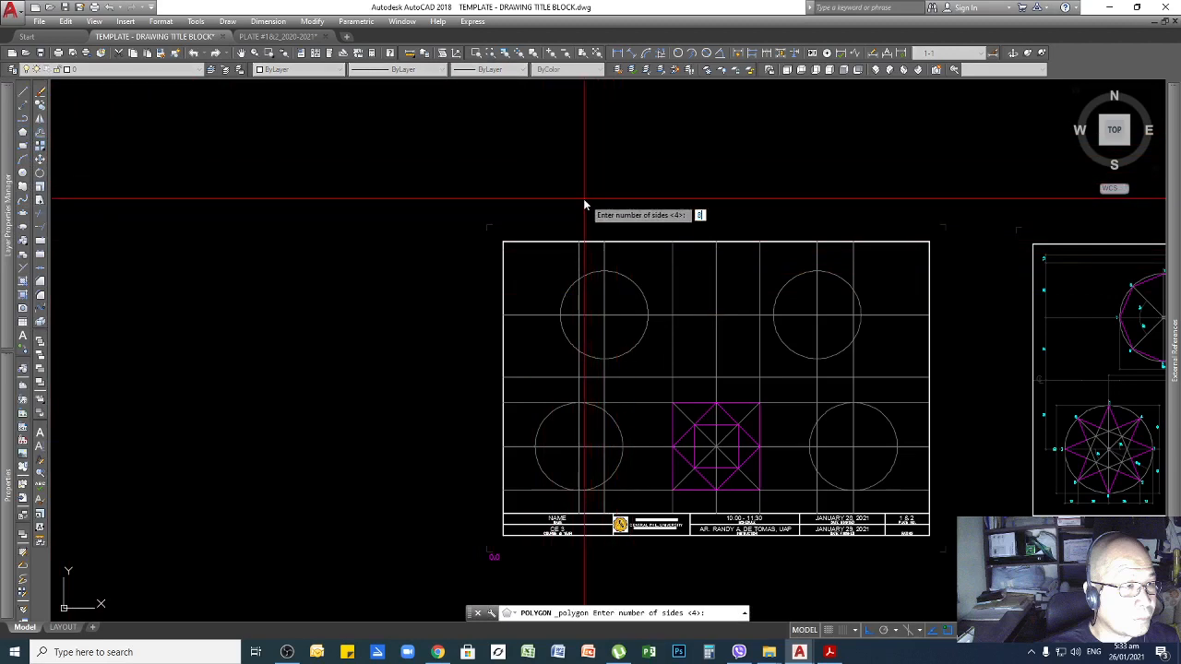
key(Return)
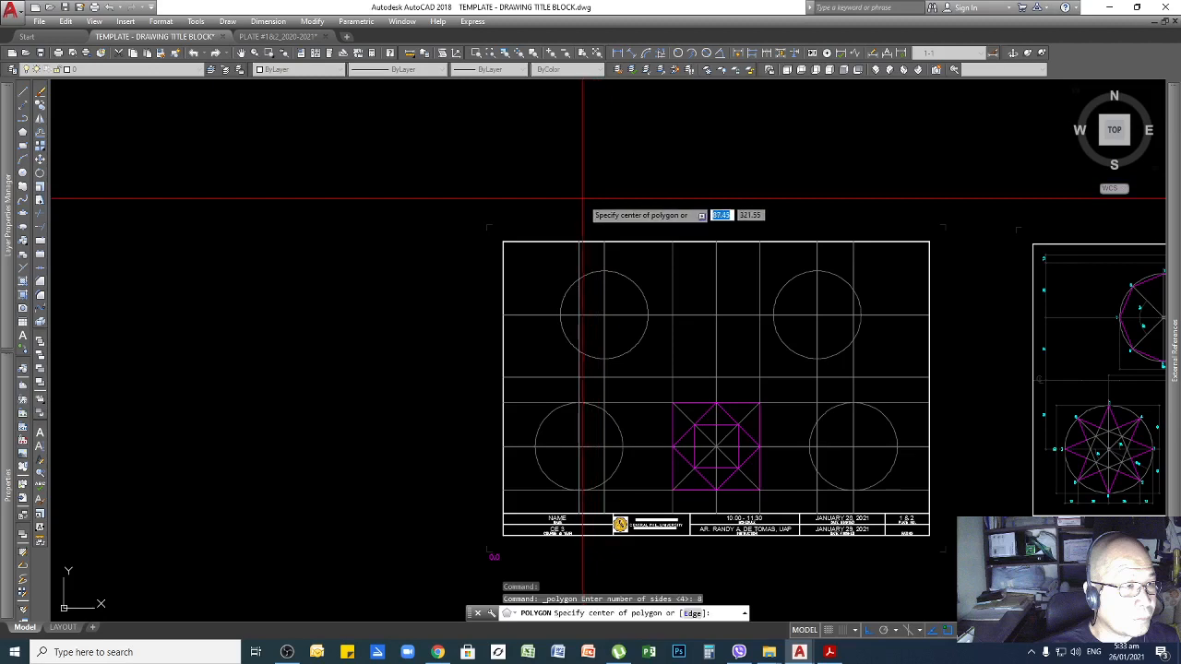
click(604, 316)
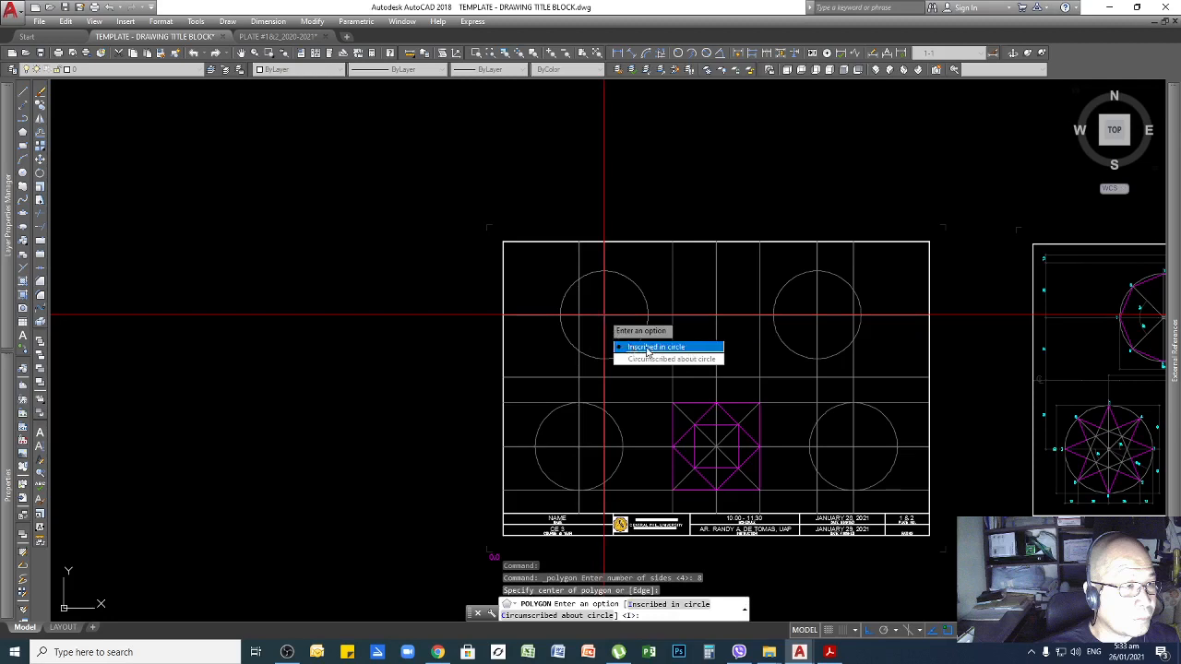
scroll(559, 315, down, 2)
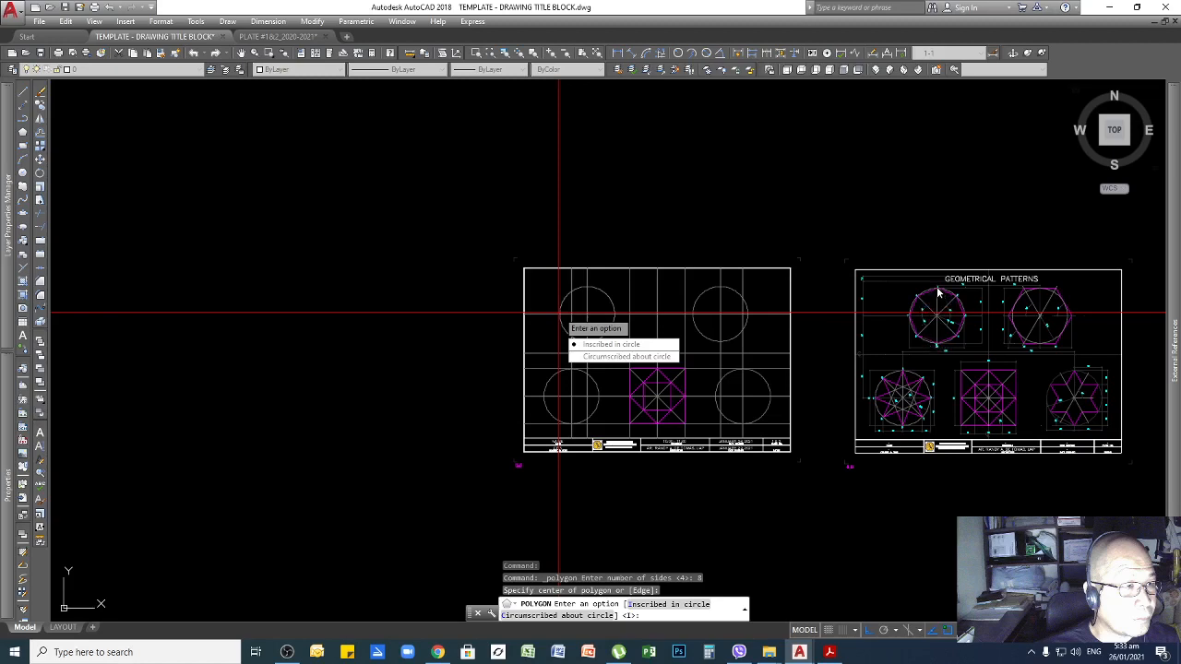
scroll(938, 293, up, 6)
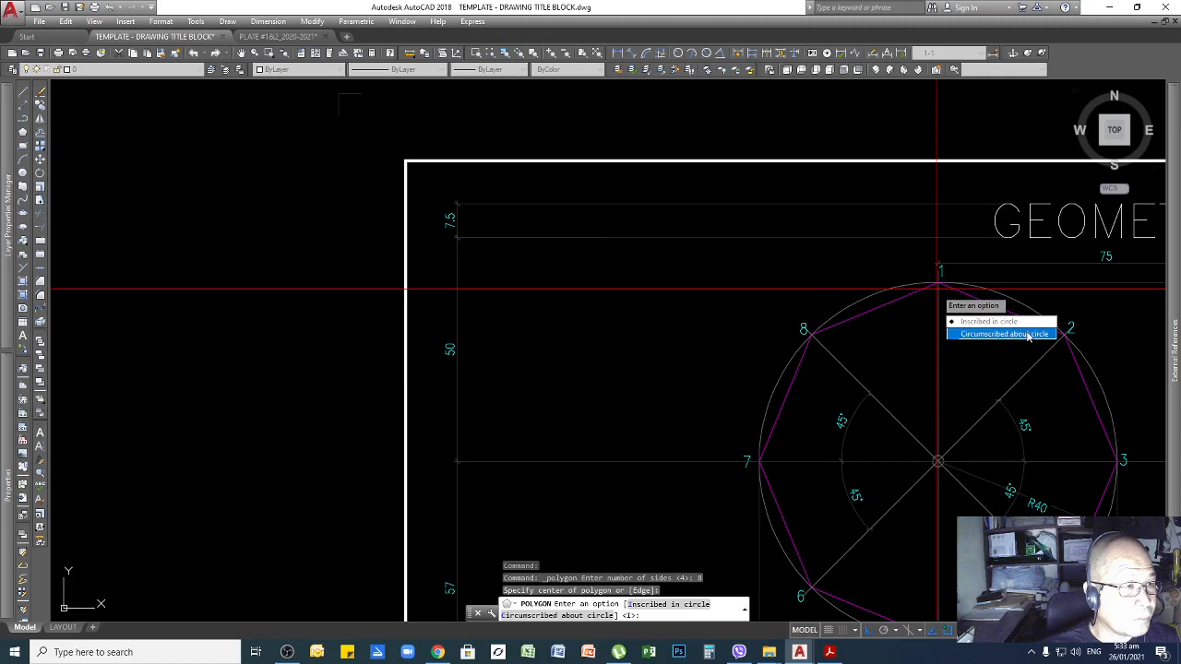
click(978, 322)
scroll(554, 312, down, 4)
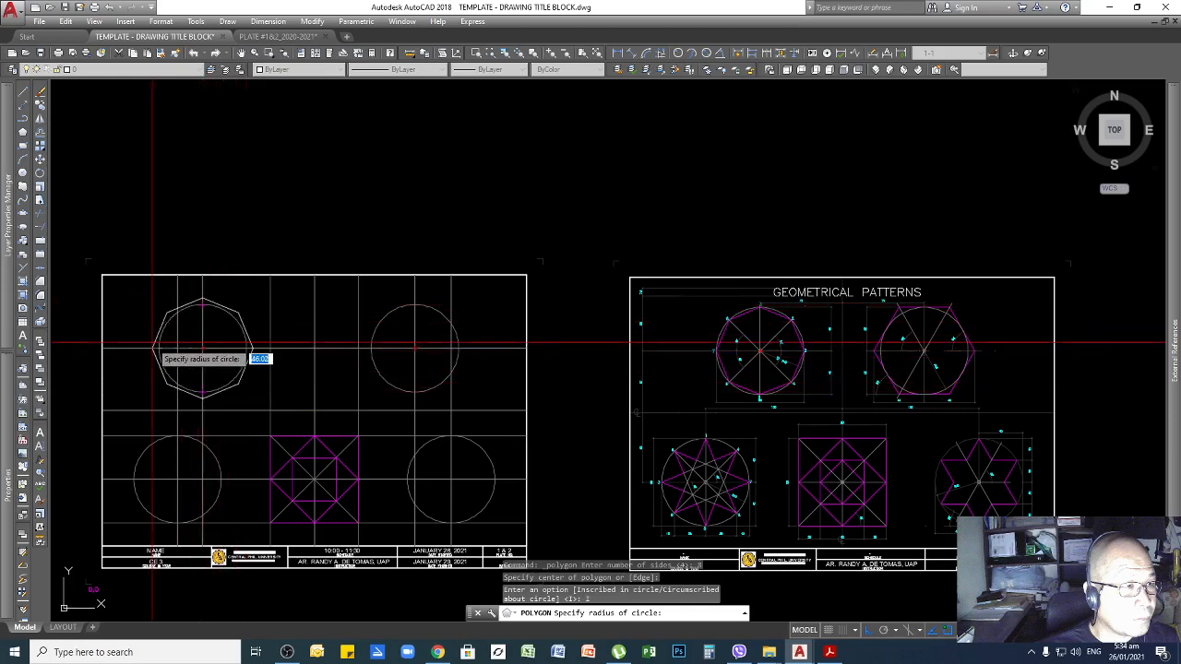
click(246, 348)
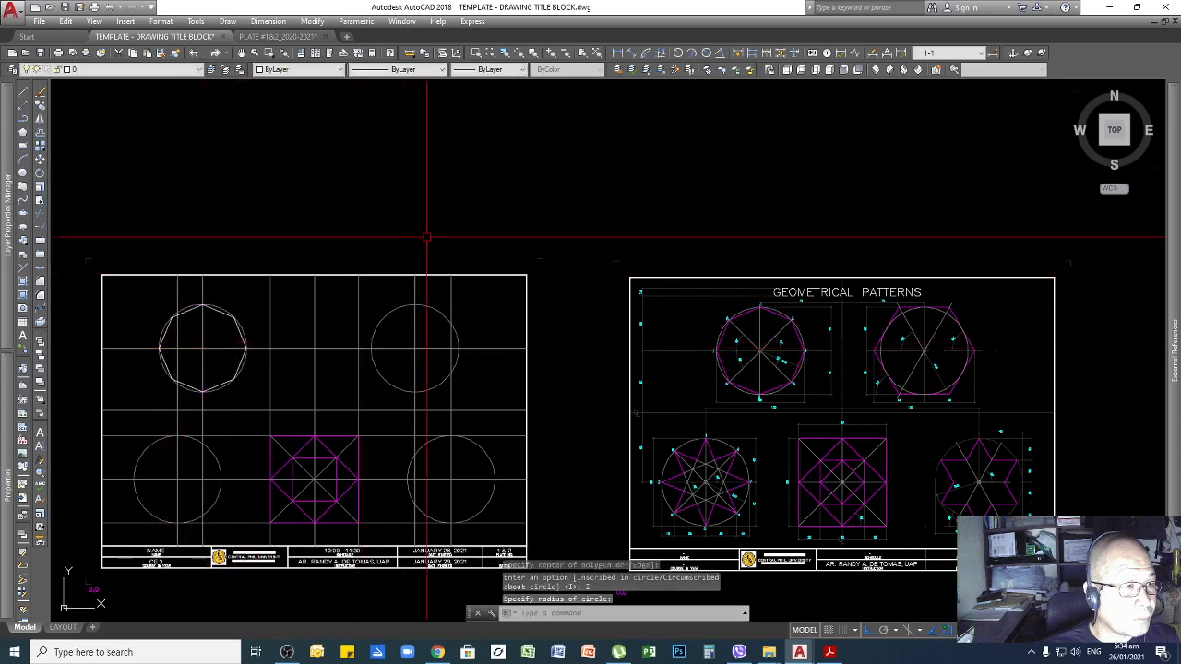
Check the new octagon and compare the working sheet with the square pattern on the reference sheet
scroll(573, 312, down, 2)
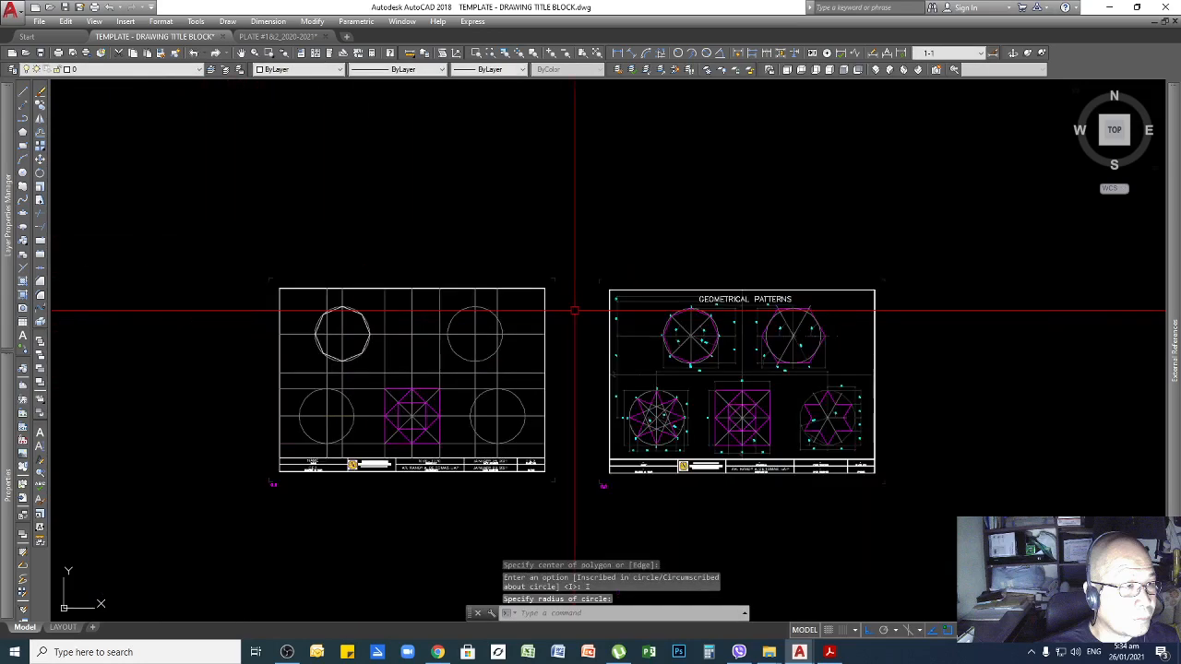
scroll(346, 343, up, 5)
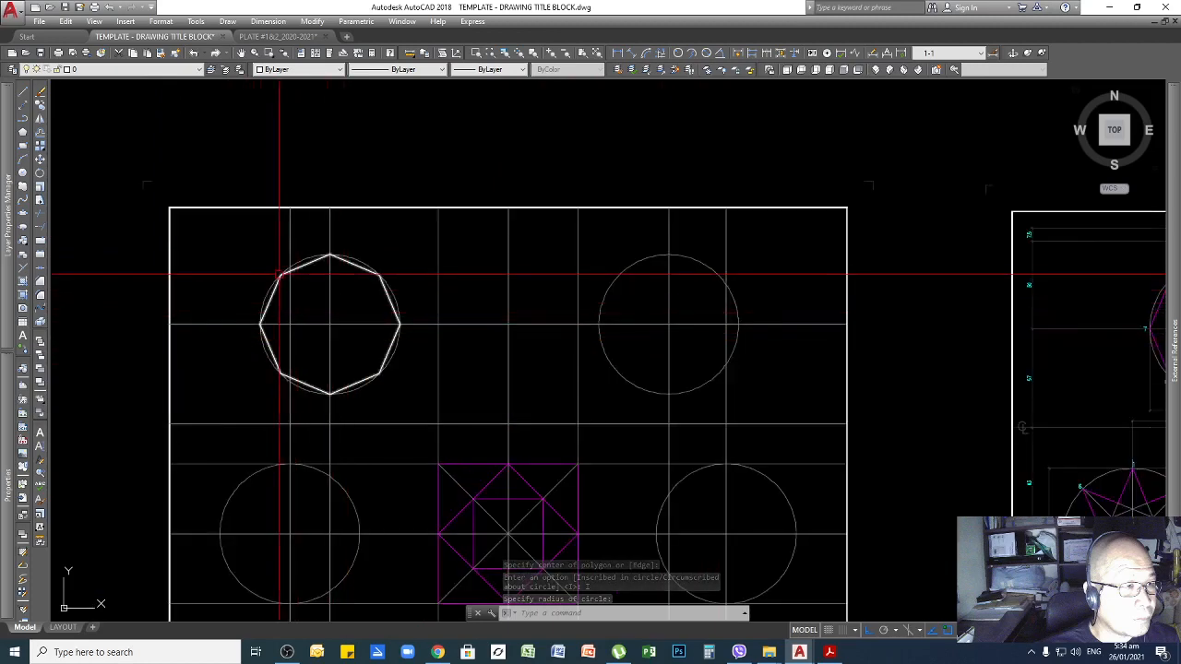
scroll(476, 315, down, 4)
scroll(475, 315, up, 2)
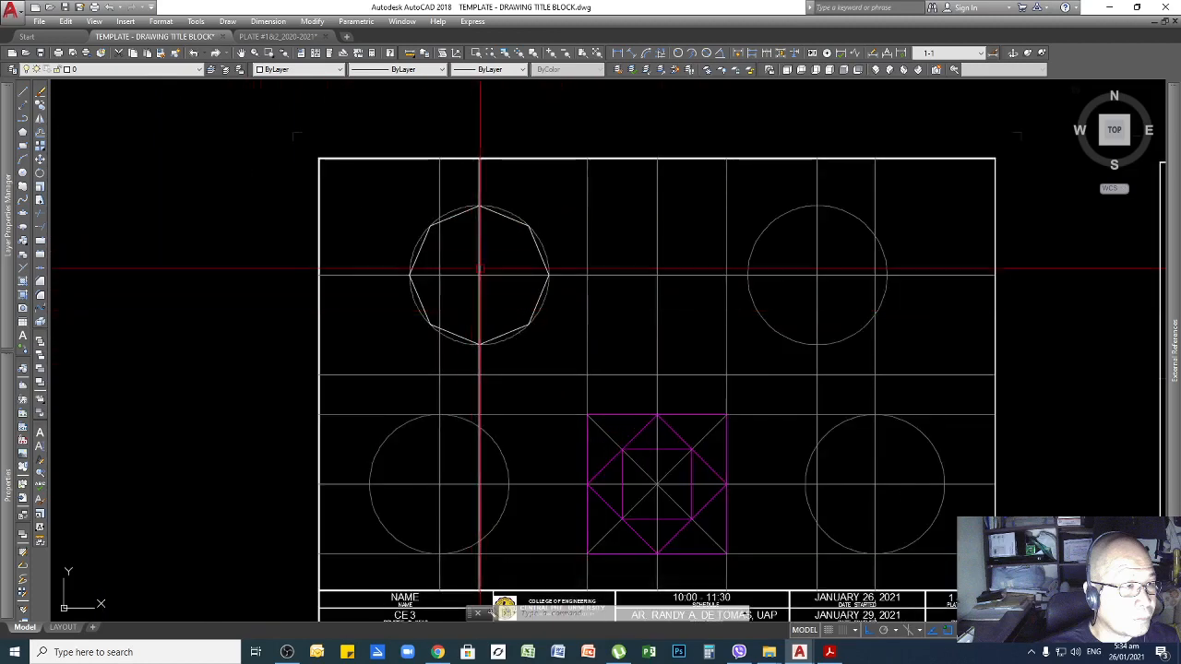
scroll(483, 369, down, 4)
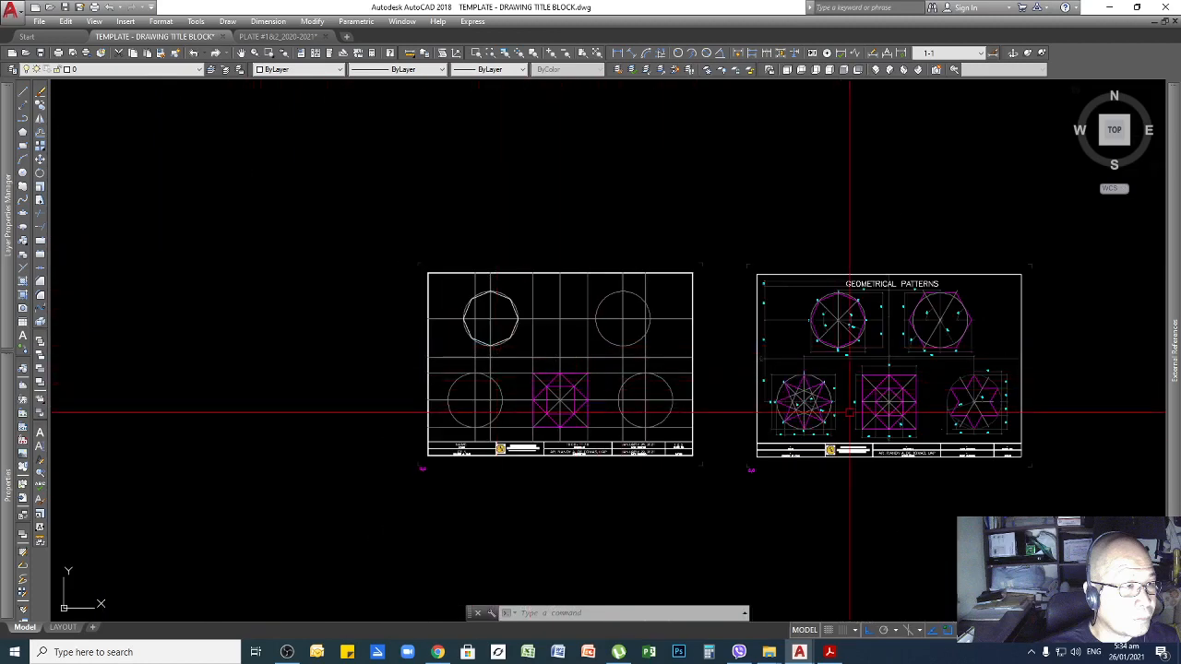
scroll(812, 417, up, 2)
scroll(950, 388, up, 3)
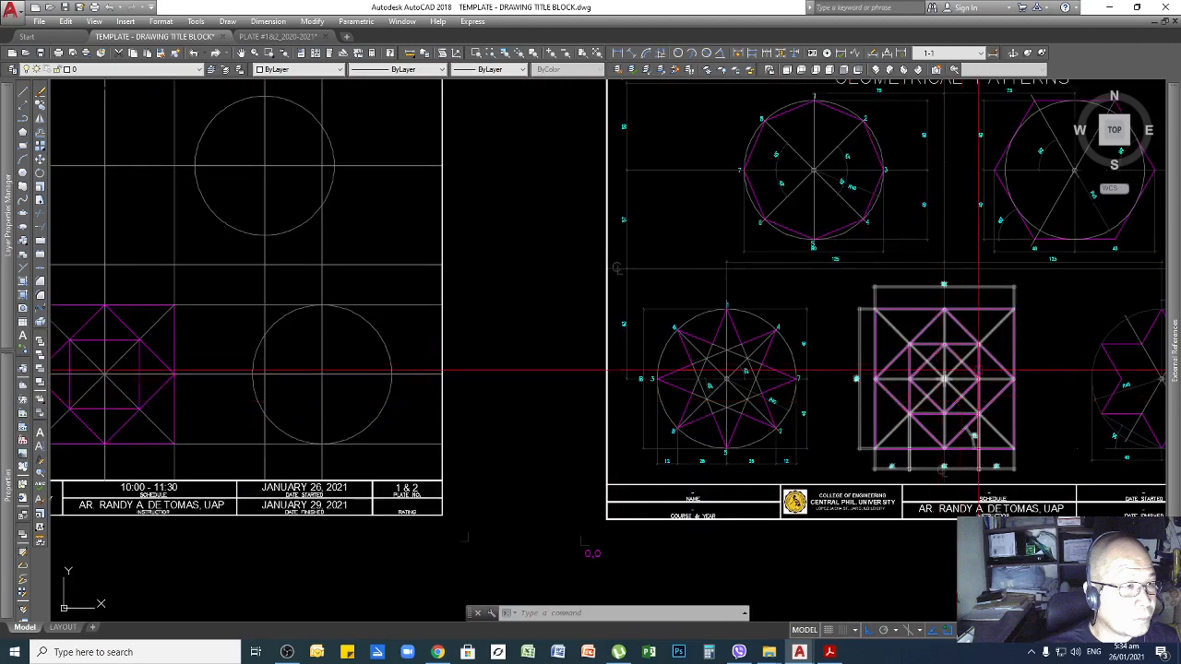
scroll(973, 375, down, 3)
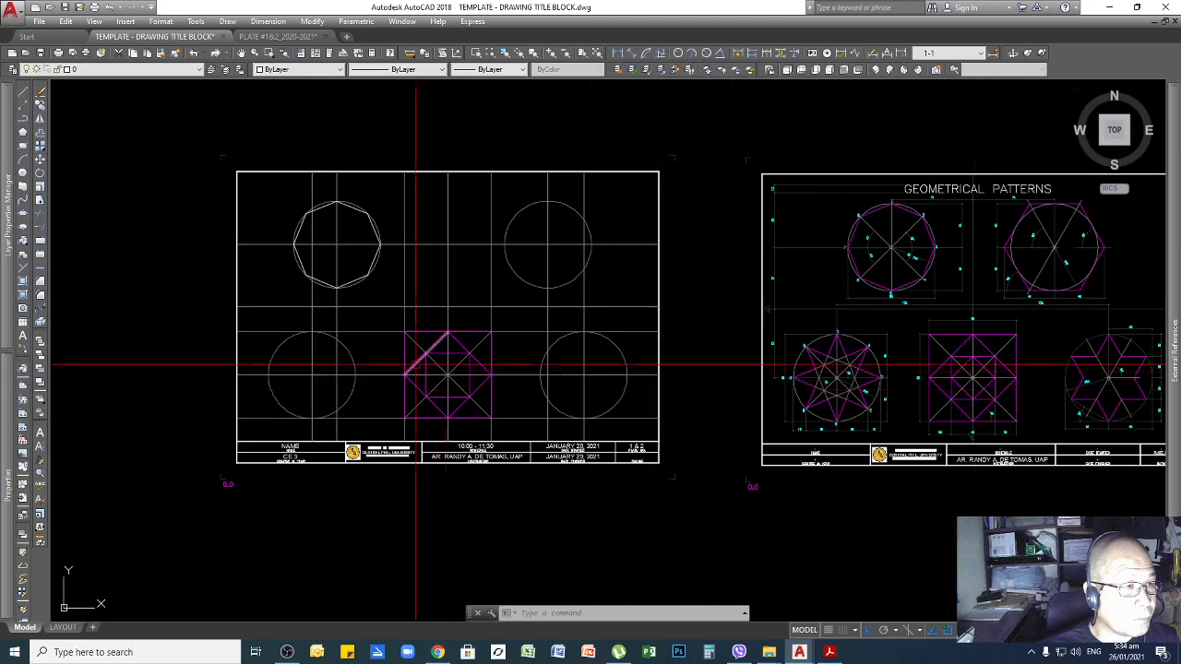
Draw a closed diamond of four lines joining the side midpoints of the square pattern's inner square
scroll(429, 345, up, 4)
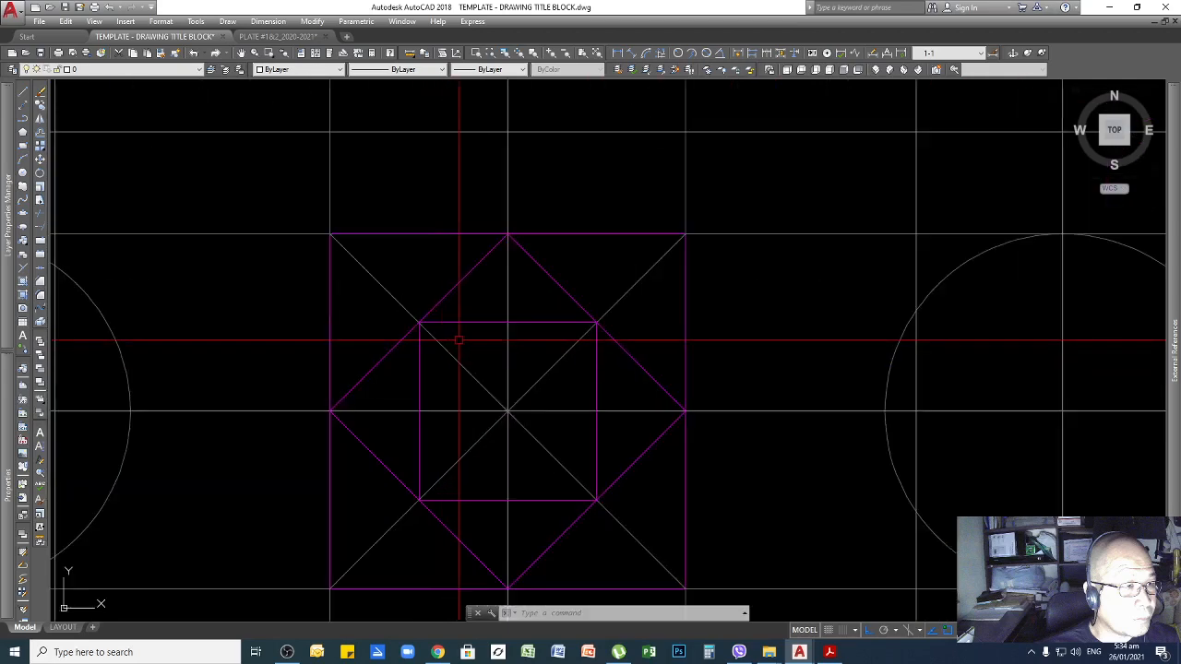
text(l)
key(Return)
click(508, 323)
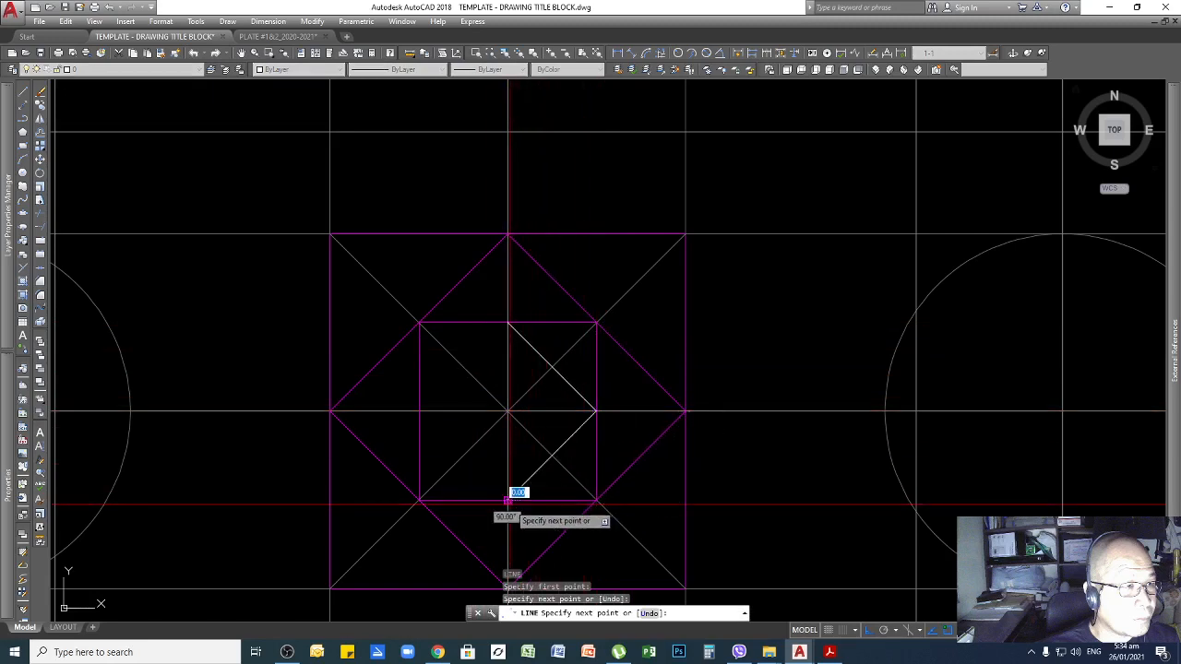
click(507, 499)
click(419, 412)
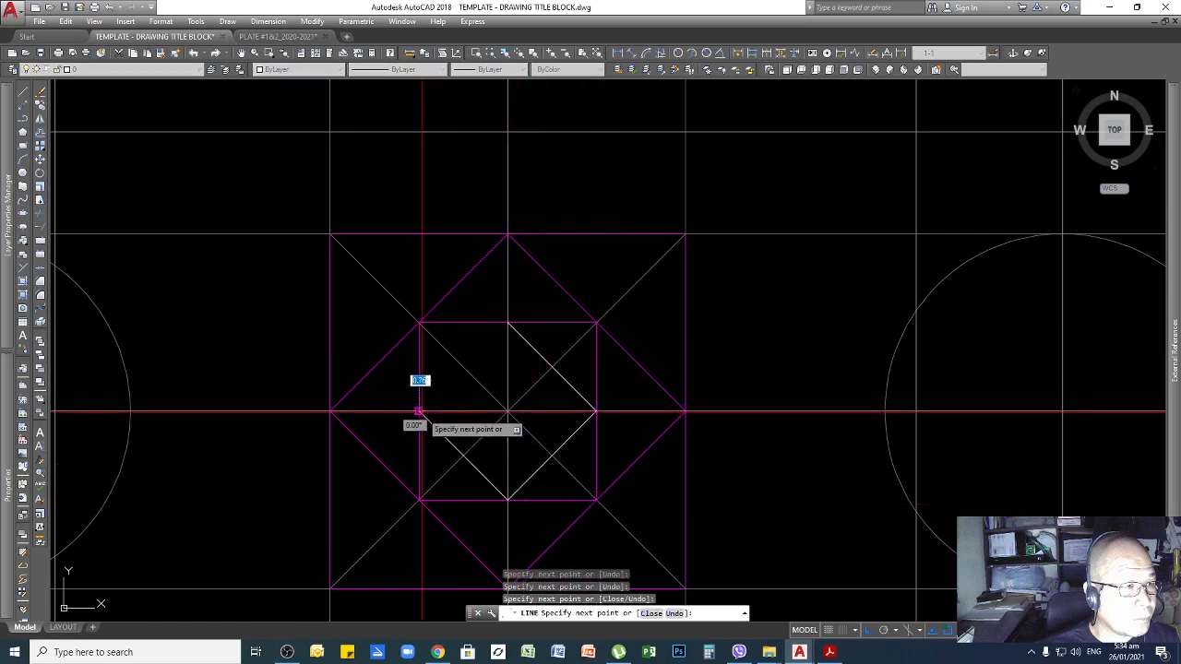
click(507, 323)
key(Return)
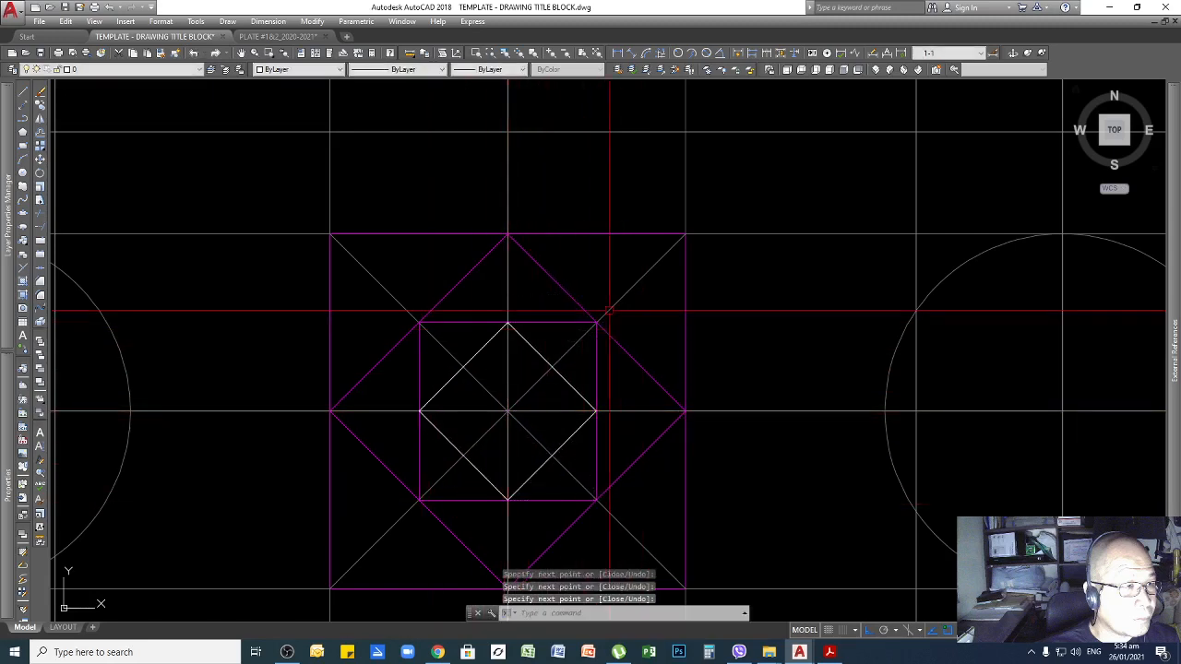
Match the properties of the larger magenta diamond onto all four lines of the new inner diamond
click(160, 54)
click(451, 288)
click(482, 348)
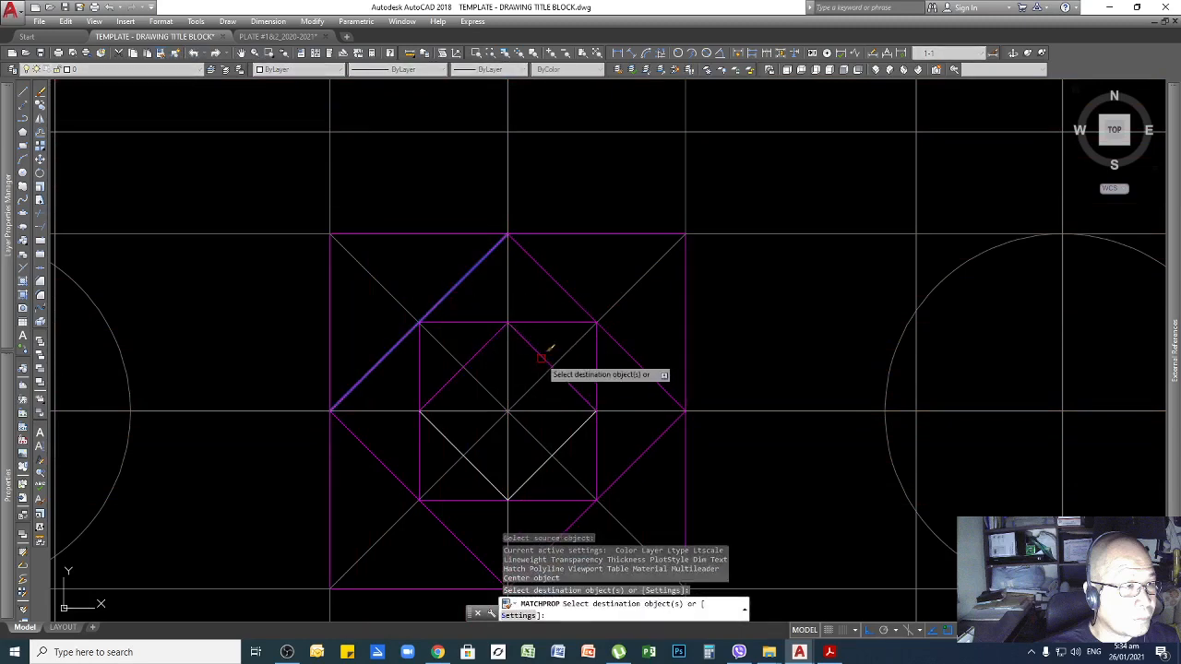
click(543, 359)
click(570, 436)
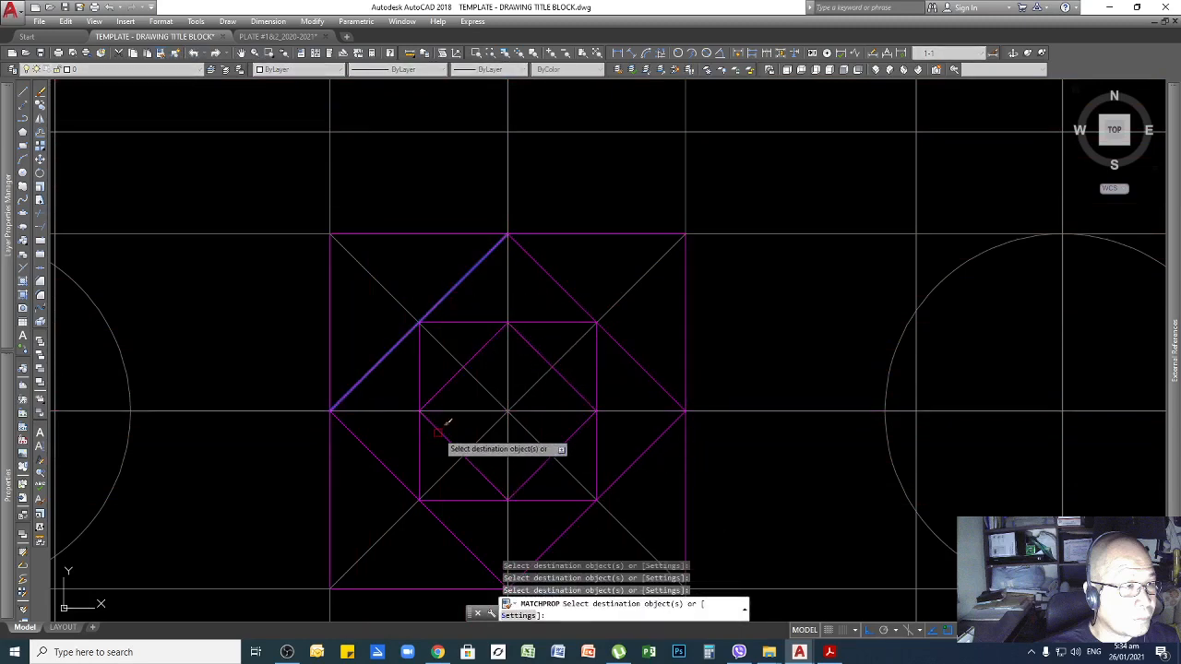
key(Return)
Examine the reference sheet's octagon with its numbered vertices and compare it with the working sheet's octagon
scroll(651, 378, down, 8)
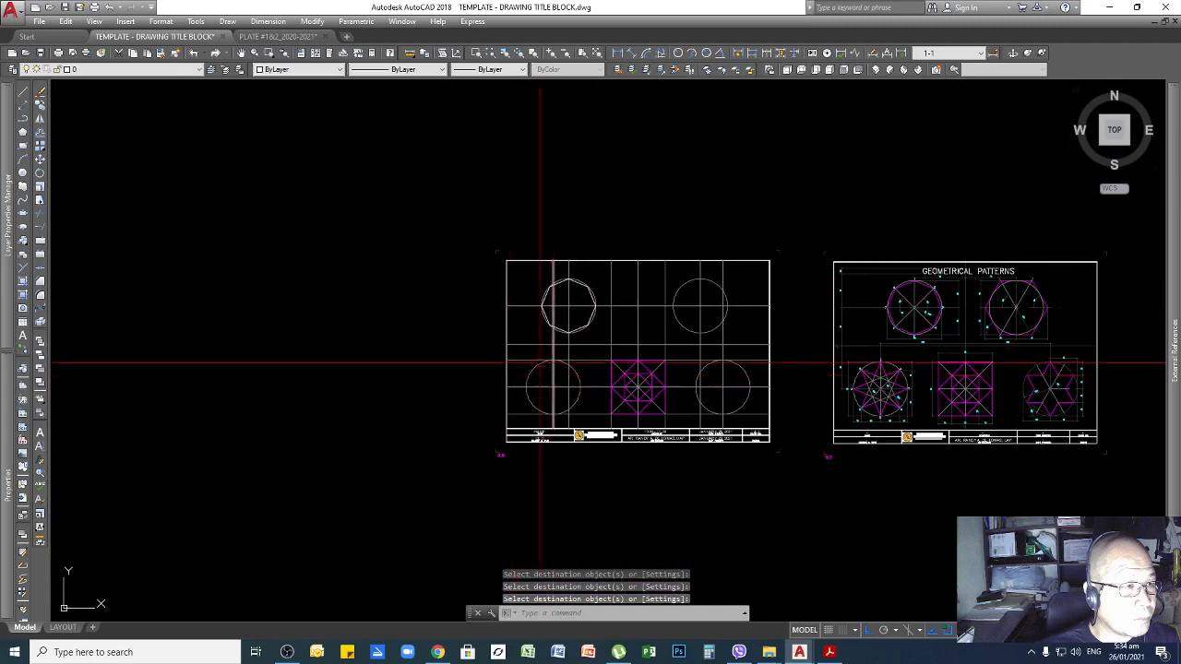
scroll(923, 305, up, 4)
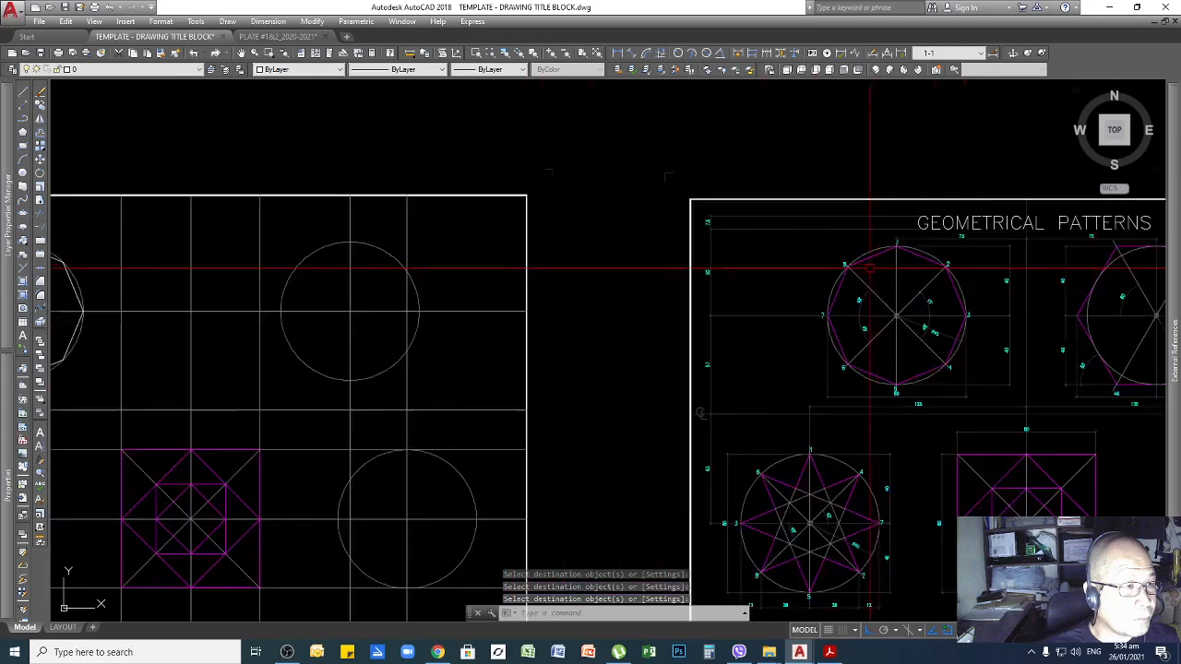
scroll(877, 266, up, 2)
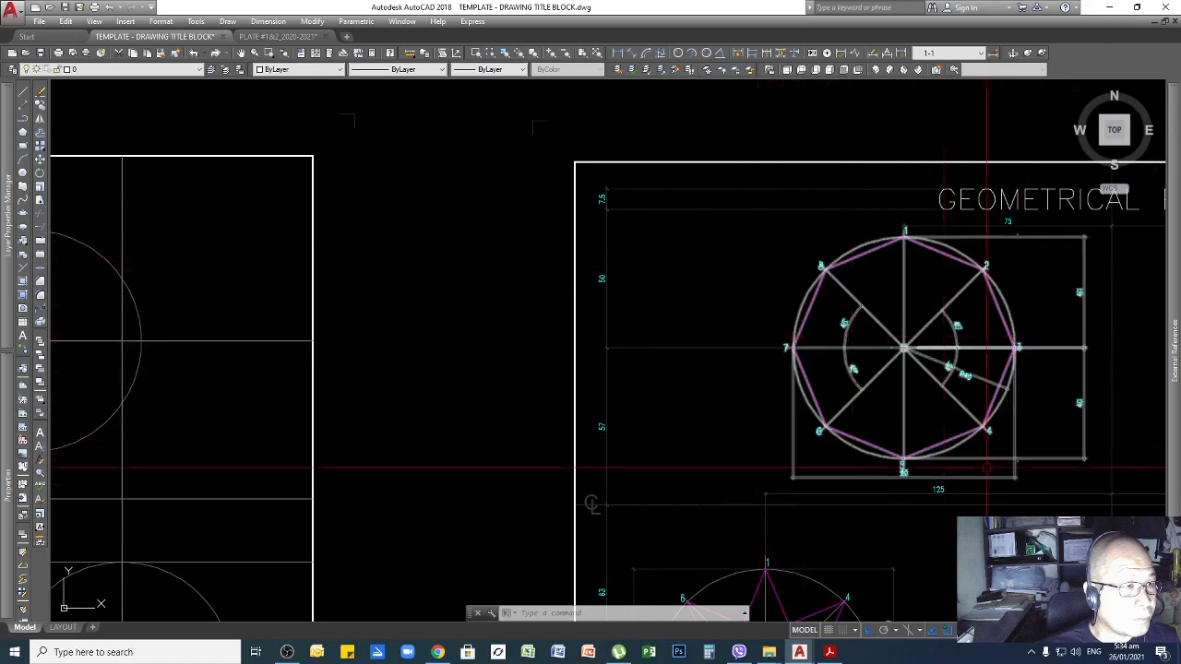
scroll(822, 267, up, 4)
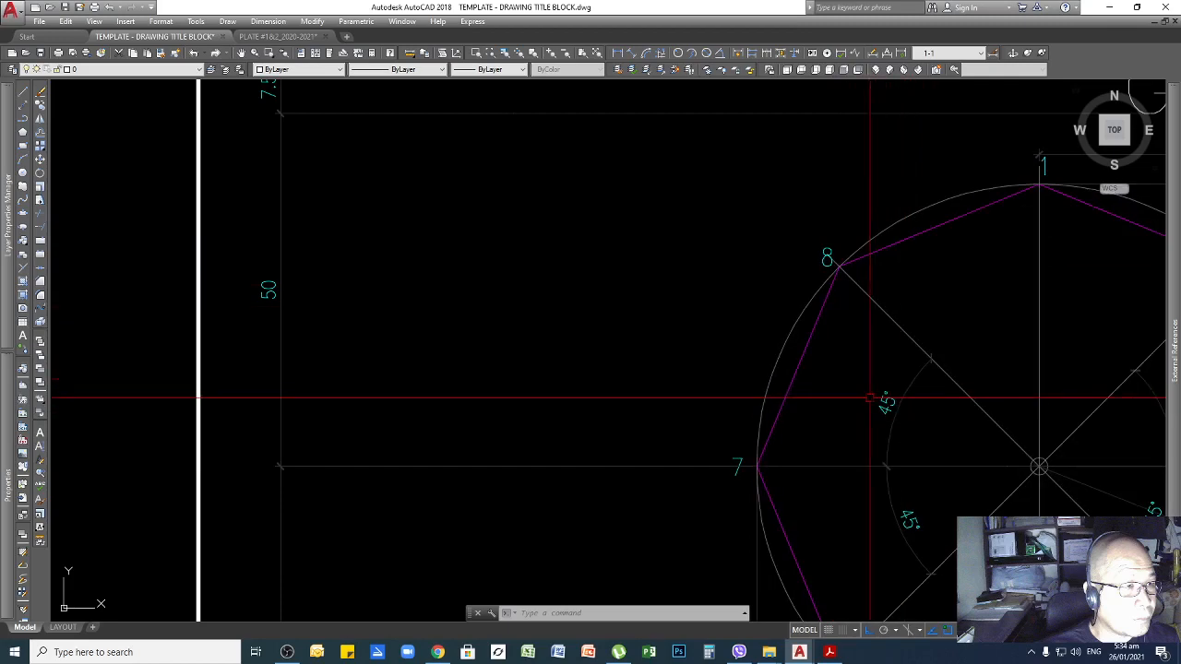
scroll(910, 351, down, 5)
scroll(487, 321, down, 2)
scroll(304, 338, up, 7)
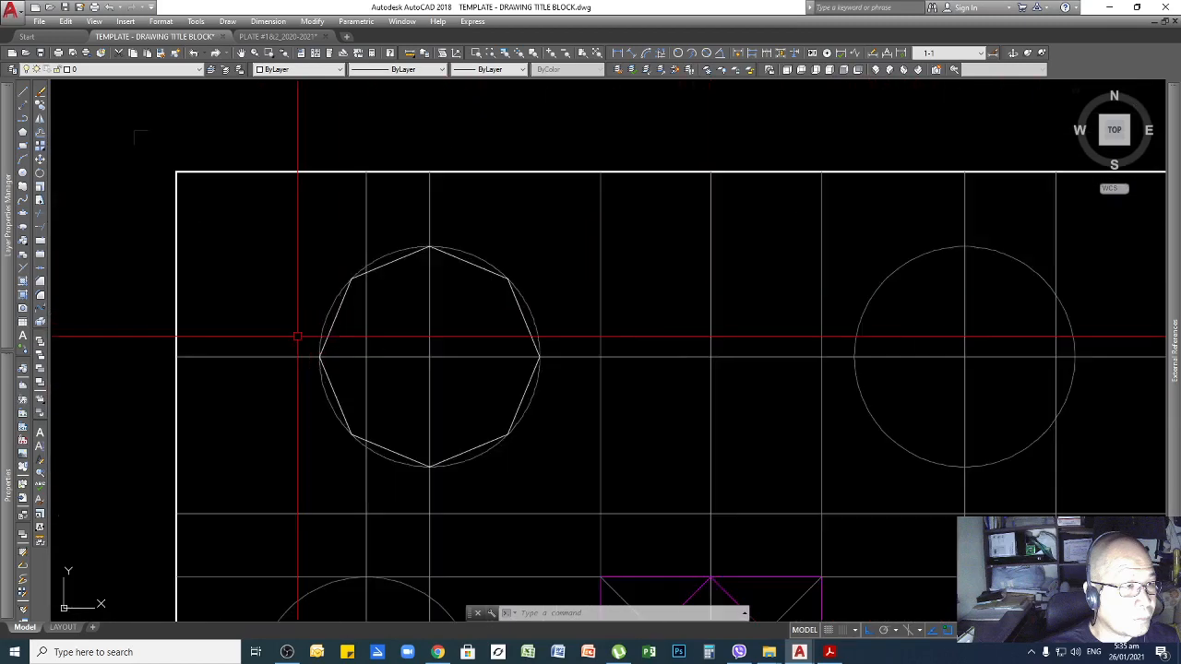
click(554, 217)
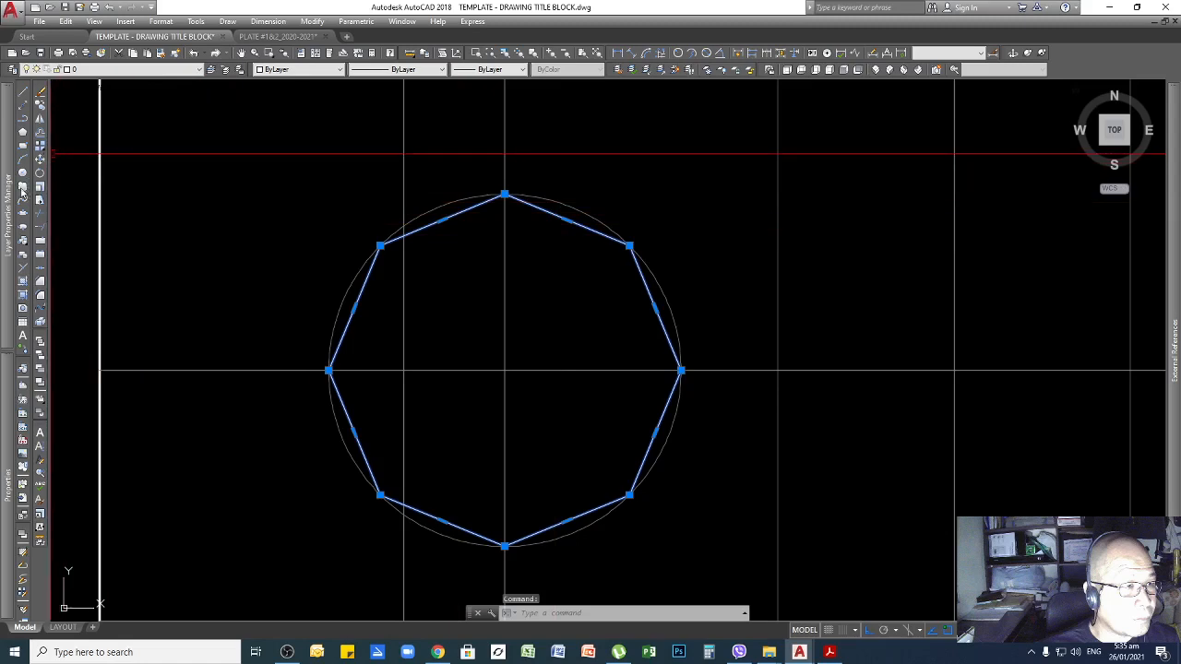
scroll(646, 291, down, 2)
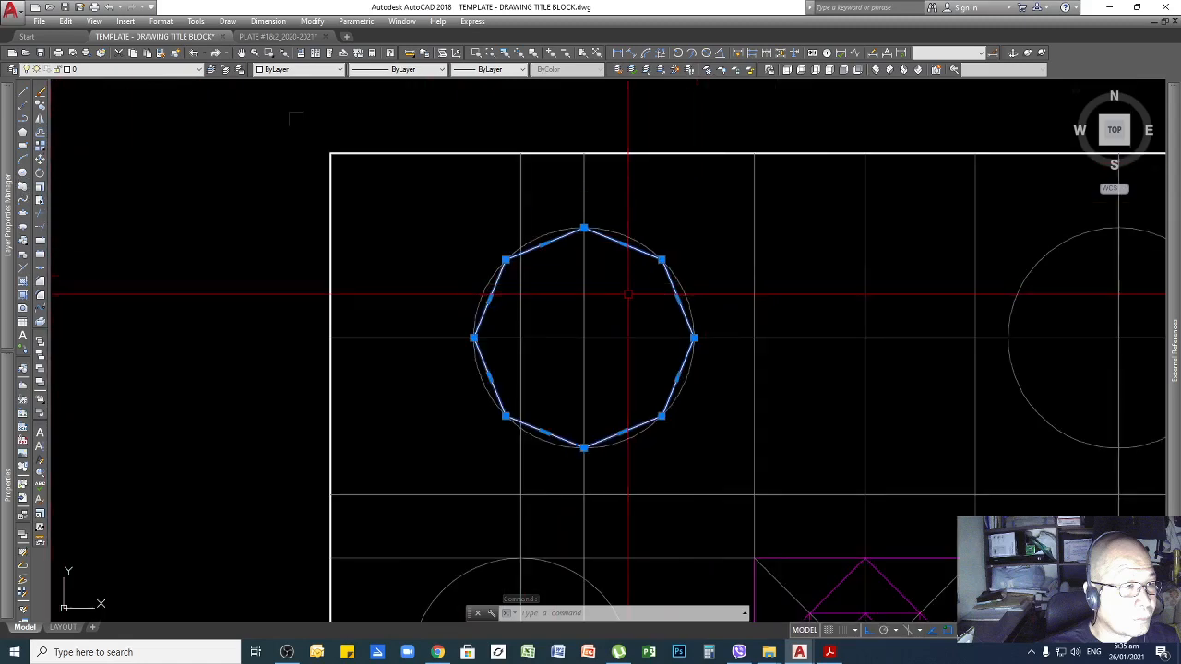
key(Escape)
scroll(668, 241, up, 4)
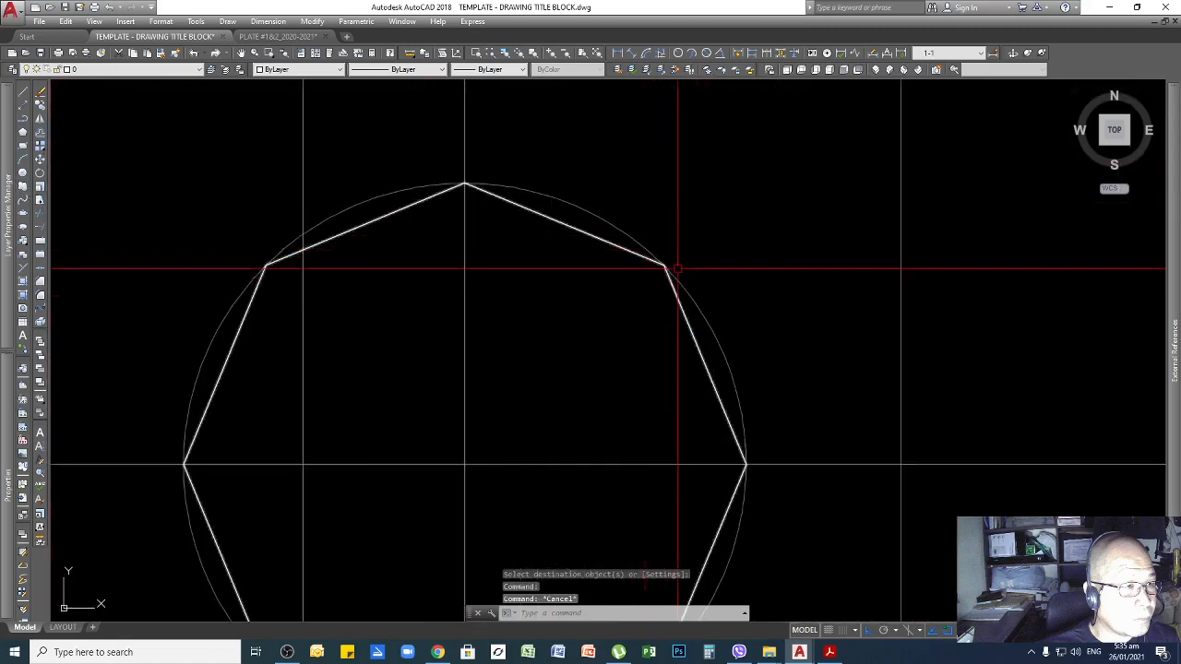
scroll(686, 260, down, 2)
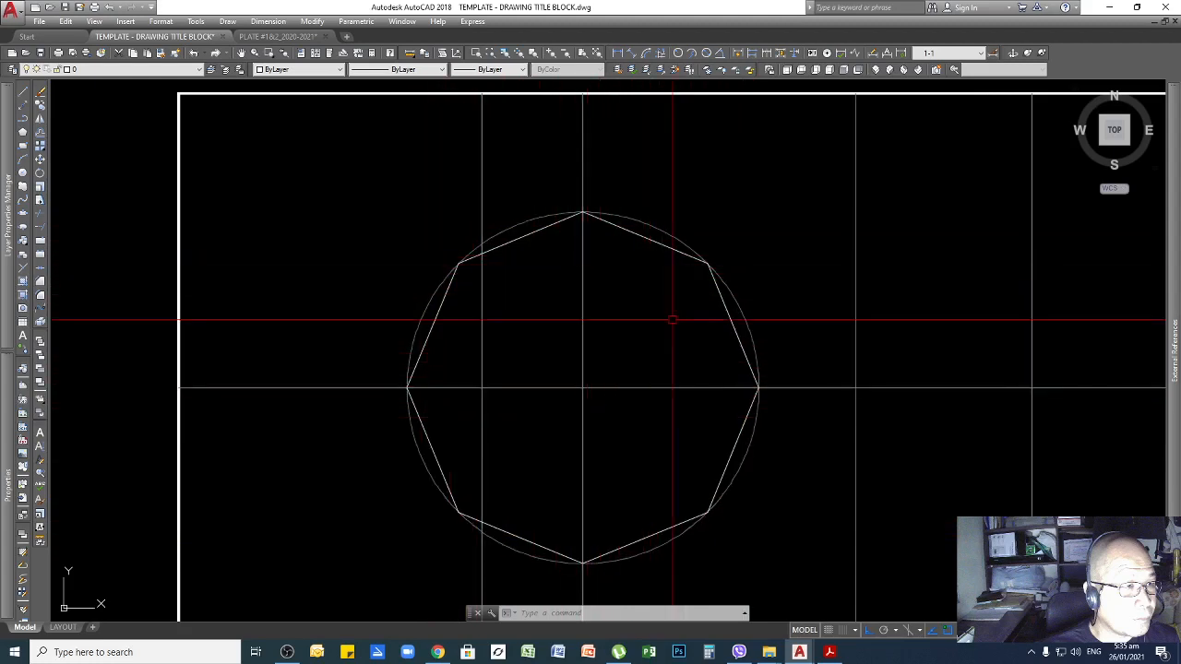
scroll(643, 372, down, 4)
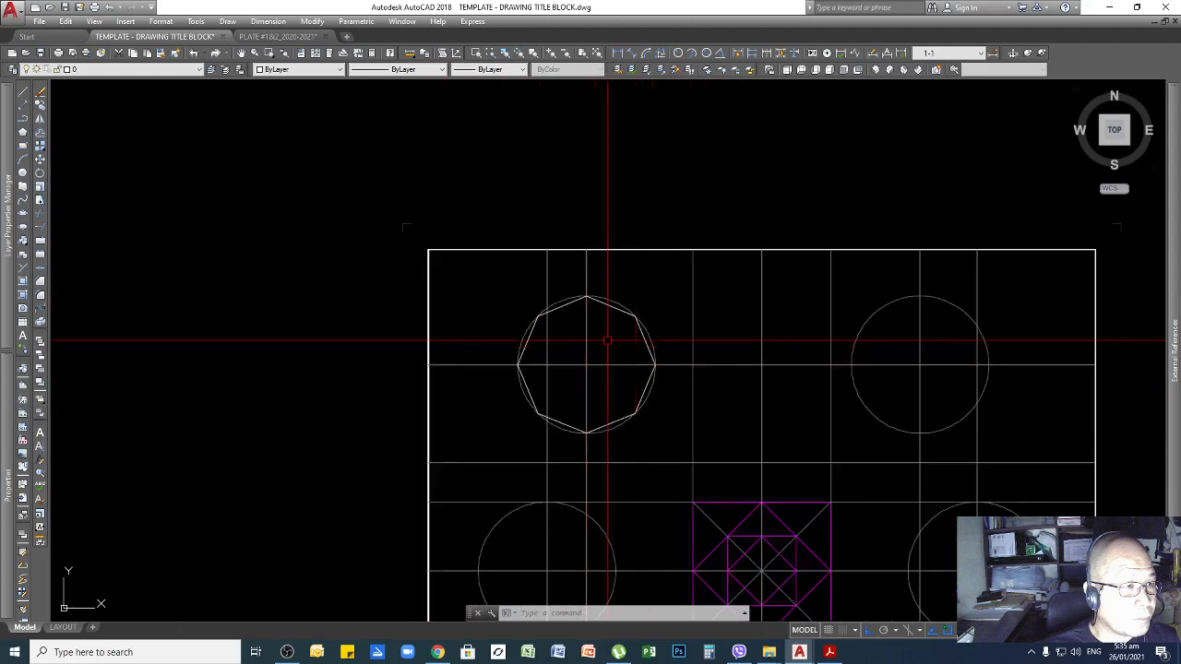
scroll(668, 375, down, 2)
scroll(646, 355, up, 2)
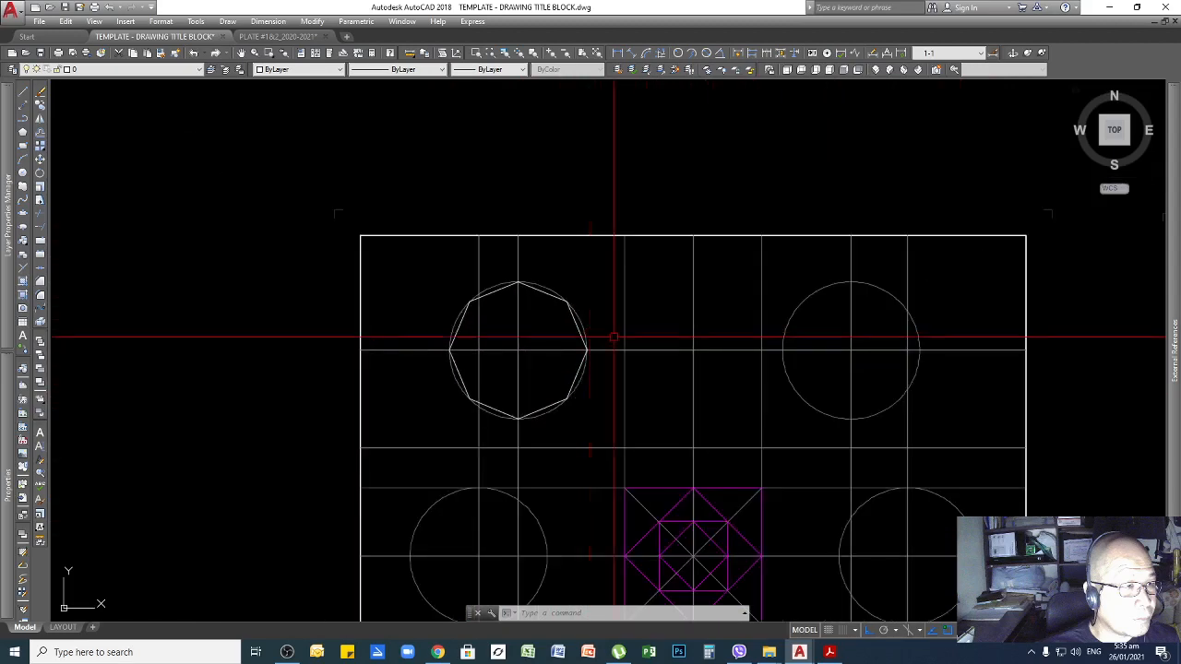
scroll(482, 350, down, 2)
scroll(514, 314, up, 5)
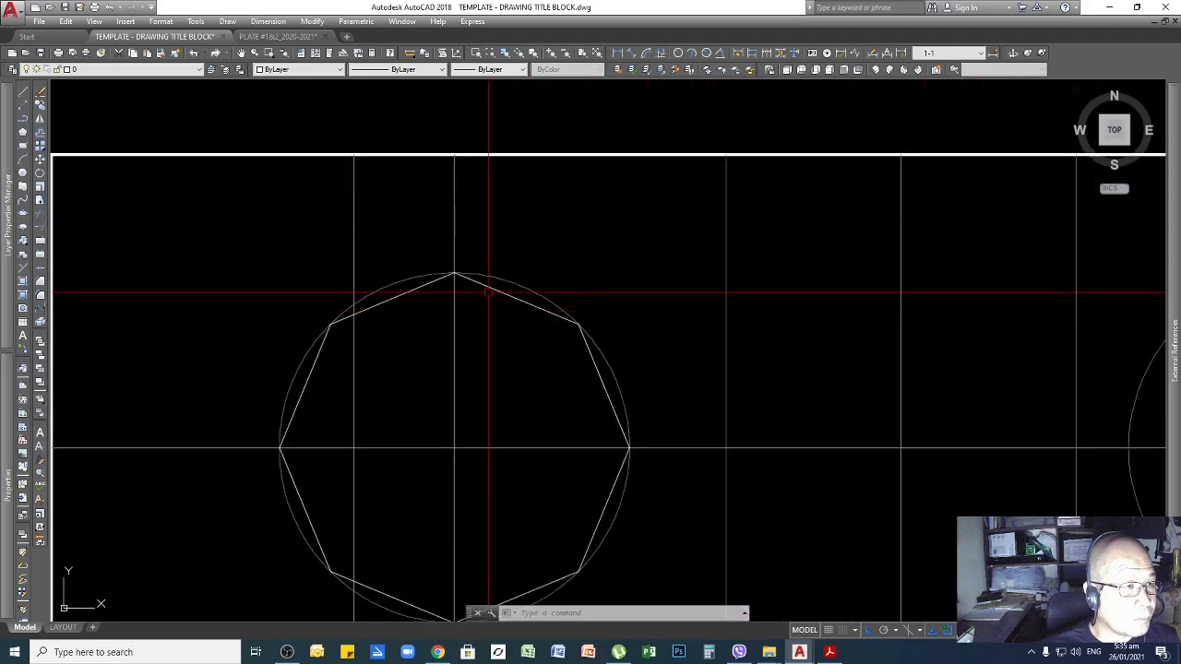
click(489, 289)
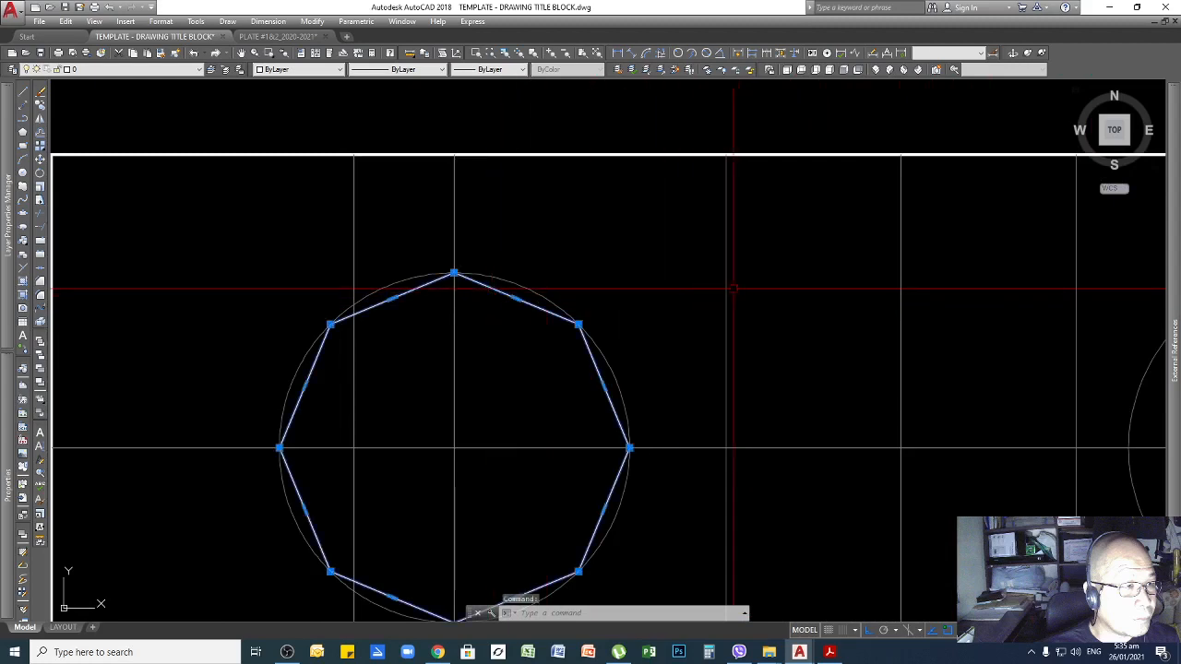
scroll(581, 314, down, 2)
key(Escape)
key(Escape)
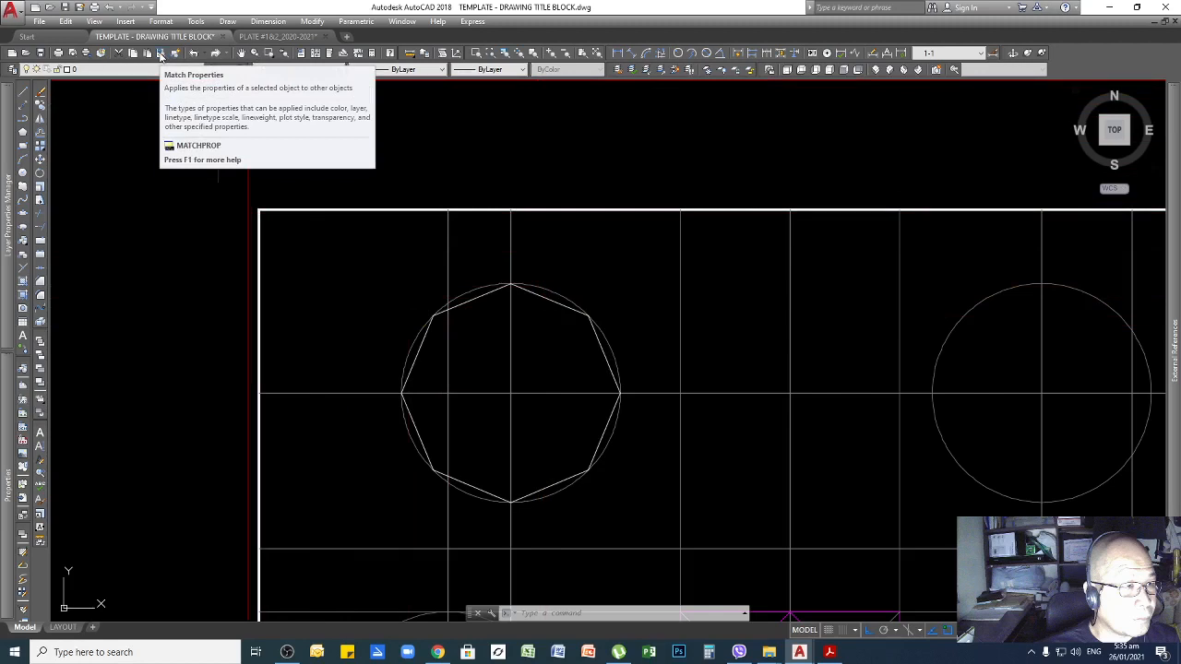
Set the current object color to Magenta in the drawing's properties with nothing selected
click(514, 153)
click(446, 127)
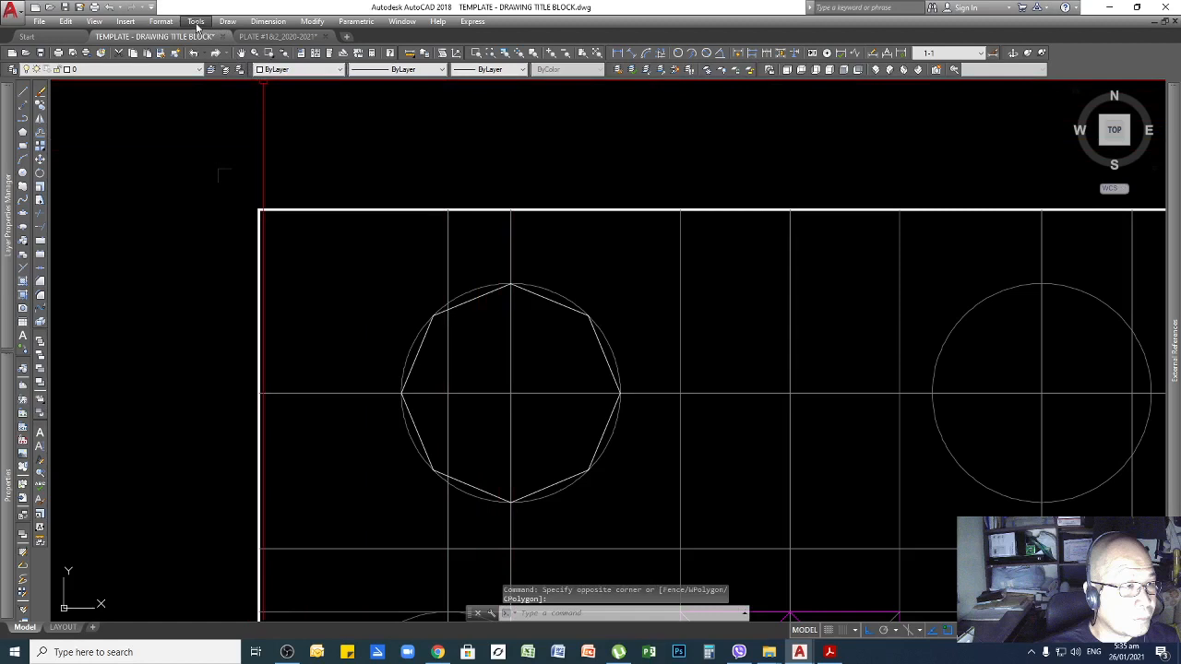
click(313, 22)
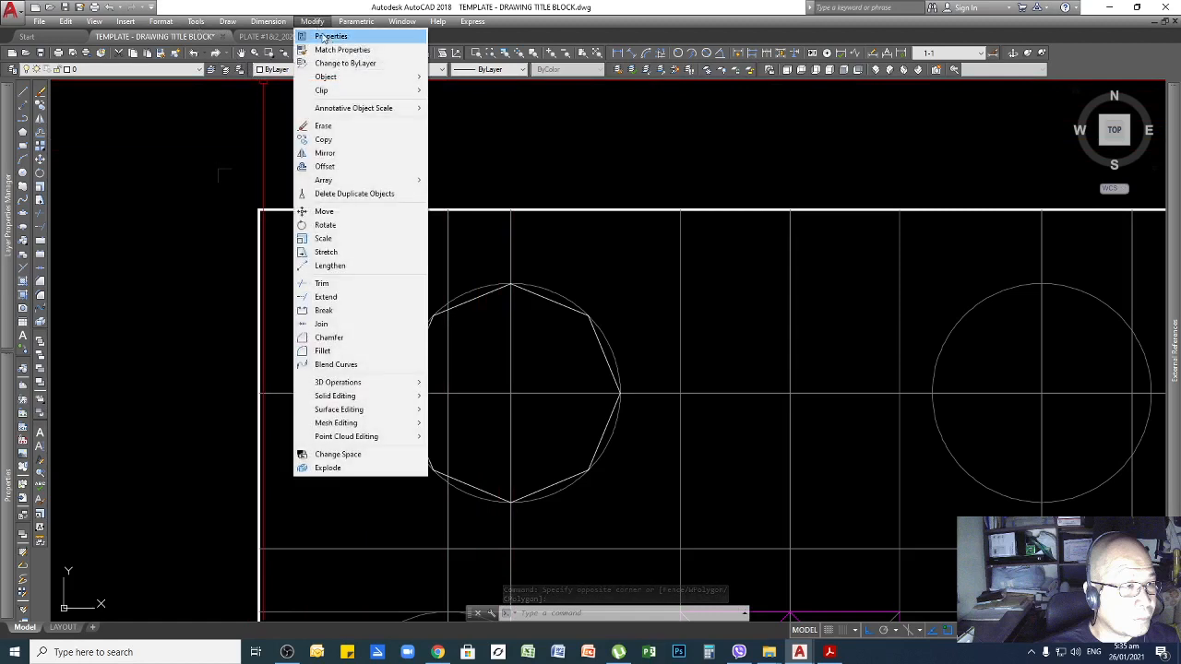
click(332, 37)
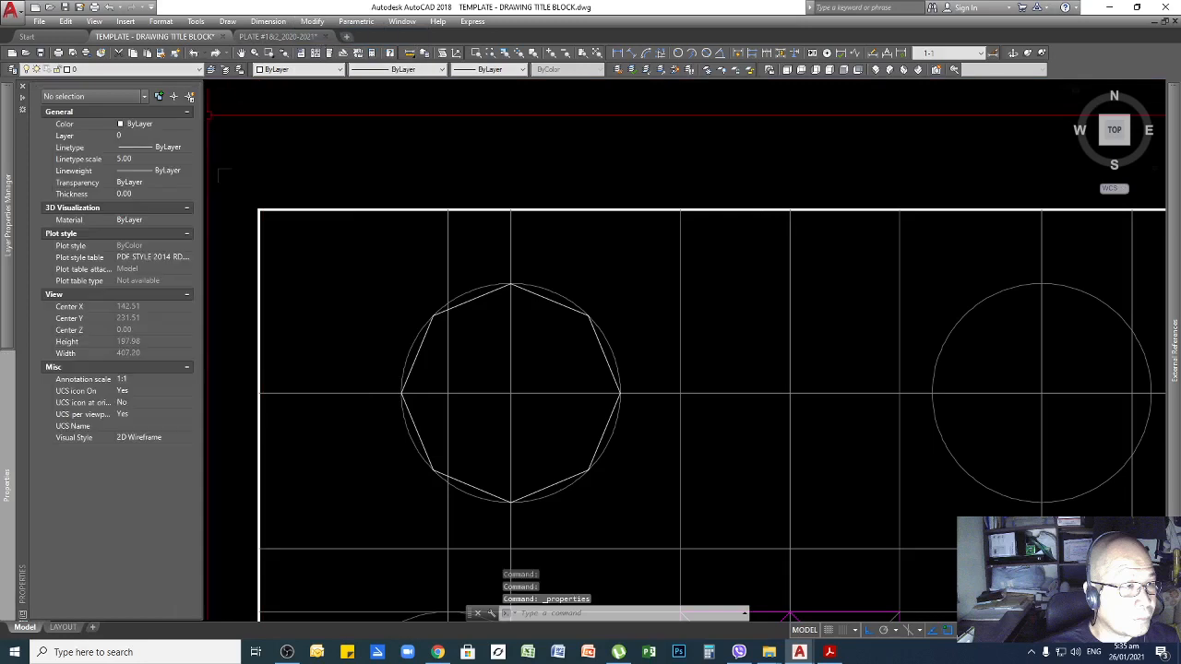
click(167, 124)
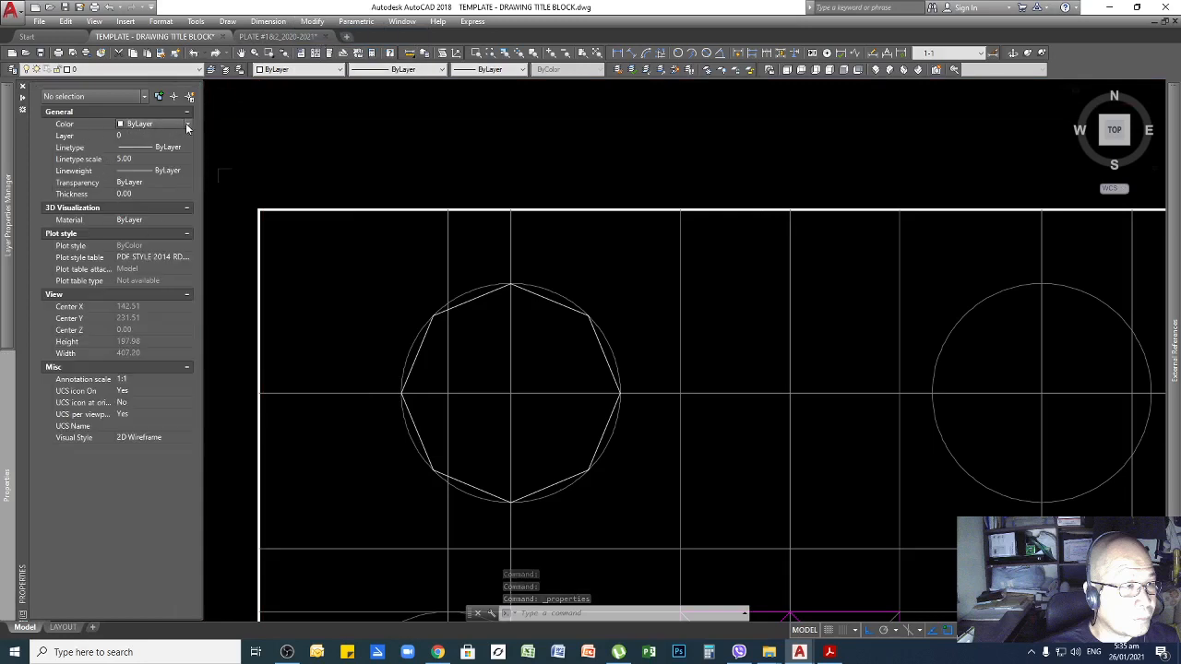
click(168, 124)
click(140, 213)
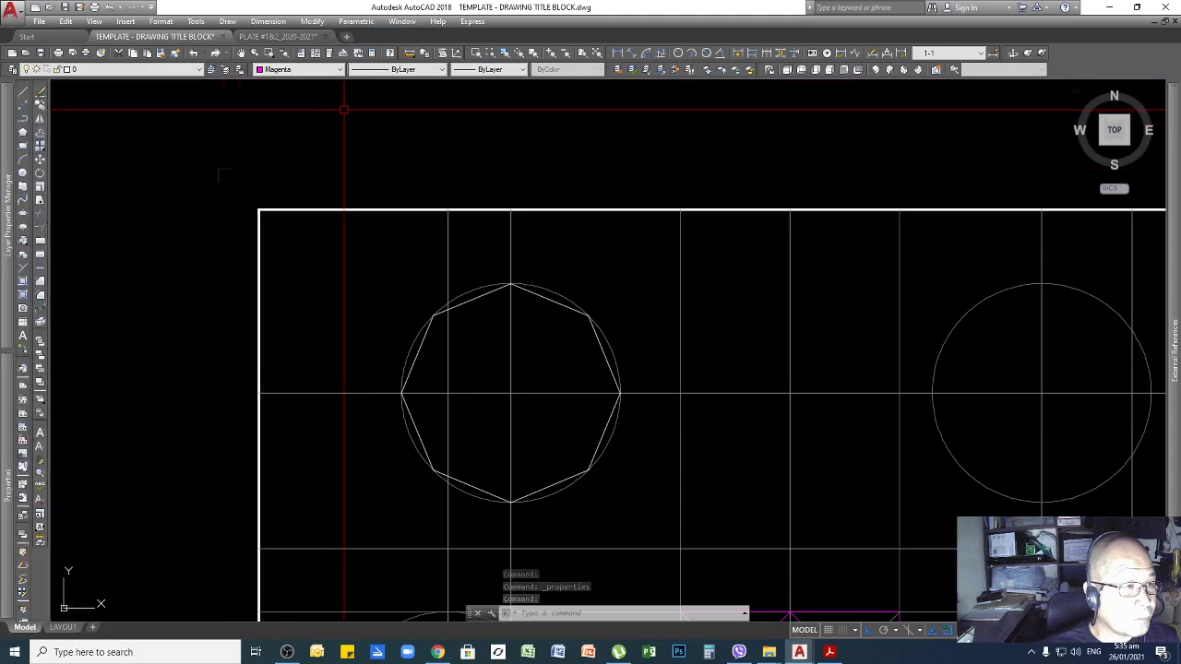
key(Escape)
key(Escape)
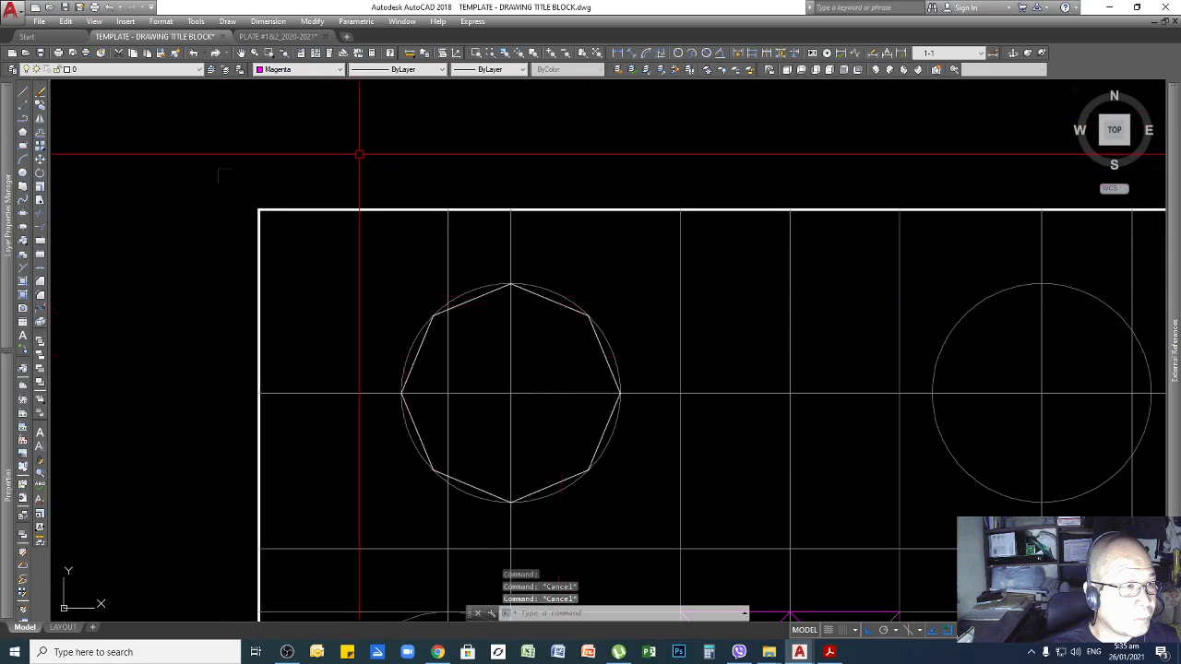
Set the current object color back to ByLayer
click(338, 70)
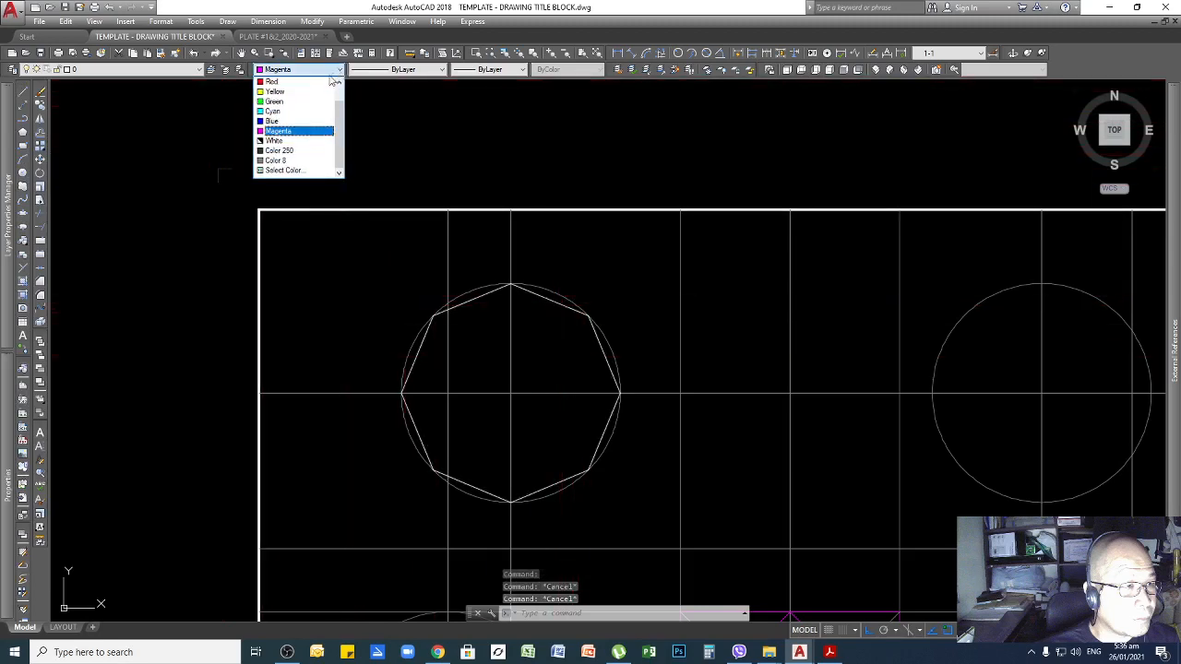
drag(340, 132, 340, 117)
click(299, 81)
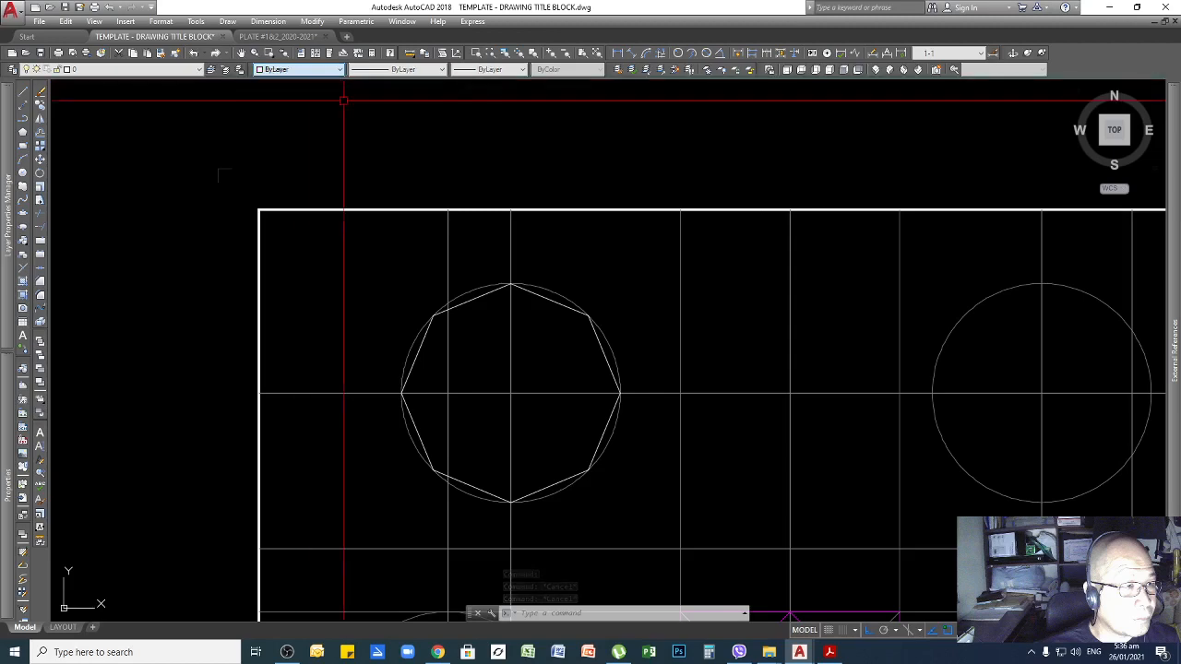
Change the color of the octagon in the working sheet's upper-left circle to Magenta through its object properties
click(440, 137)
click(382, 120)
click(554, 297)
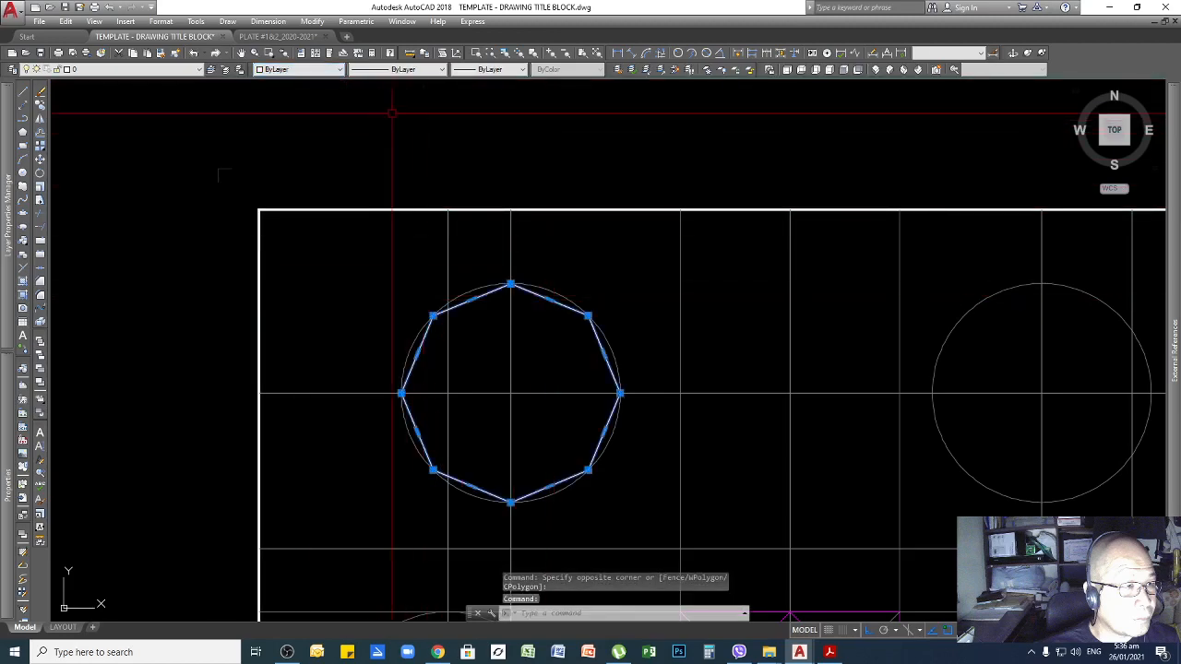
click(314, 21)
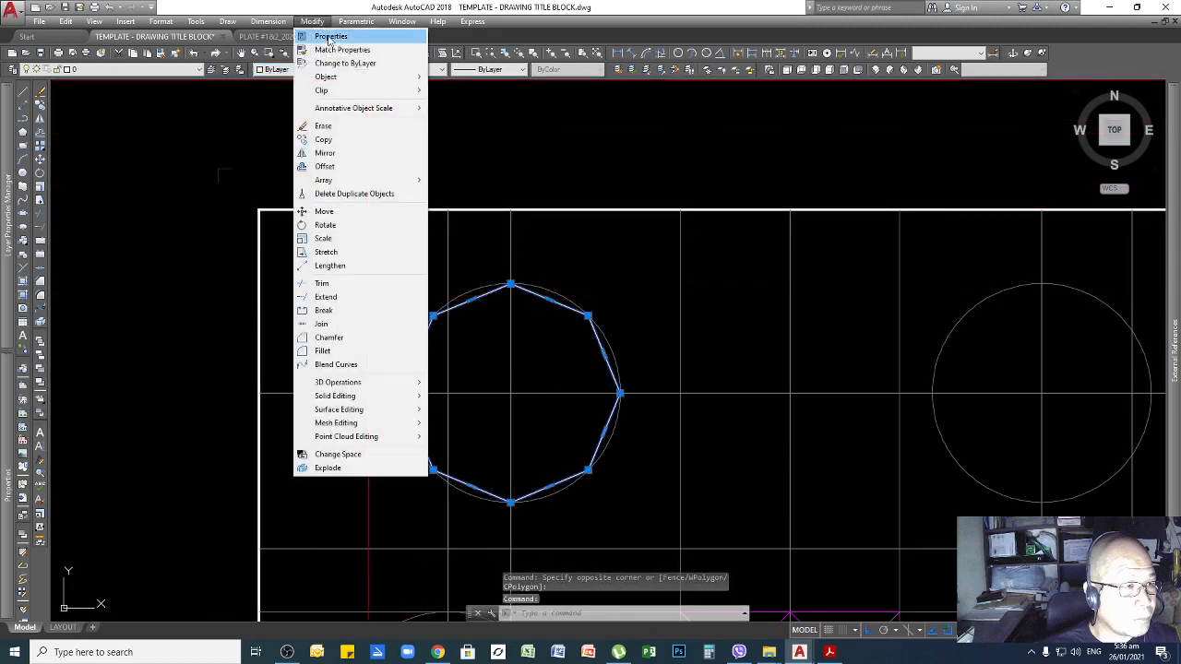
click(330, 36)
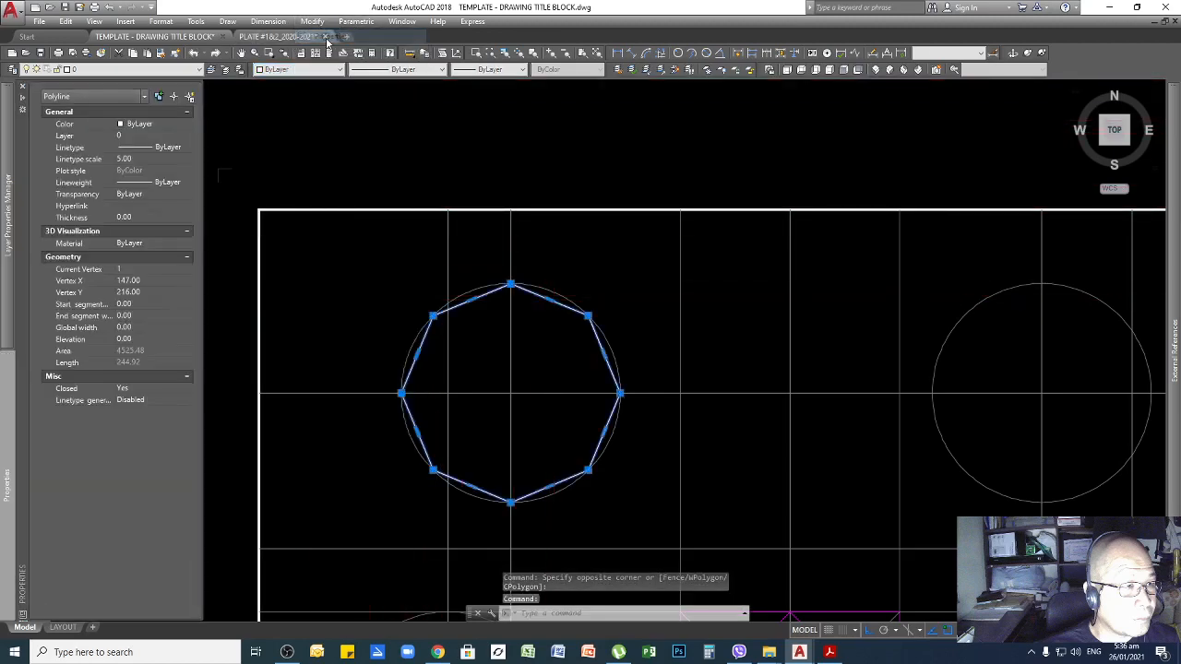
click(187, 126)
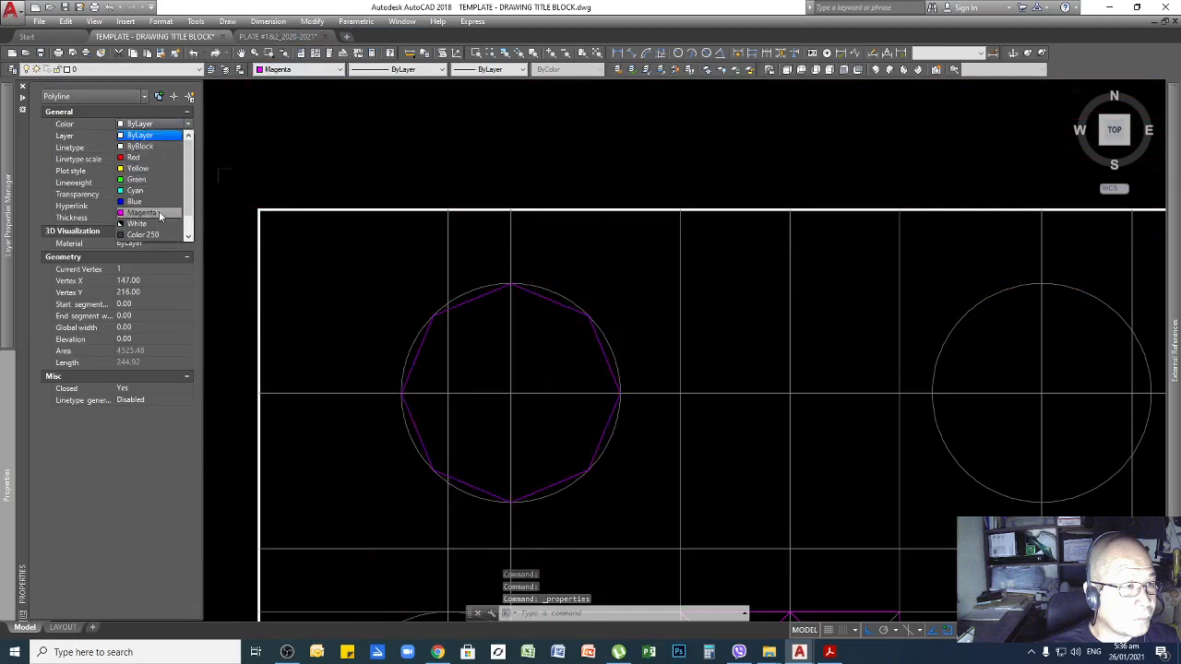
click(143, 213)
key(ctrl+1)
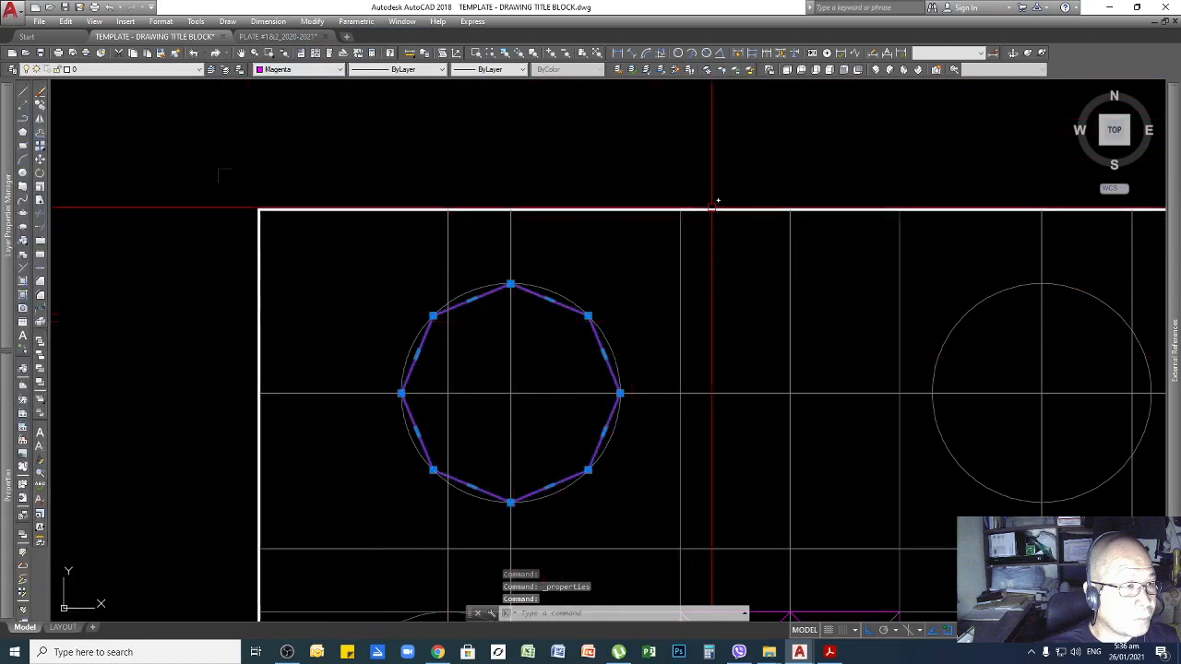
key(Escape)
scroll(674, 208, down, 2)
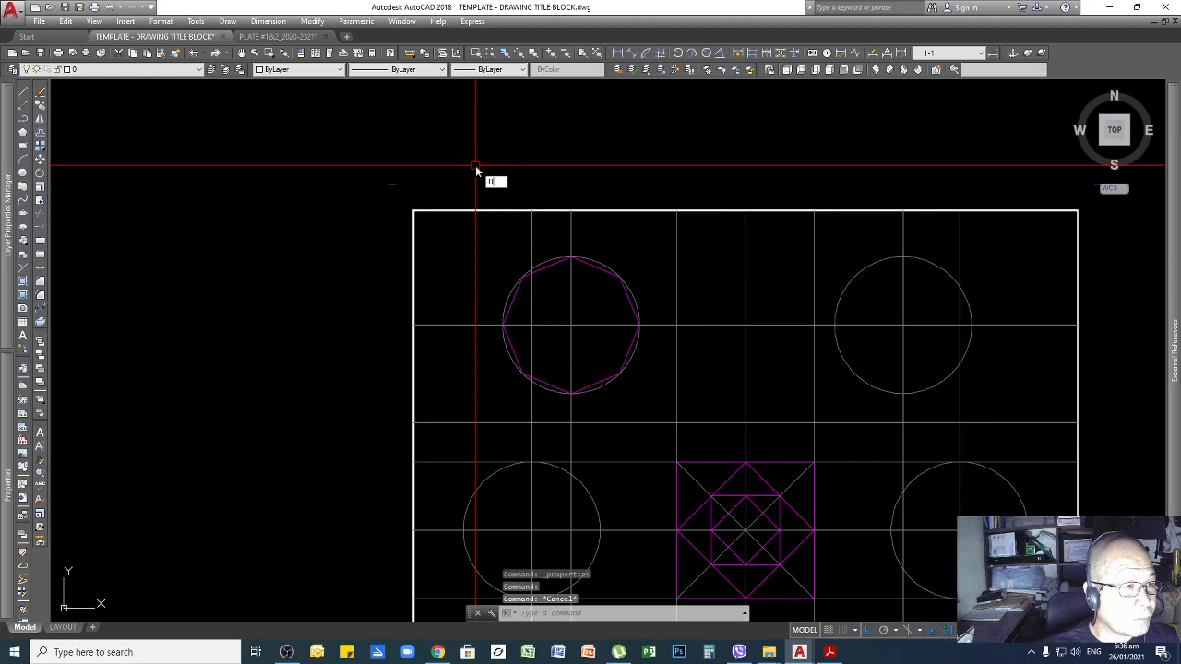
Undo the octagon's color change along with the last zoom
key(Return)
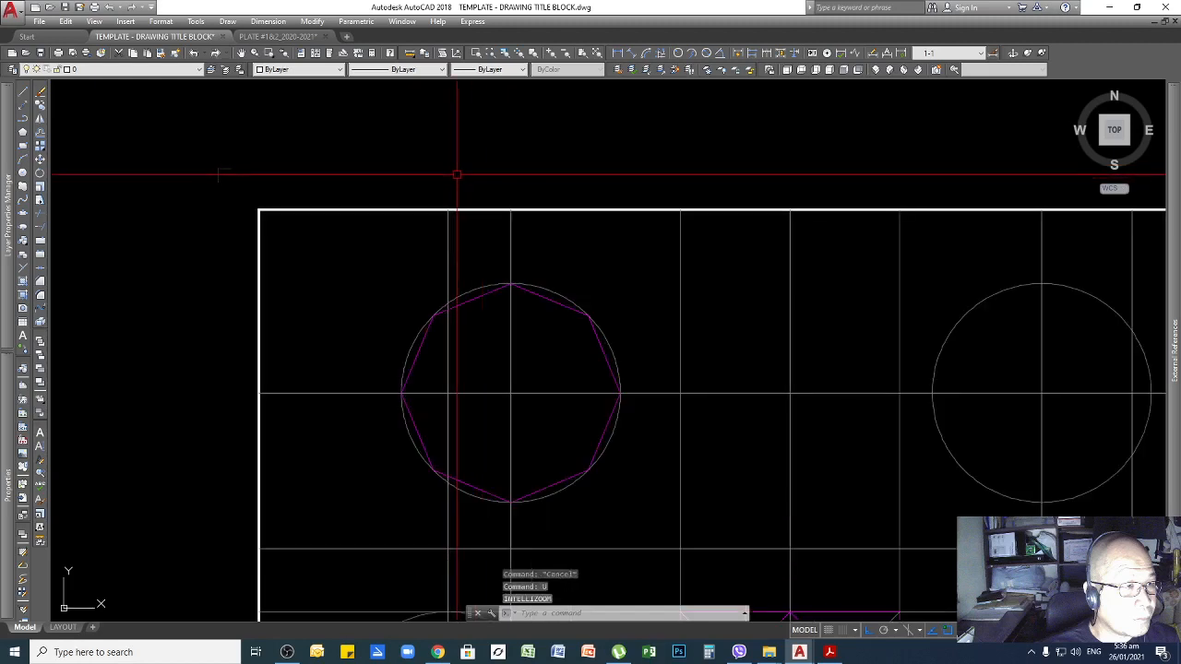
key(Return)
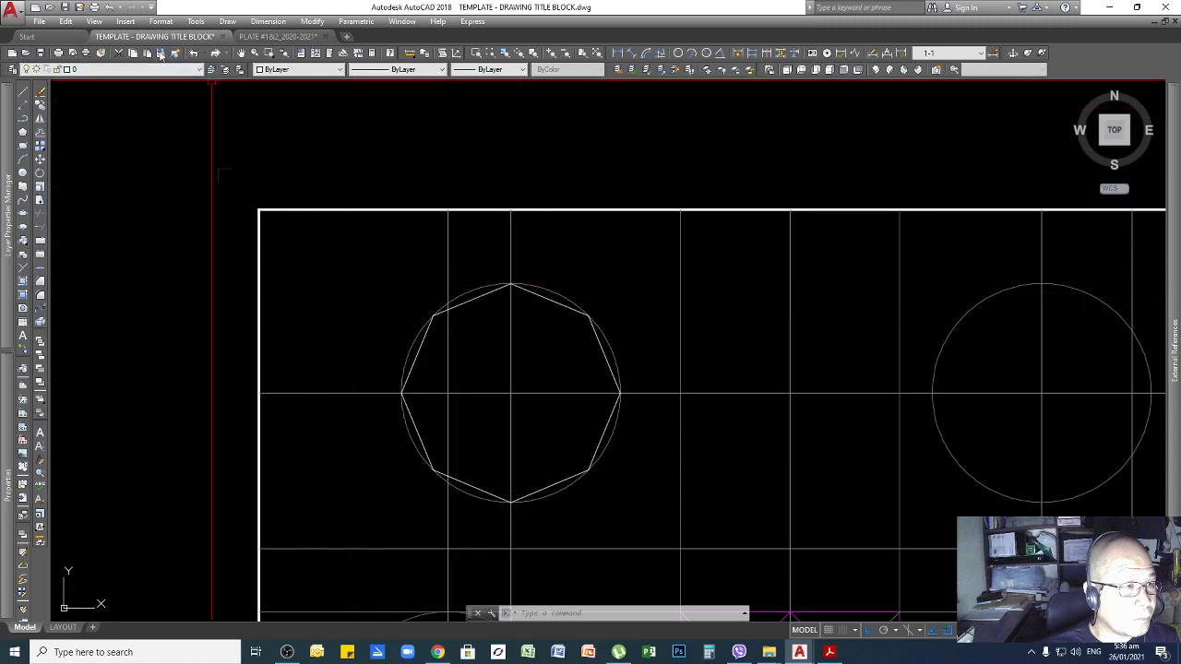
Match the properties of the square pattern's large magenta diamond onto the octagon in the upper-left circle
click(159, 53)
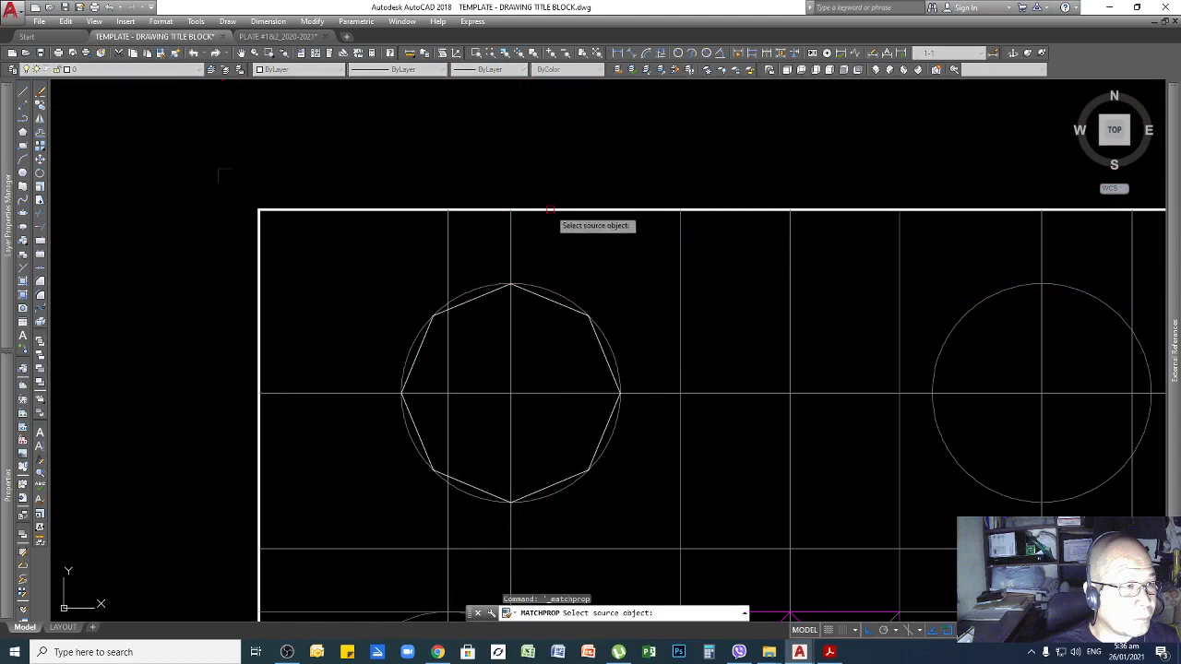
scroll(549, 210, down, 5)
scroll(558, 230, up, 4)
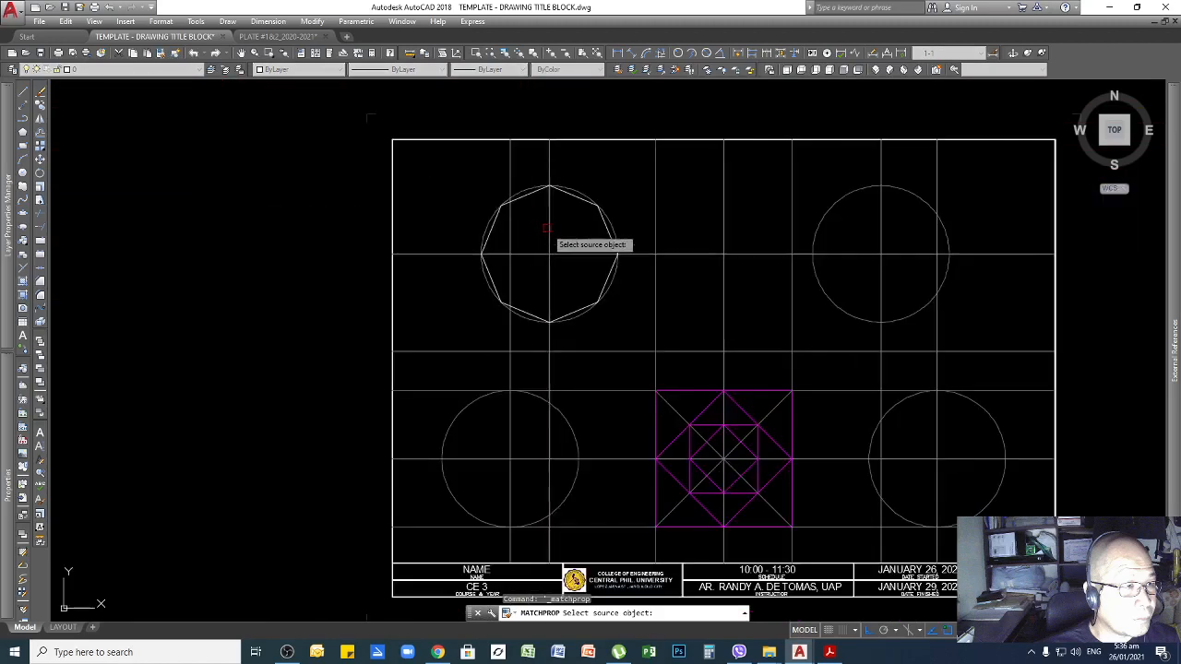
click(705, 406)
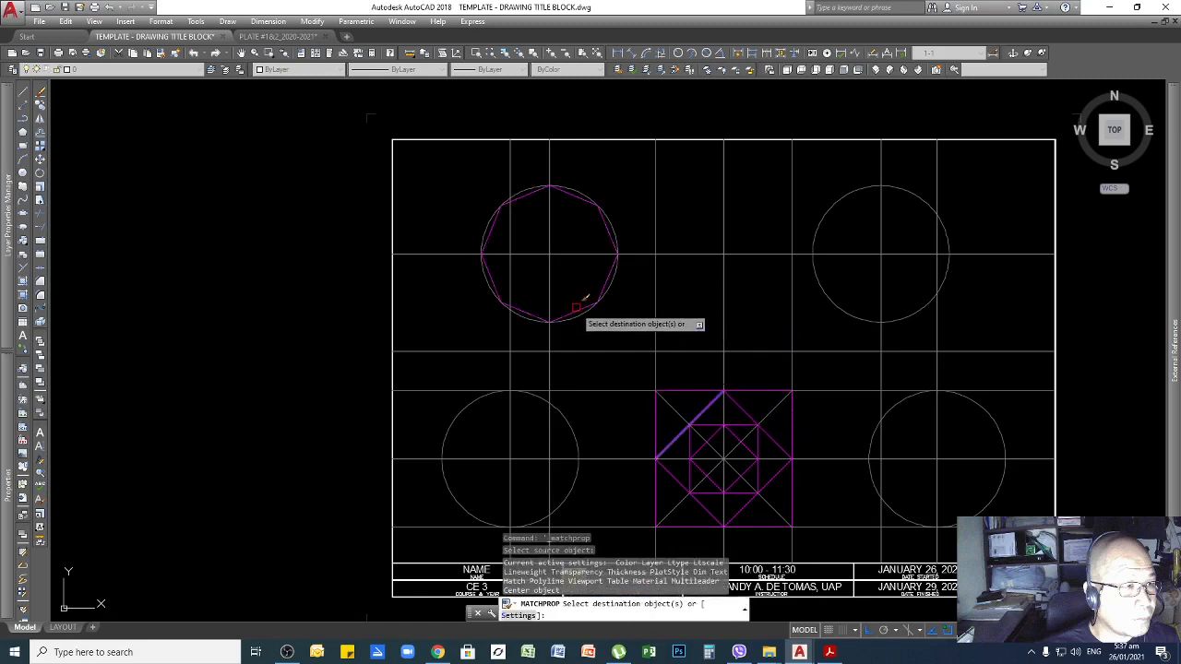
key(Return)
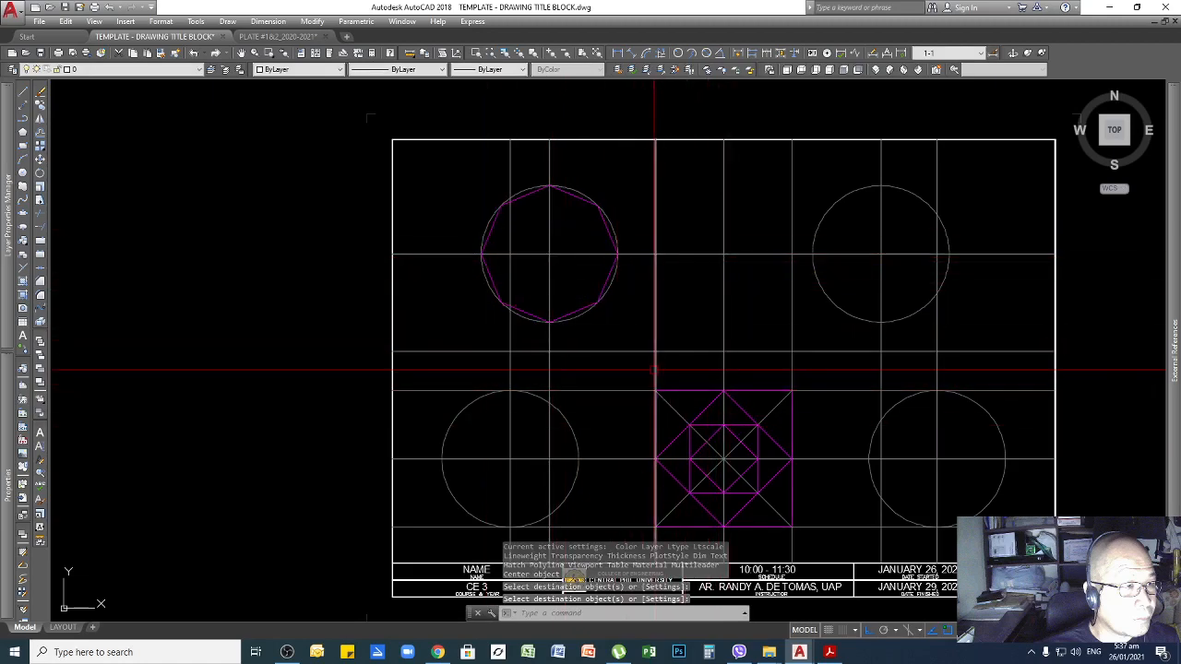
scroll(473, 330, down, 1)
scroll(473, 329, down, 1)
scroll(498, 319, up, 1)
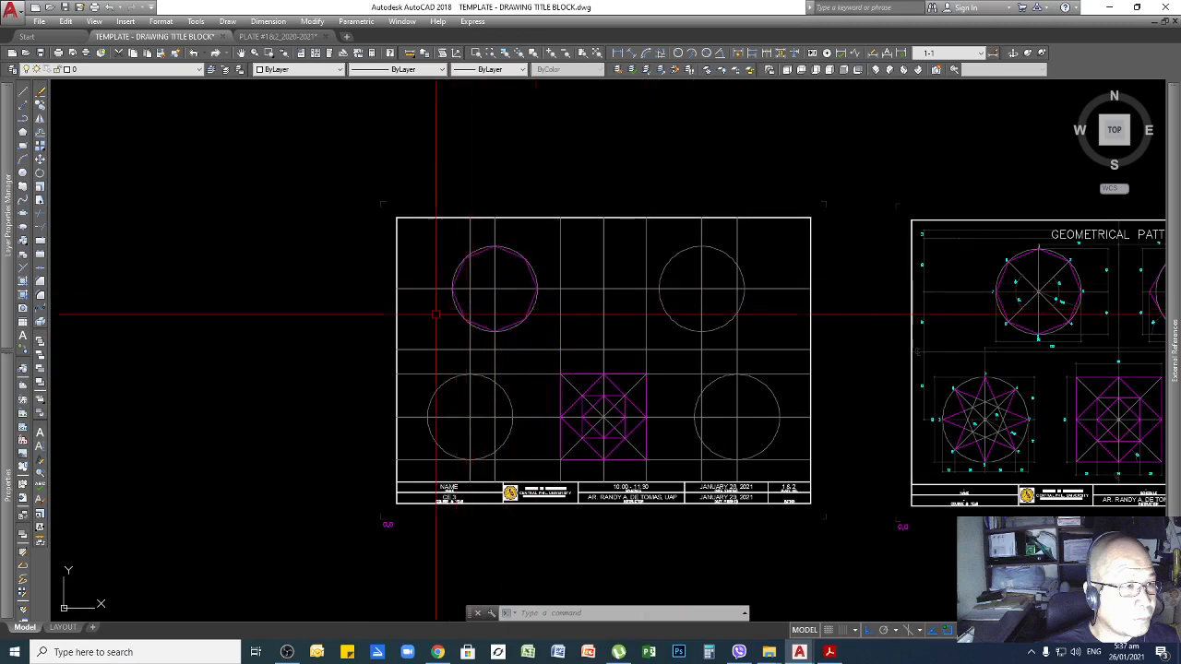
scroll(443, 317, down, 1)
scroll(892, 287, up, 6)
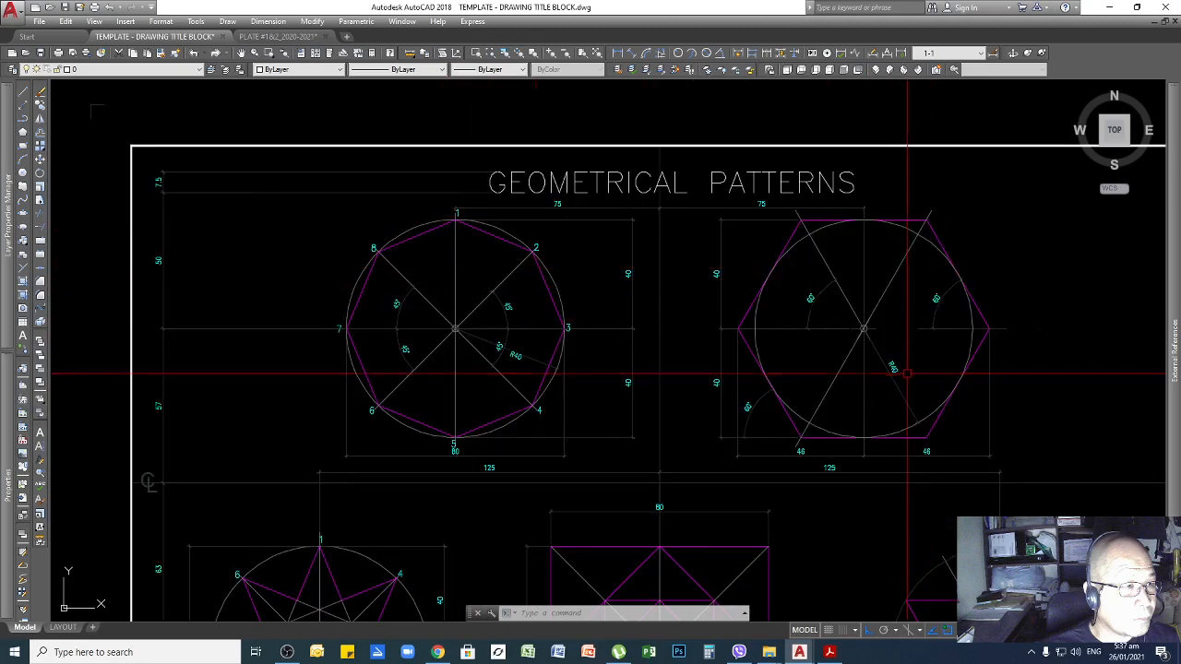
scroll(994, 311, down, 1)
scroll(807, 345, down, 3)
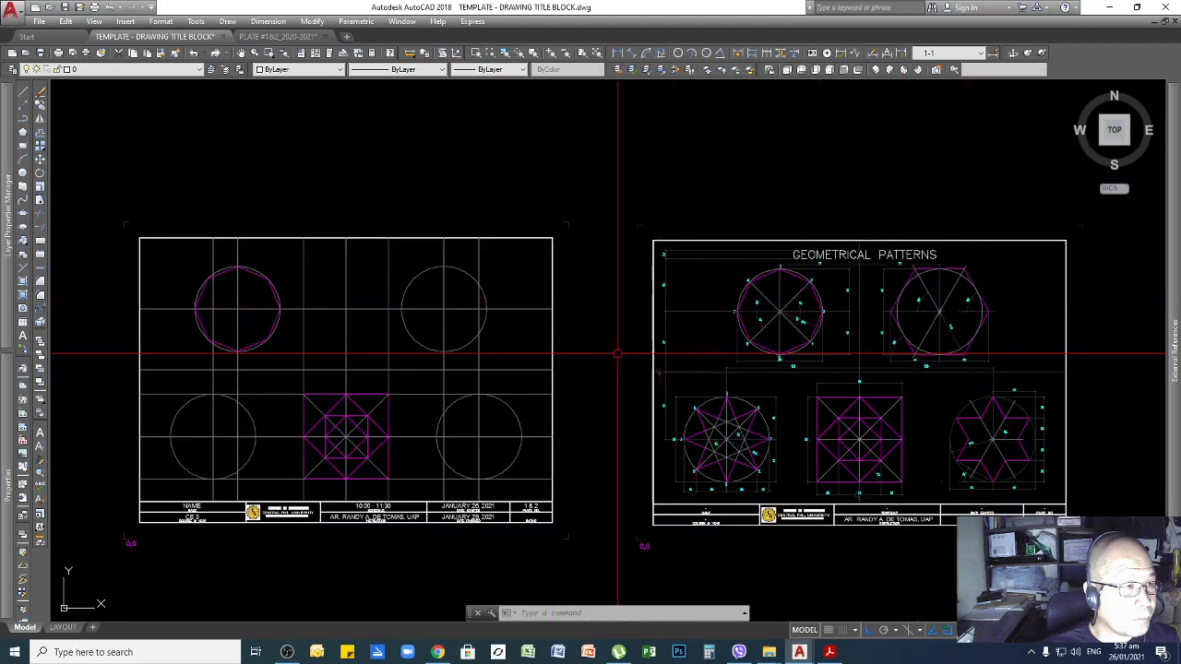
scroll(758, 360, up, 3)
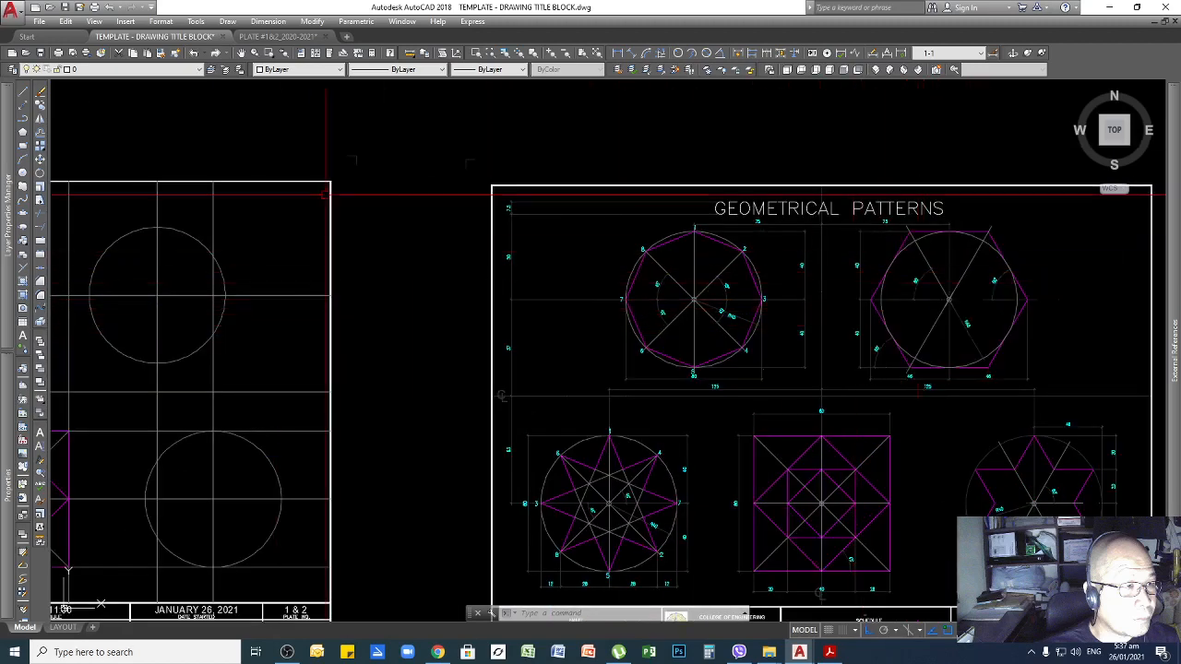
click(24, 134)
scroll(1061, 303, down, 2)
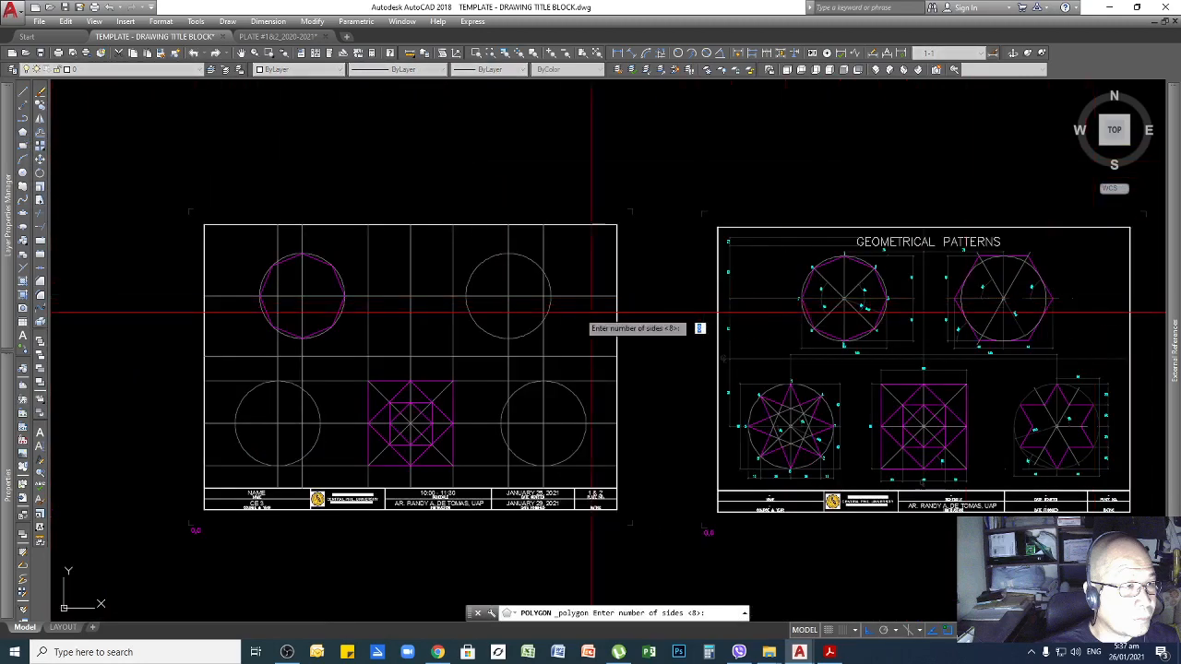
scroll(508, 313, up, 4)
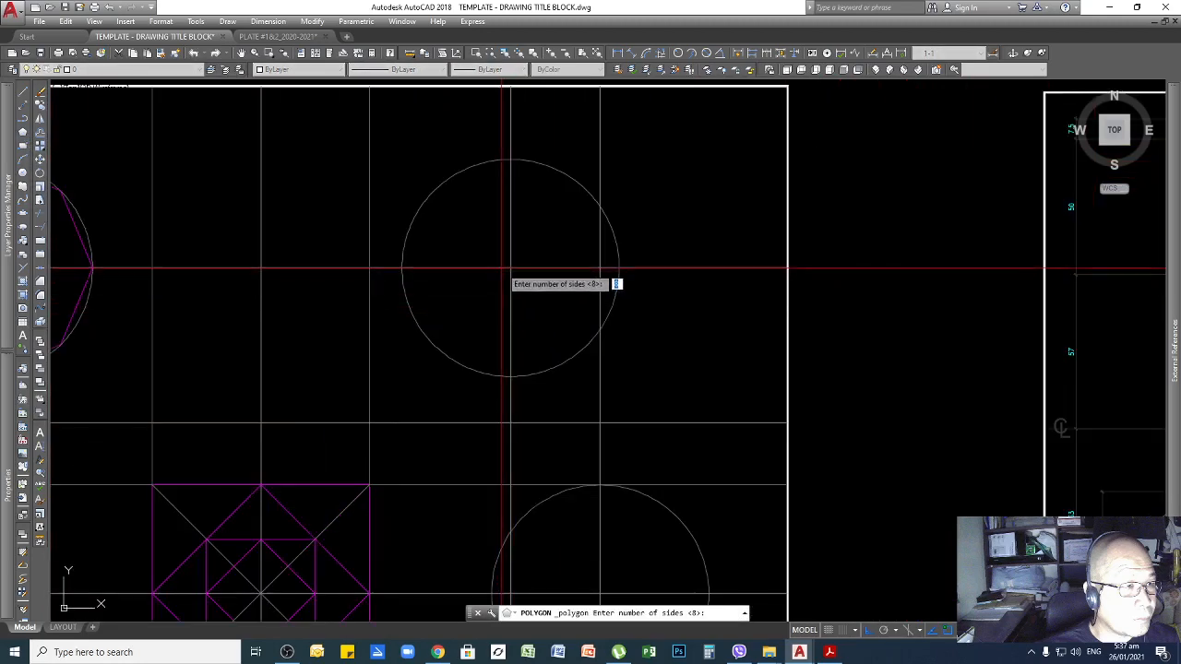
scroll(599, 266, down, 2)
scroll(549, 283, up, 2)
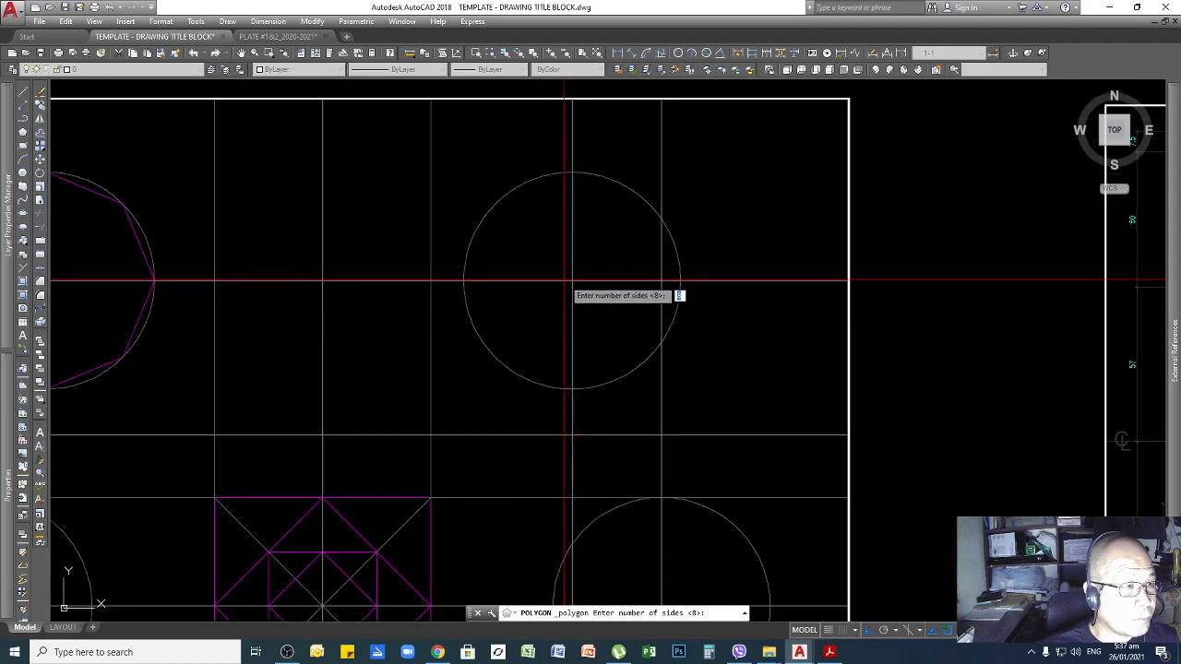
key(F3)
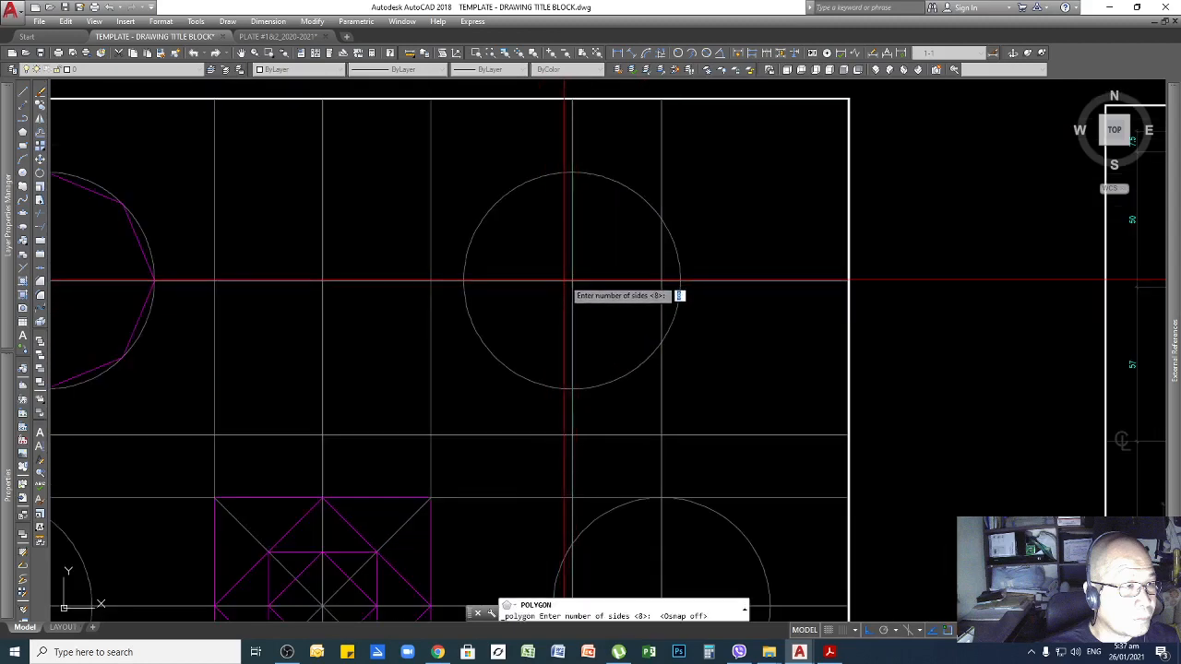
scroll(698, 287, down, 3)
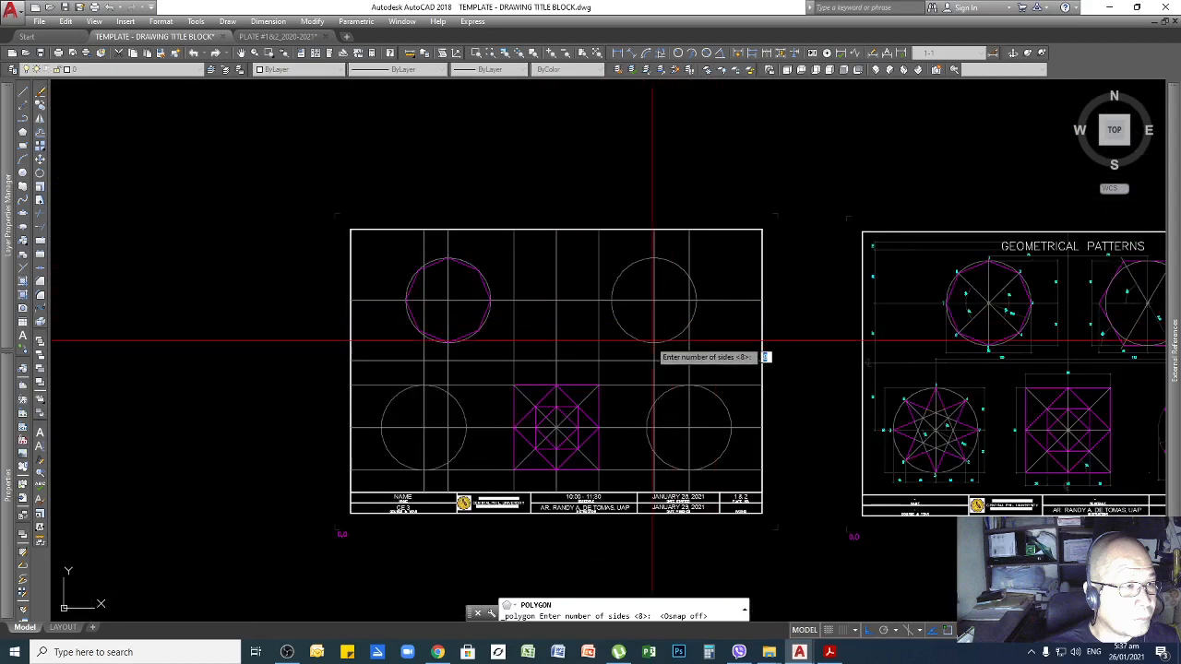
key(F3)
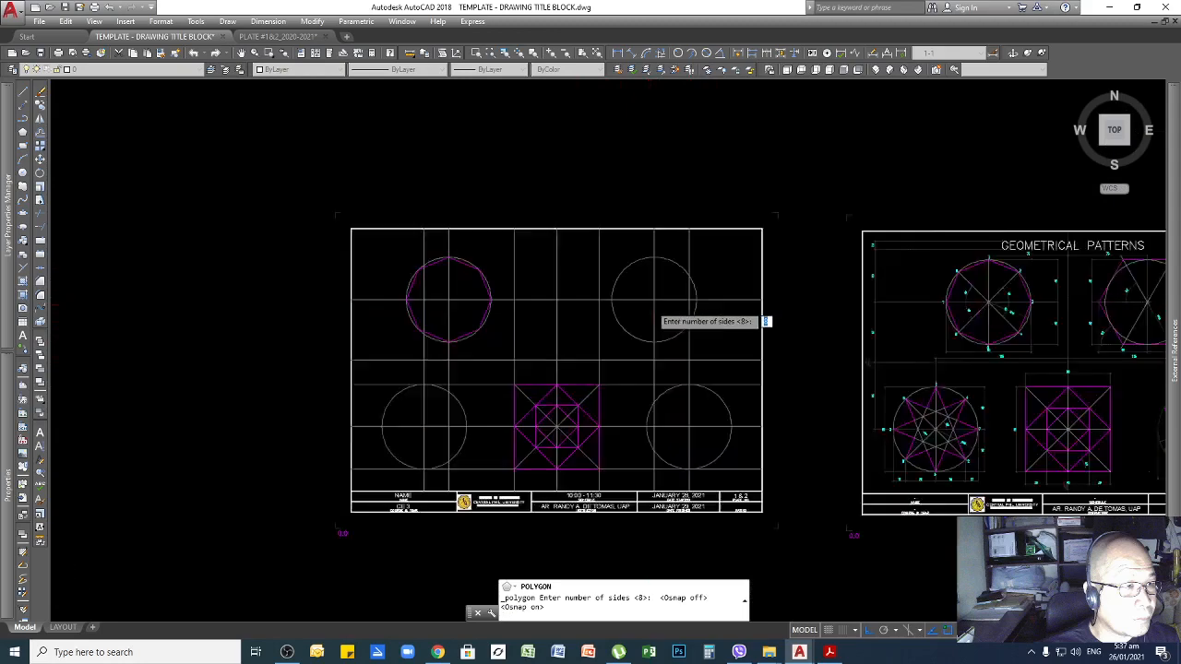
scroll(654, 309, up, 4)
scroll(691, 301, up, 2)
scroll(646, 311, down, 5)
key(Escape)
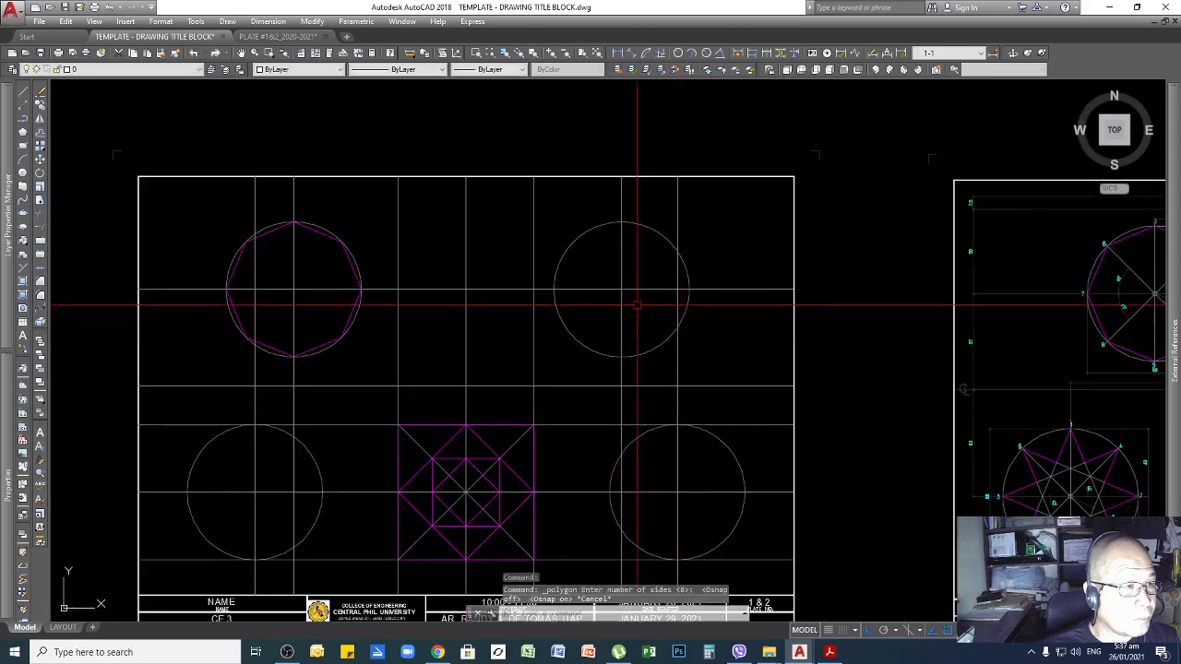
Draw a 6-sided polygon centred on the working sheet's upper-right circle, circumscribed about the circle with a 40 radius
click(23, 133)
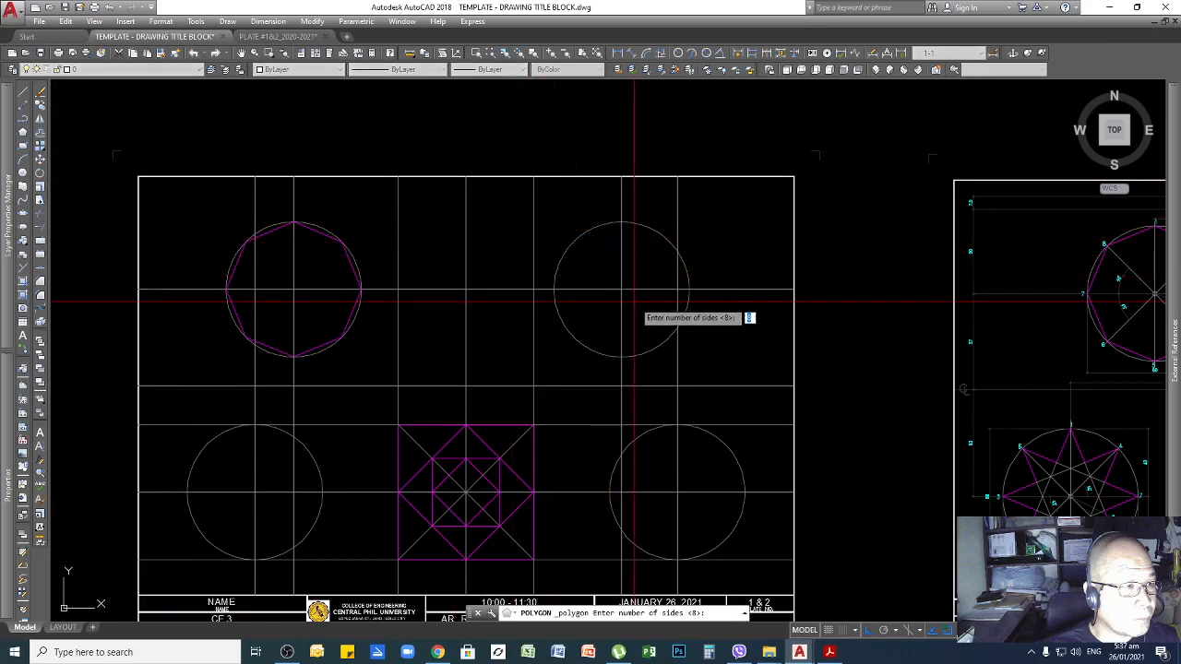
scroll(601, 272, up, 2)
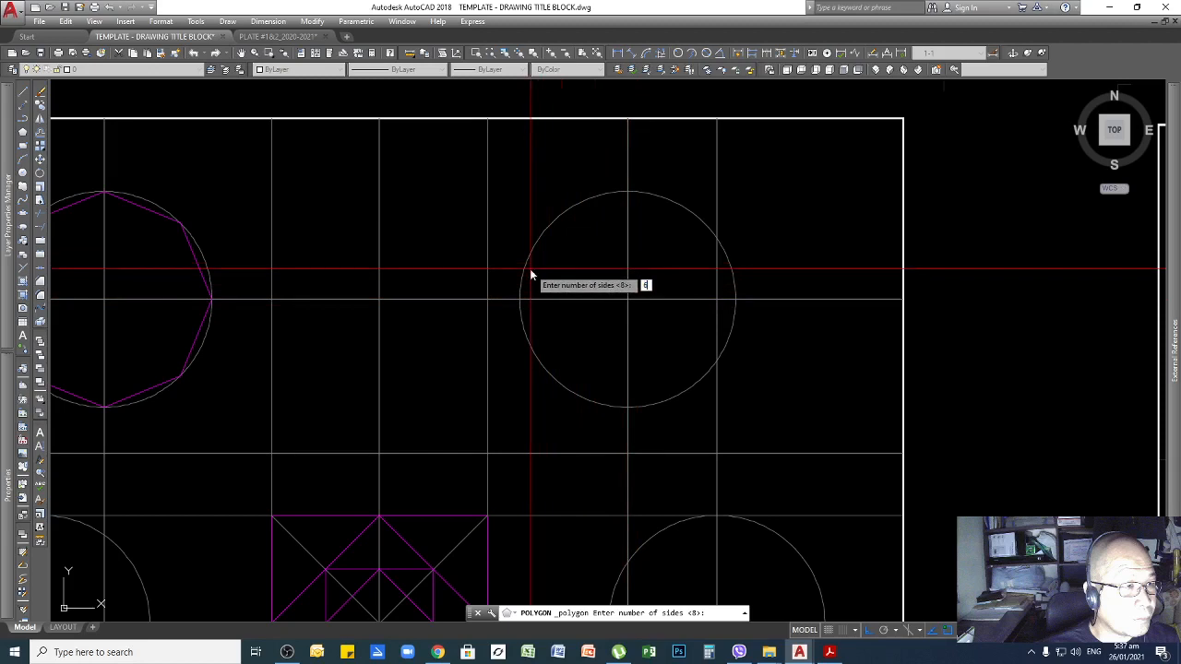
key(Return)
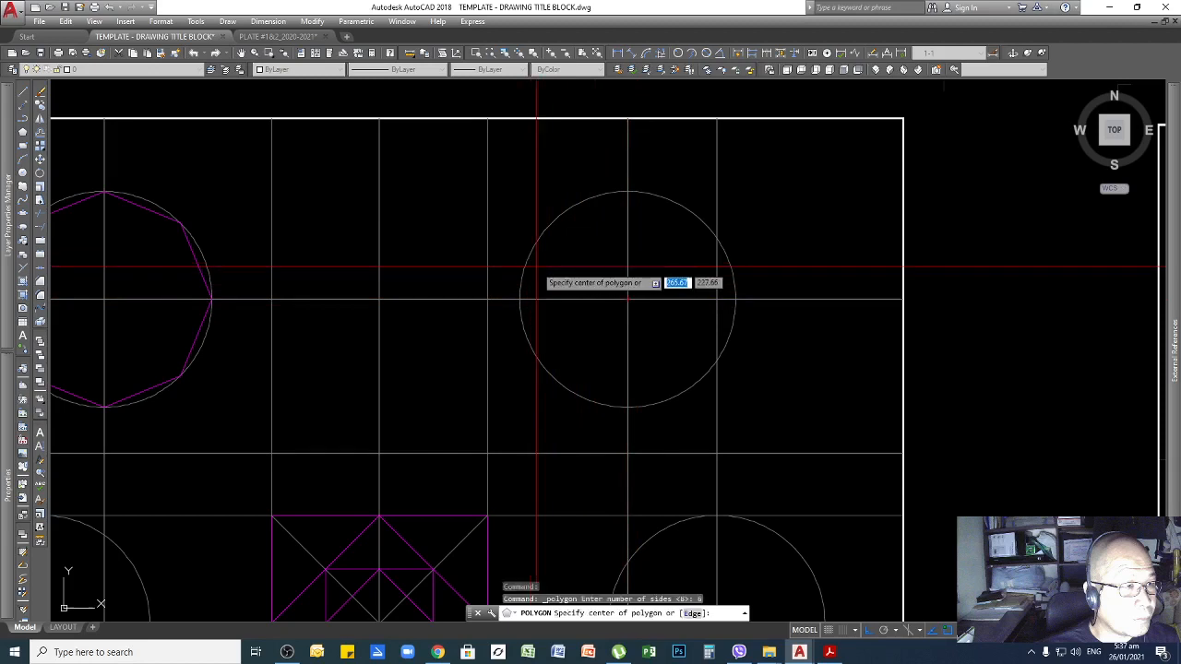
click(627, 300)
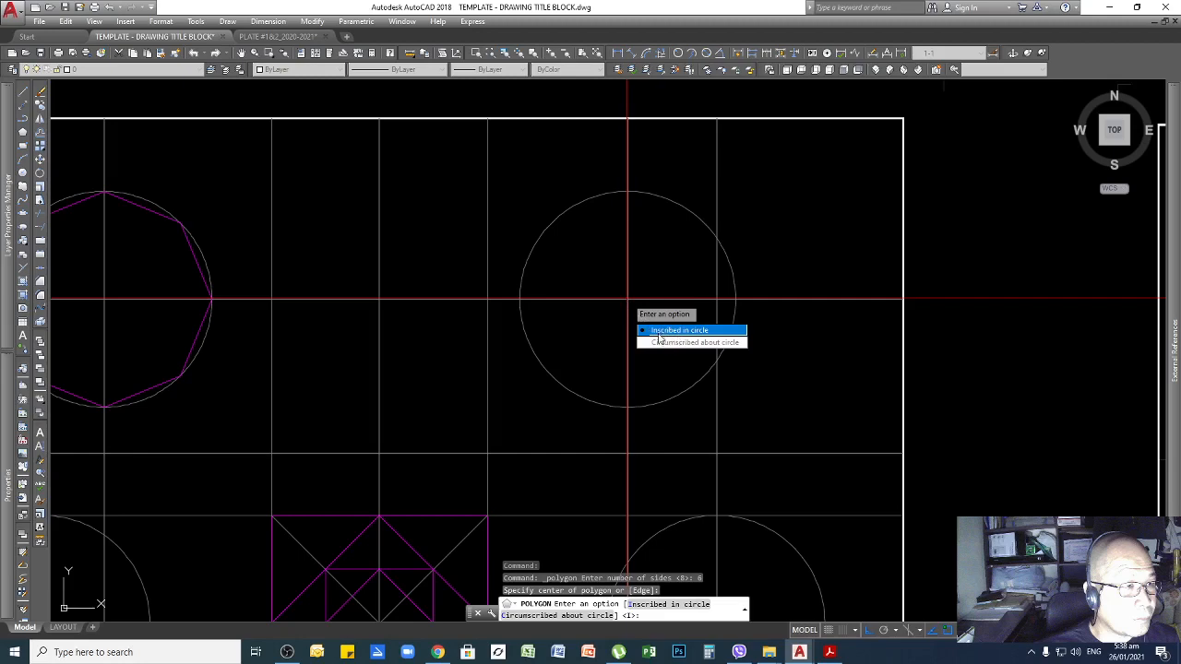
scroll(531, 325, down, 5)
scroll(747, 328, up, 5)
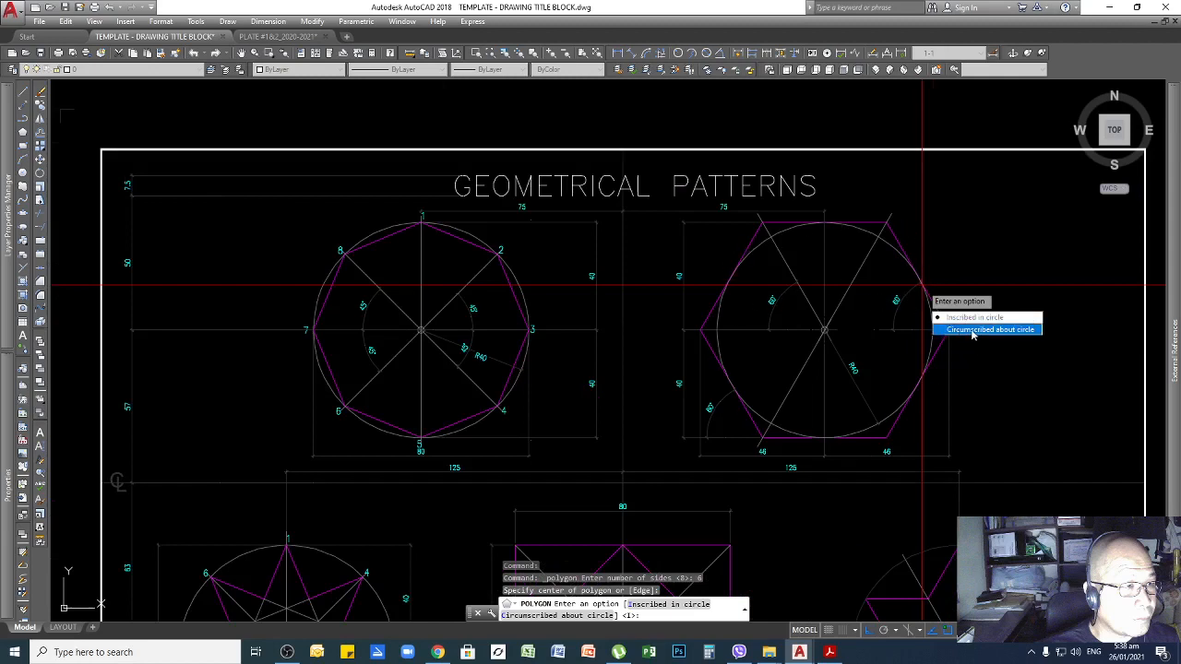
click(973, 330)
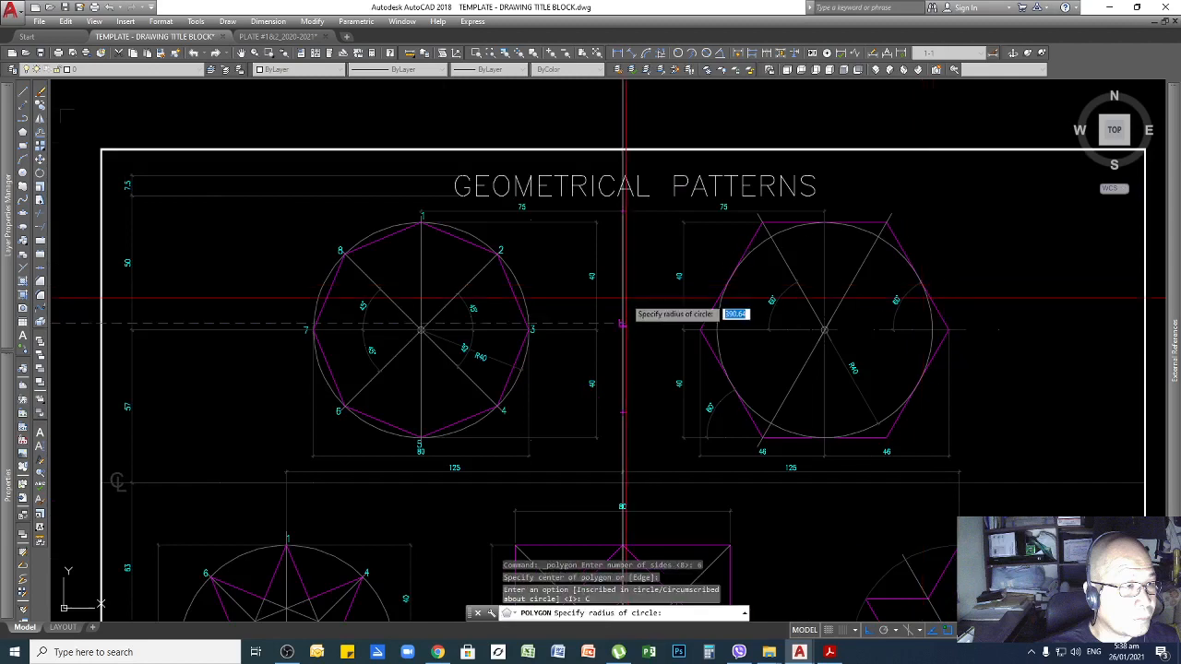
scroll(781, 316, down, 6)
scroll(615, 314, up, 3)
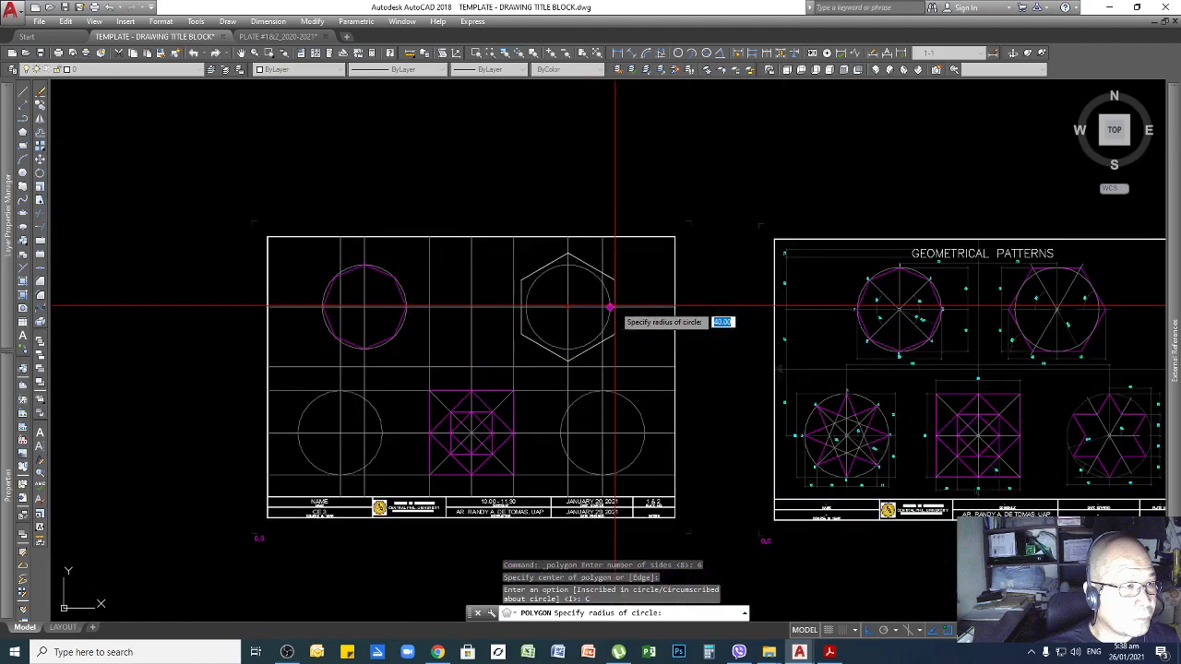
scroll(609, 307, up, 4)
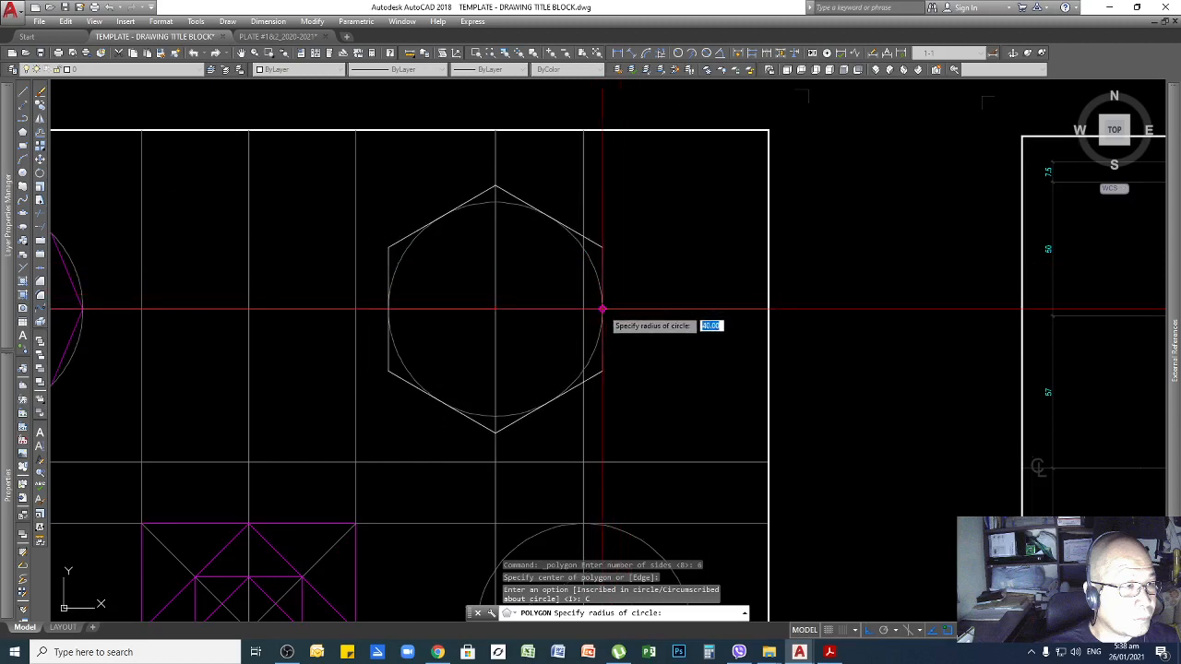
scroll(498, 309, down, 4)
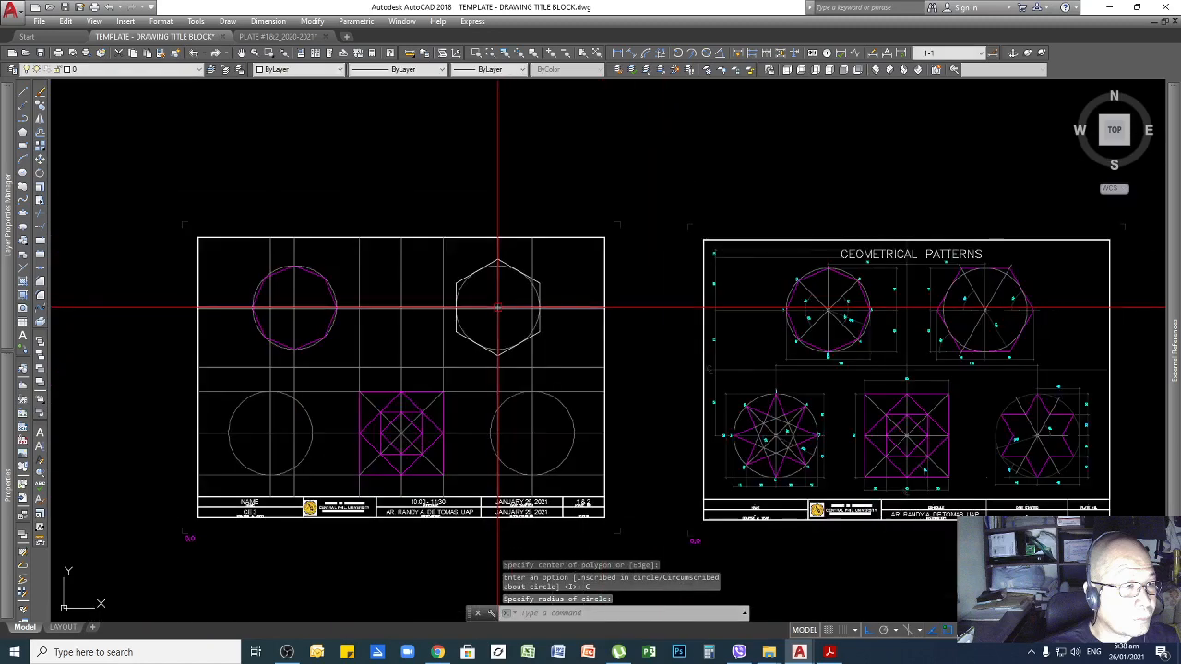
Draw a line from the upper-right circle's centre to the midpoint of the hexagon's upper-right edge
scroll(886, 363, up, 2)
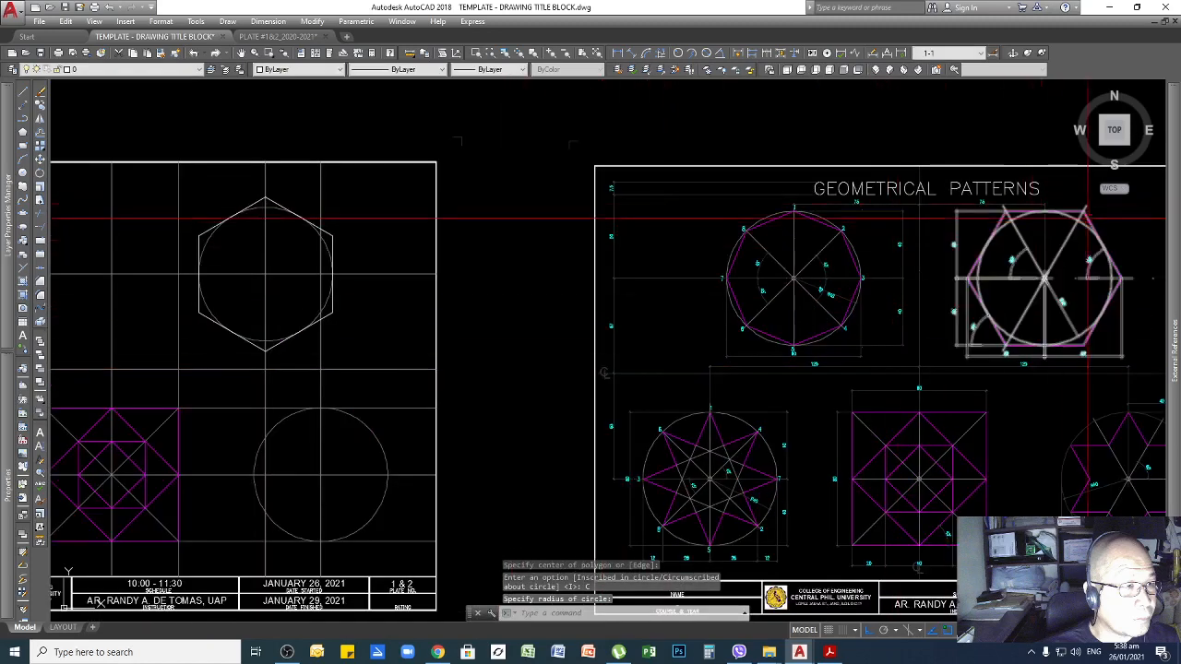
click(1070, 211)
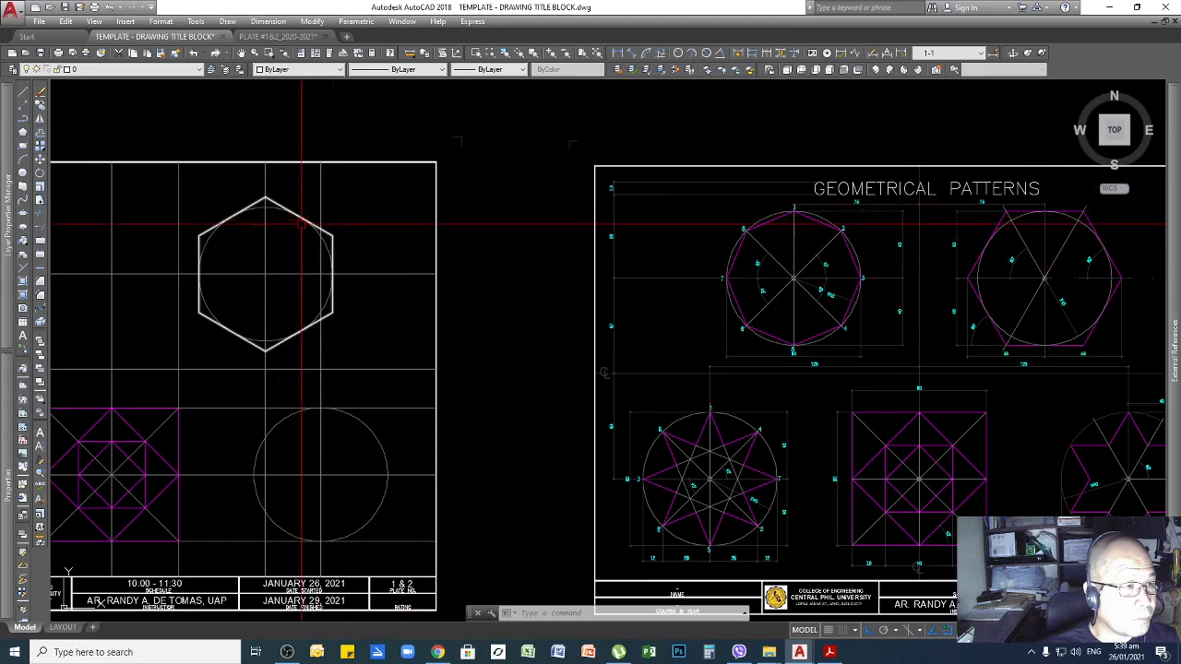
scroll(268, 205, up, 5)
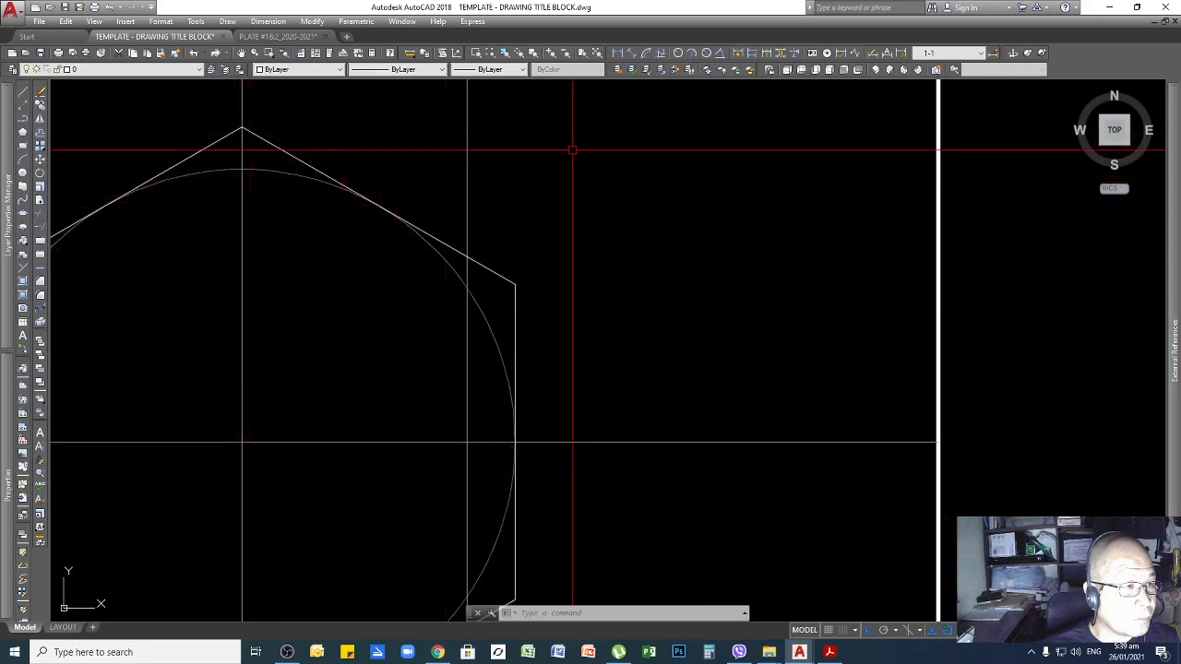
key(Return)
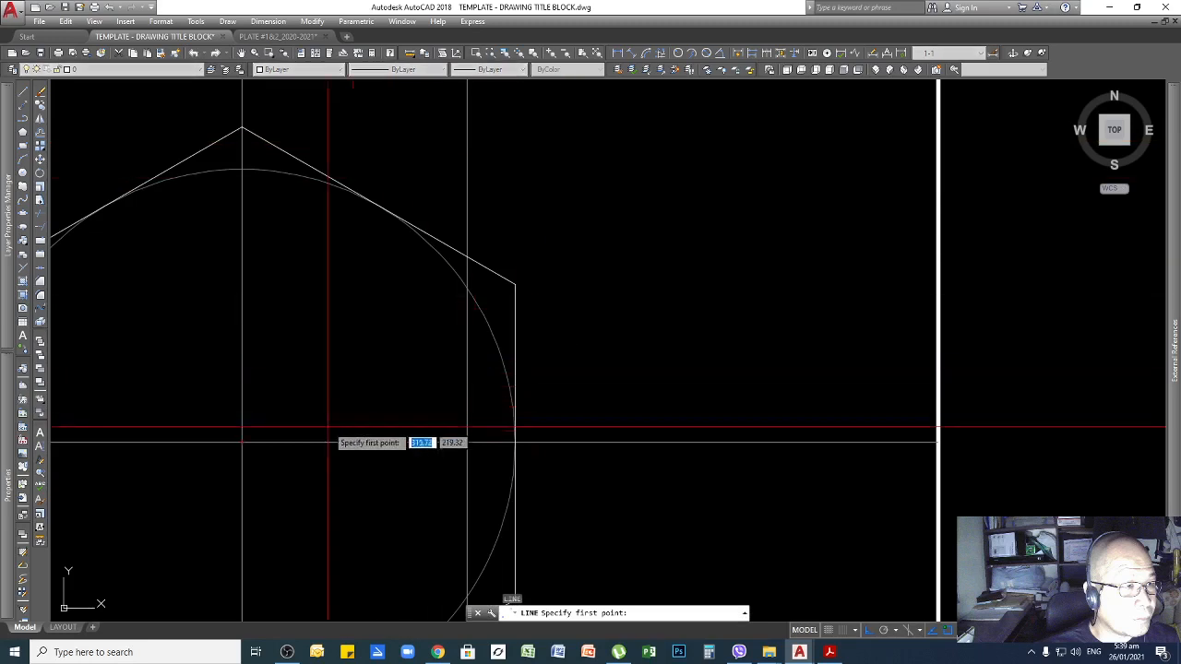
click(243, 443)
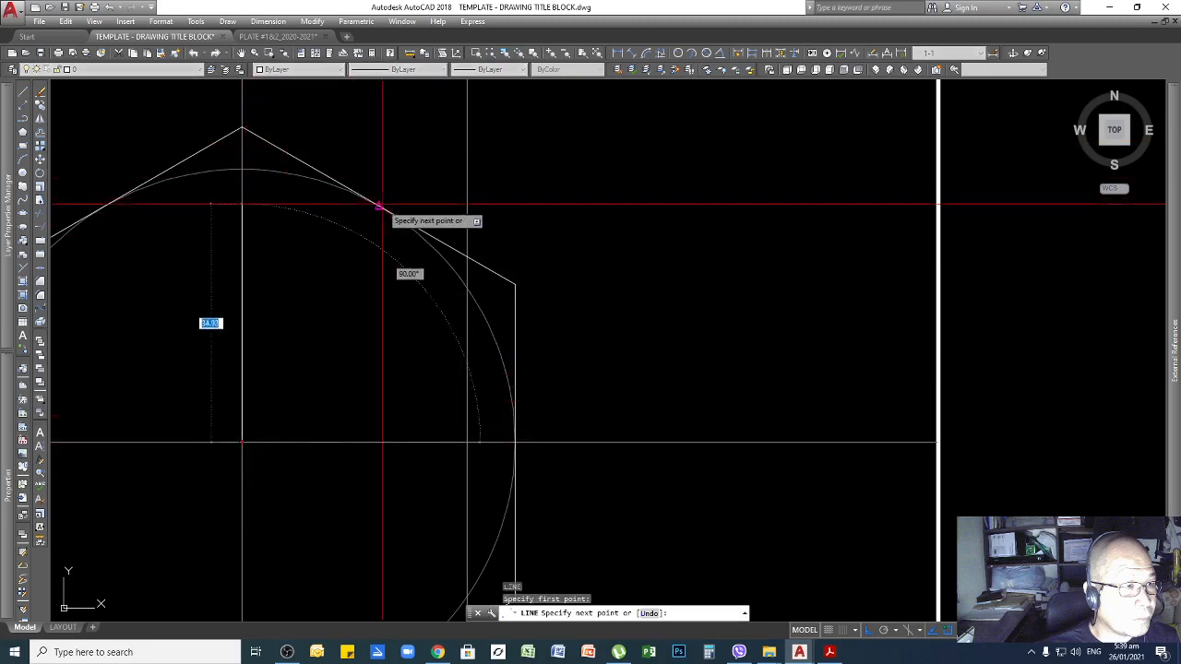
click(378, 205)
key(Return)
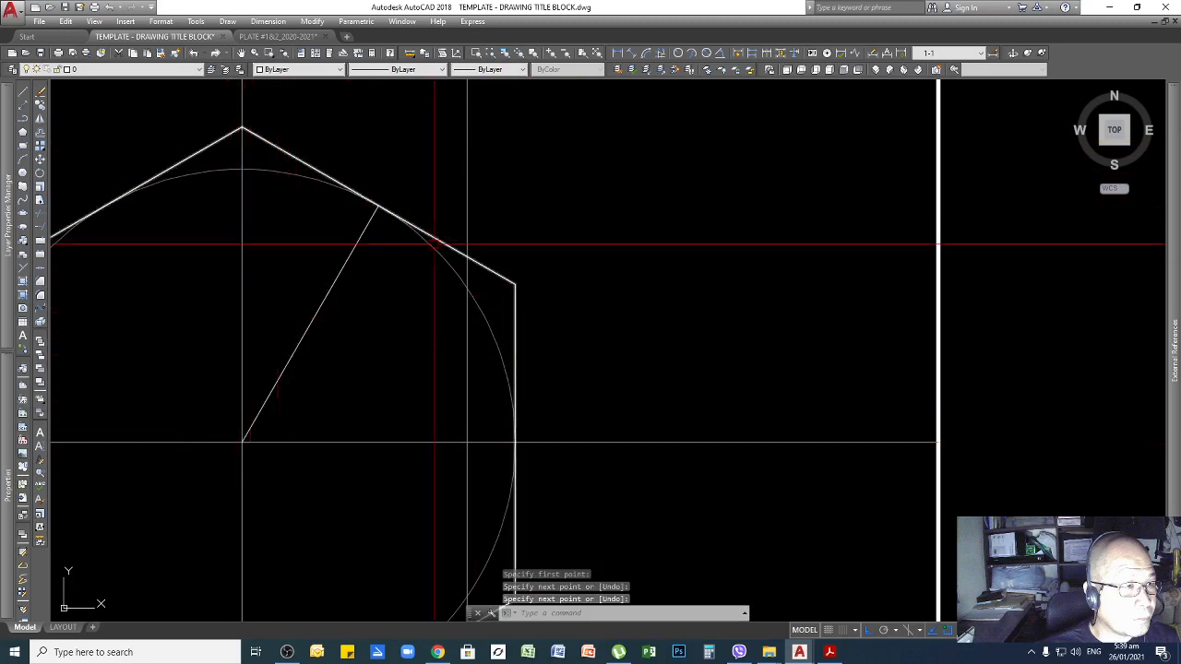
click(282, 149)
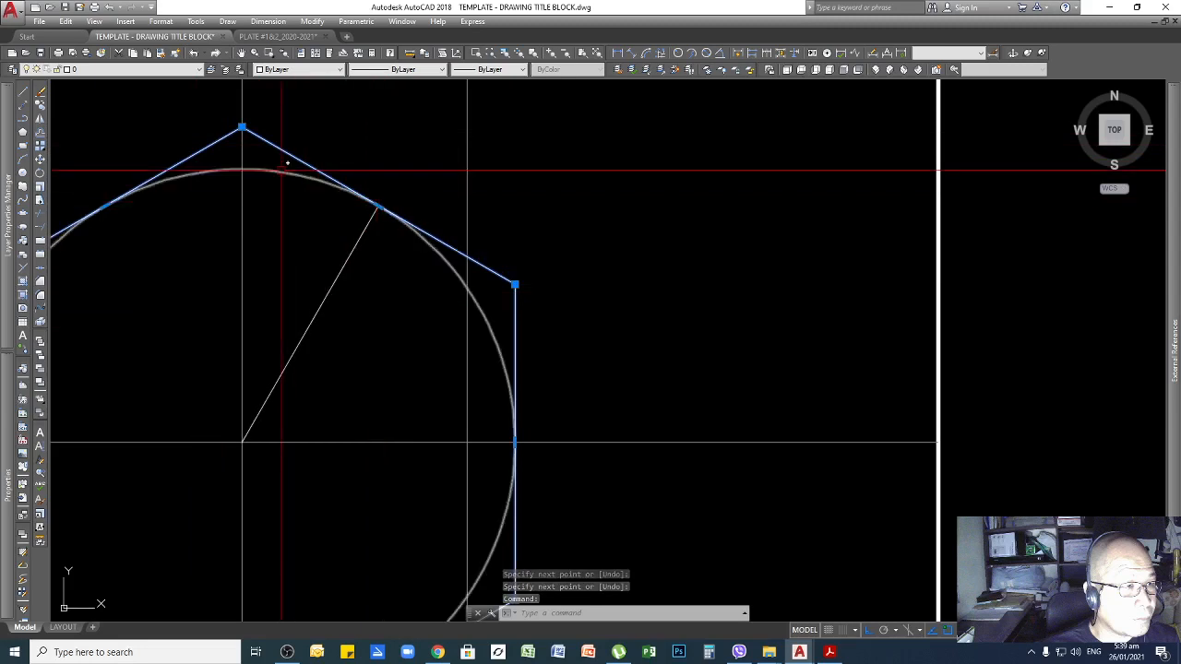
key(Escape)
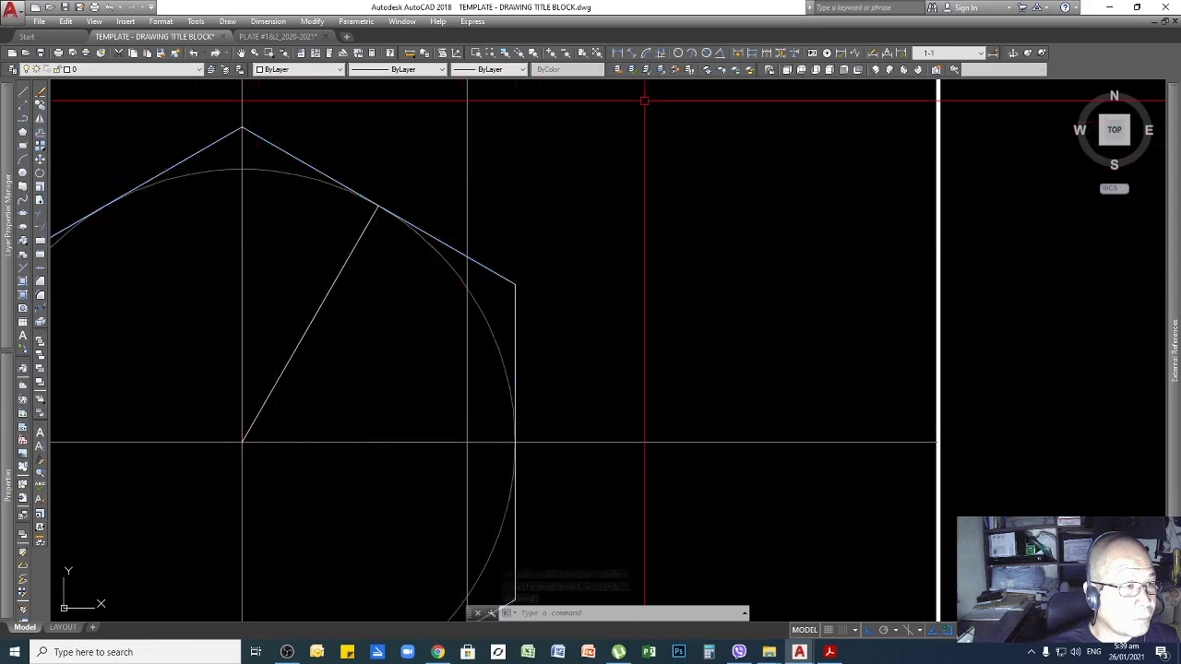
Add an angular dimension between the slanted line and the circle's vertical centreline
click(721, 56)
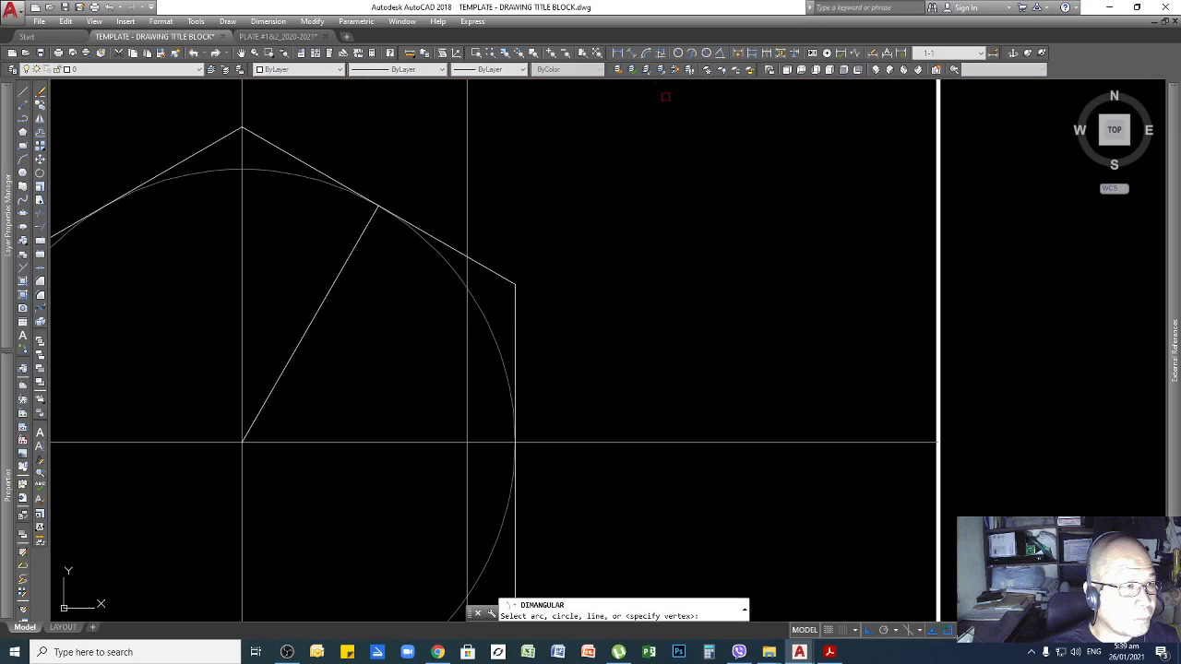
click(306, 333)
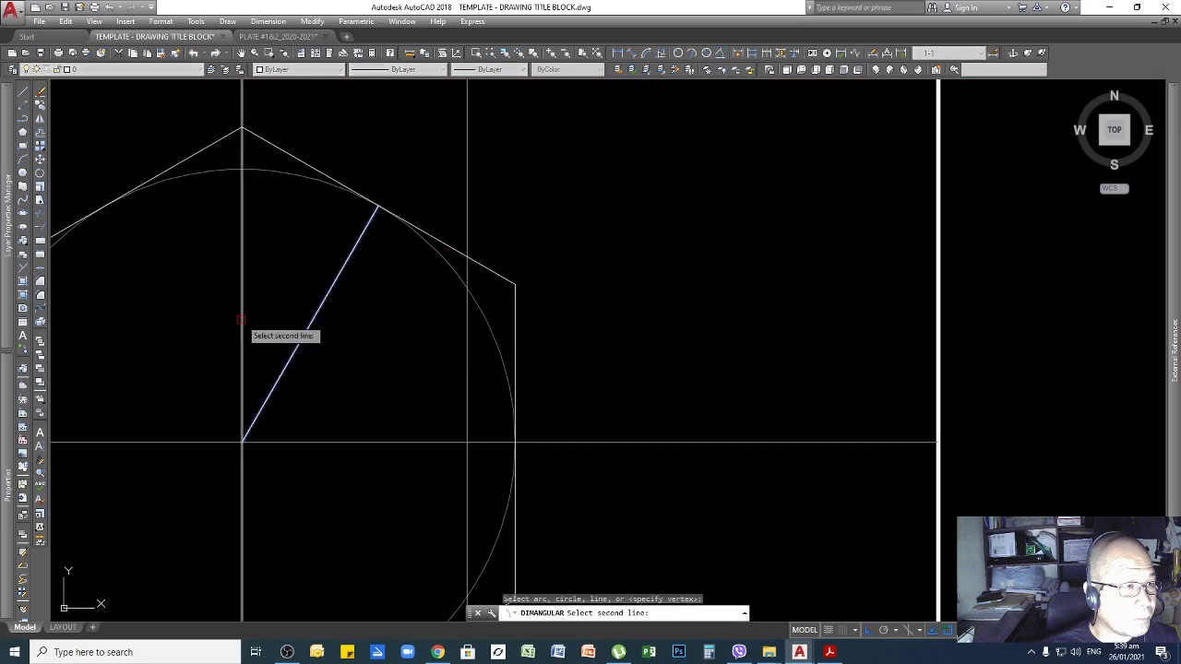
click(241, 320)
click(273, 283)
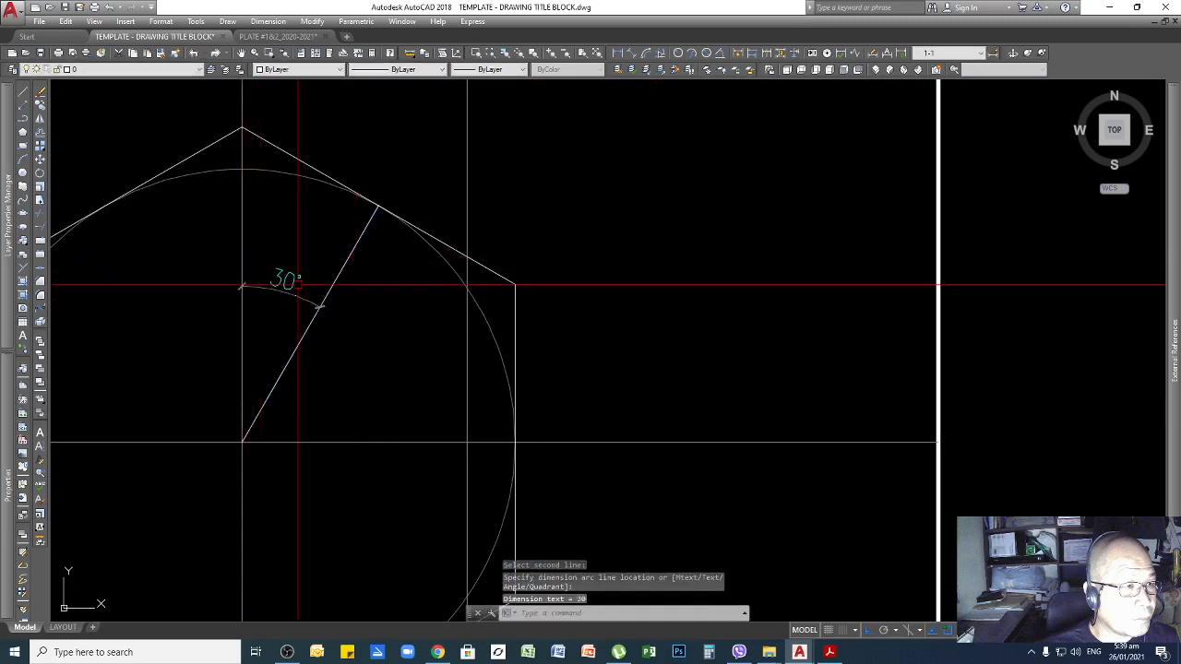
Erase the slanted line and its angular dimension from the hexagon
click(337, 321)
click(289, 259)
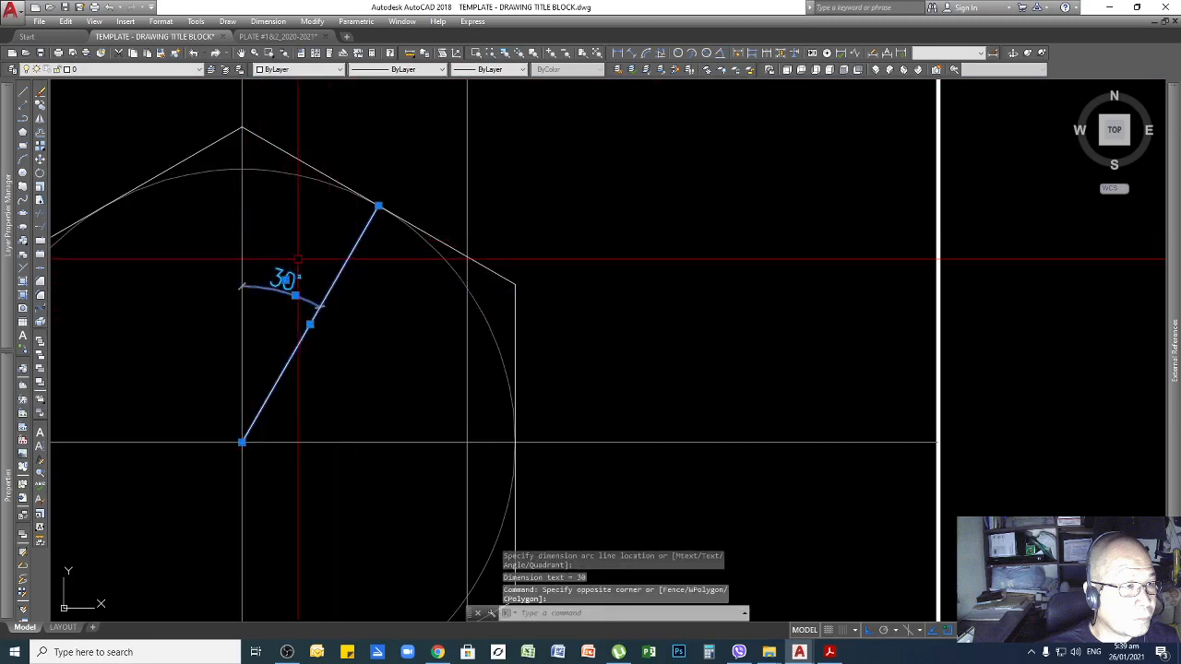
key(Delete)
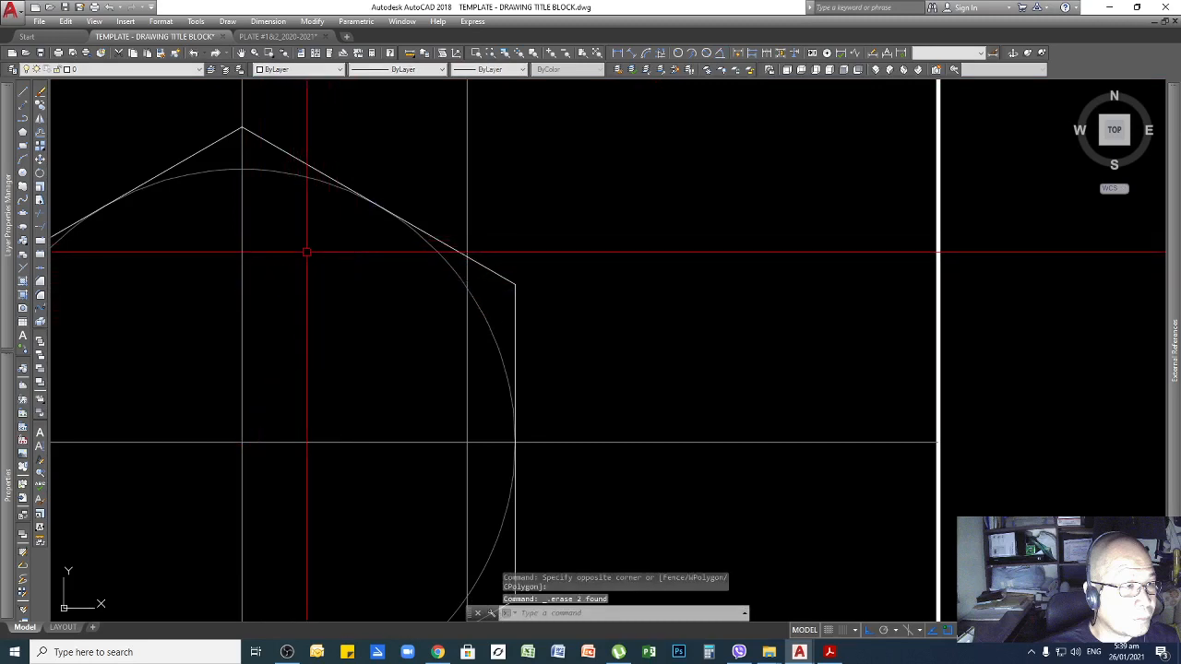
Rotate the hexagon about its circle's centre, picking the circle's top quadrant so that its flat sides lie horizontally
scroll(680, 252, down, 2)
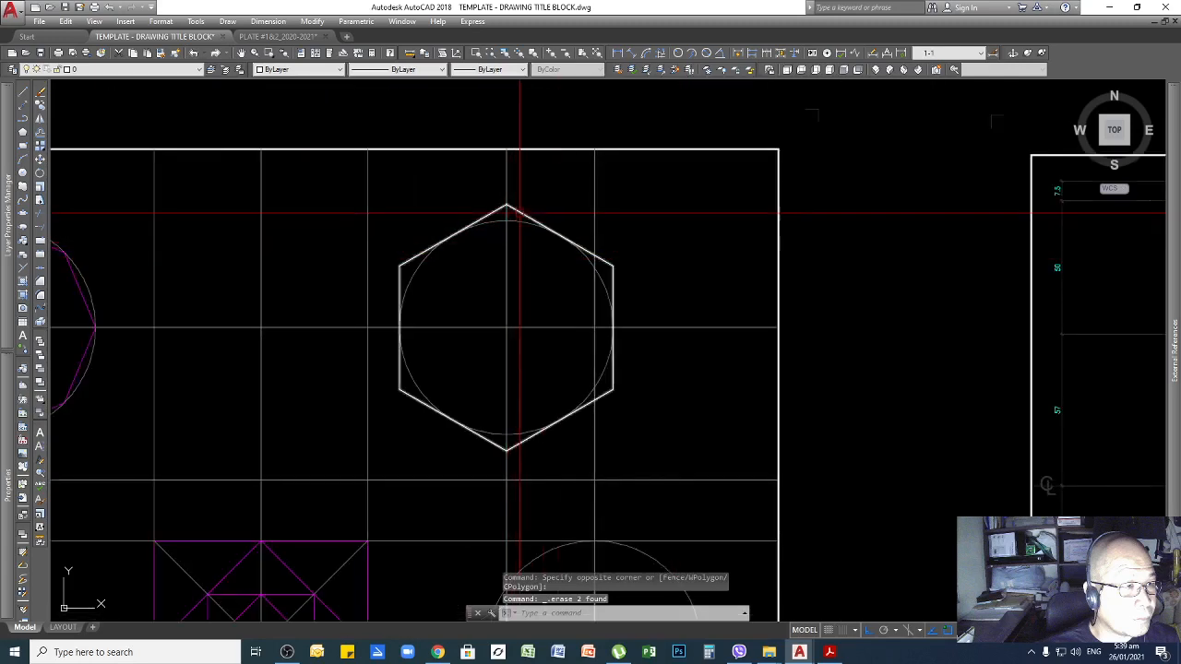
click(537, 222)
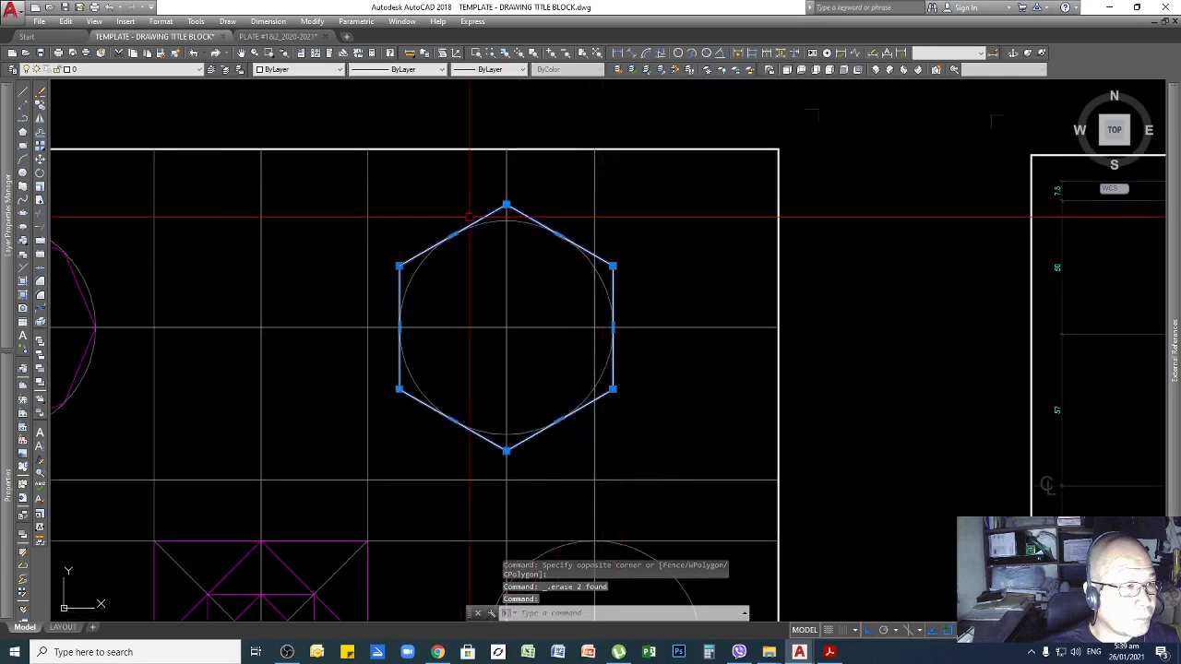
text(R)
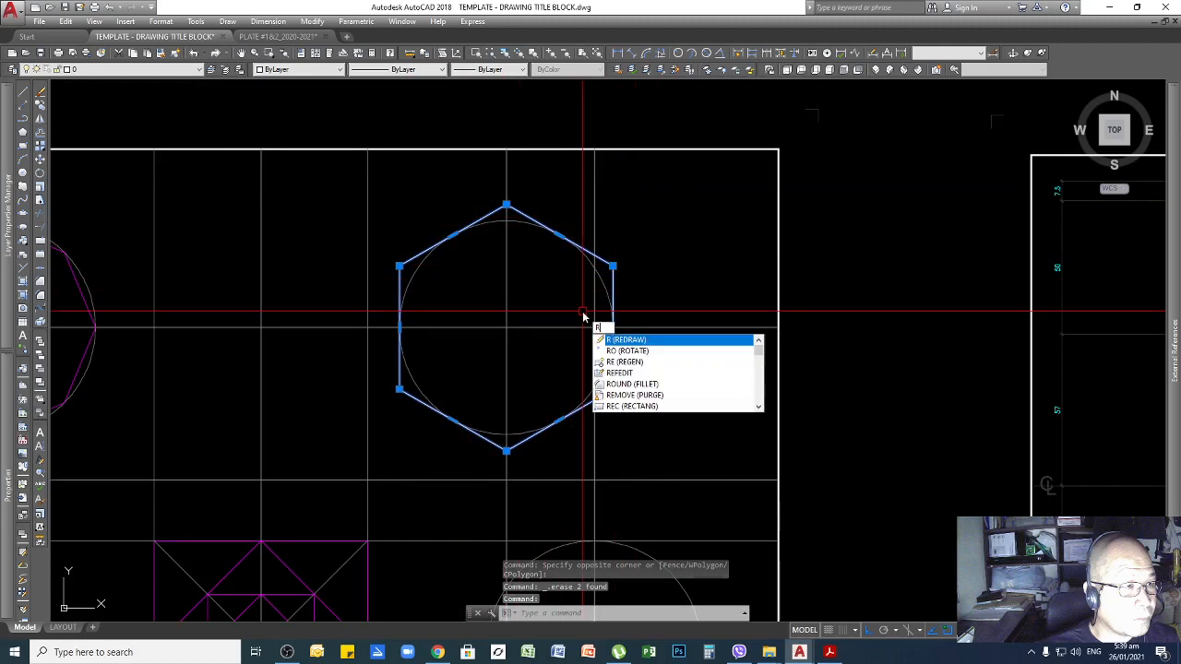
text(O)
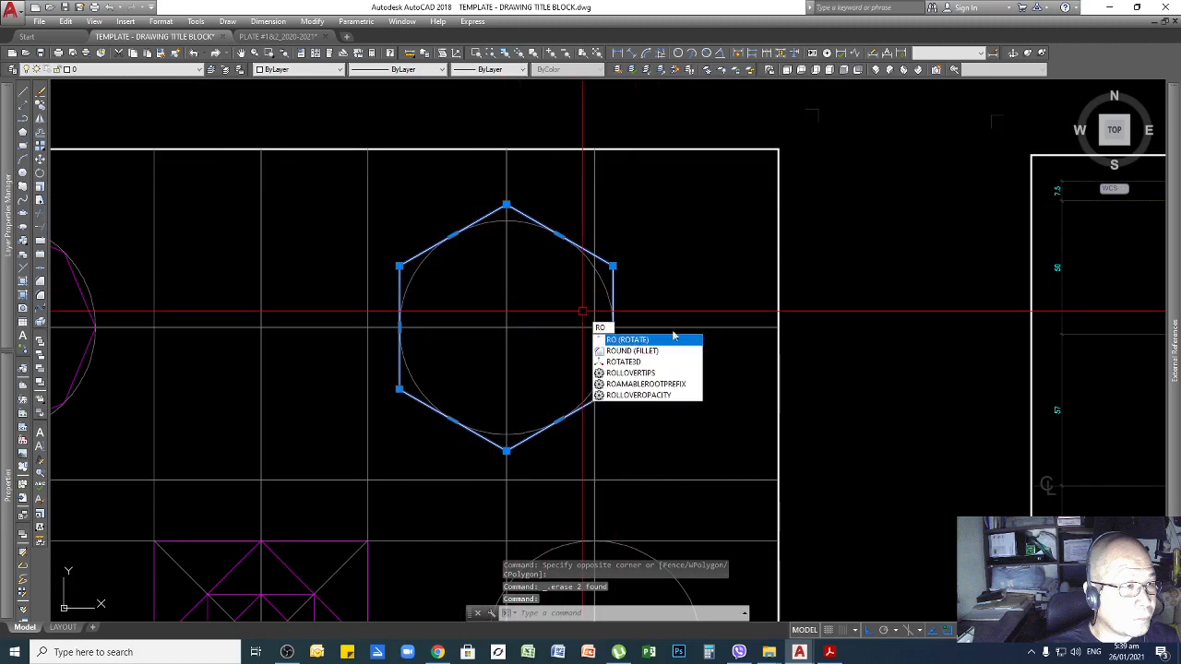
key(Return)
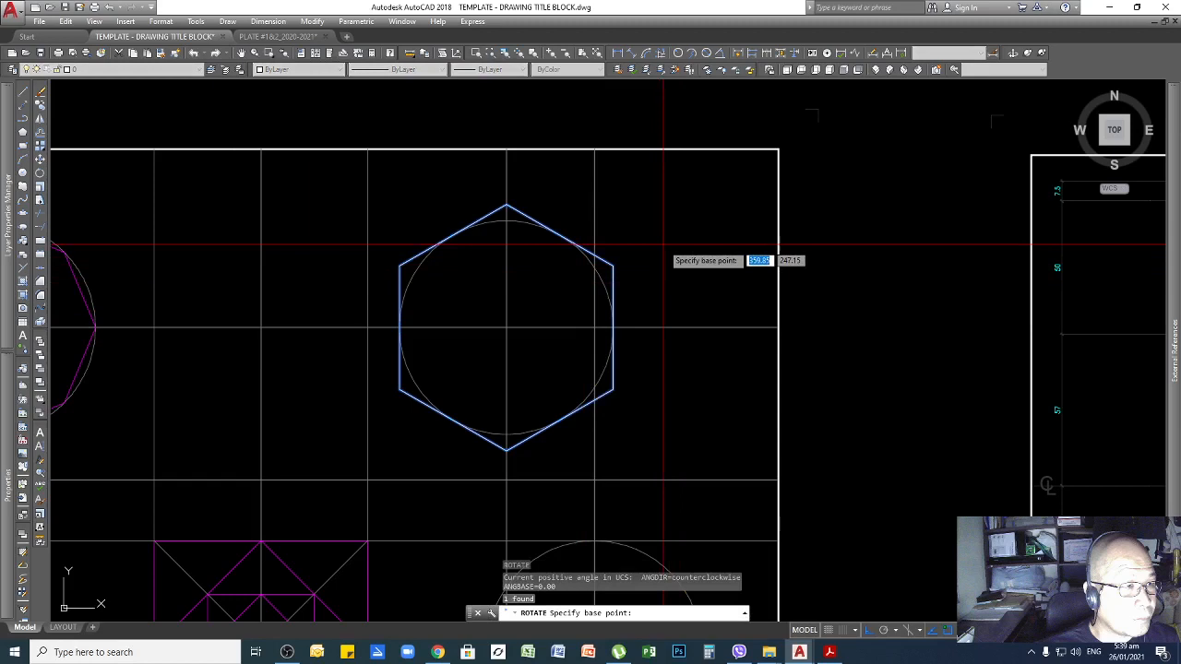
click(506, 328)
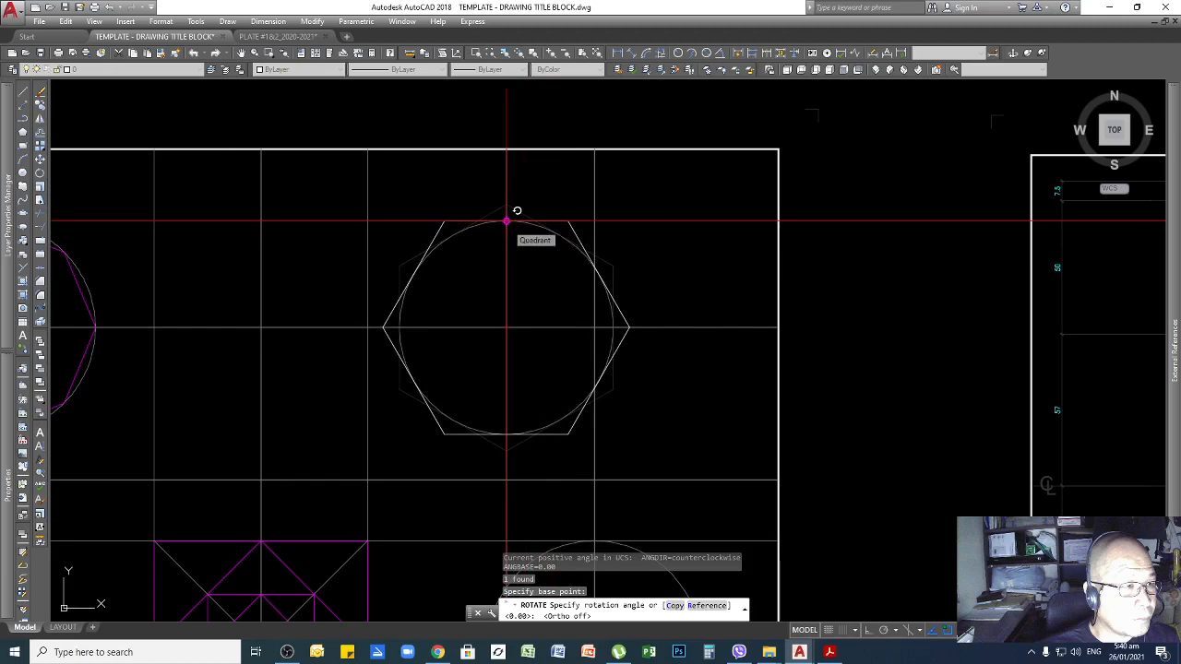
click(506, 221)
Match the hexagon's properties to those of the magenta octagon in the upper-left circle
scroll(392, 337, down, 5)
scroll(392, 337, up, 2)
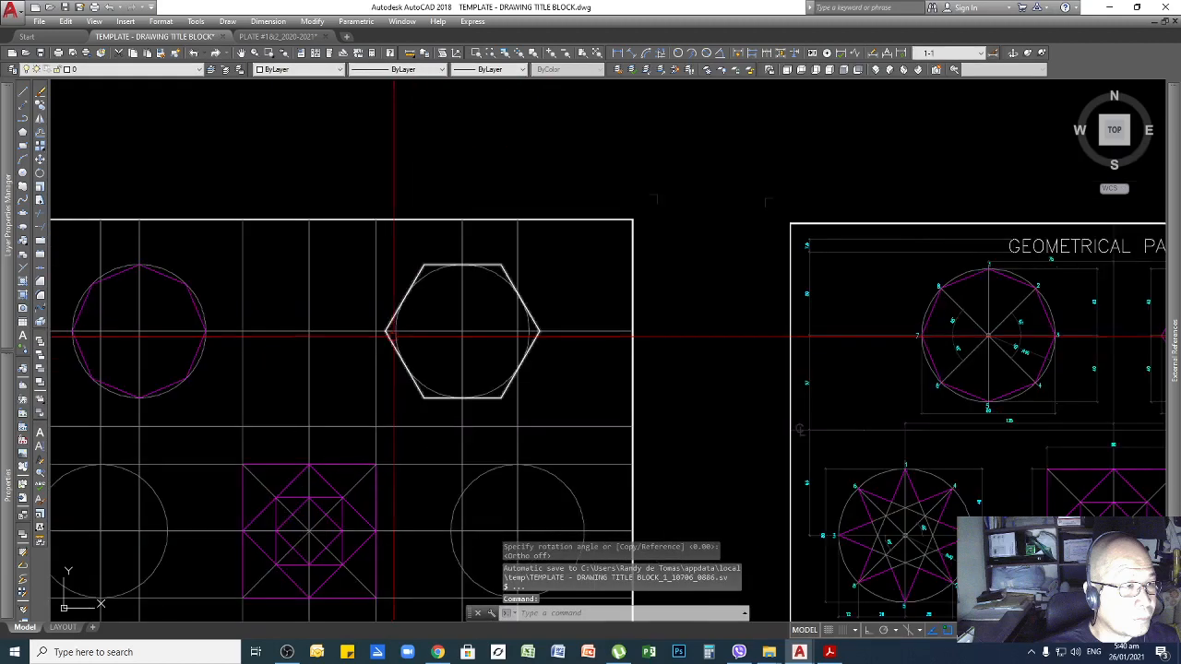
scroll(570, 338, down, 2)
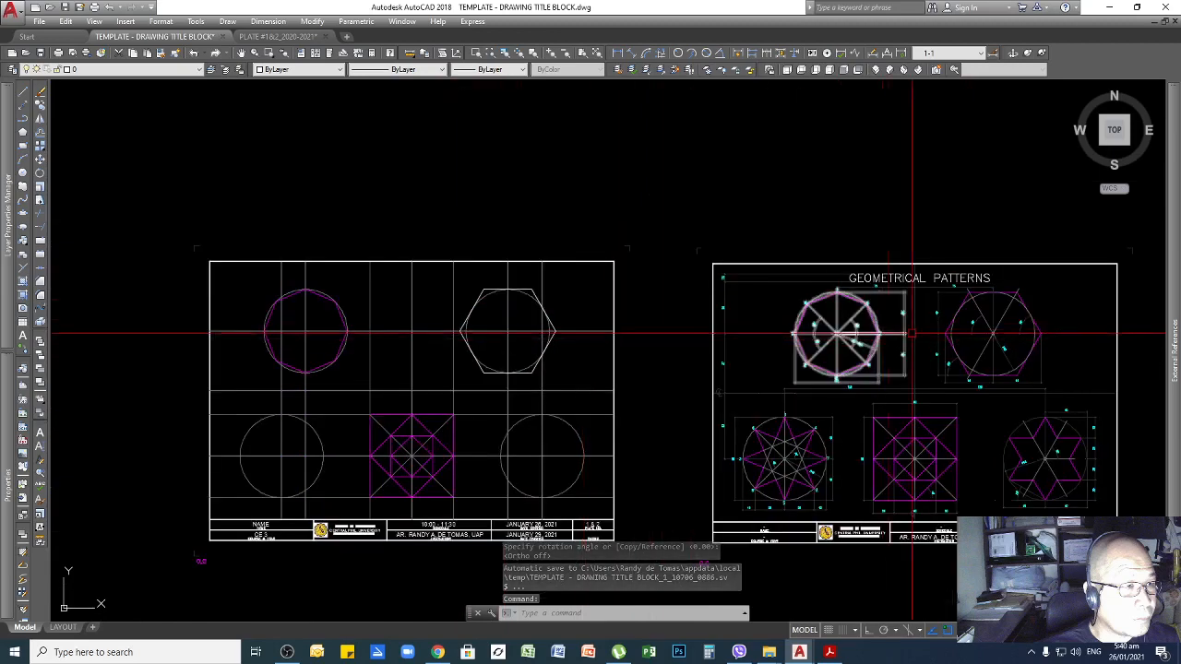
scroll(1015, 267, up, 2)
scroll(950, 245, down, 2)
scroll(388, 242, up, 4)
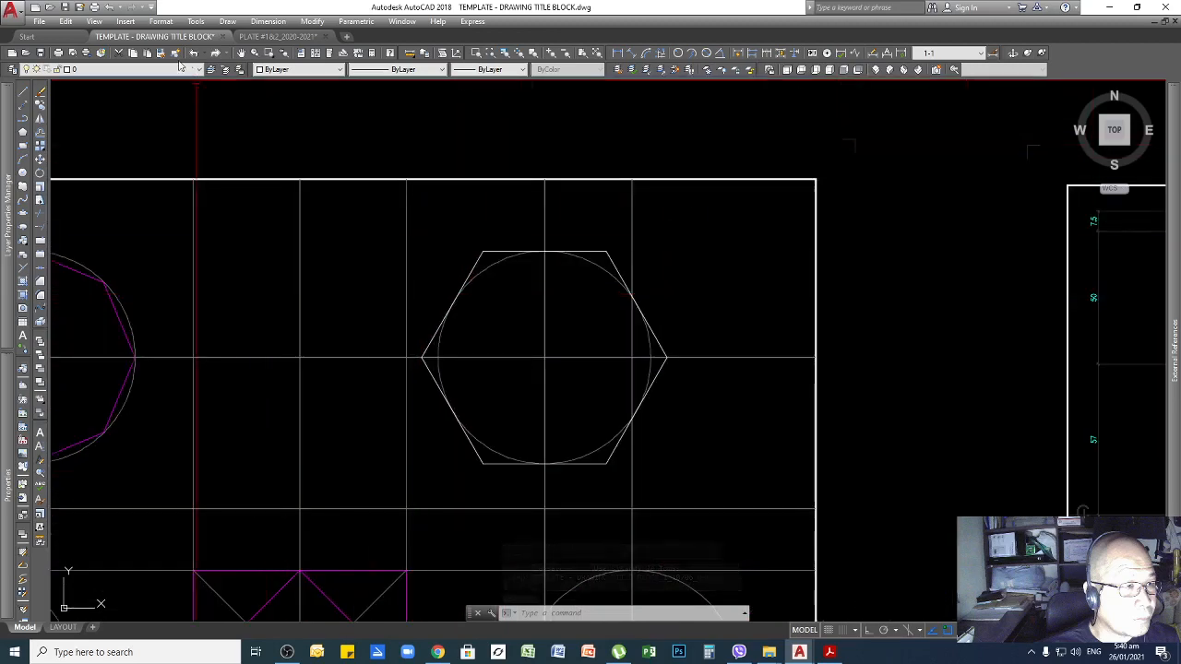
click(160, 54)
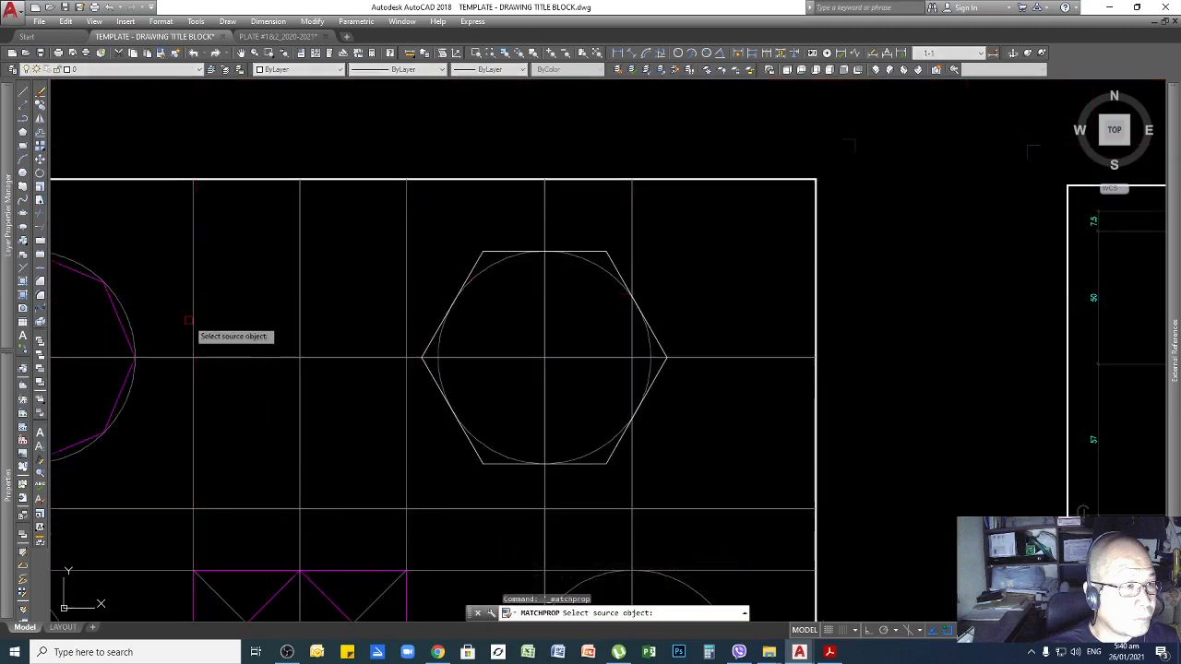
click(113, 314)
click(489, 251)
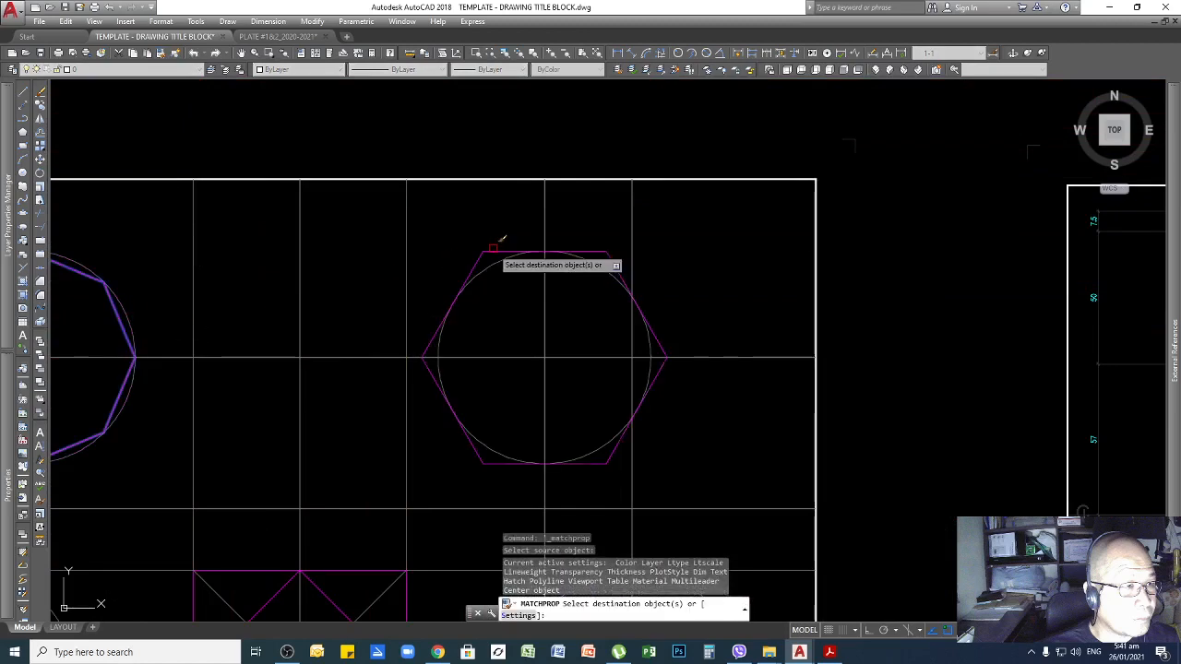
Examine the numbered eight-pointed star on the reference plate and compare it with the working sheet's circles
scroll(564, 230, down, 5)
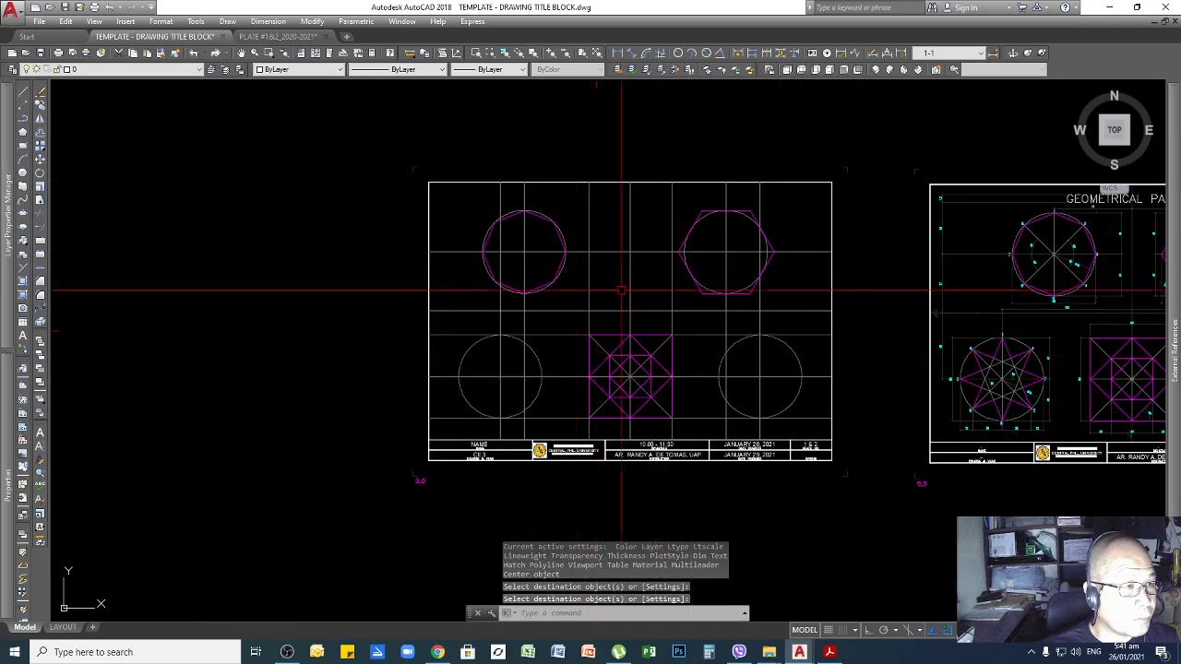
scroll(922, 332, up, 4)
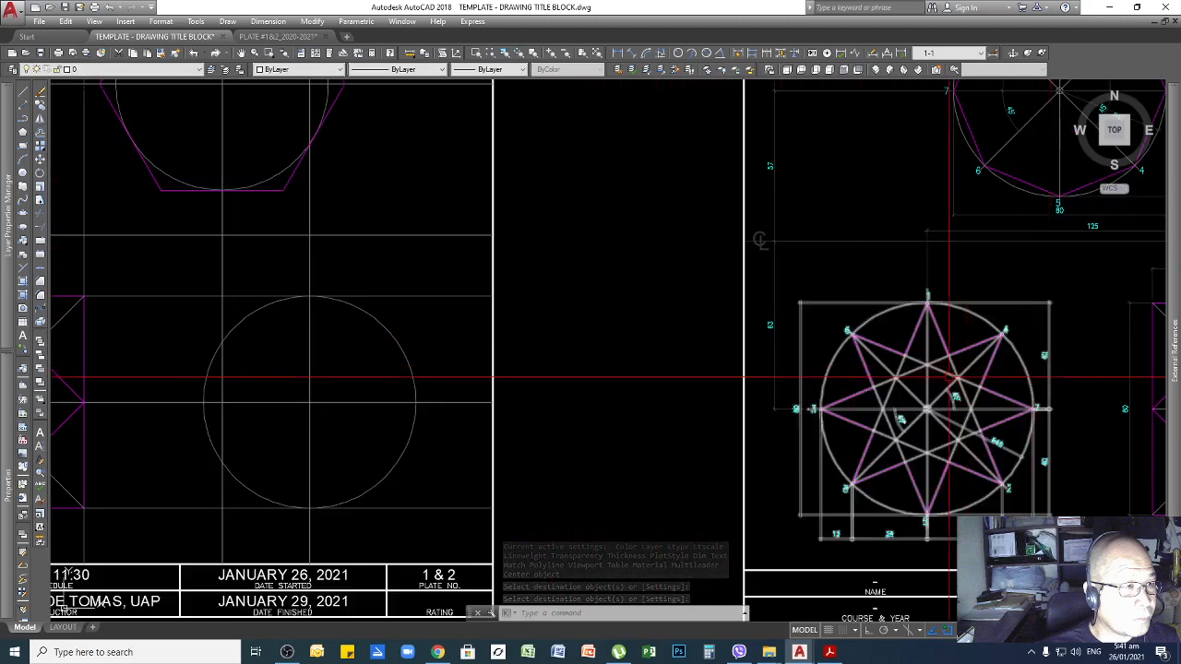
scroll(66, 577, down, 3)
scroll(65, 604, up, 3)
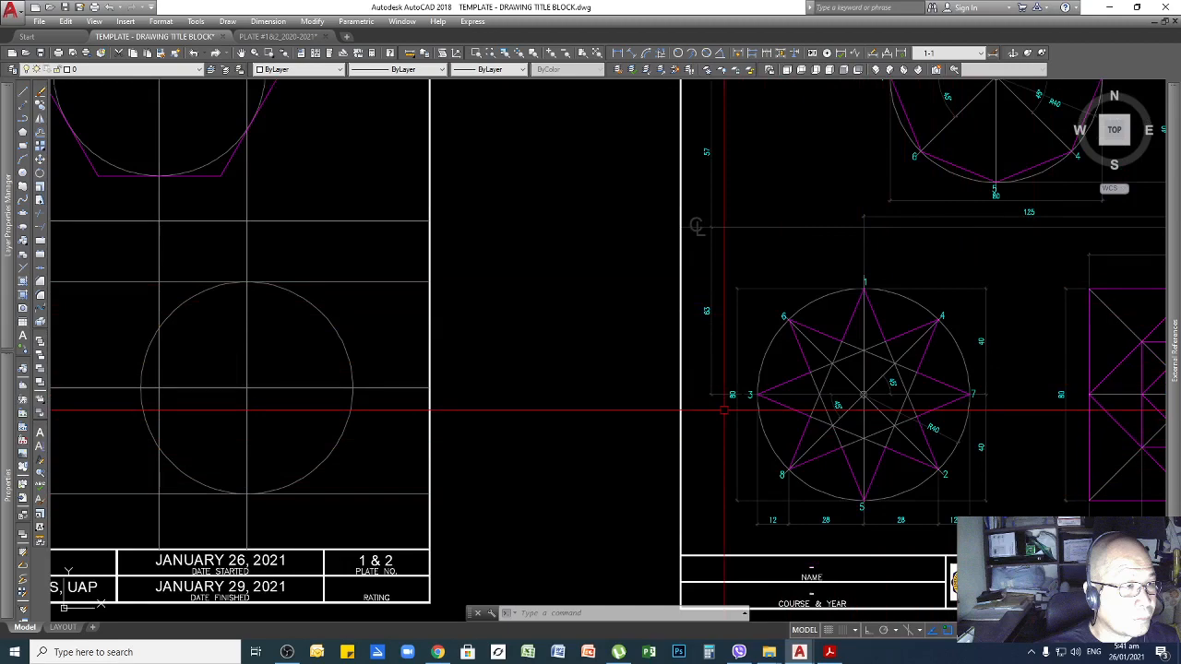
click(868, 323)
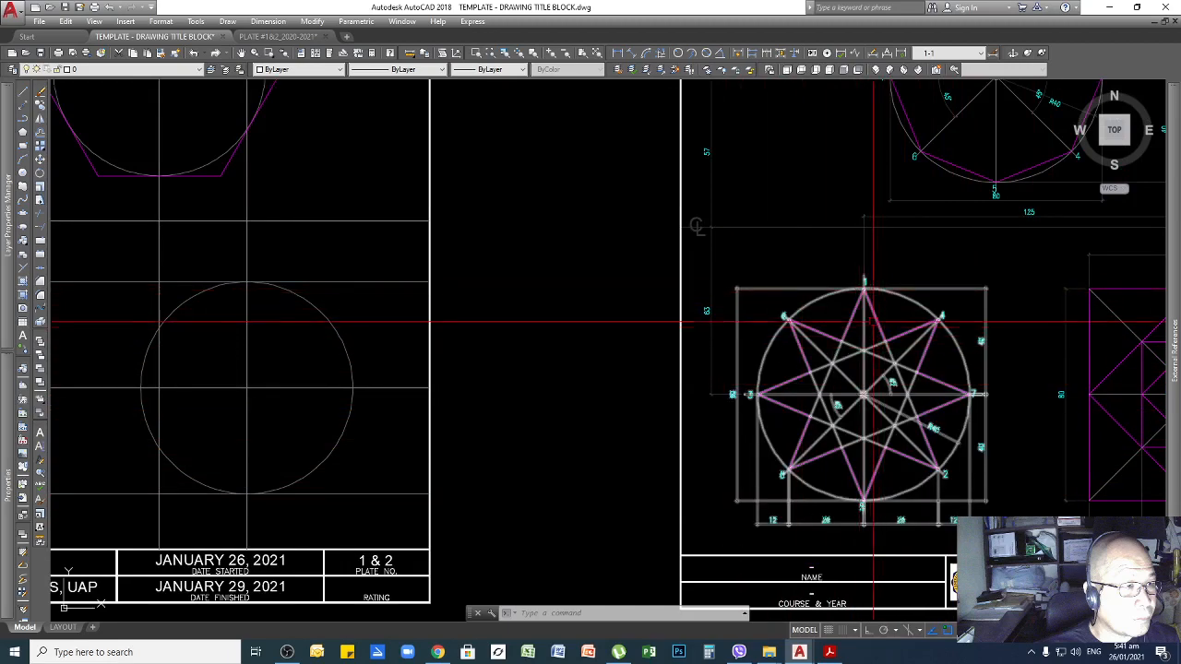
key(Escape)
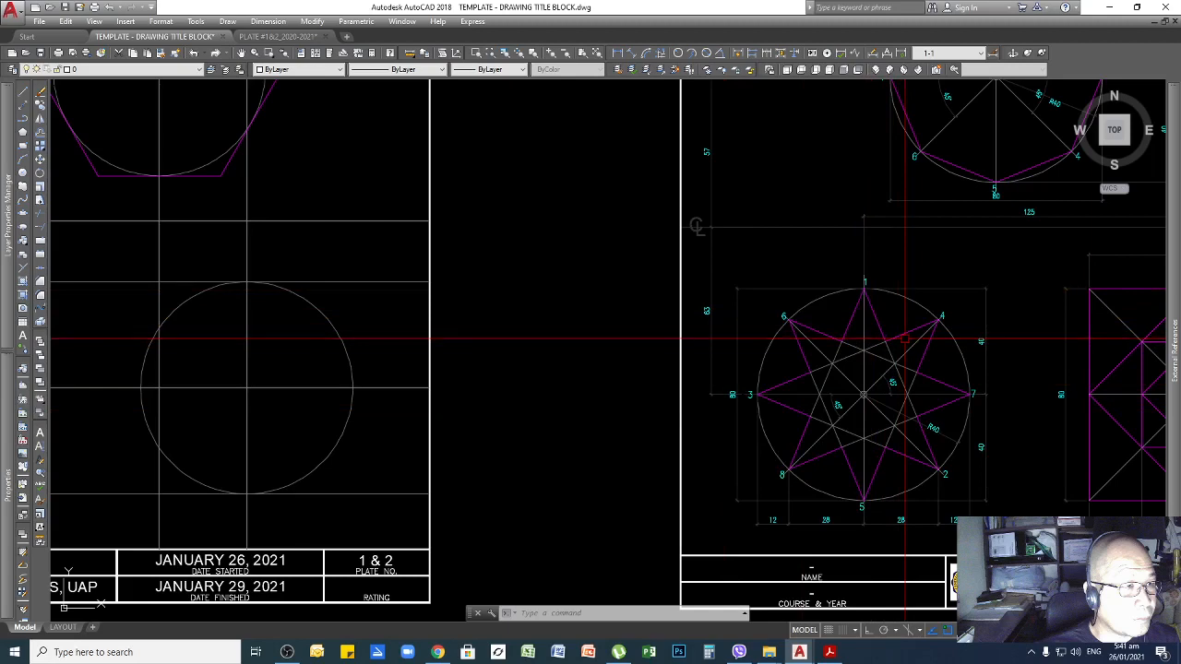
scroll(905, 338, down, 2)
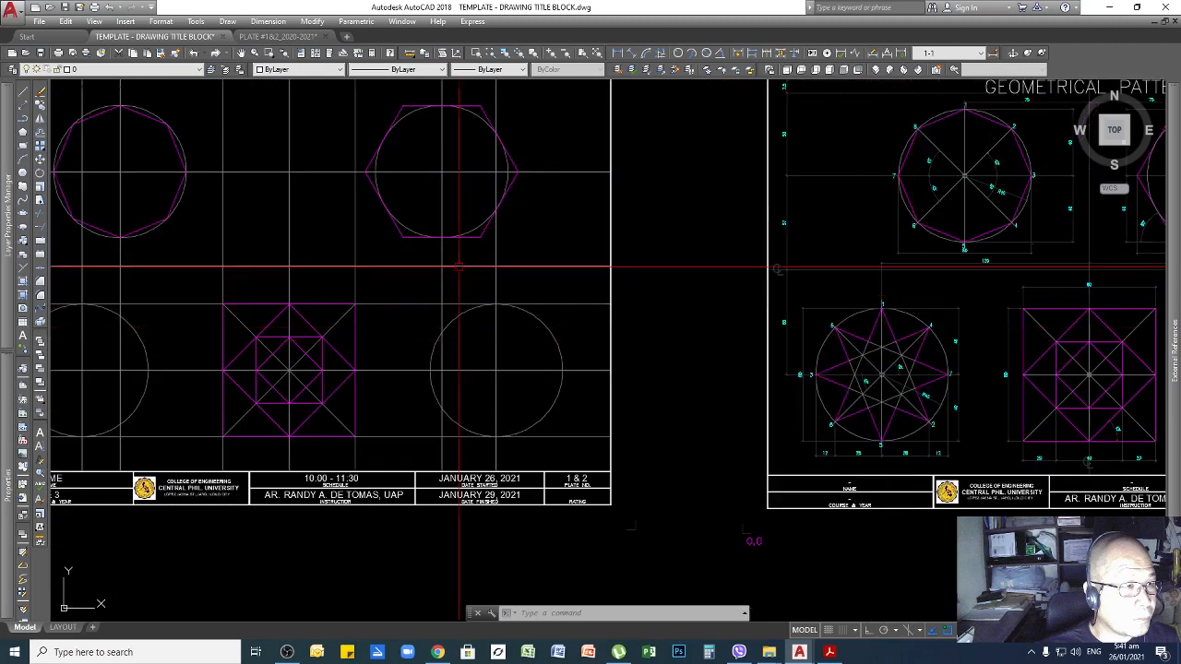
scroll(840, 332, down, 2)
scroll(411, 200, up, 2)
Copy the octagon from the upper-left circle's centre to the lower-left circle's centre
scroll(476, 202, up, 4)
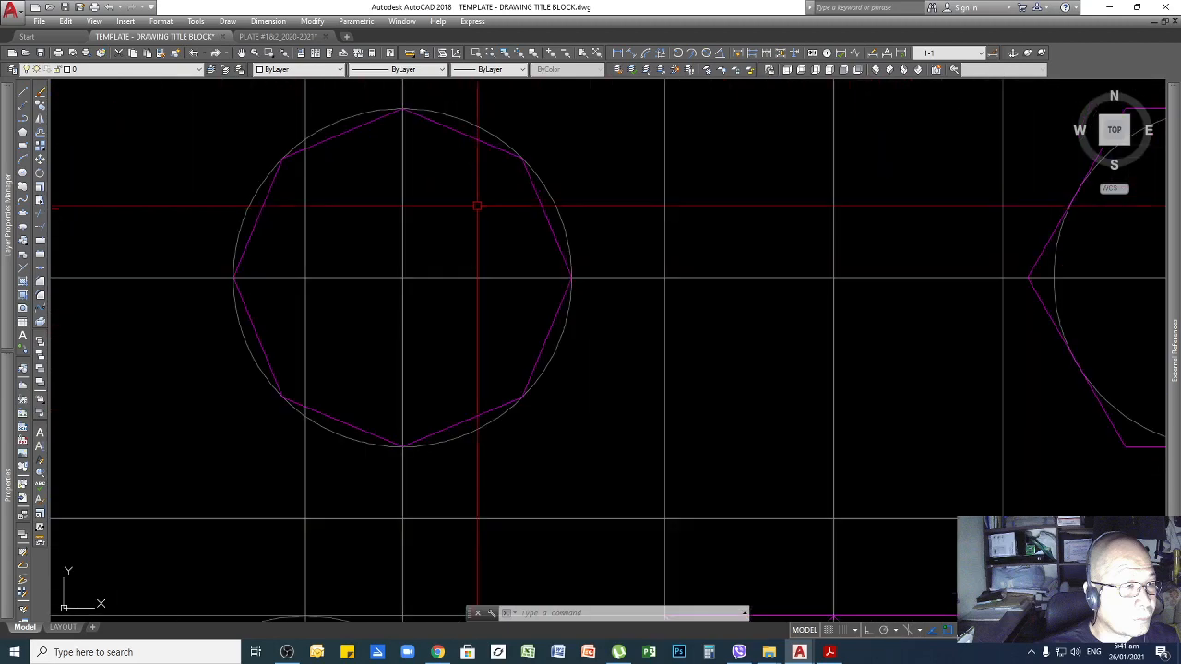
click(477, 140)
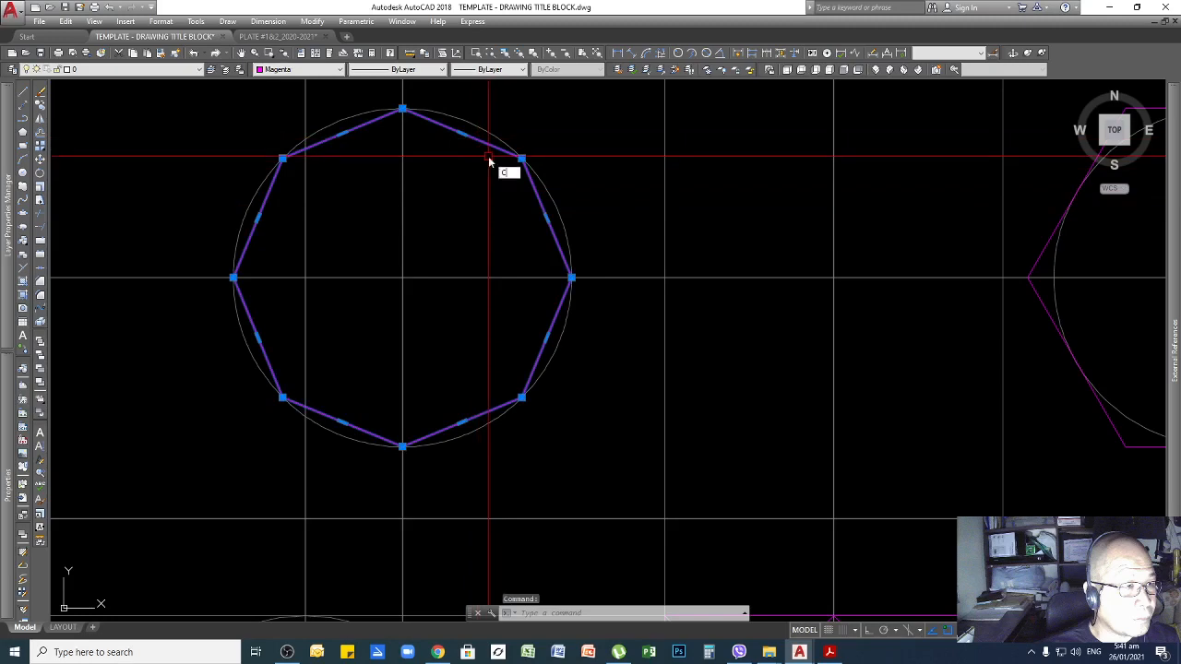
text(O)
key(Return)
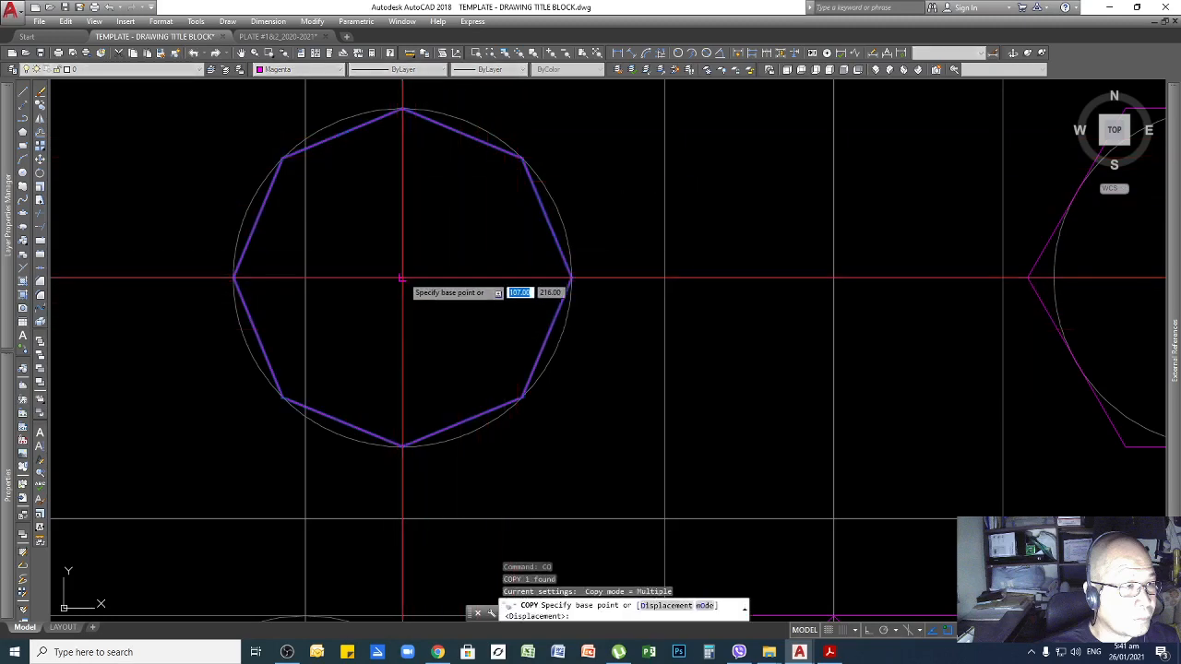
click(401, 277)
scroll(717, 190, down, 4)
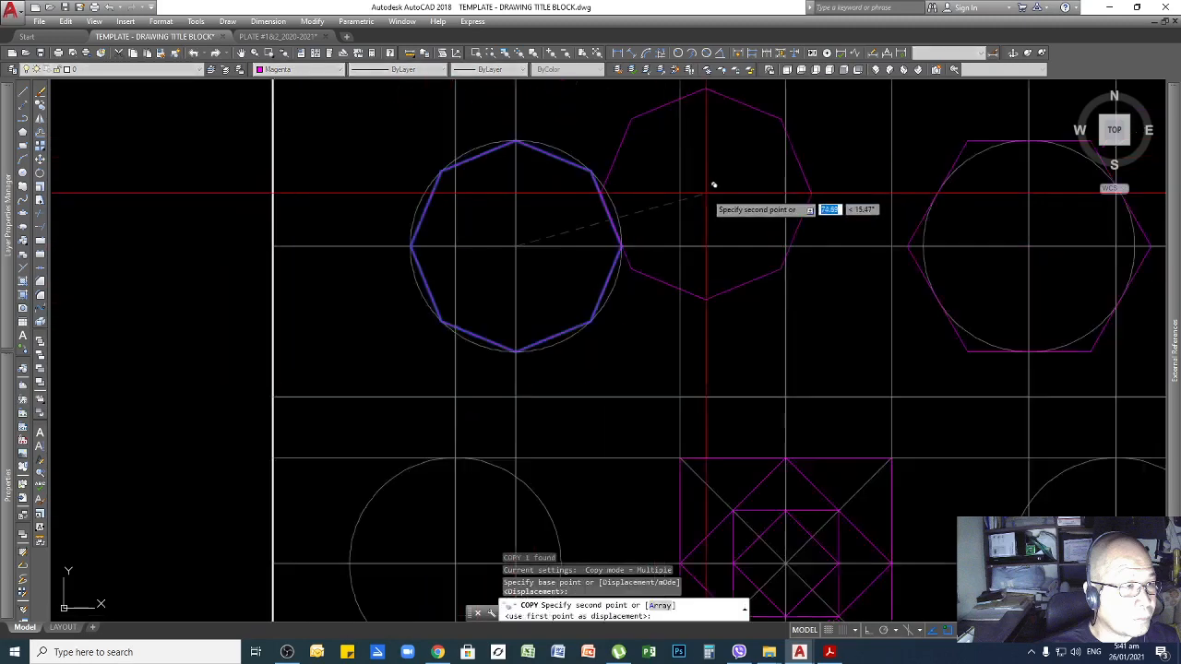
click(551, 423)
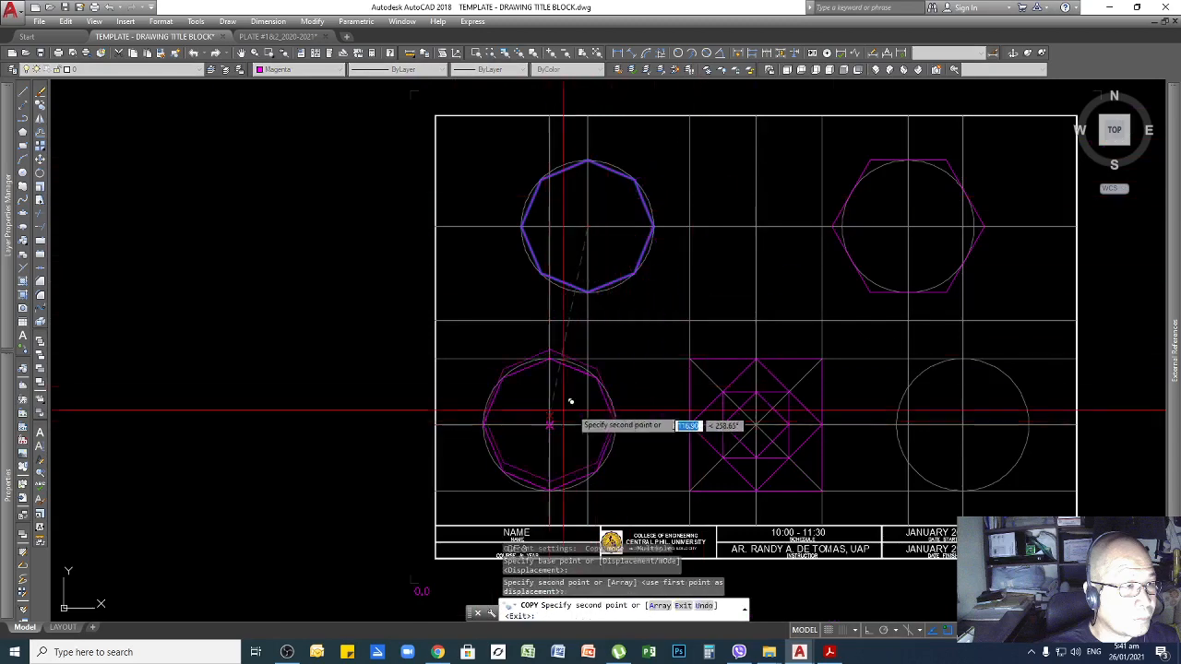
key(Return)
middle_drag(595, 430, 612, 386)
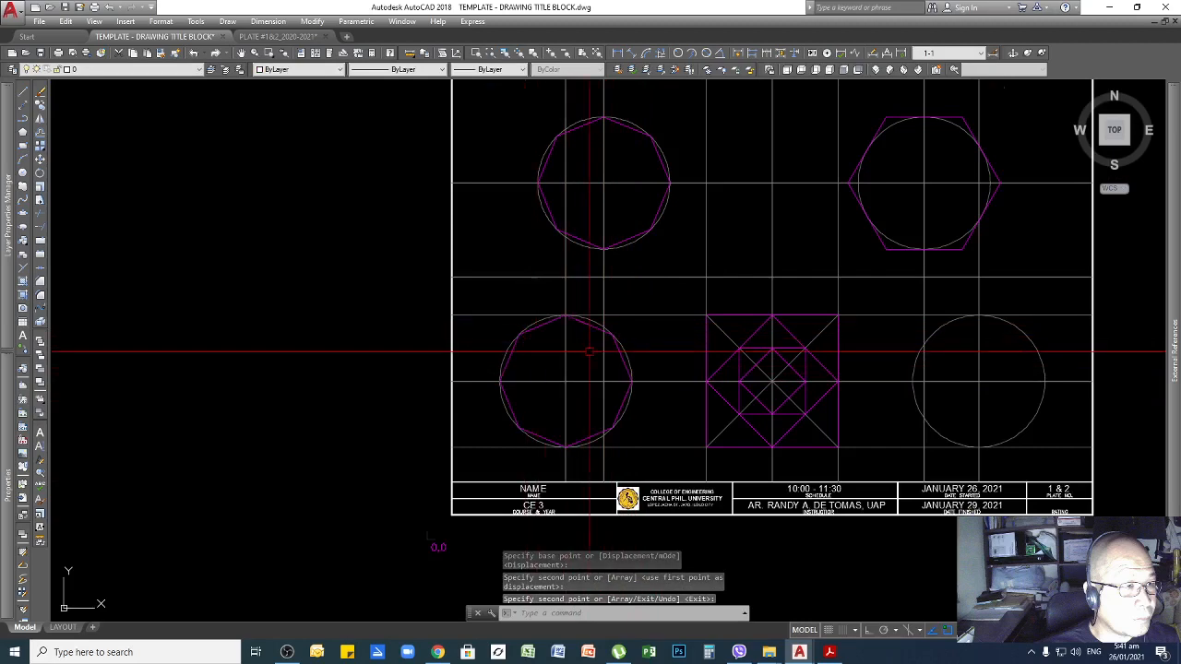
Draw a continuous eight-pointed star in the lower-left circle, joining every third octagon vertex from the top vertex back to the start
scroll(581, 339, down, 2)
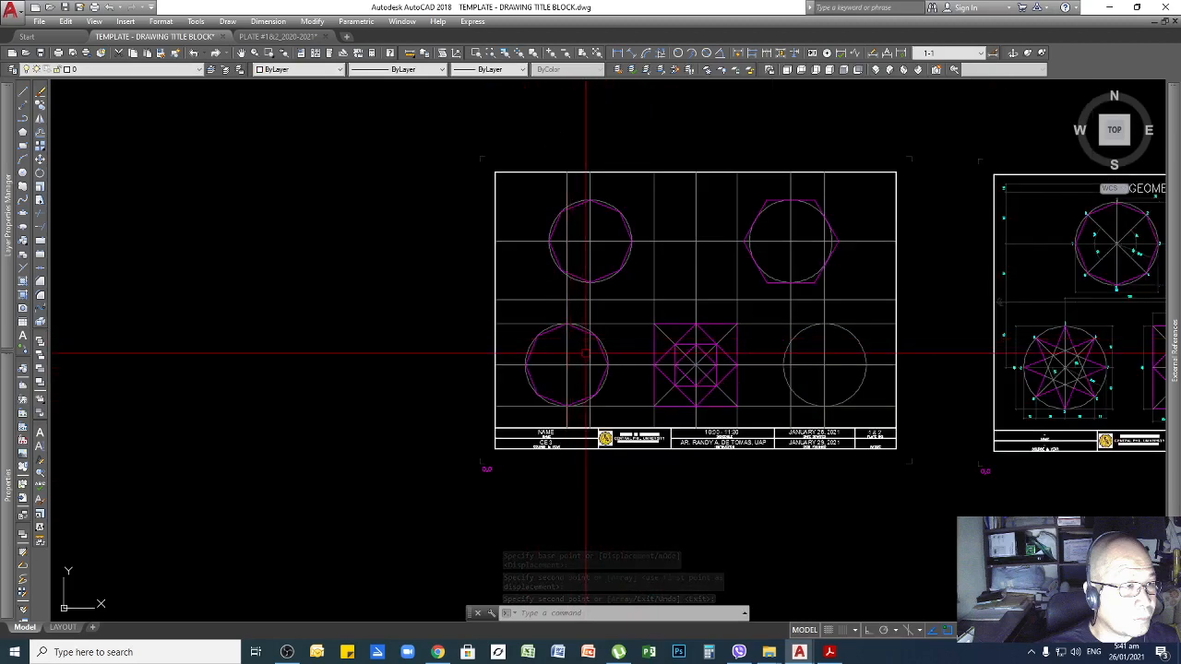
scroll(568, 411, up, 2)
scroll(609, 397, down, 2)
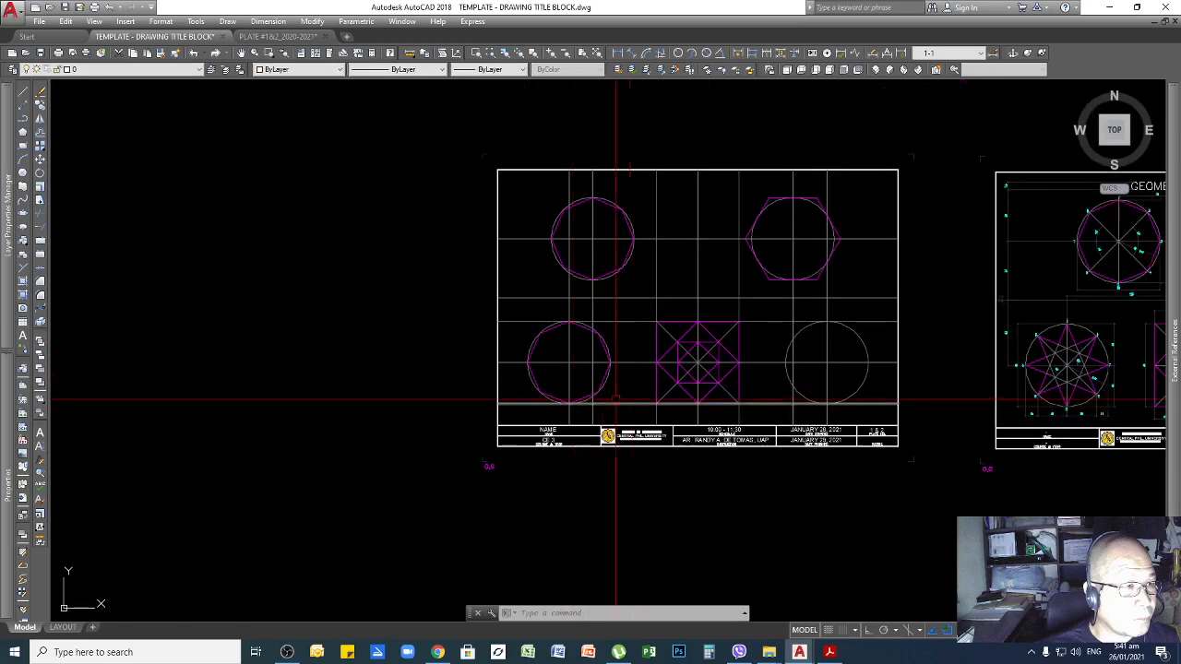
scroll(604, 387, up, 4)
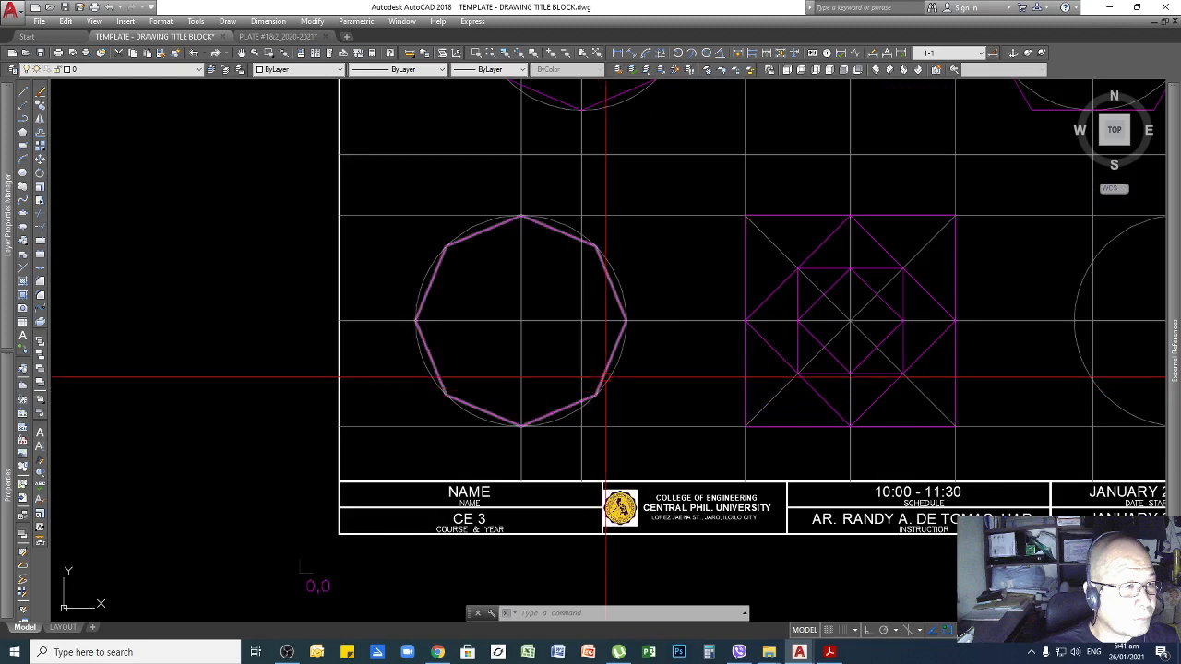
key(Return)
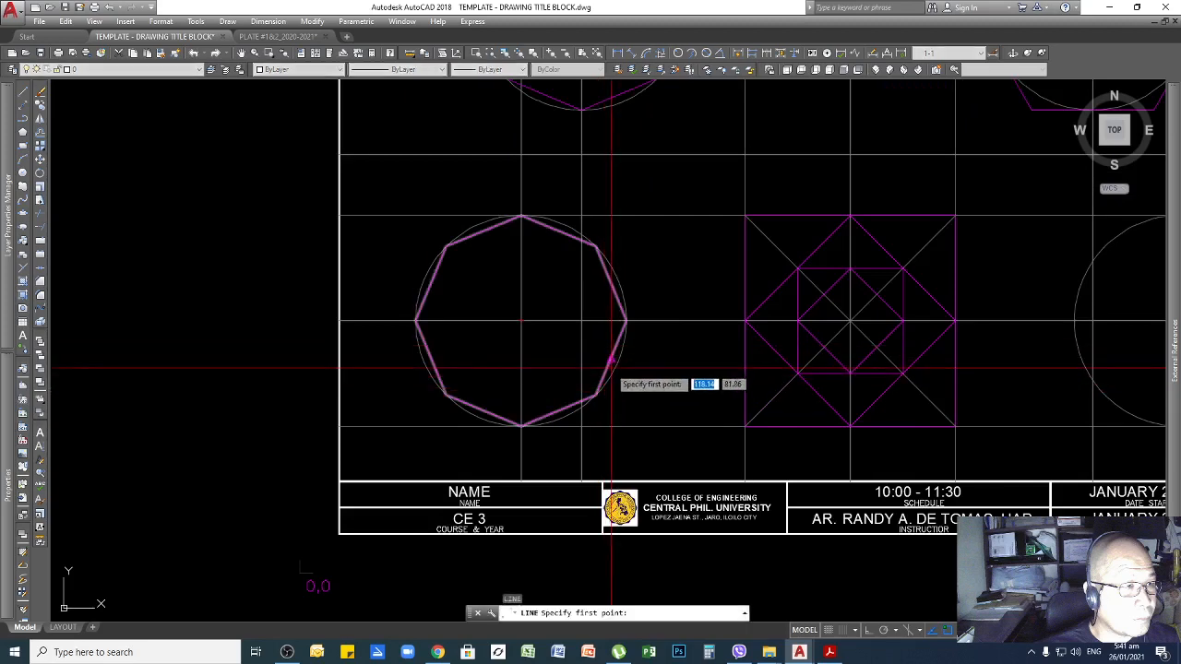
click(521, 218)
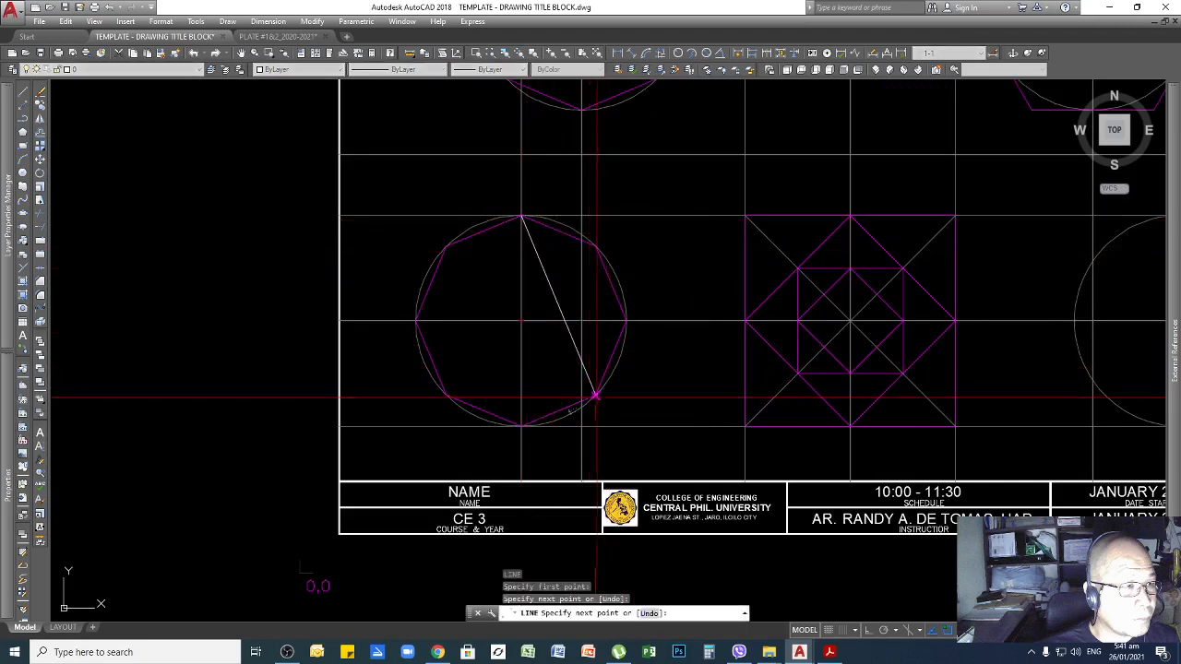
scroll(595, 397, down, 6)
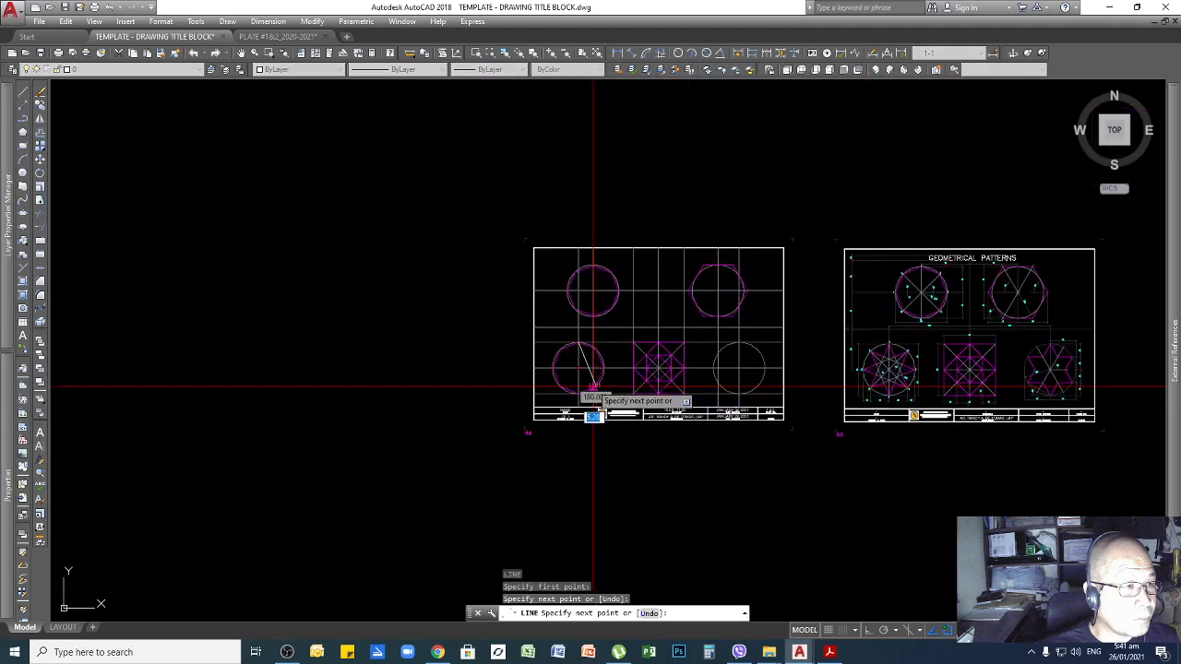
scroll(593, 388, up, 2)
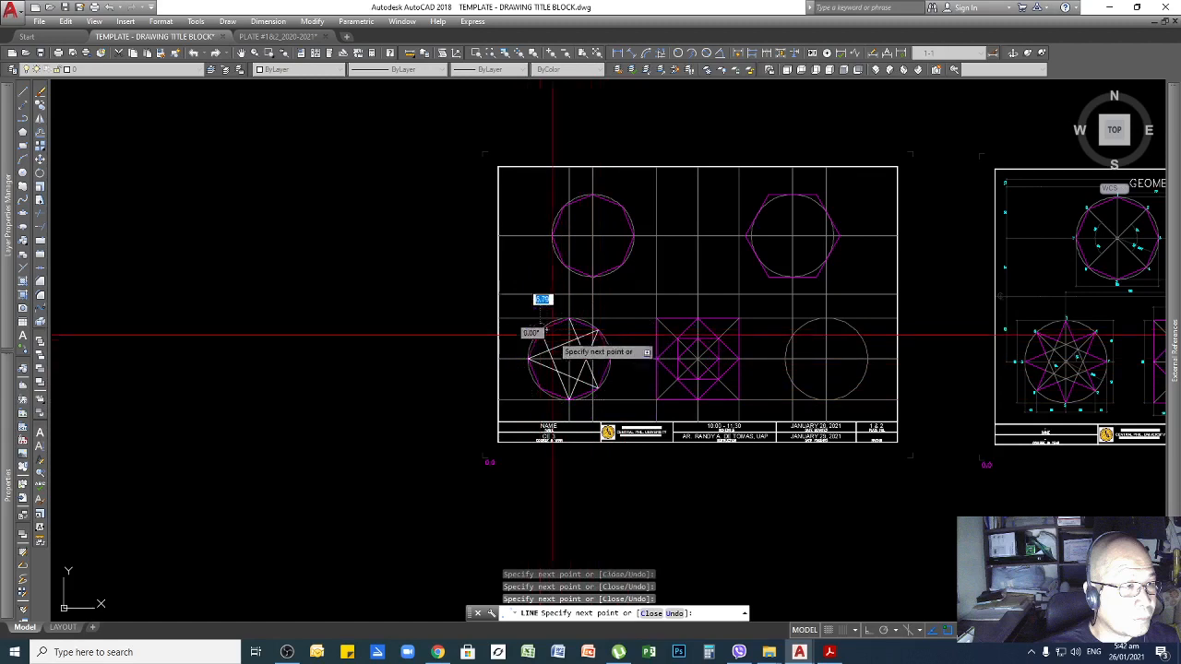
click(609, 359)
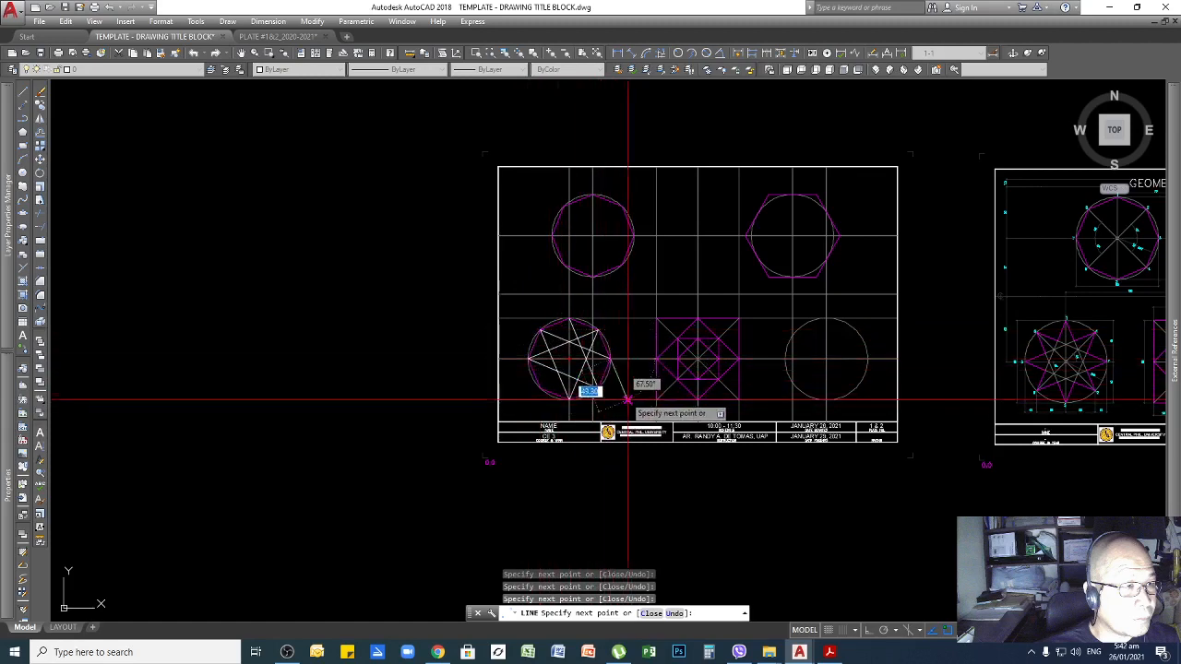
click(540, 389)
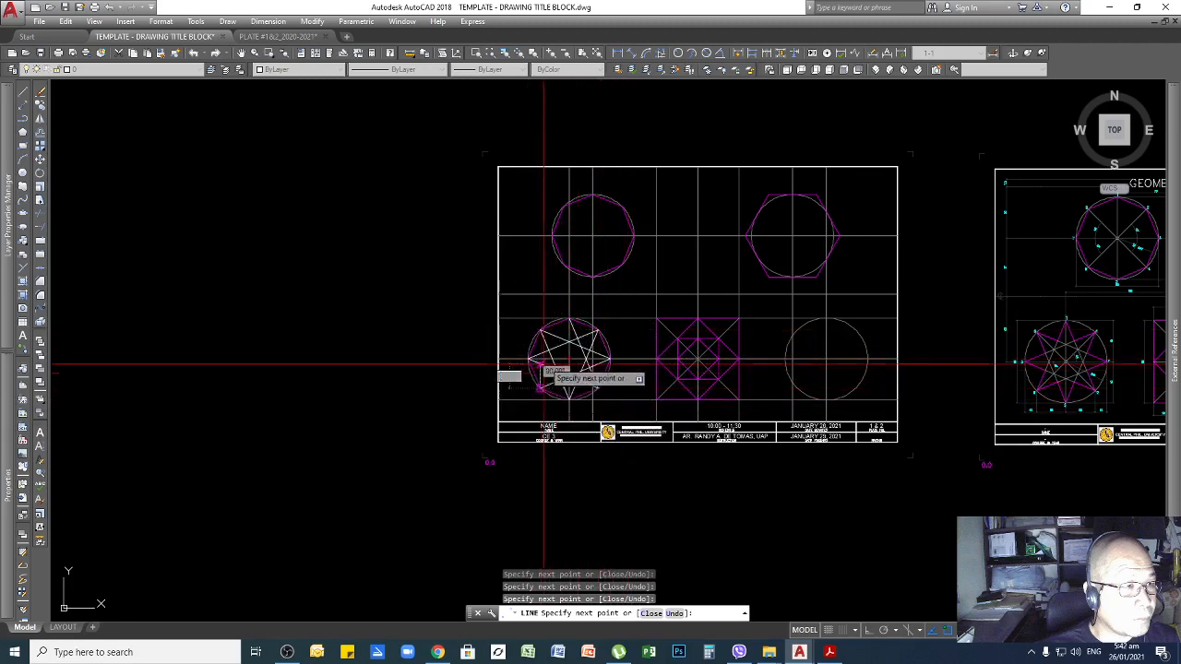
click(569, 319)
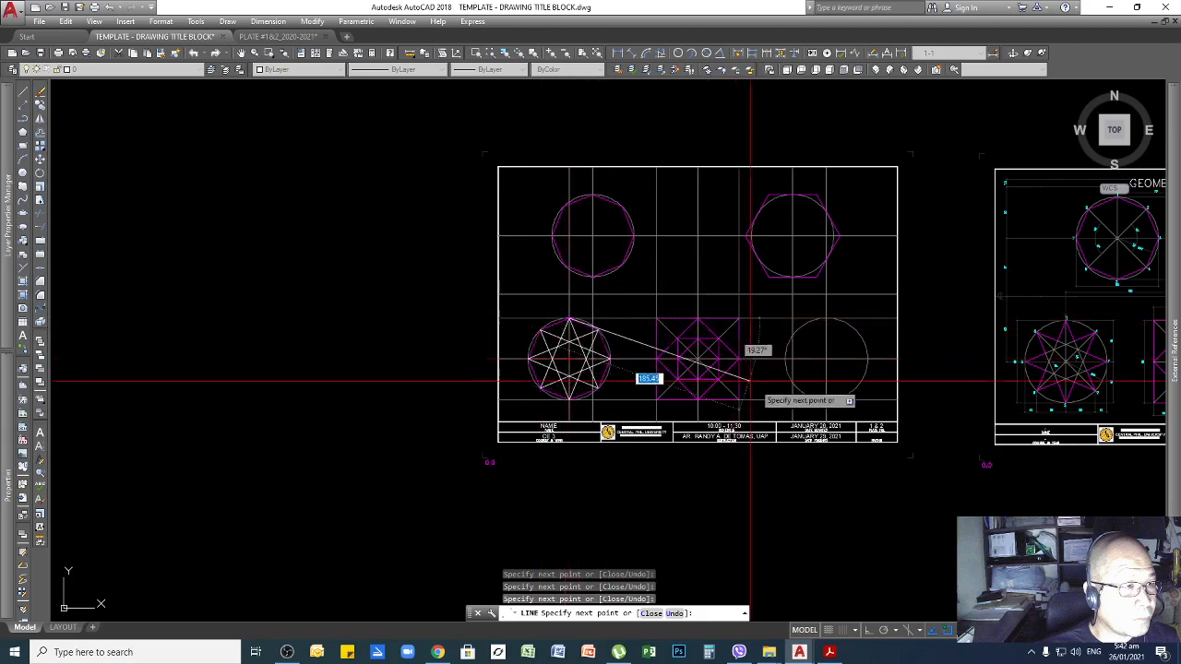
key(Escape)
Match the properties of all the star's lines in the lower-left circle to those of the magenta octagon around it
scroll(590, 369, up, 6)
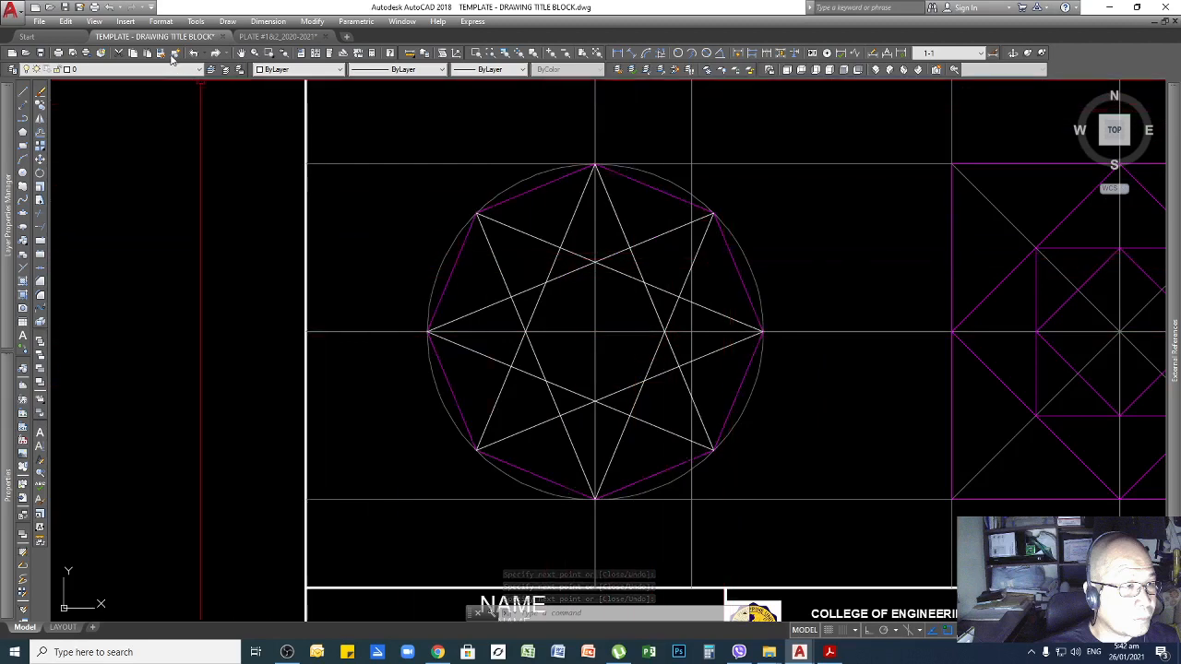
click(162, 54)
click(735, 270)
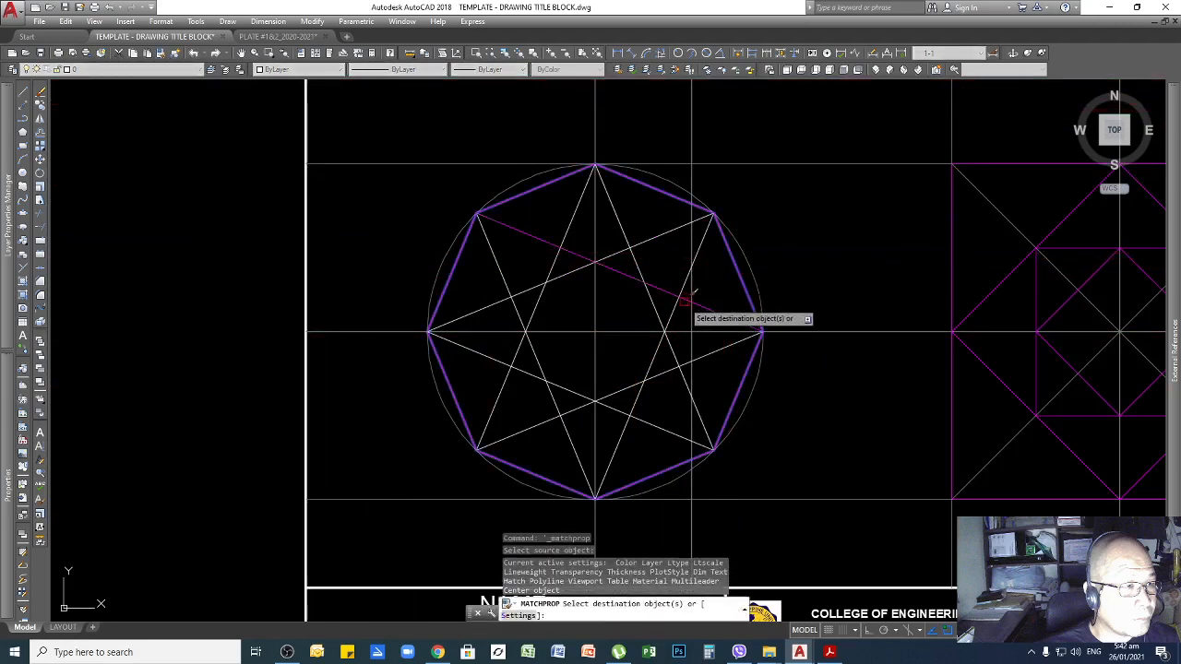
click(663, 268)
click(644, 272)
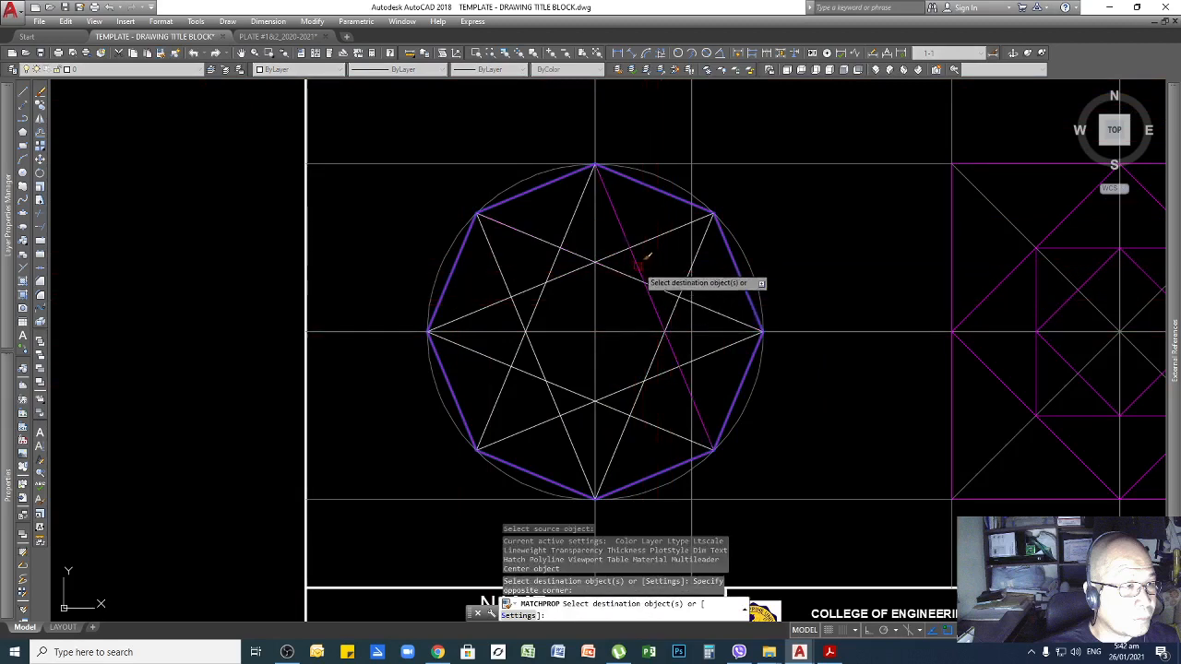
click(637, 267)
click(633, 255)
click(605, 267)
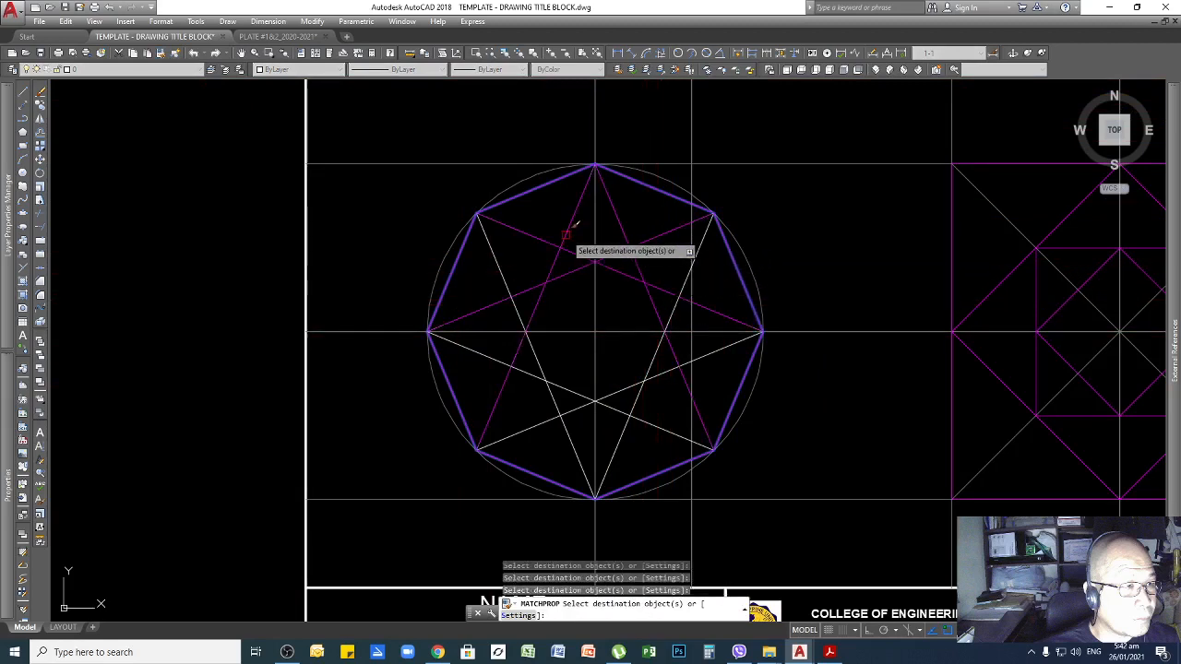
click(538, 377)
click(540, 422)
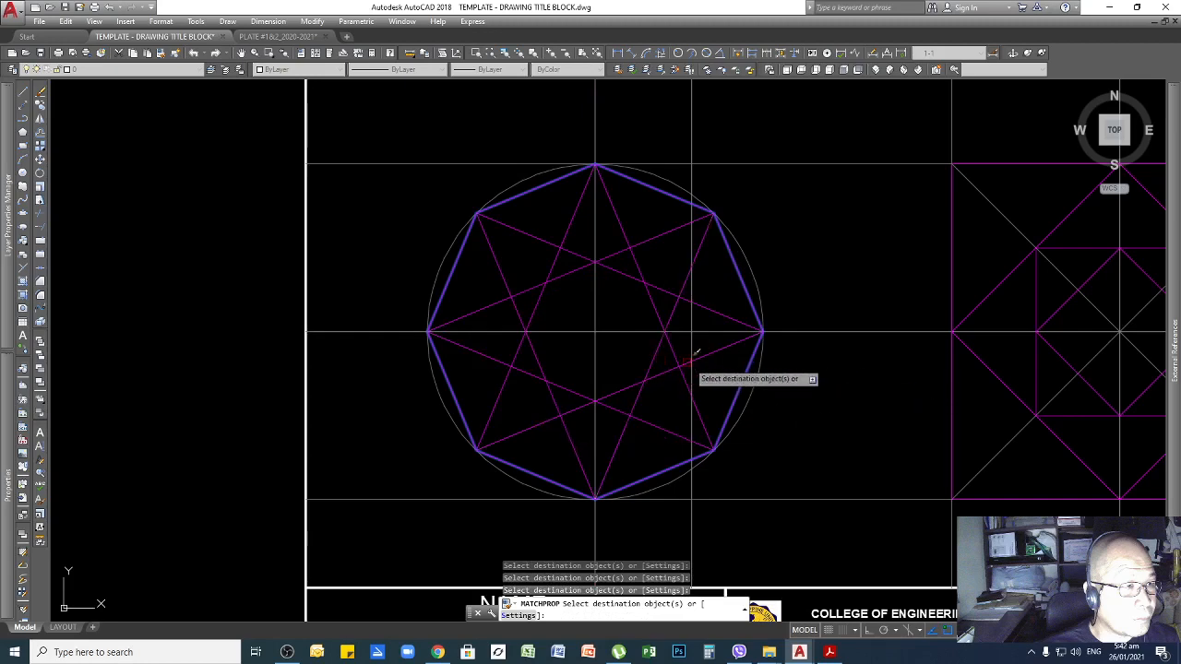
key(Return)
Delete the octagon surrounding the eight-pointed star in the lower-left circle
click(738, 269)
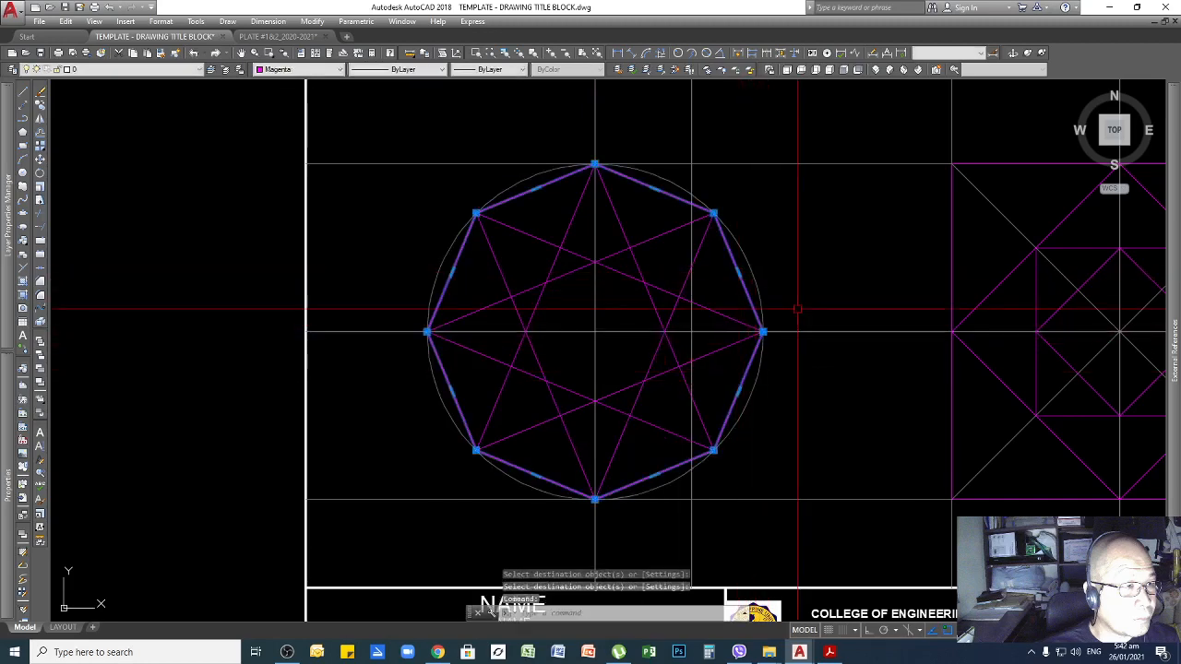
key(Delete)
scroll(836, 373, down, 3)
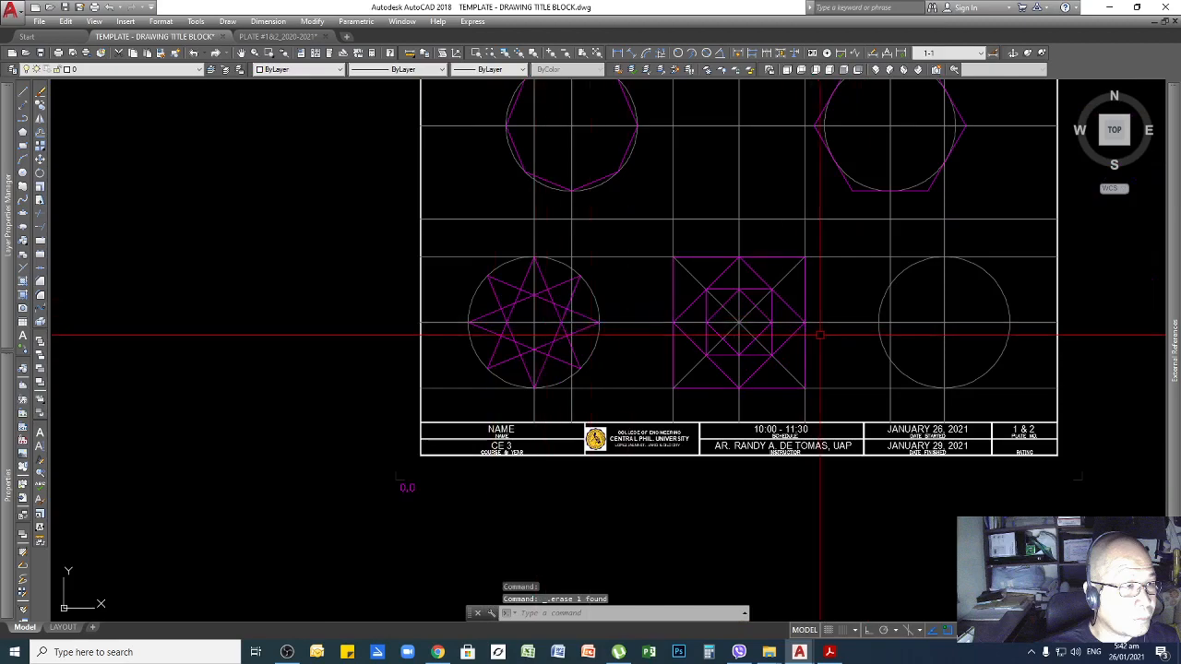
Examine the eight-pointed star's interior lines on the reference plate and compare them with the star on the working sheet
scroll(471, 337, down, 2)
scroll(1058, 348, up, 2)
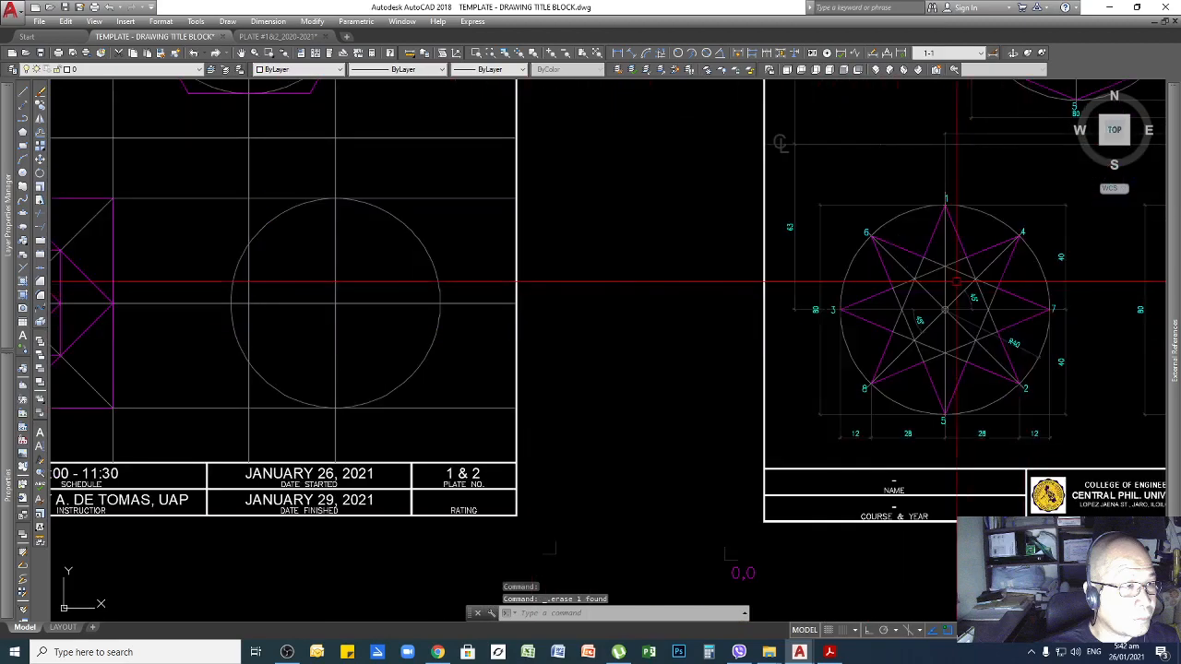
scroll(914, 263, up, 3)
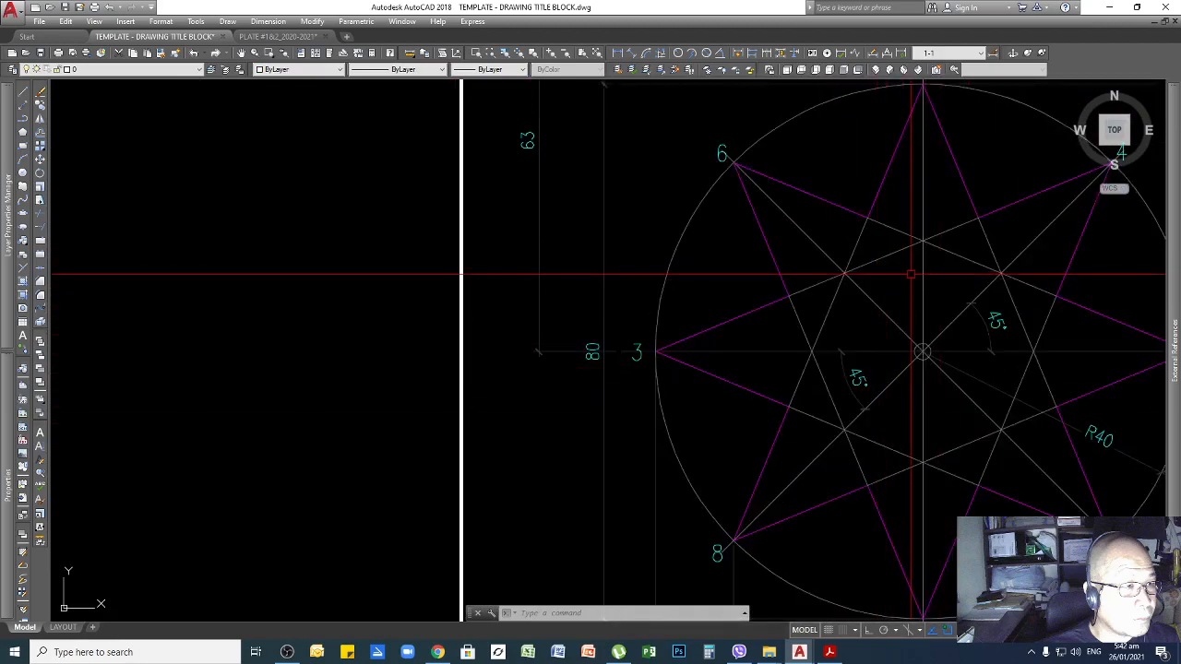
scroll(914, 274, down, 5)
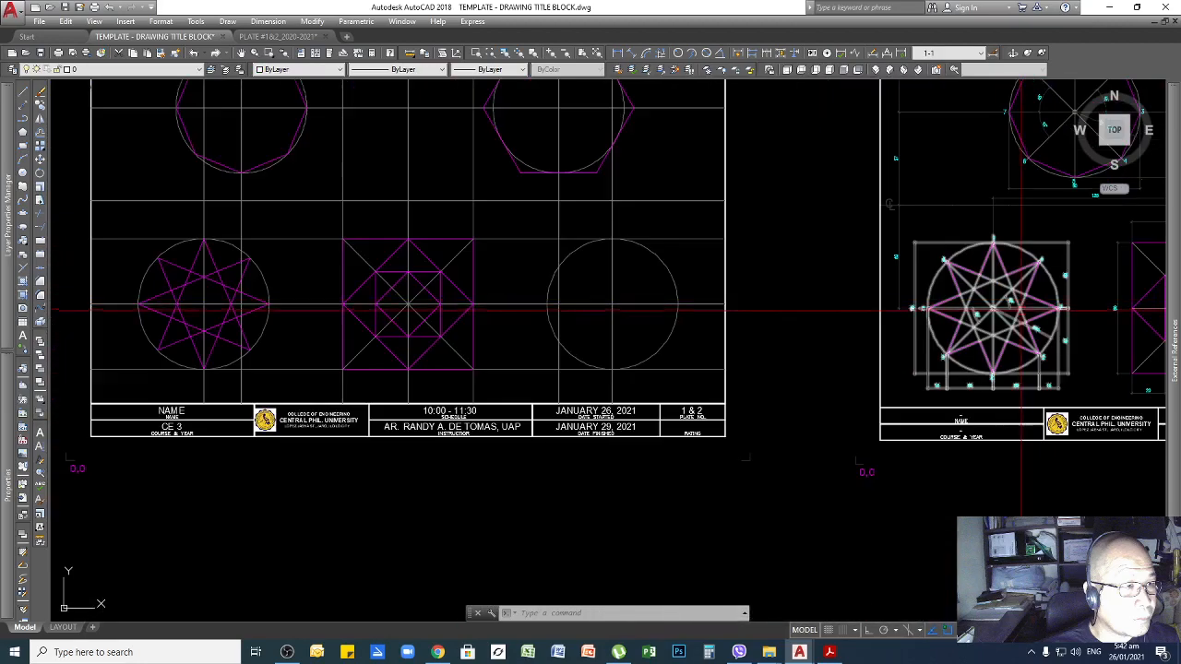
scroll(450, 286, up, 4)
scroll(499, 320, up, 2)
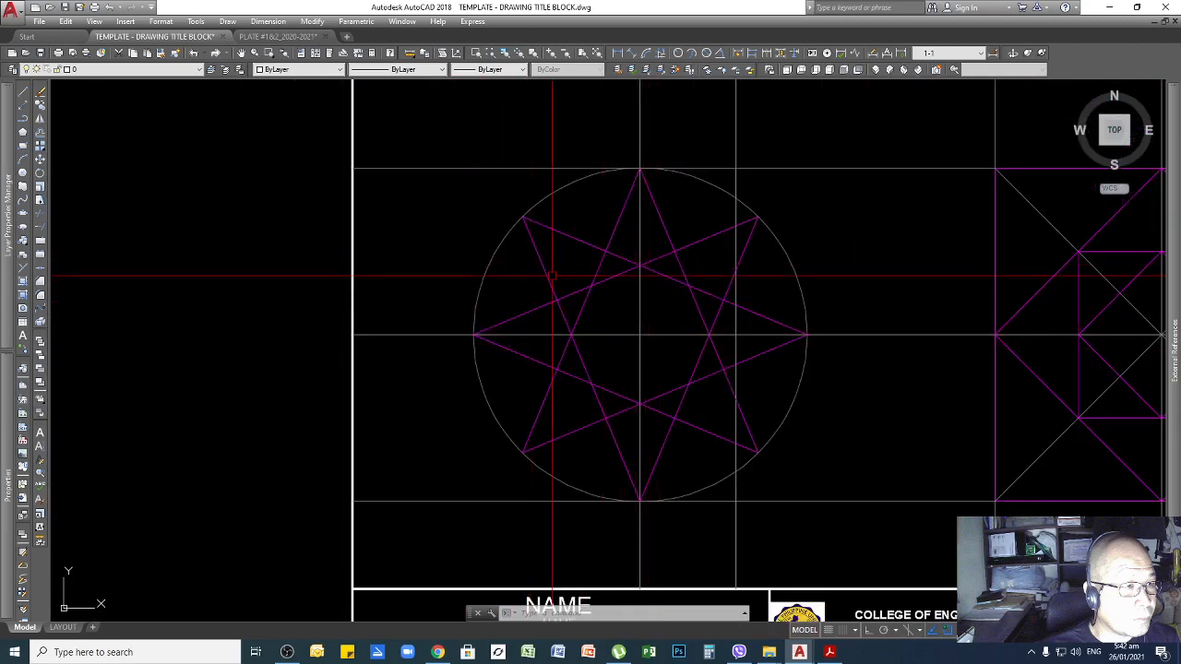
scroll(565, 268, up, 2)
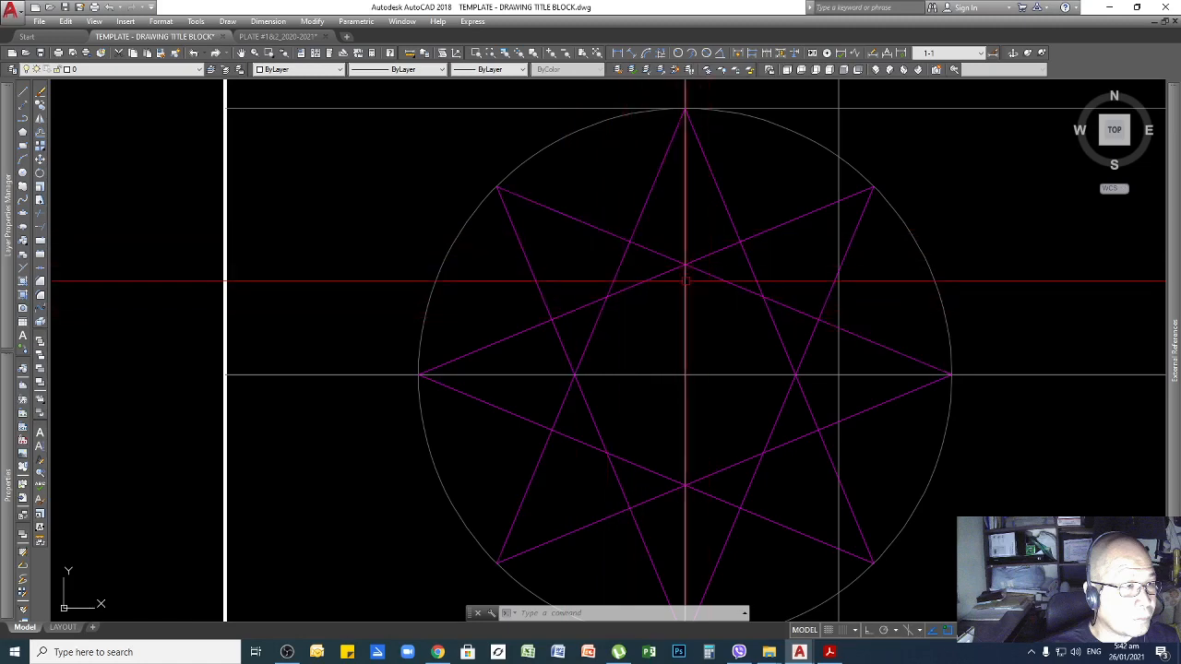
scroll(656, 289, down, 6)
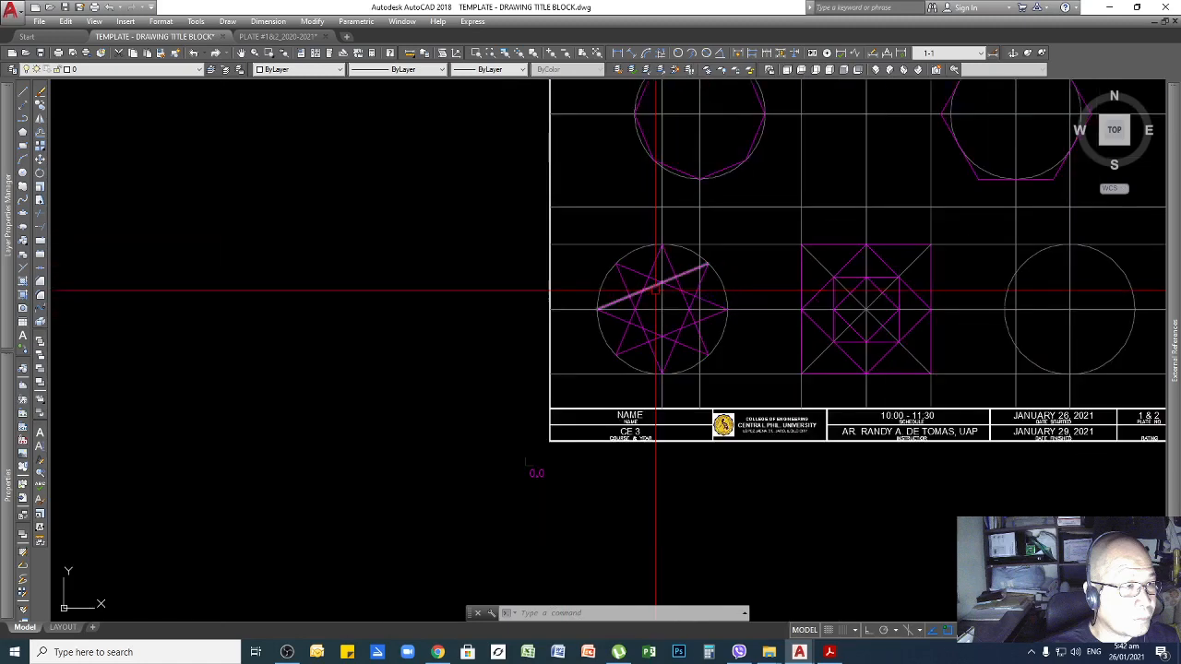
scroll(657, 289, up, 2)
scroll(649, 279, down, 4)
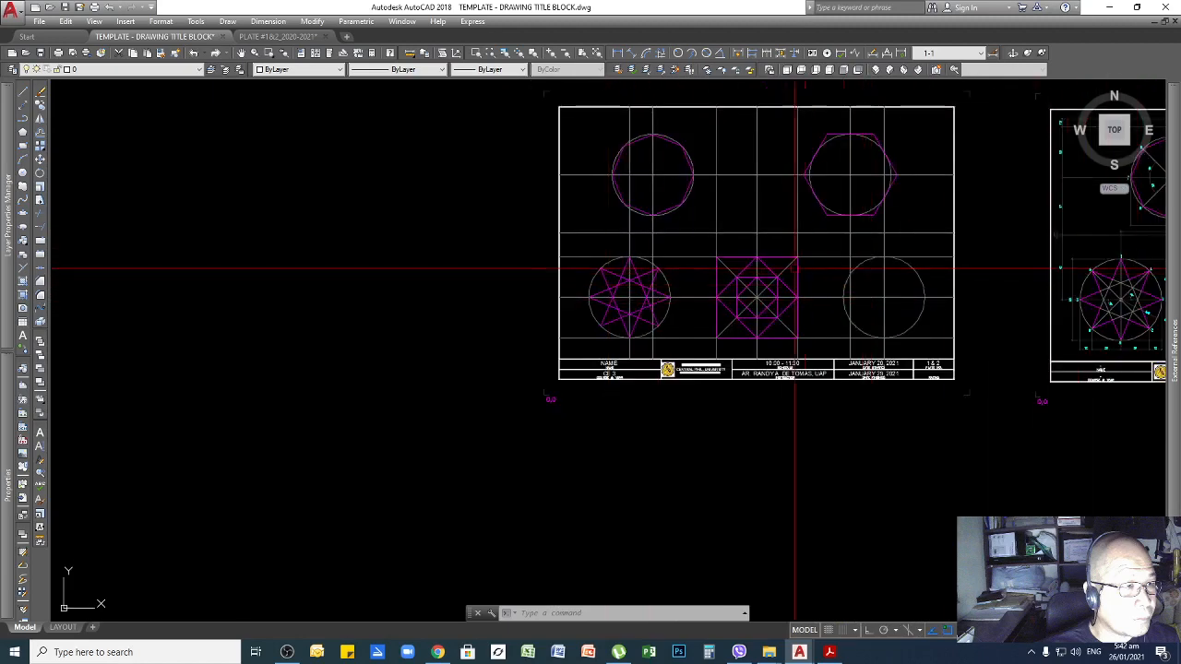
scroll(650, 289, up, 2)
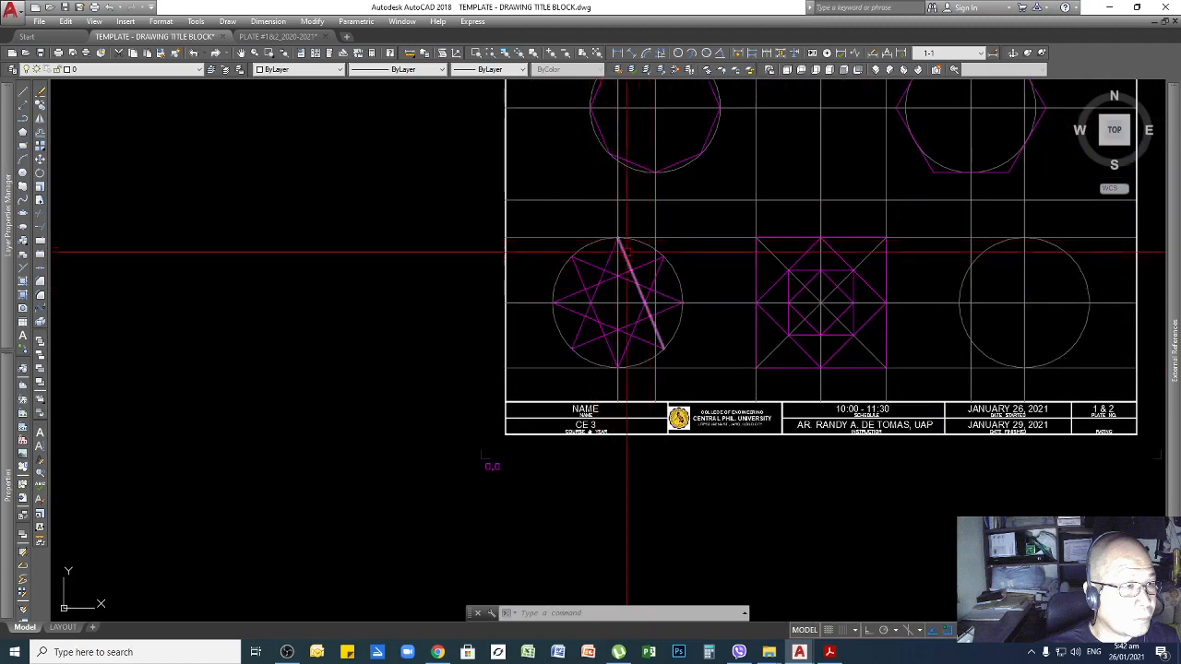
Trim the star lines crossing the top point, using the point's two long edges as cutting edges
scroll(598, 269, up, 4)
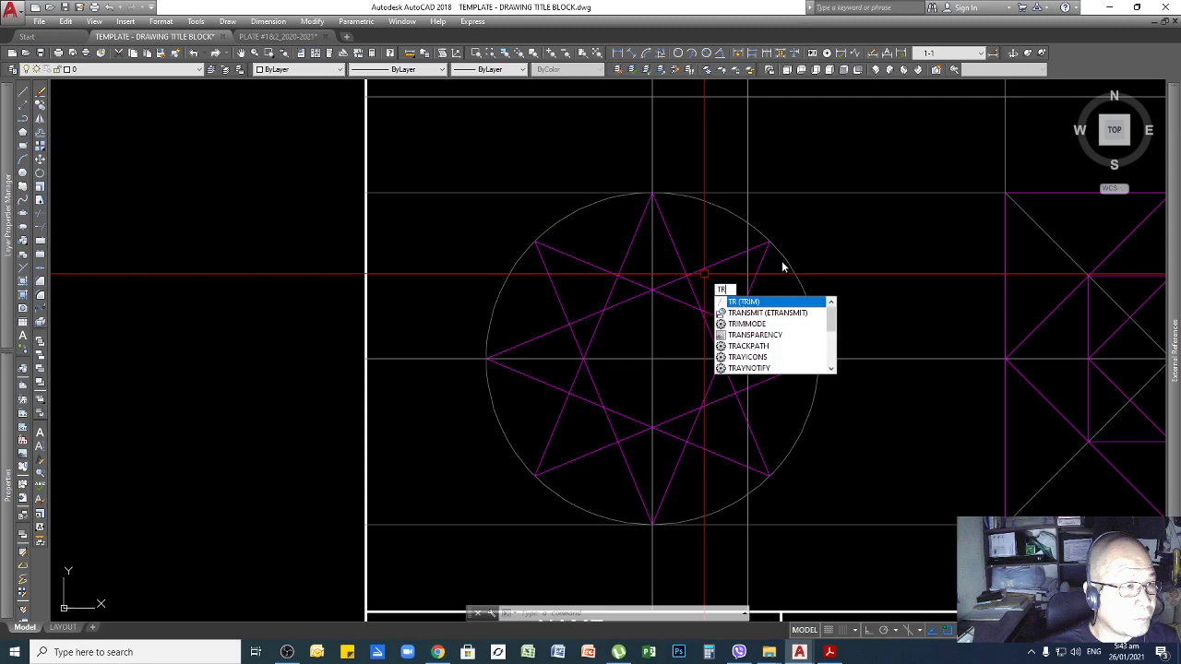
key(Return)
scroll(659, 297, up, 2)
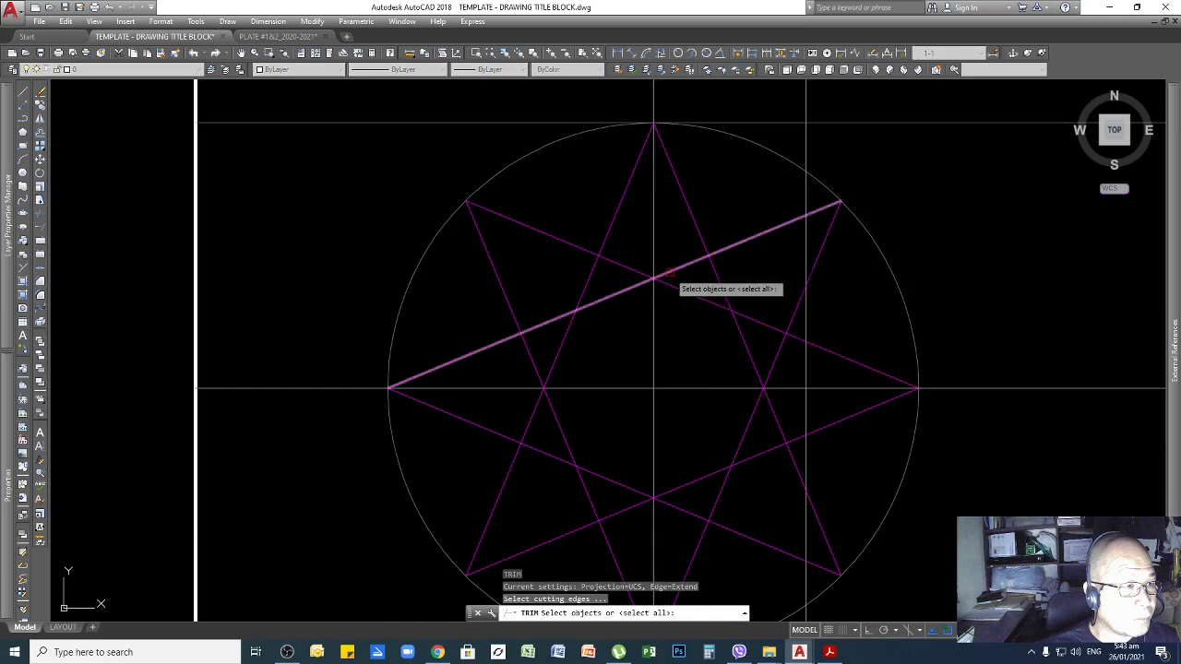
click(619, 204)
click(689, 211)
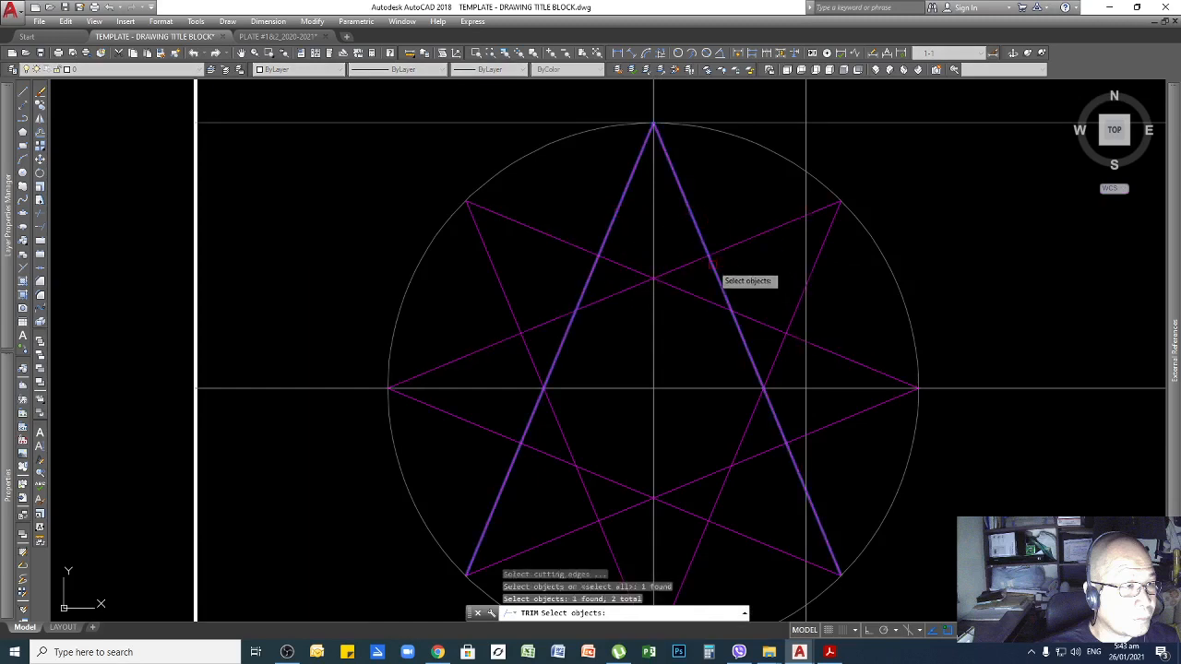
key(Return)
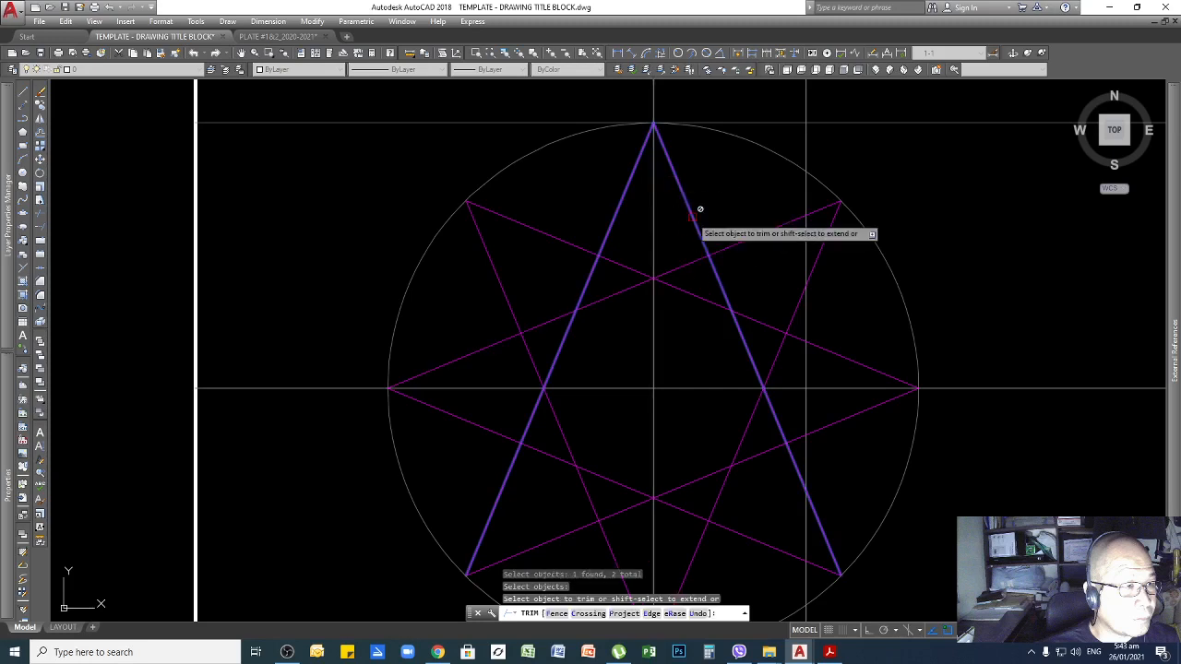
click(617, 262)
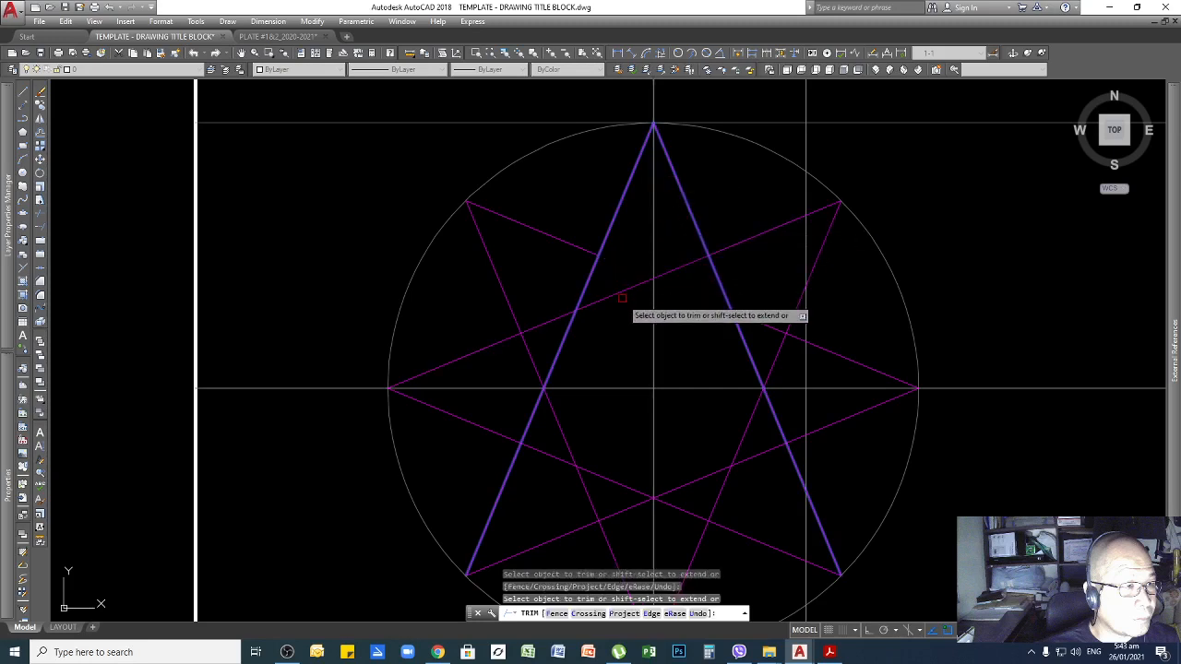
click(624, 292)
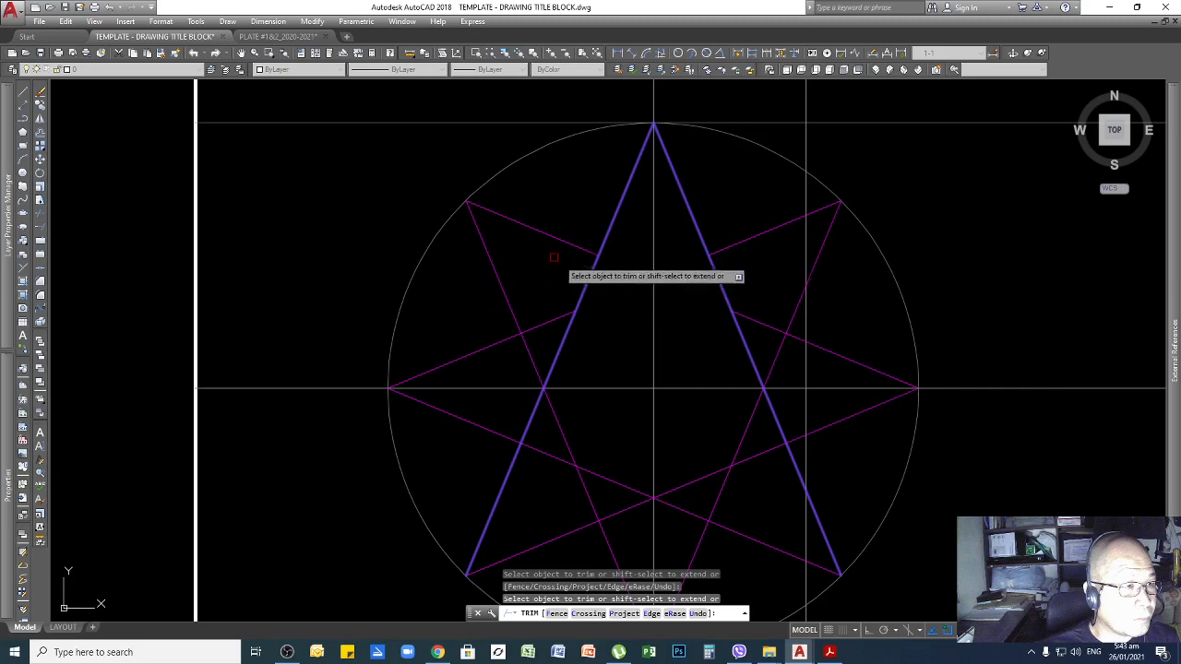
key(Return)
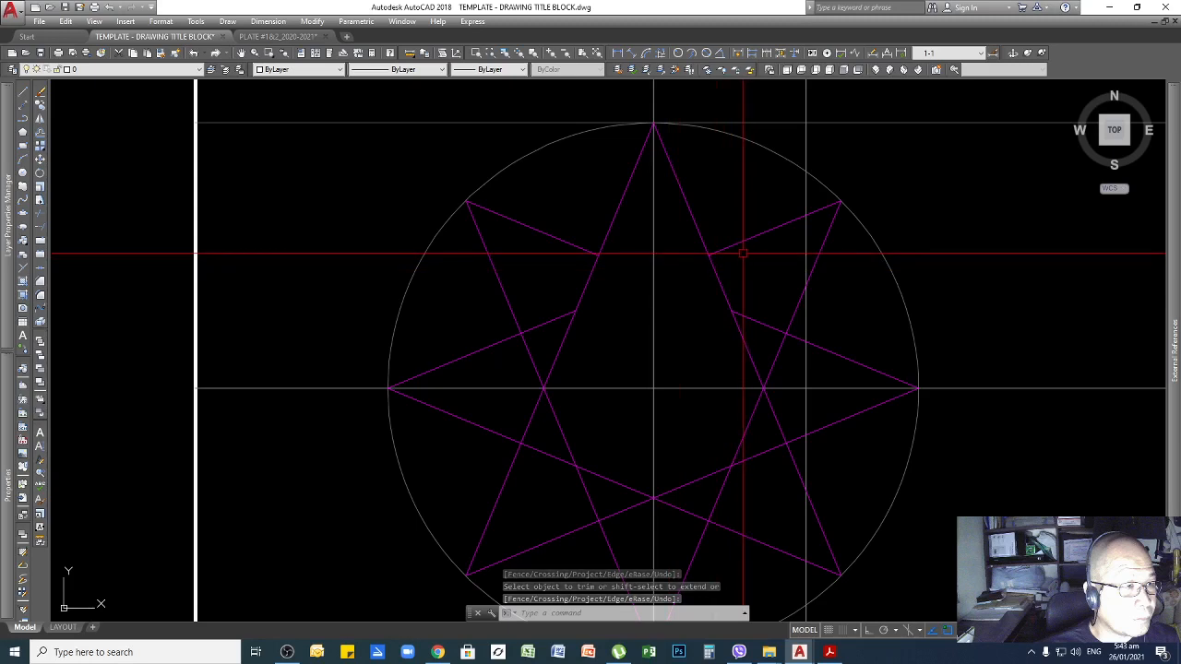
Trim the star lines crossing the upper-right point, using that point's two edges as cutting edges
key(Return)
click(735, 243)
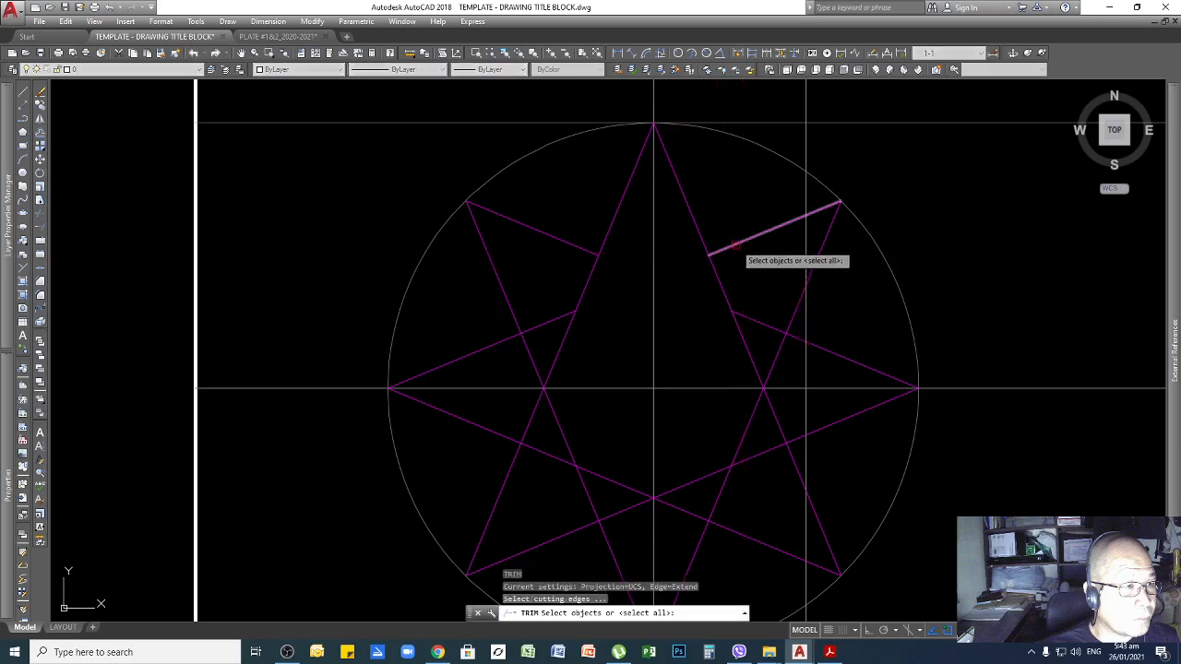
click(789, 316)
key(Return)
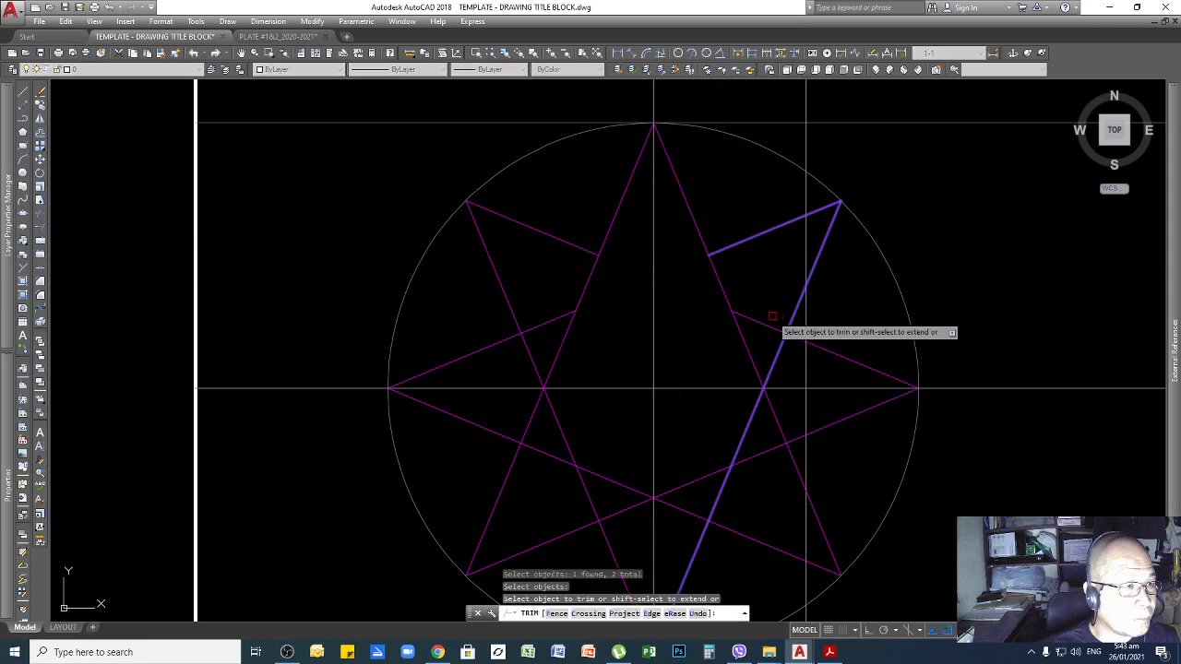
key(Return)
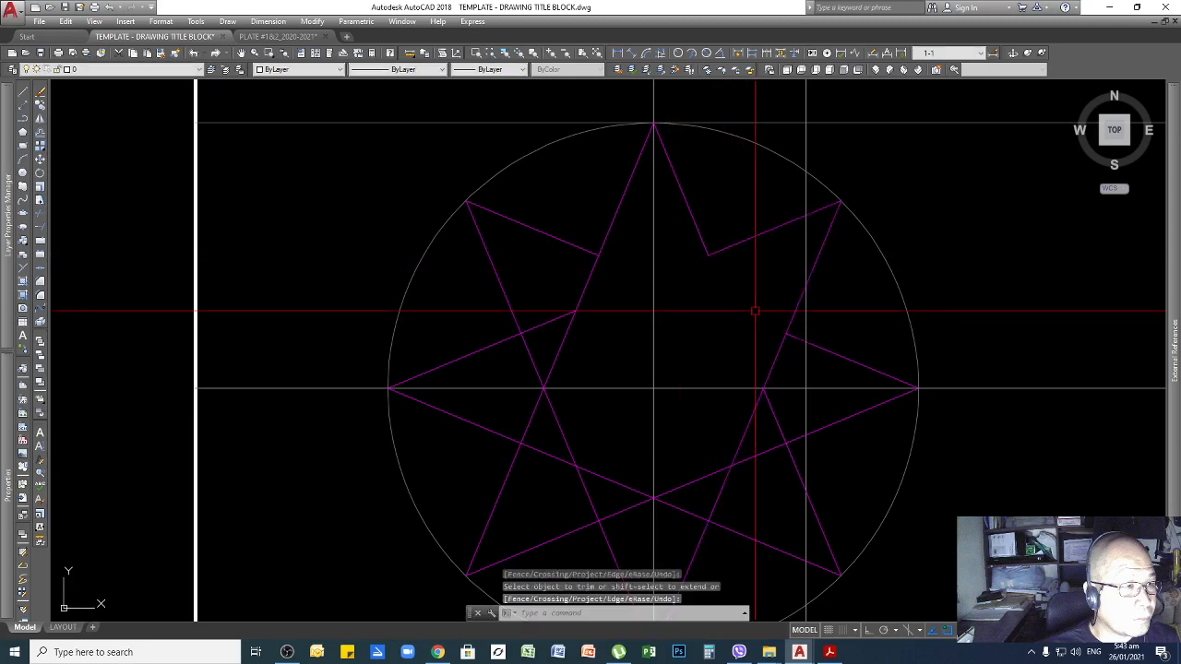
key(Return)
key(Return)
key(Escape)
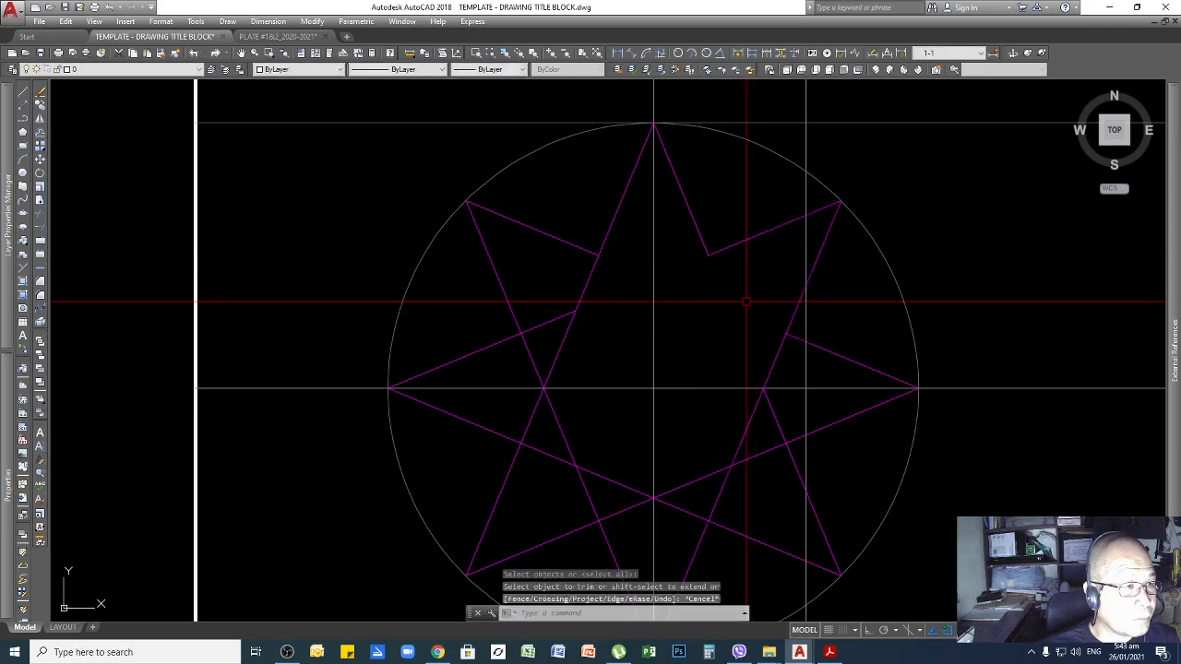
Trim the star lines crossing the right-hand point, using that point's two edges as cutting edges
text(TR)
key(Return)
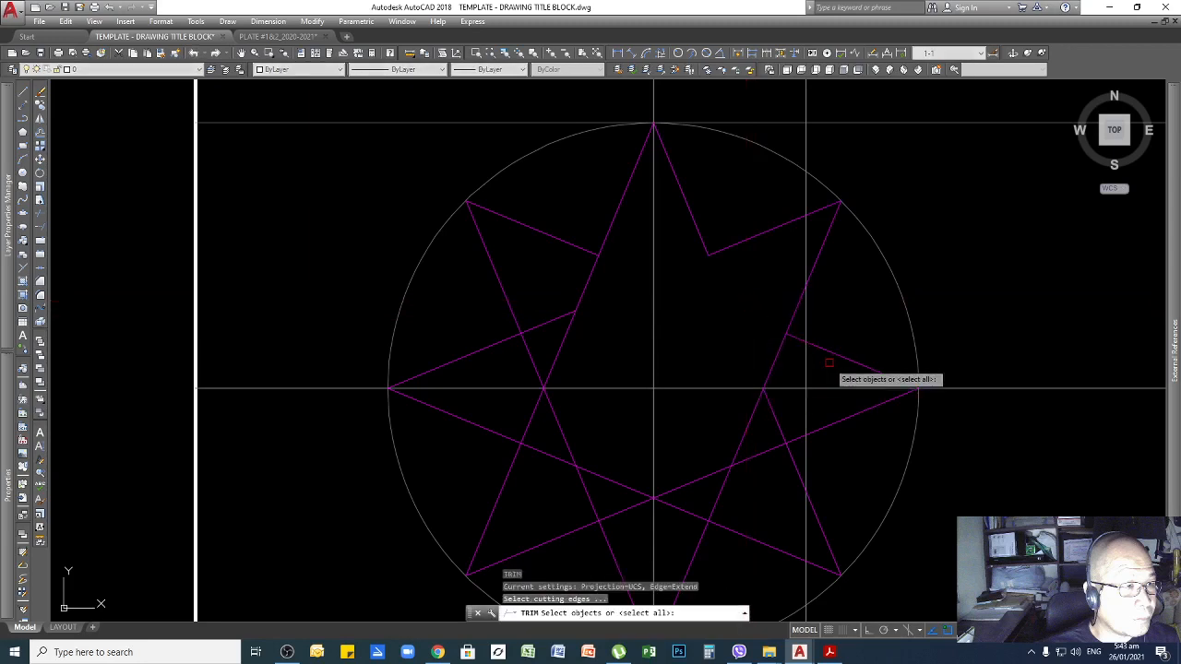
click(826, 353)
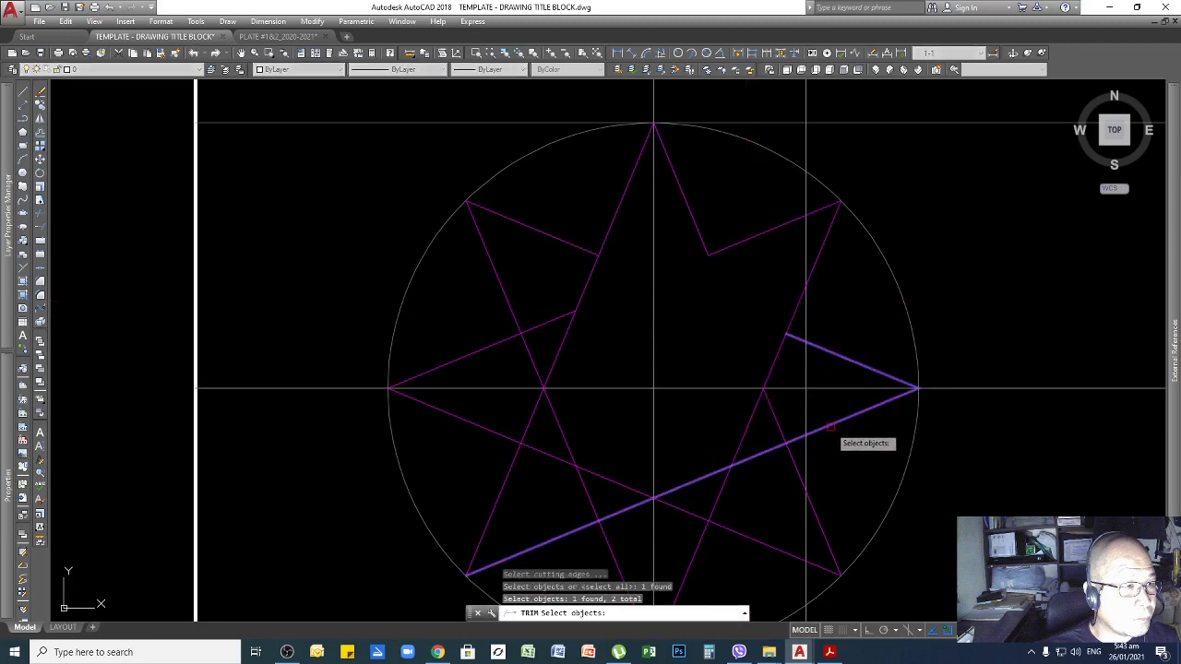
key(Return)
click(772, 417)
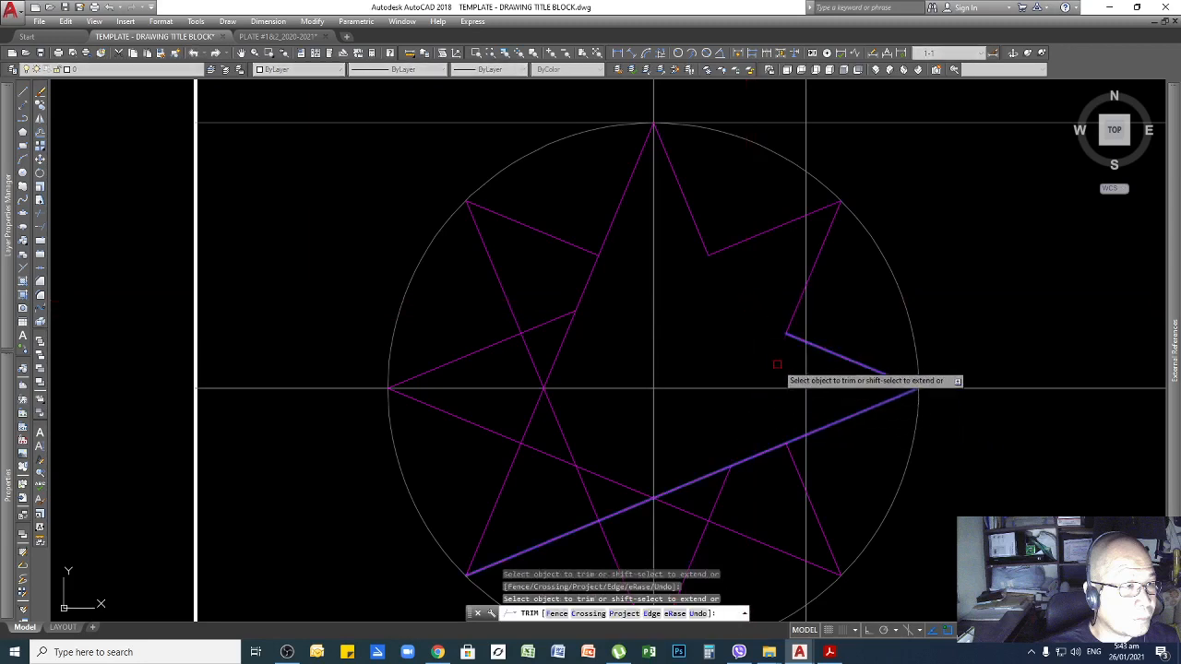
key(Return)
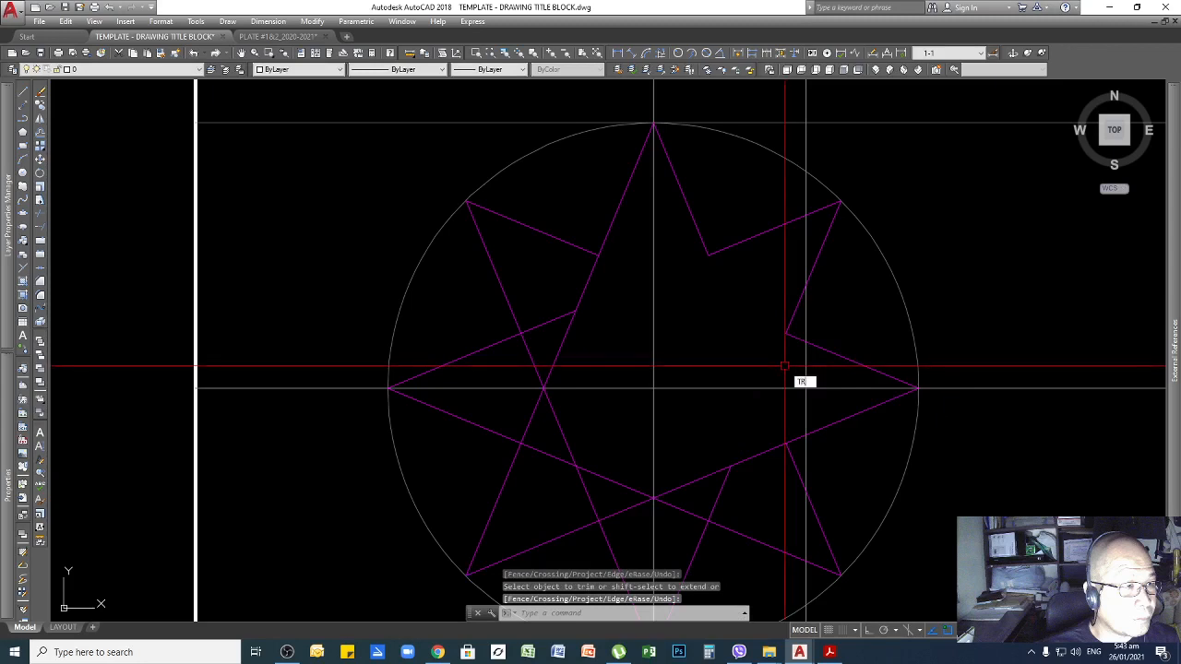
Trim the star lines crossing the lower-right point, using that point's two edges as cutting edges
text(TR)
key(Return)
click(660, 503)
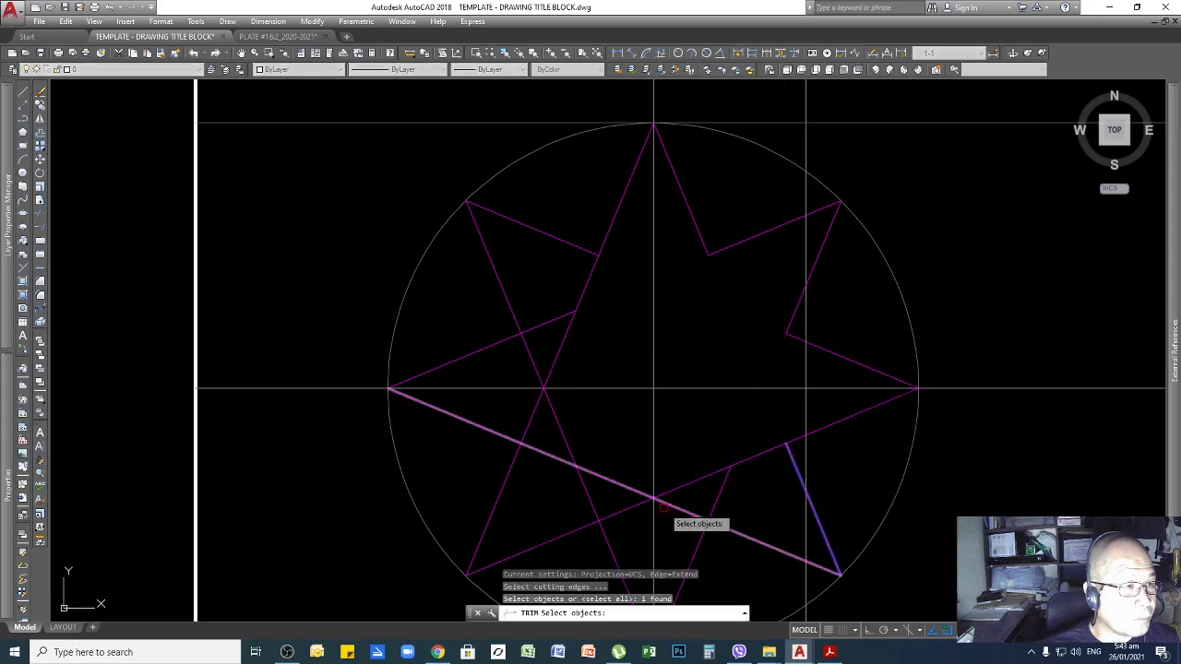
key(Return)
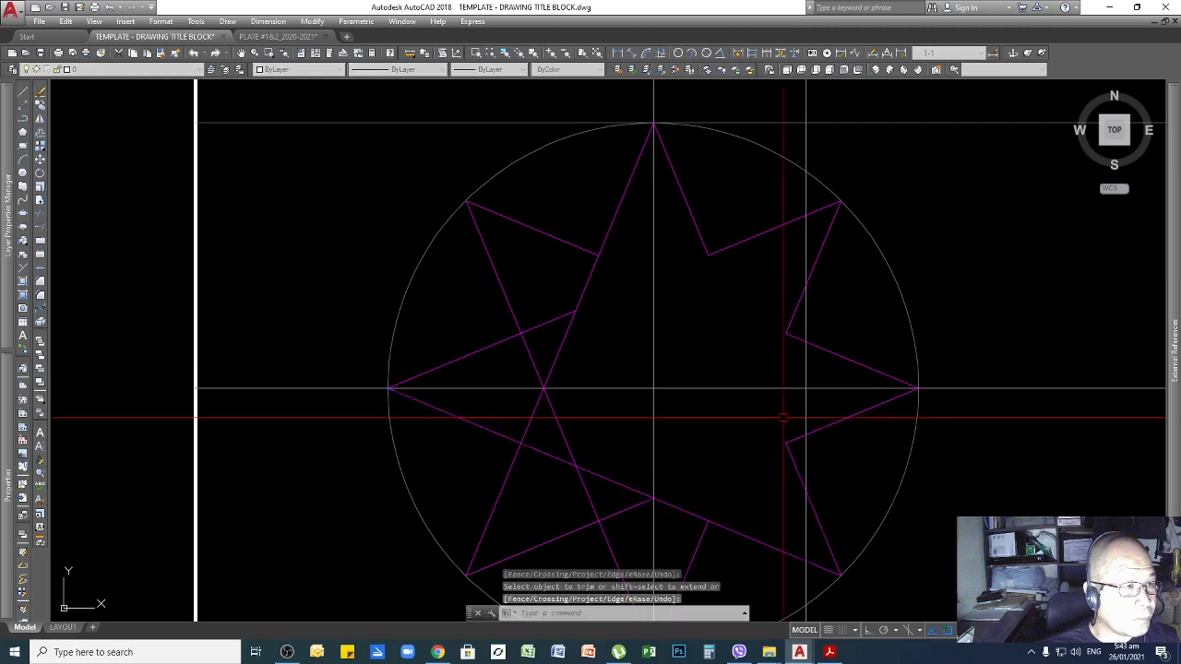
scroll(950, 340, down, 1)
scroll(734, 477, up, 2)
key(Return)
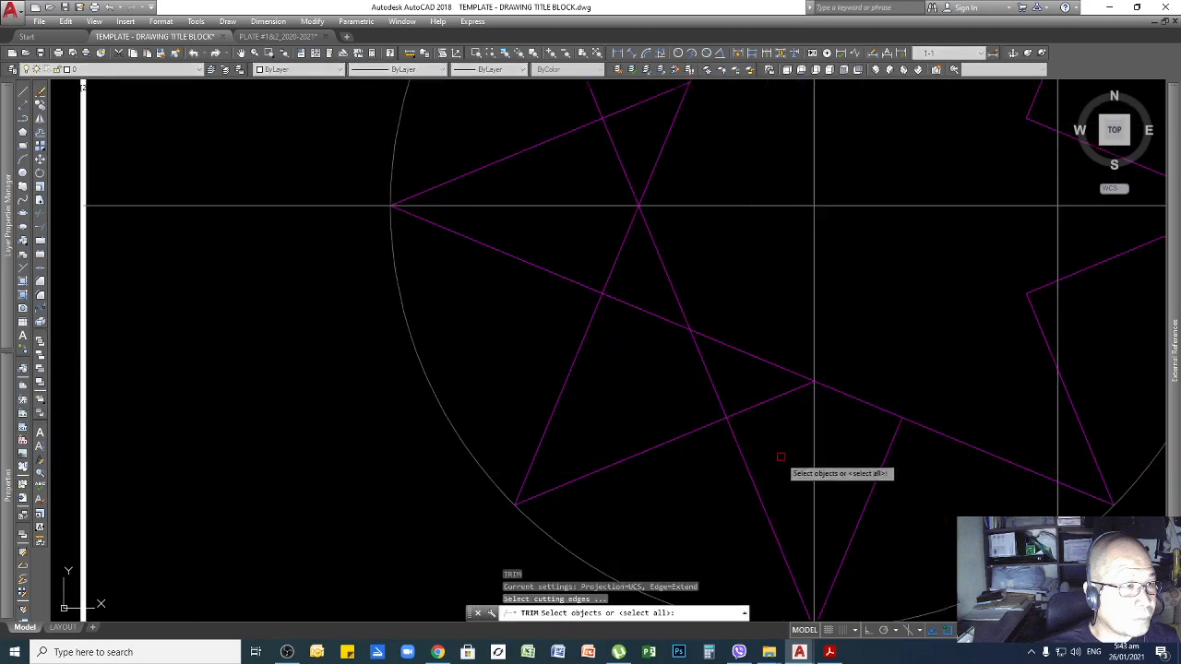
key(Return)
key(Escape)
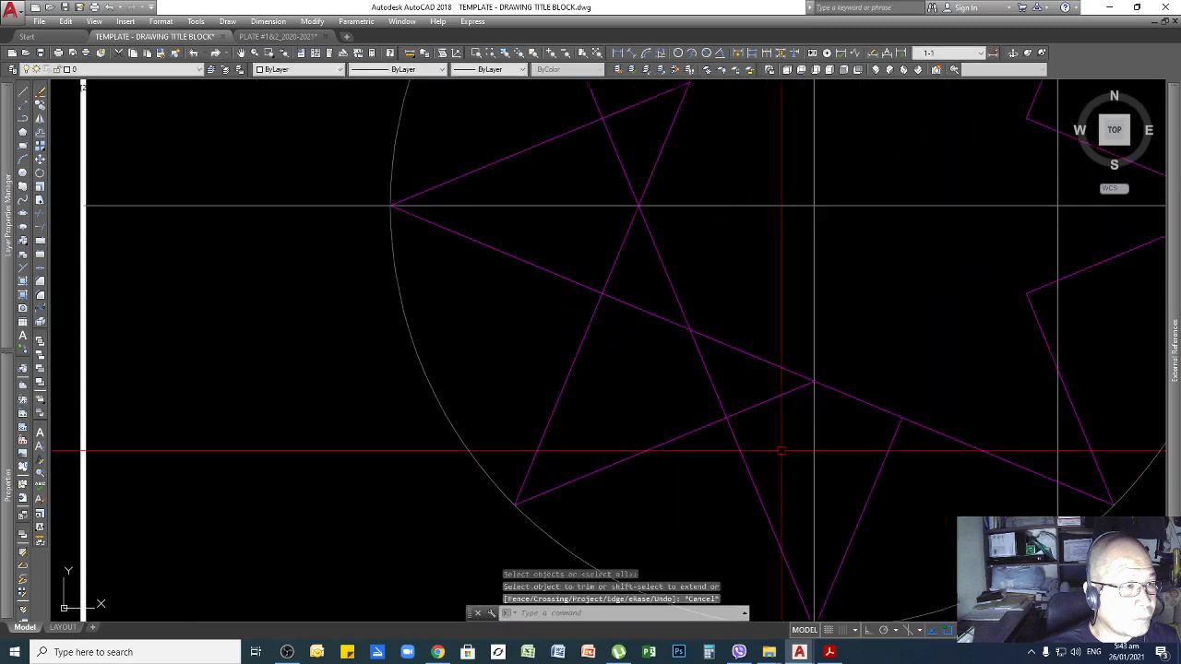
Trim the star lines crossing the bottom point, using that point's two edges as cutting edges
key(Return)
click(899, 422)
click(740, 443)
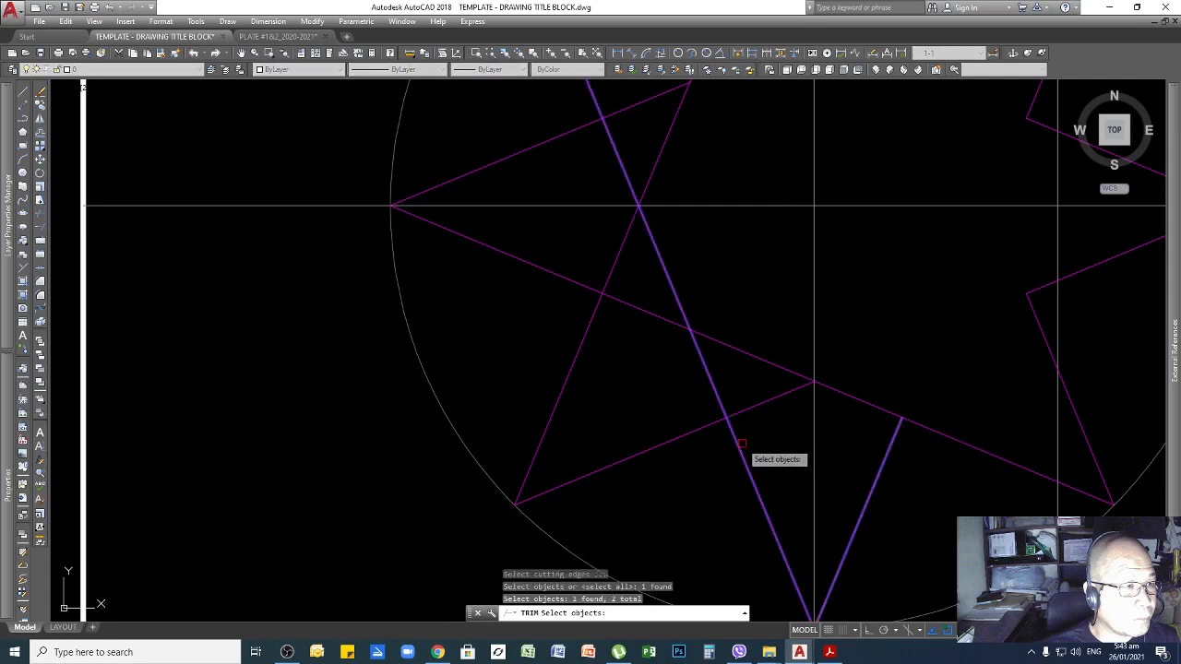
key(Return)
click(762, 406)
click(756, 360)
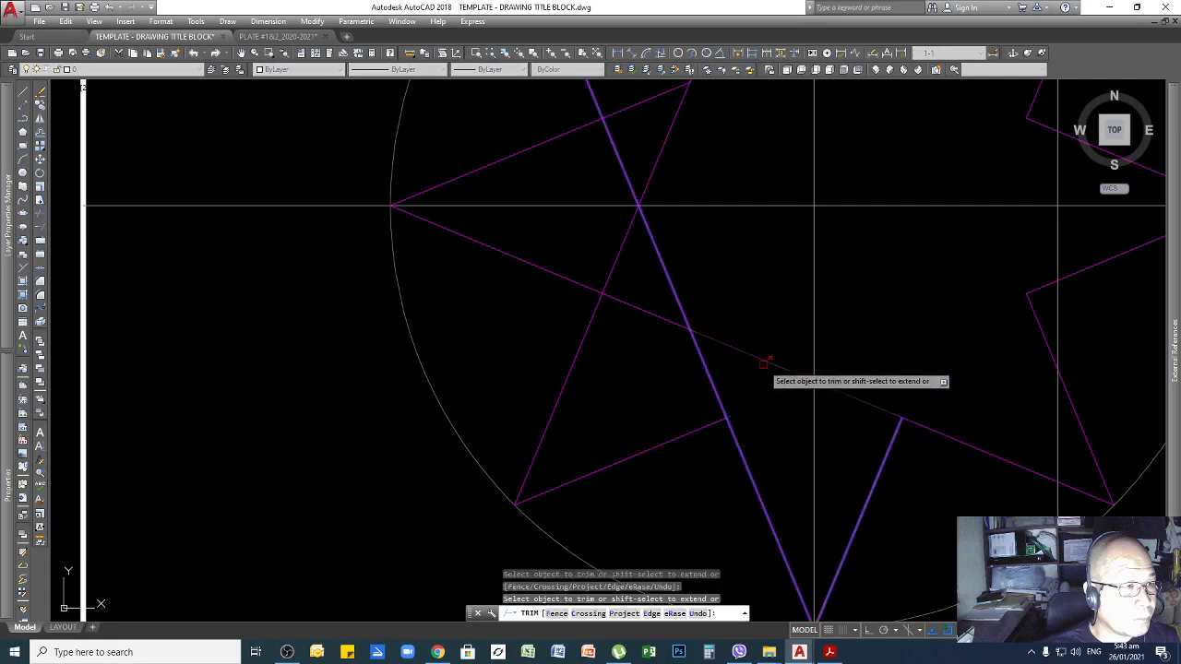
key(Return)
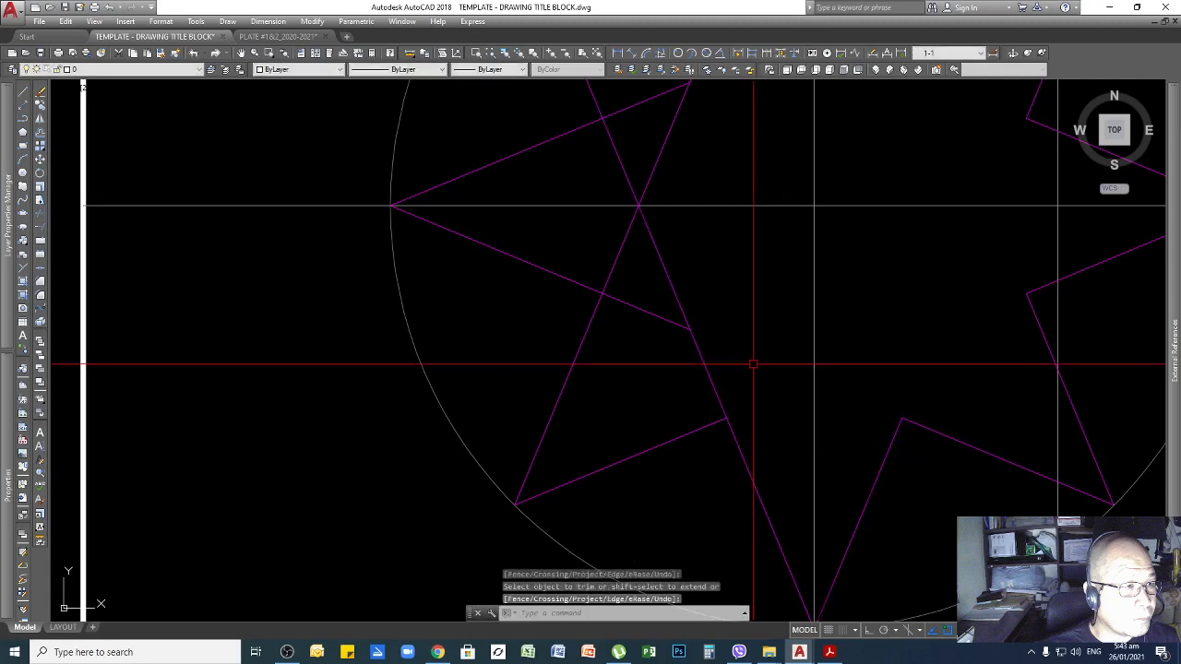
Trim the star lines crossing the lower-left point, using that point's two edges as cutting edges
text(TR)
key(Return)
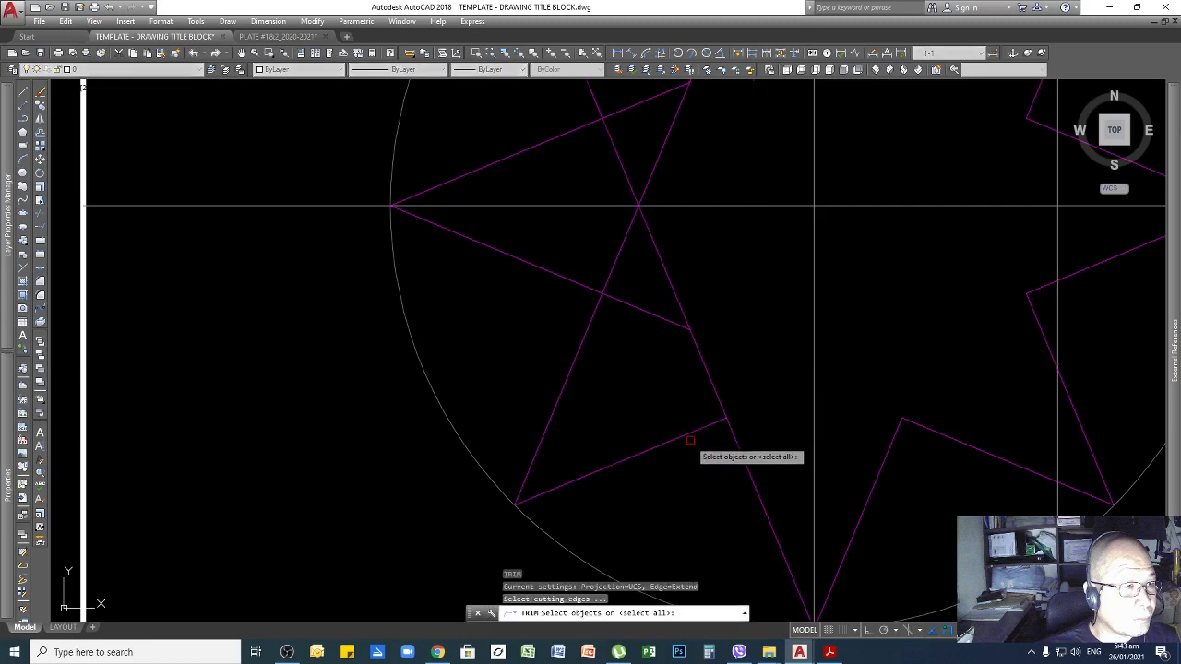
click(689, 436)
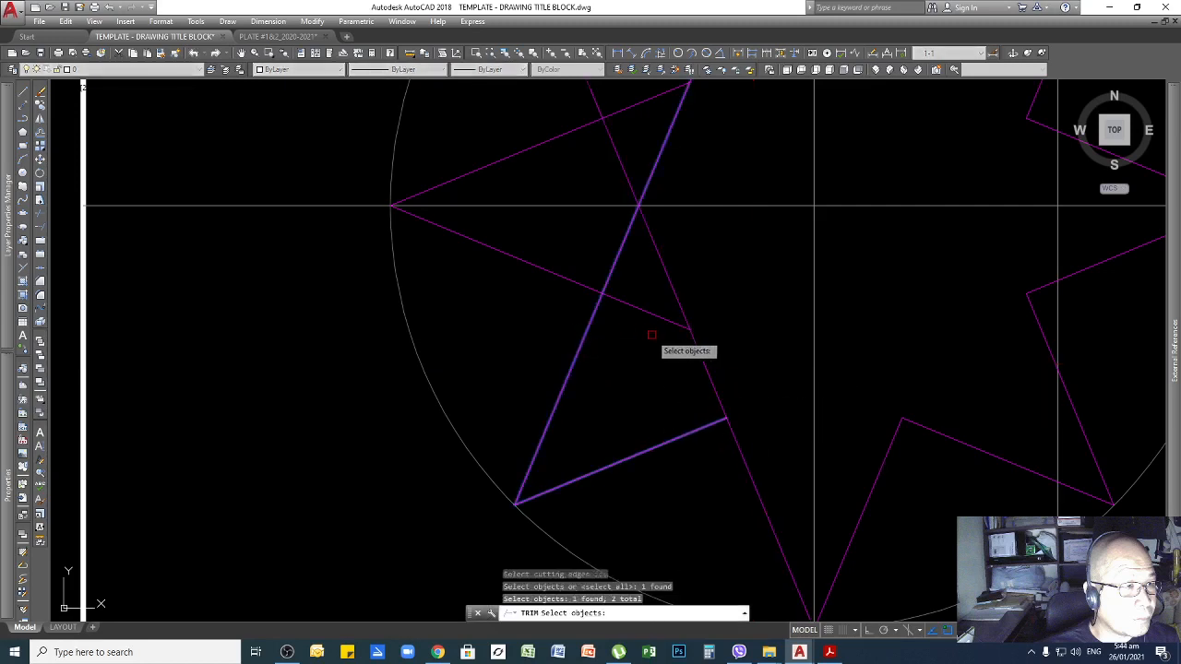
key(Return)
scroll(683, 304, down, 5)
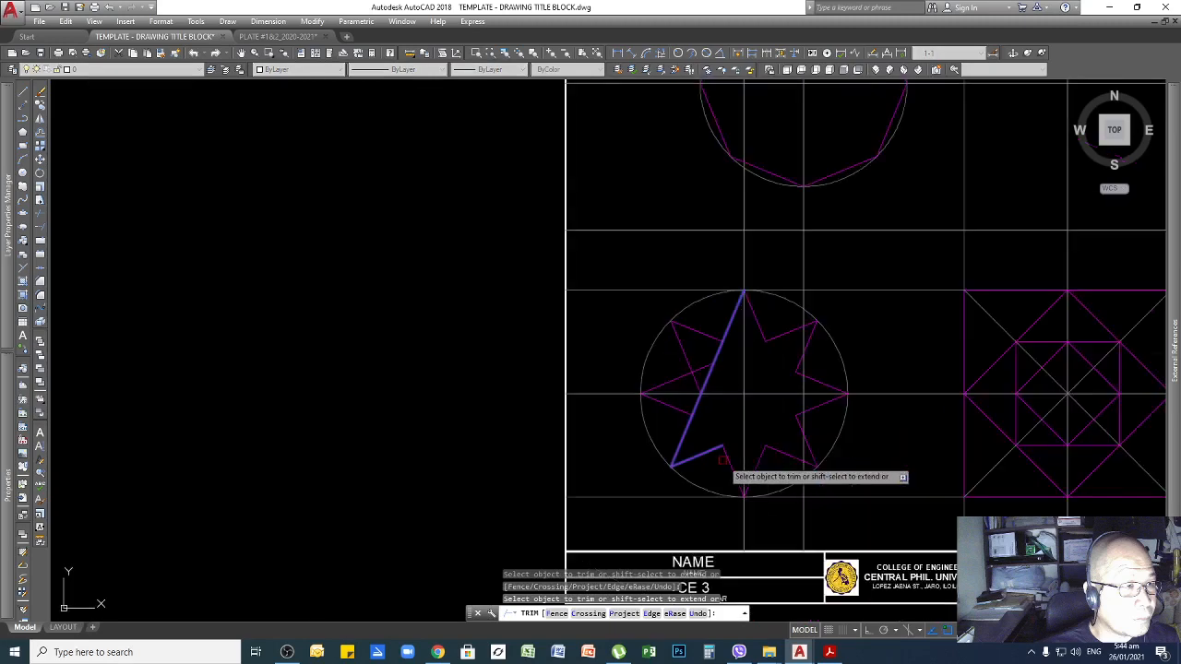
scroll(755, 404, up, 4)
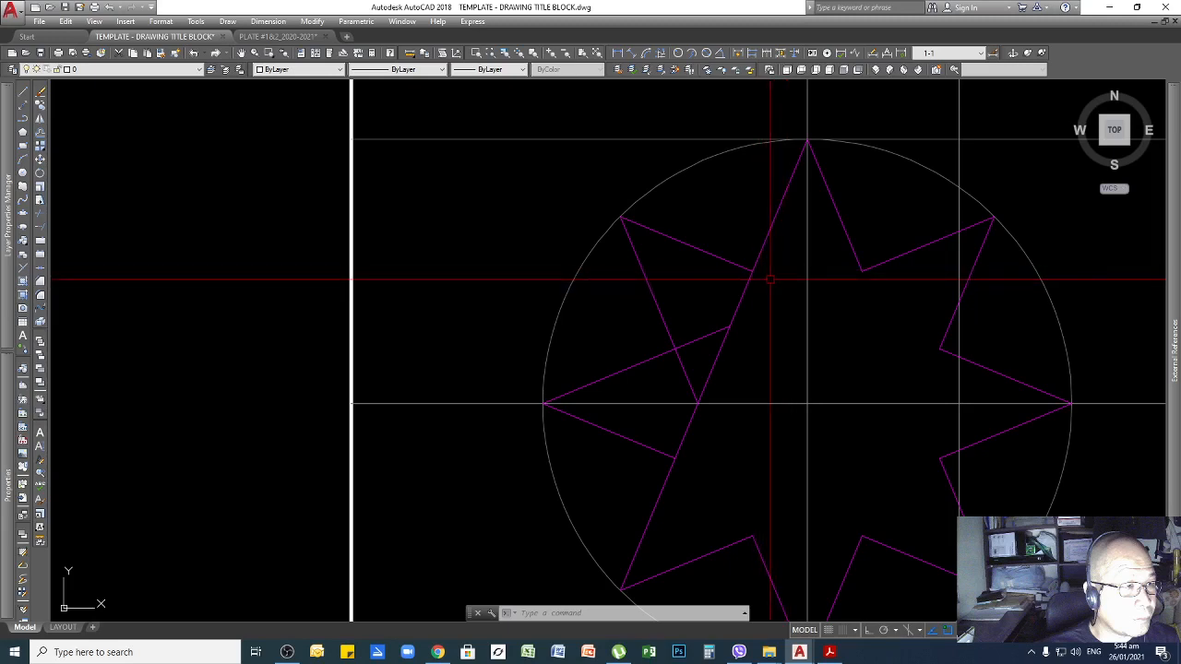
Trim the star lines crossing the upper-left point, using that point's two edges as cutting edges
text(tr)
key(Return)
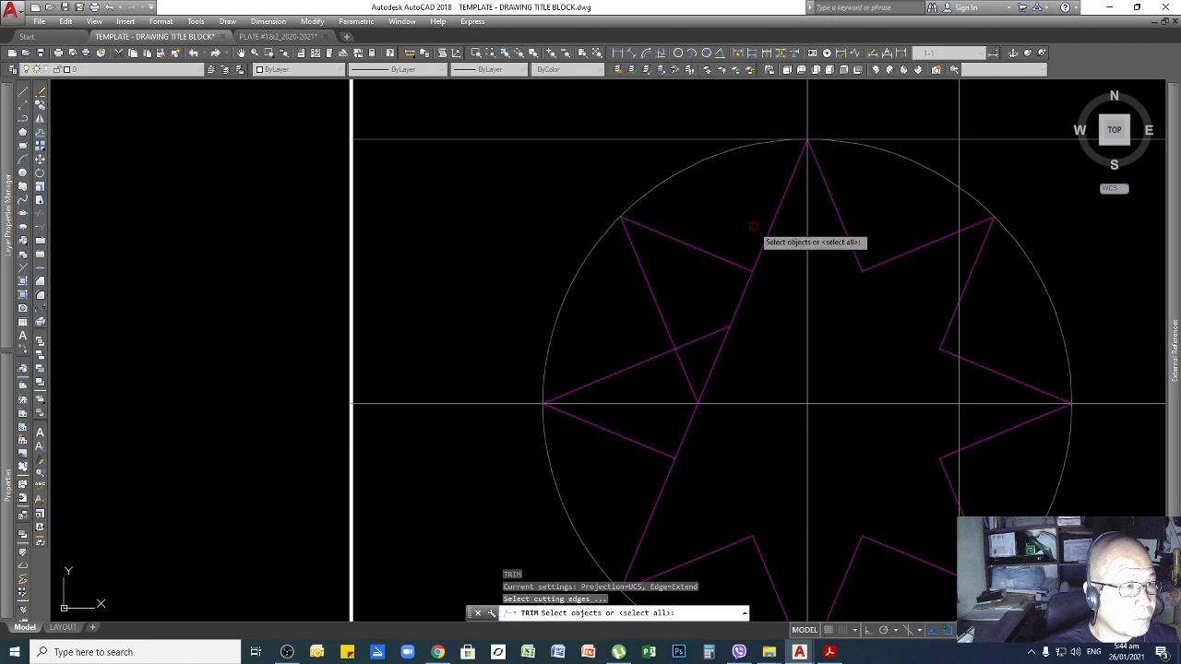
click(720, 258)
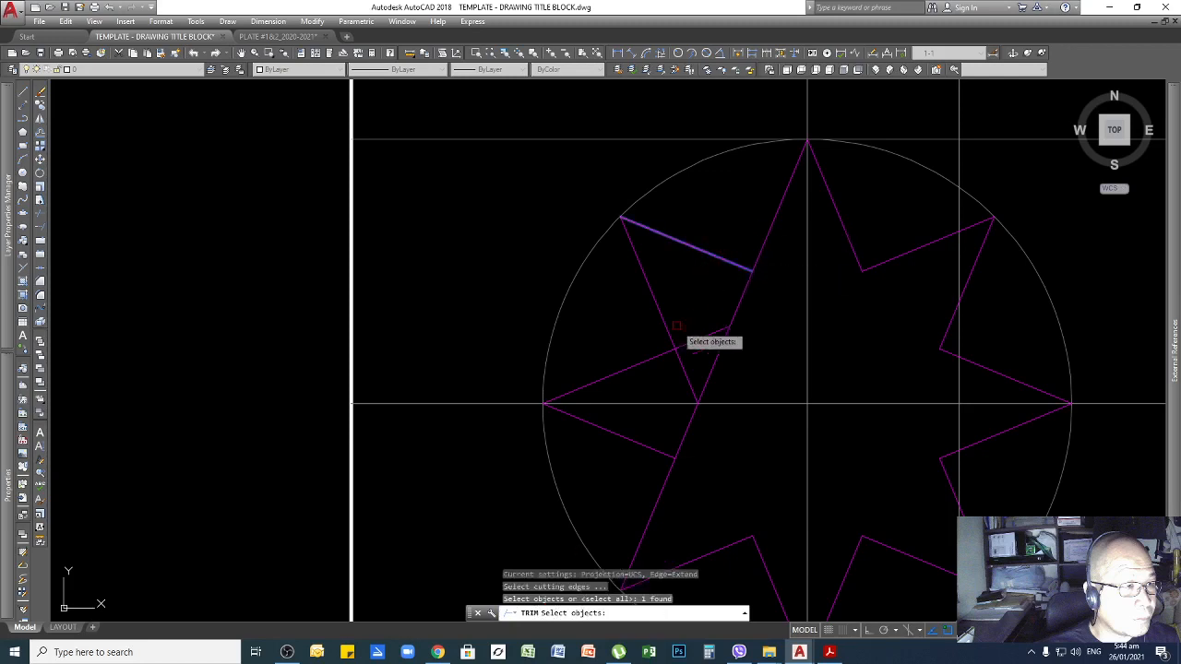
click(669, 334)
key(Return)
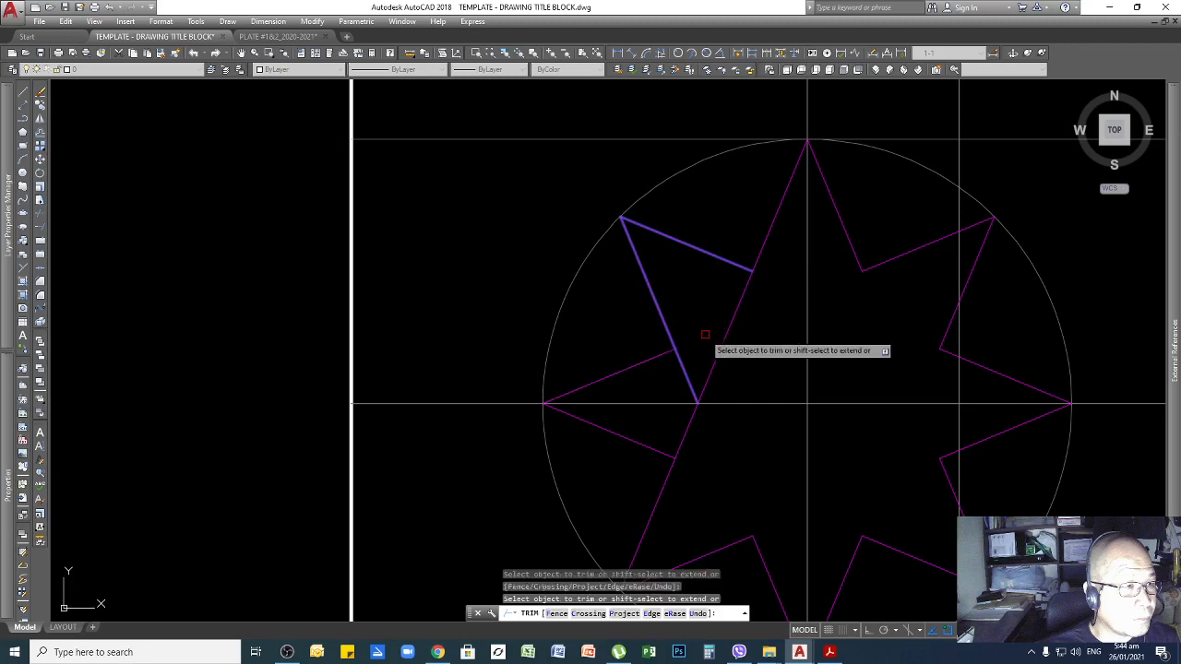
click(709, 334)
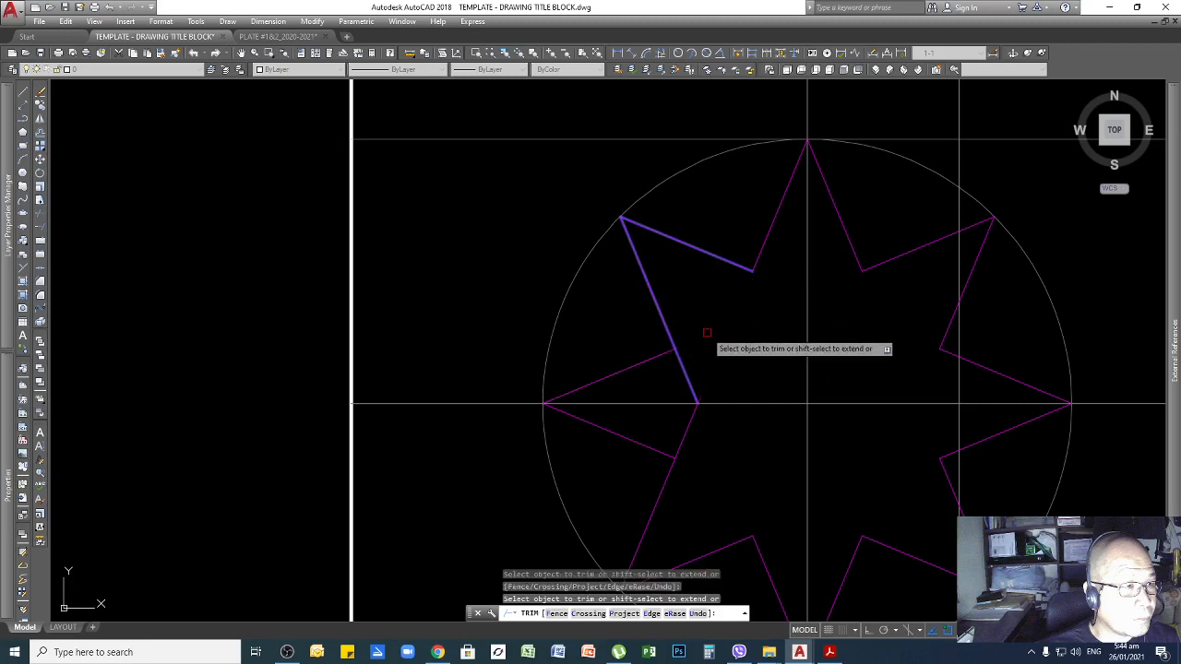
key(Return)
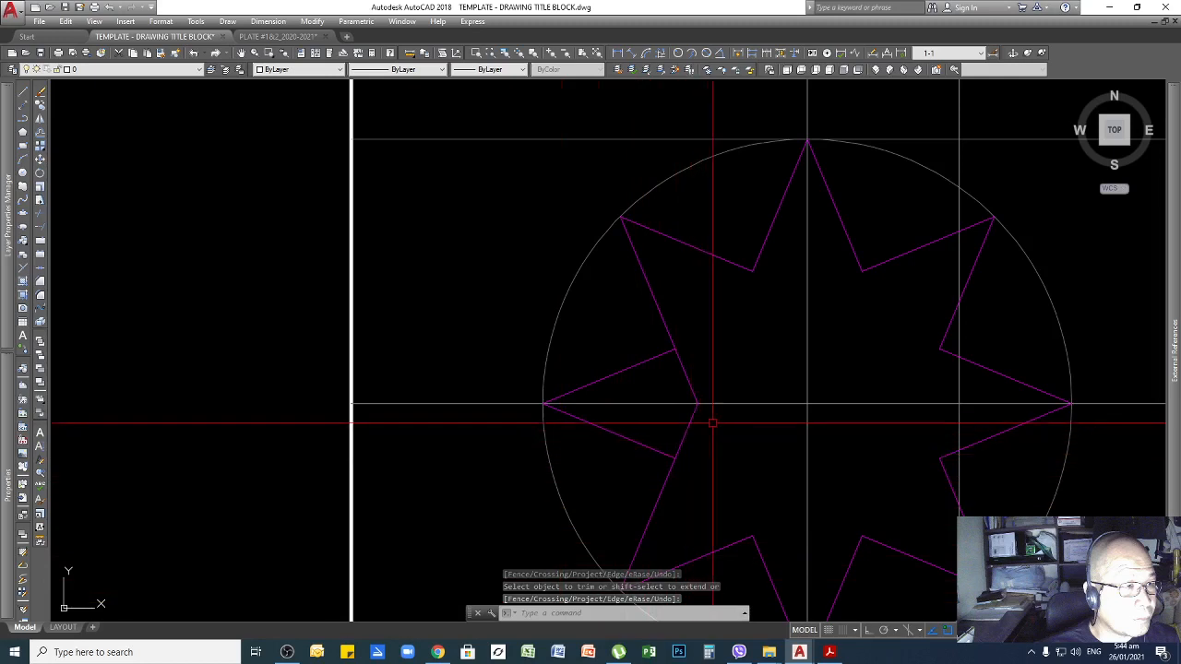
Trim the remaining star lines crossing the left-hand point, using that point's two edges as cutting edges
key(Return)
key(Return)
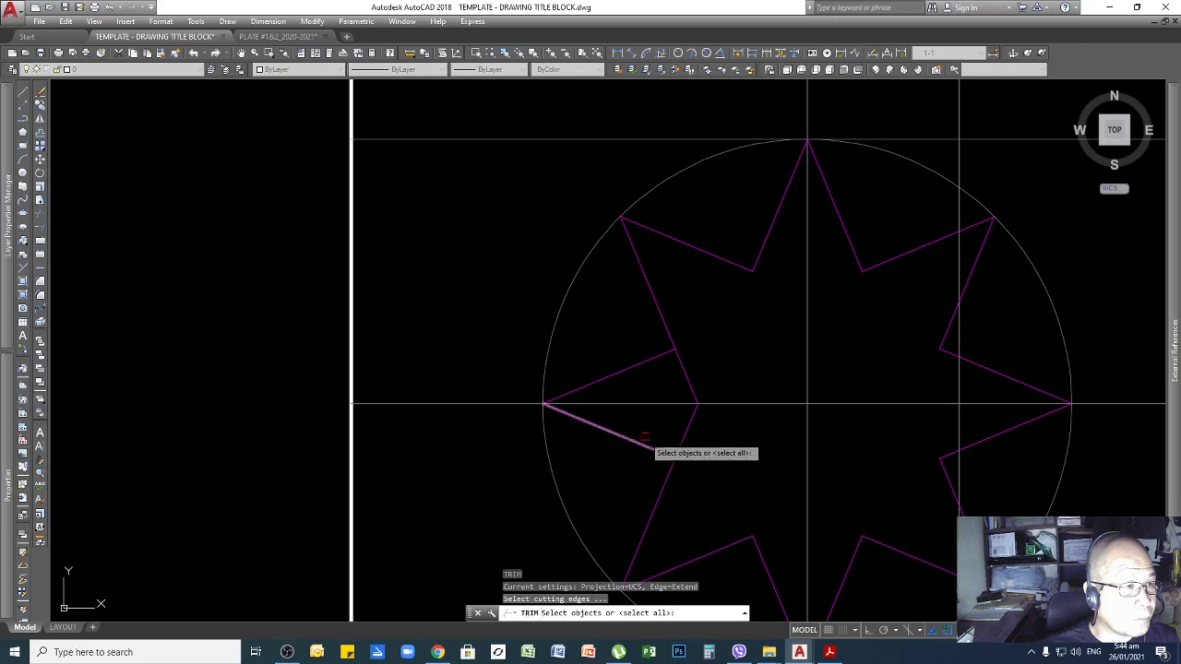
click(658, 356)
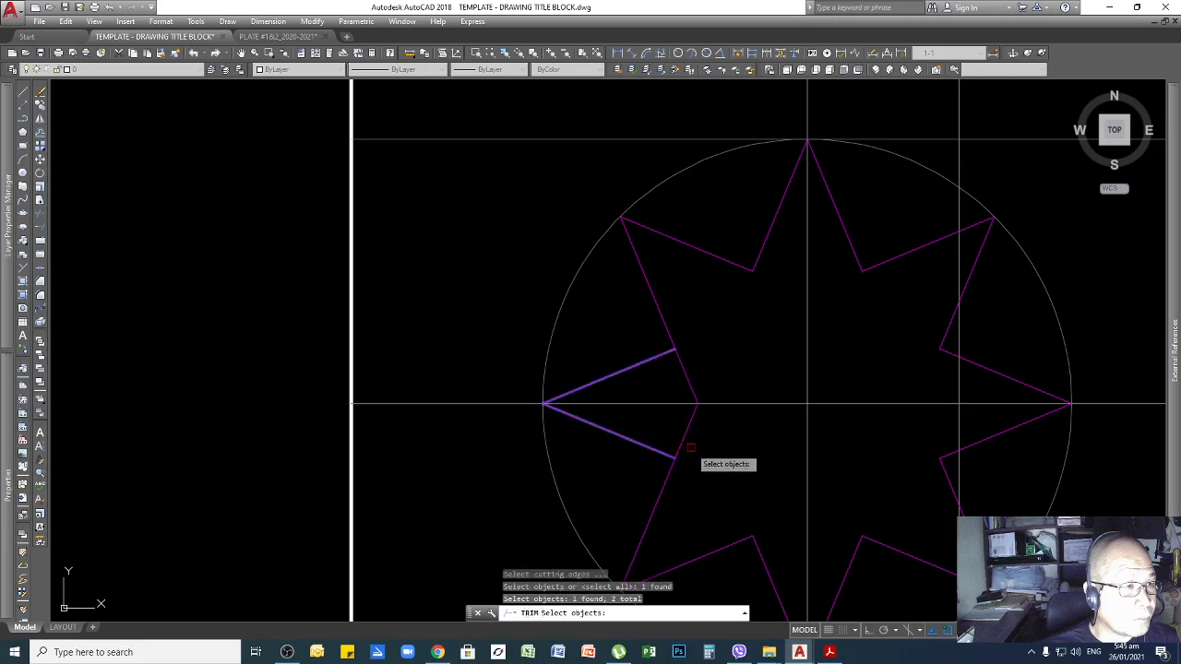
key(Return)
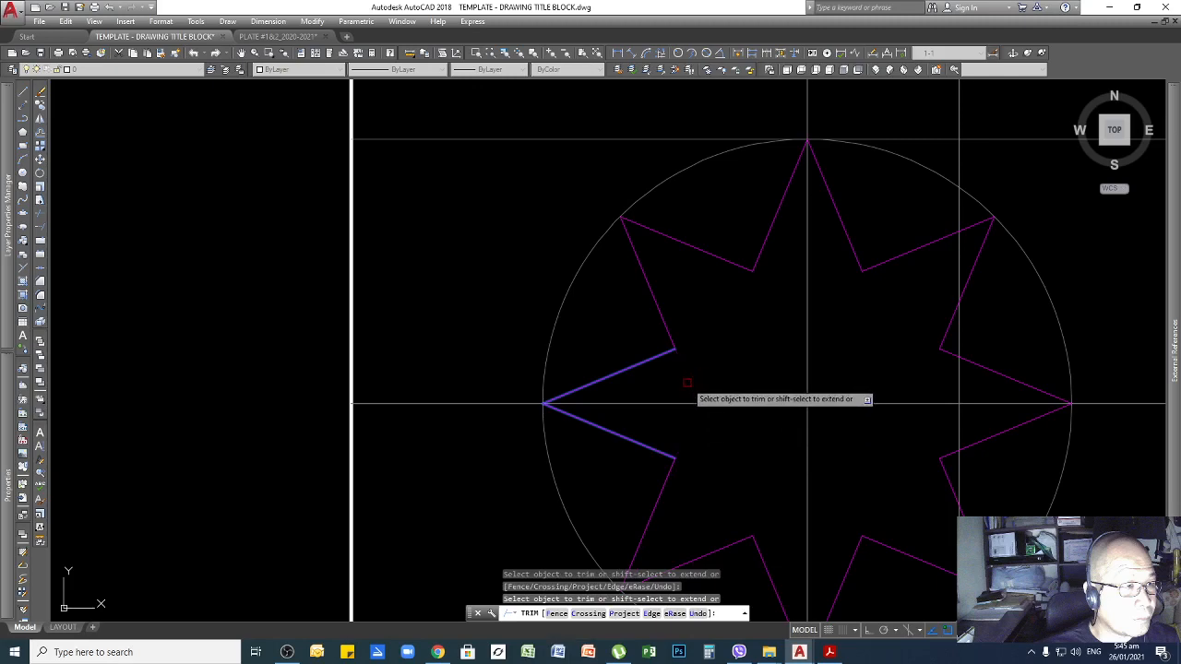
key(Escape)
Compare the trimmed star with the eight-pointed star on the reference plate, then review both sheets
scroll(628, 355, down, 5)
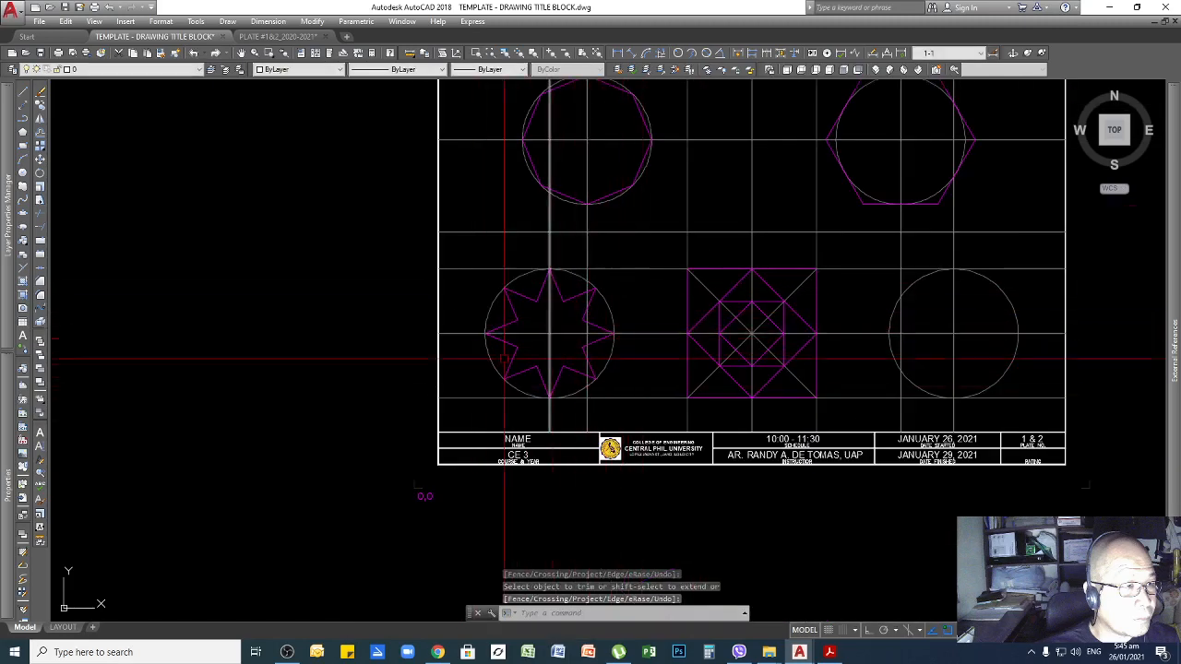
scroll(551, 341, down, 4)
scroll(760, 367, up, 4)
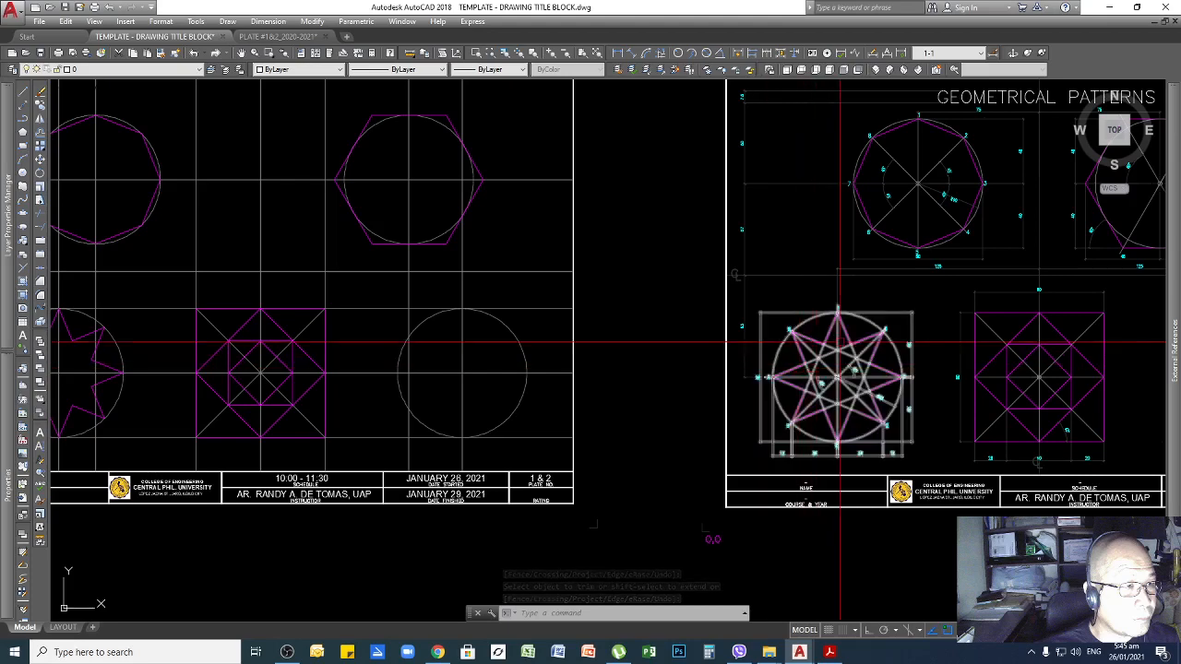
scroll(812, 362, up, 2)
click(811, 363)
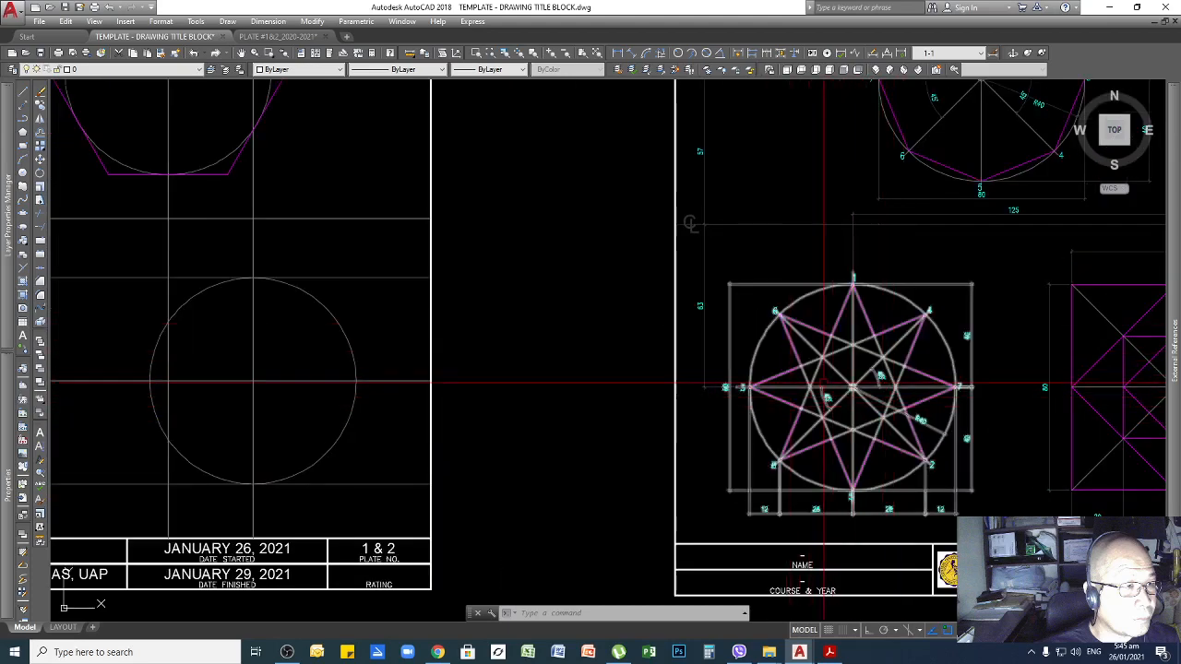
scroll(794, 457, up, 2)
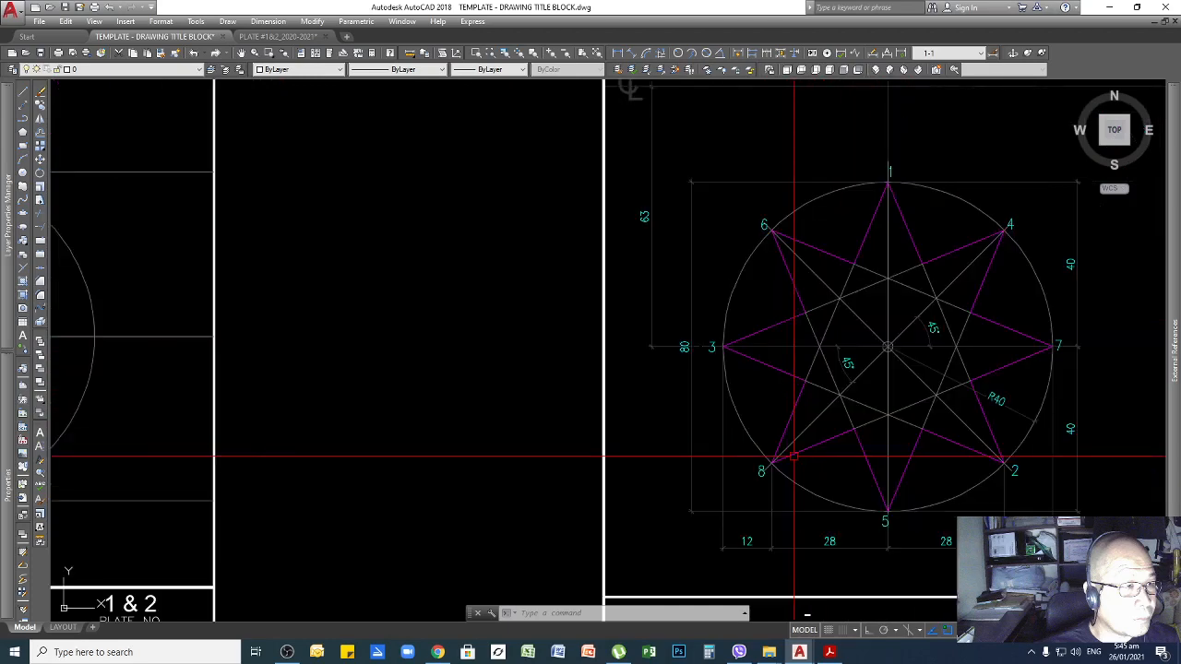
scroll(847, 367, down, 2)
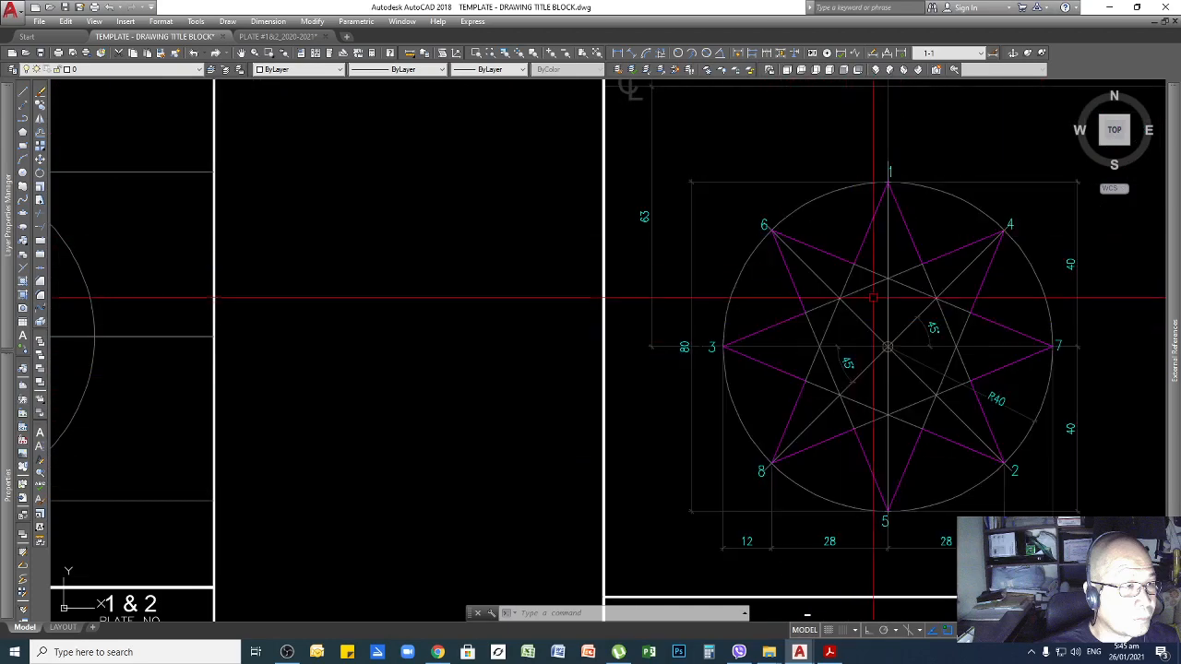
scroll(846, 366, down, 3)
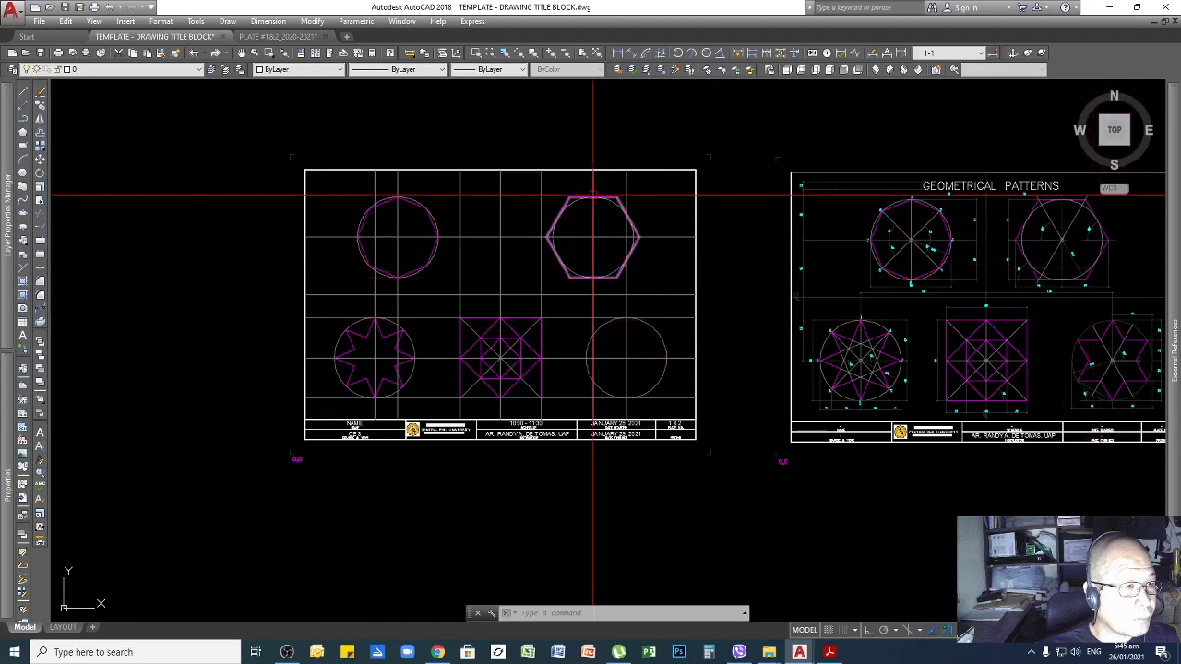
scroll(618, 190, up, 3)
scroll(615, 167, down, 3)
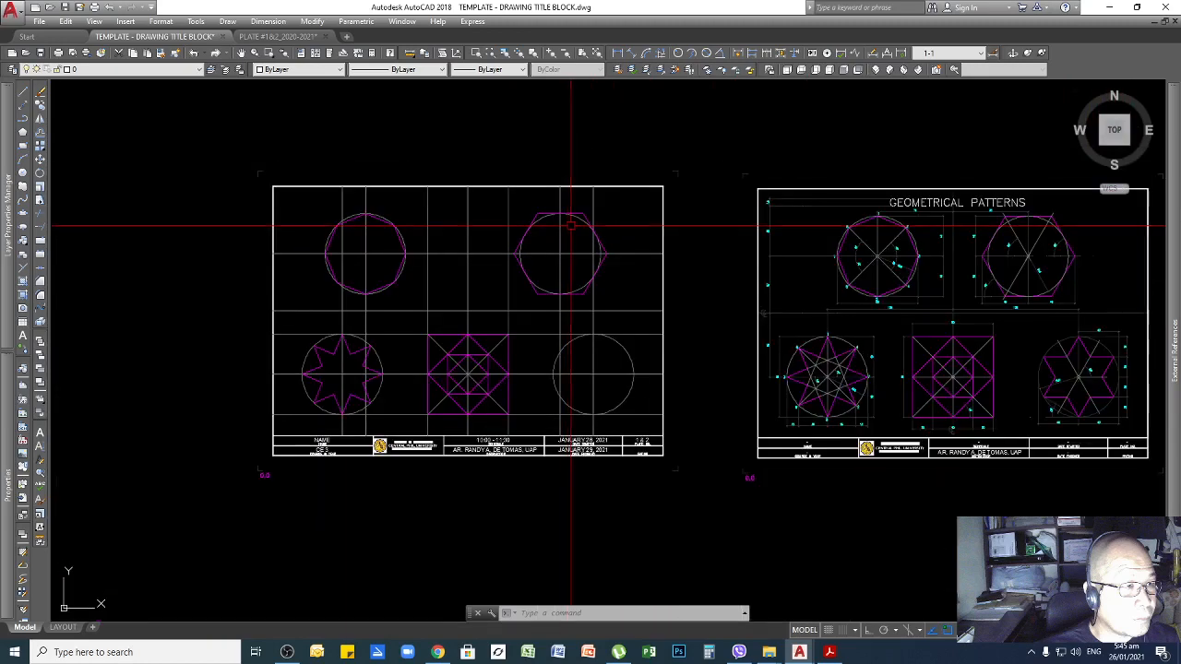
Copy the magenta hexagon from the upper-right circle's center to the center of the lower-right circle
scroll(572, 224, up, 4)
click(572, 202)
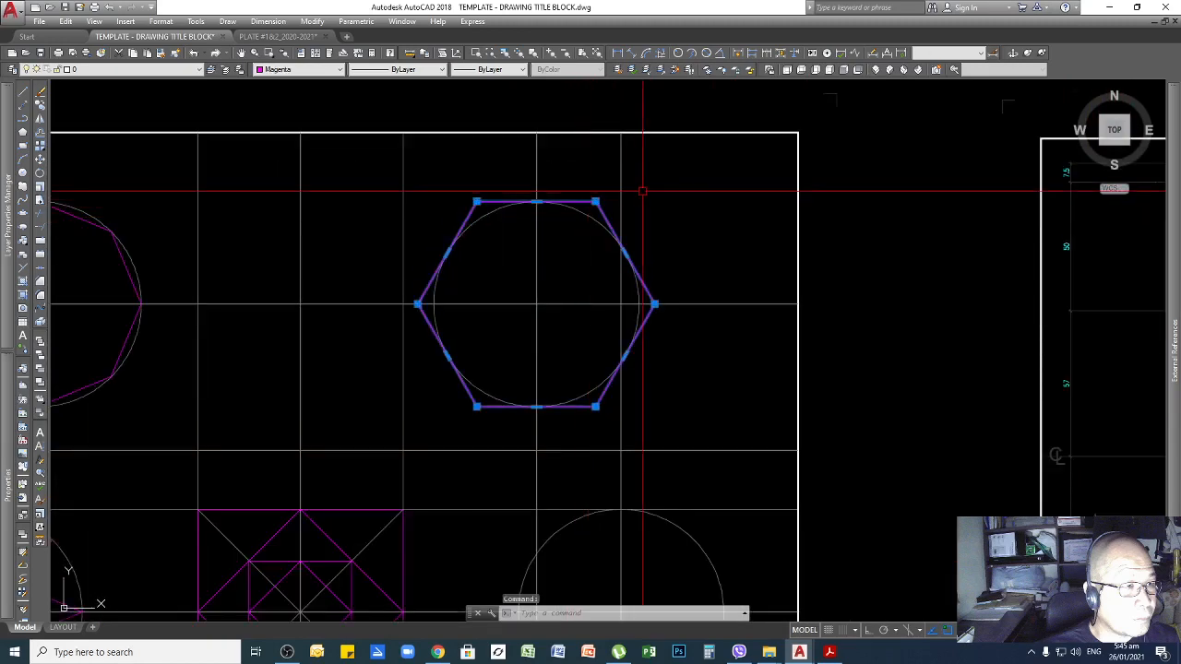
text(co)
key(Return)
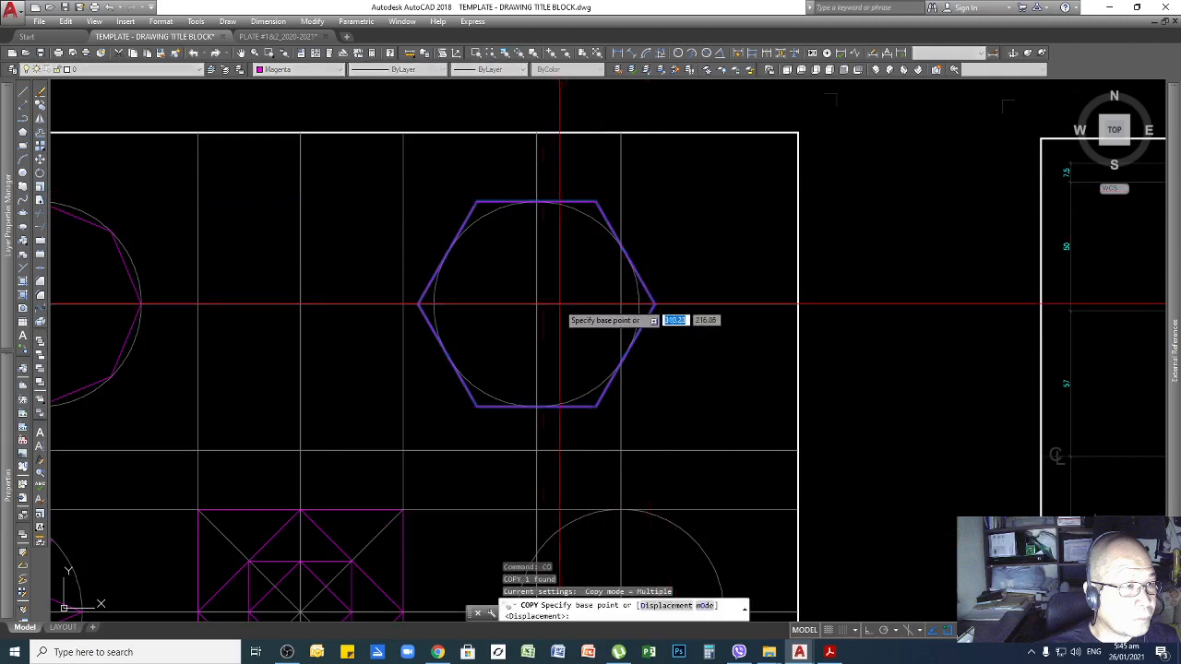
click(536, 302)
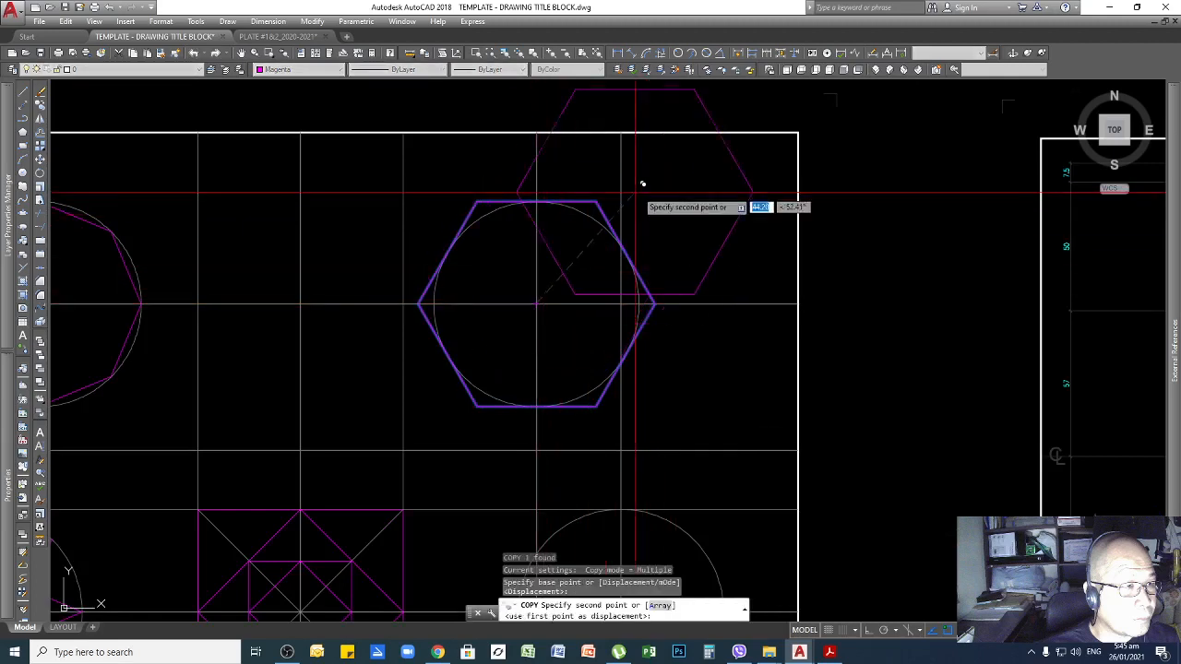
scroll(644, 186, down, 4)
scroll(643, 265, up, 5)
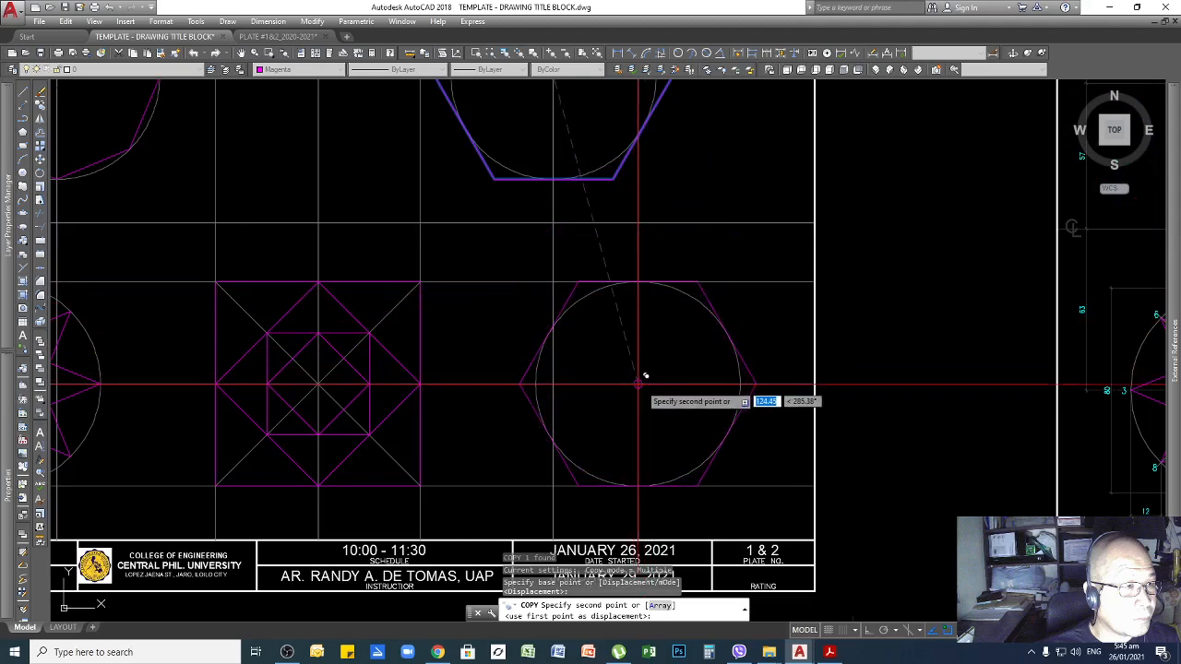
key(Return)
Examine the six-pointed star on the reference plate and compare its orientation with the copied hexagon
scroll(629, 281, down, 2)
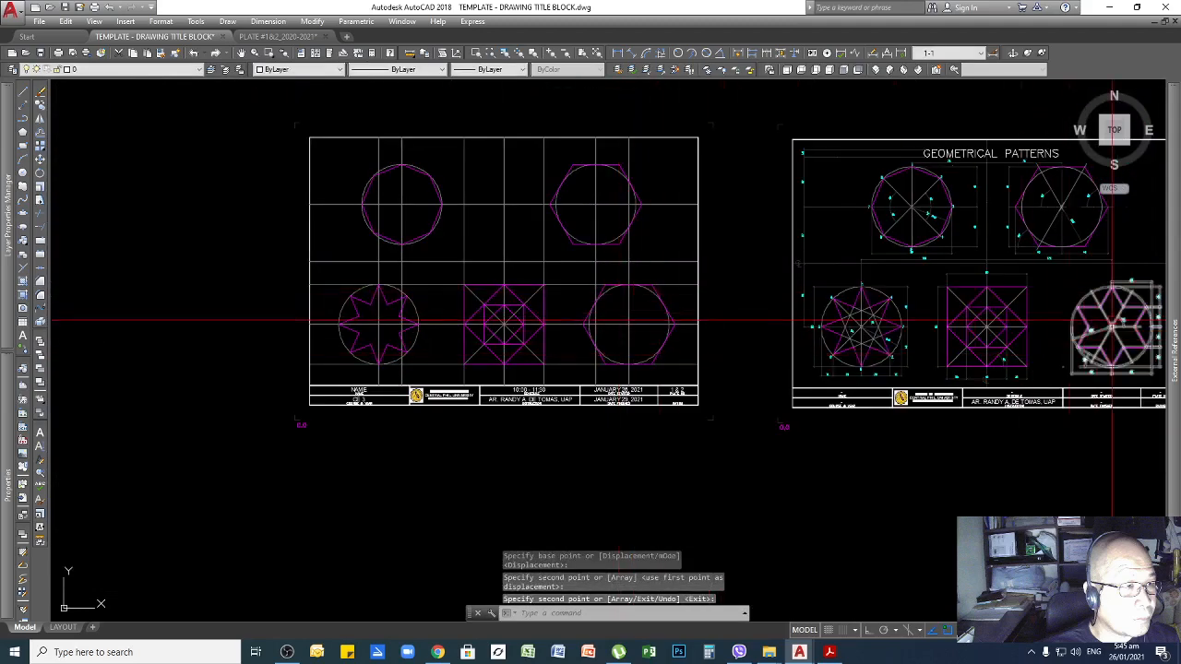
scroll(1112, 313, up, 1)
scroll(1113, 313, up, 4)
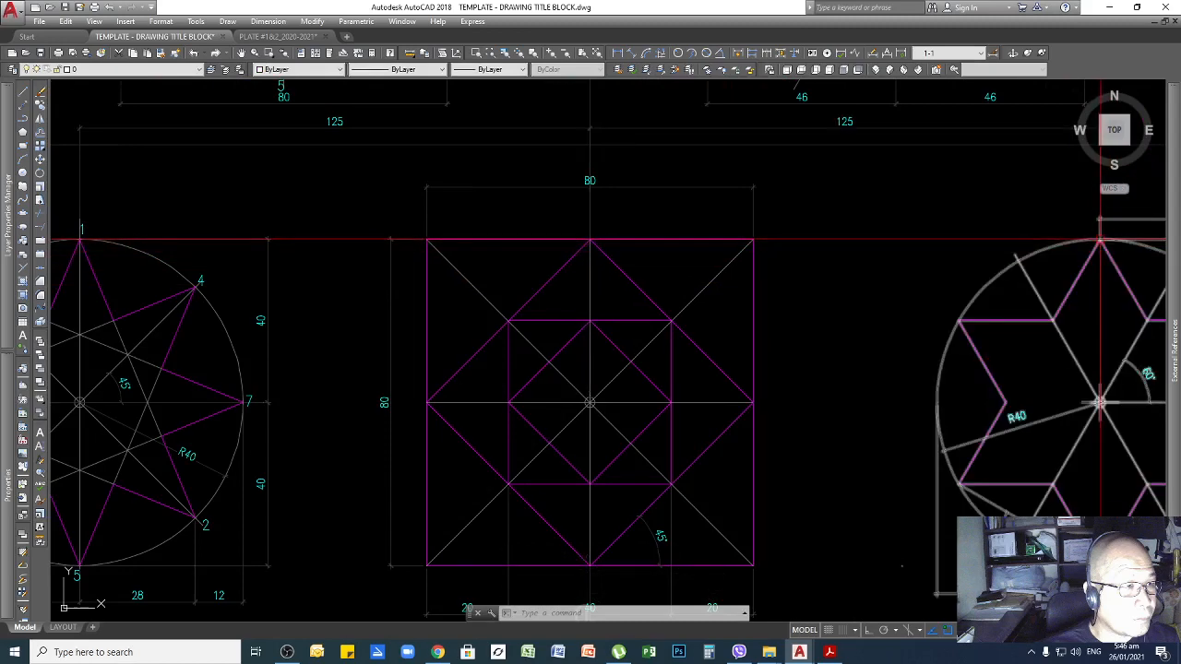
scroll(1066, 291, down, 2)
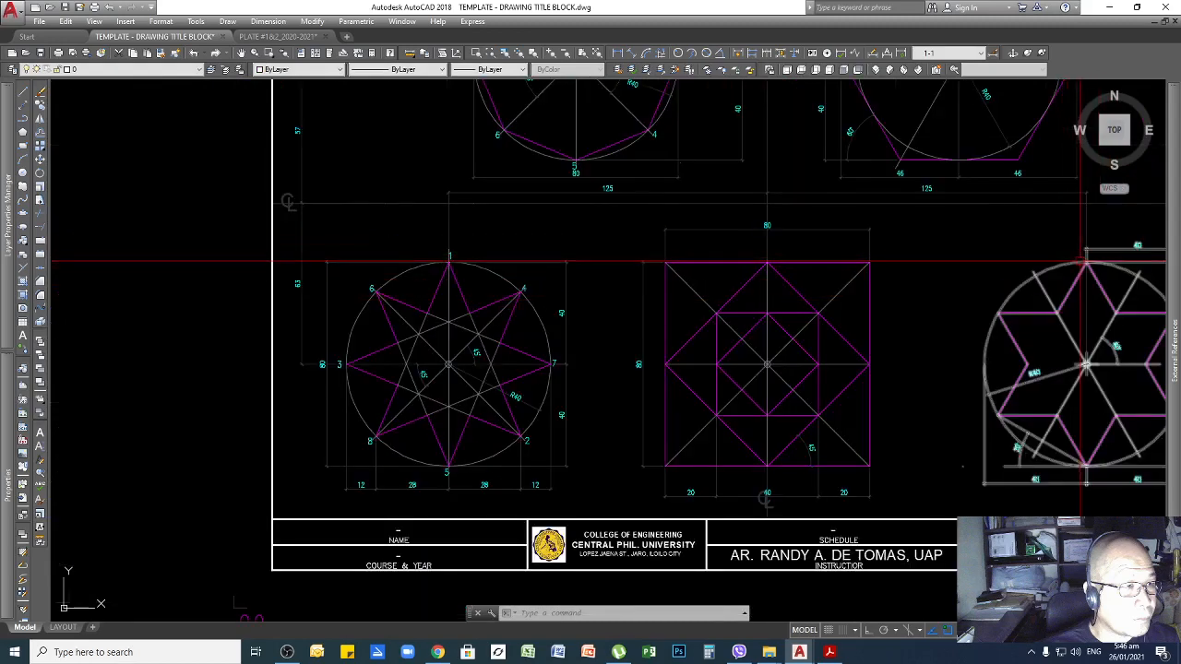
scroll(1085, 268, down, 3)
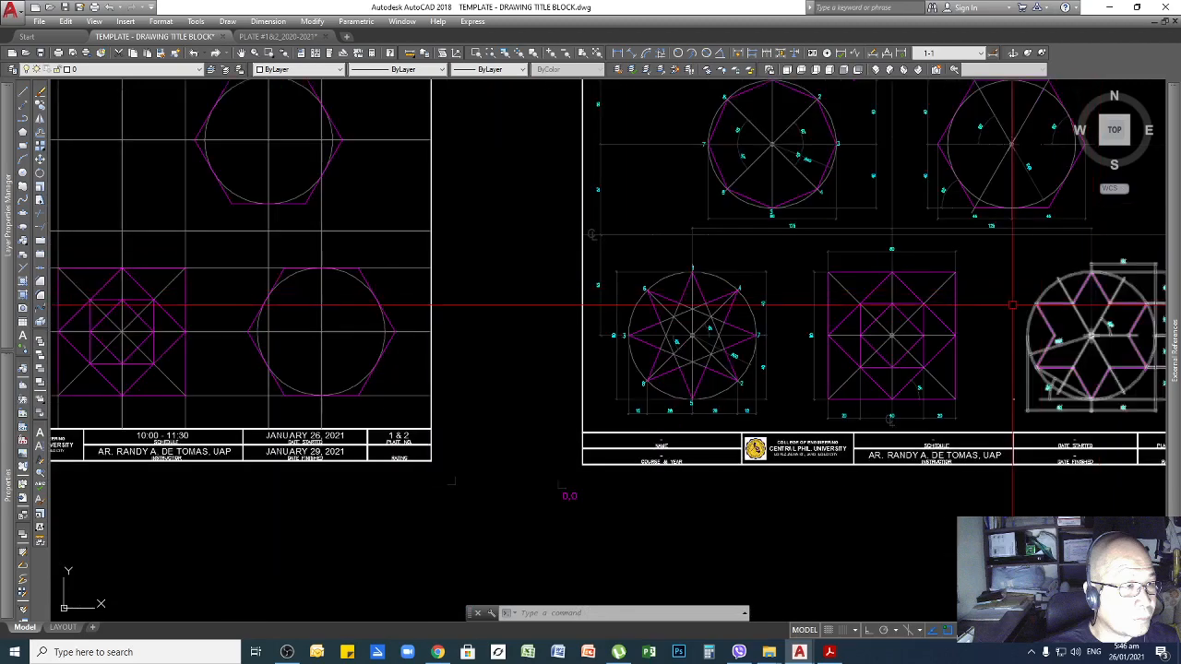
scroll(277, 266, up, 6)
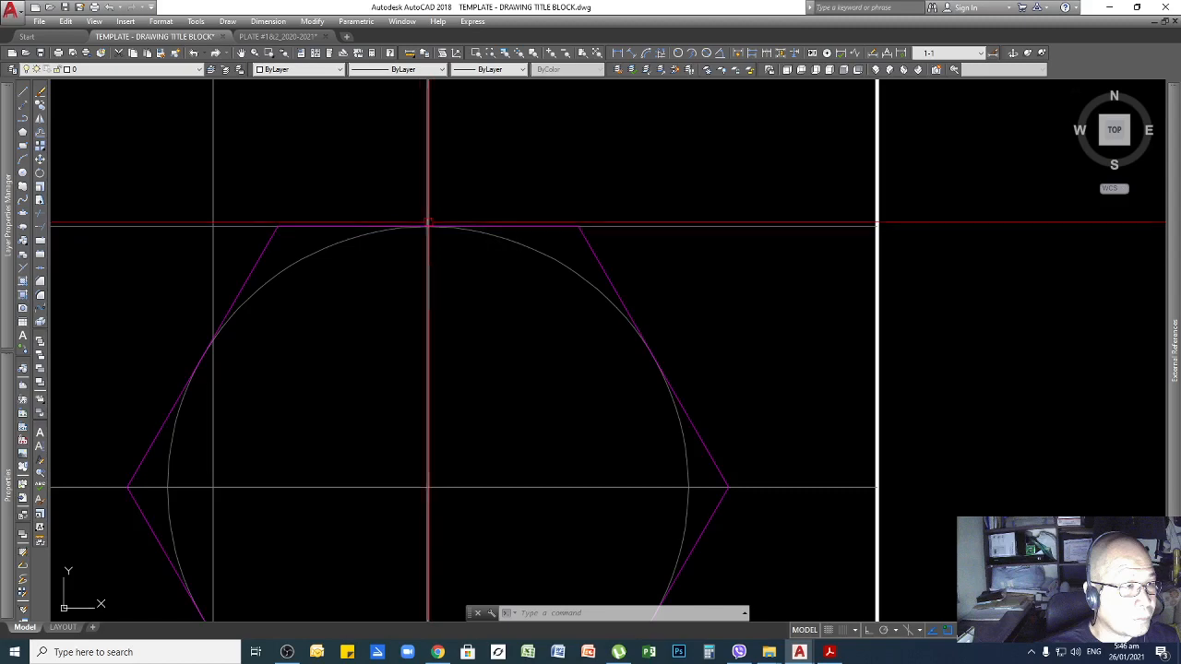
scroll(461, 232, down, 3)
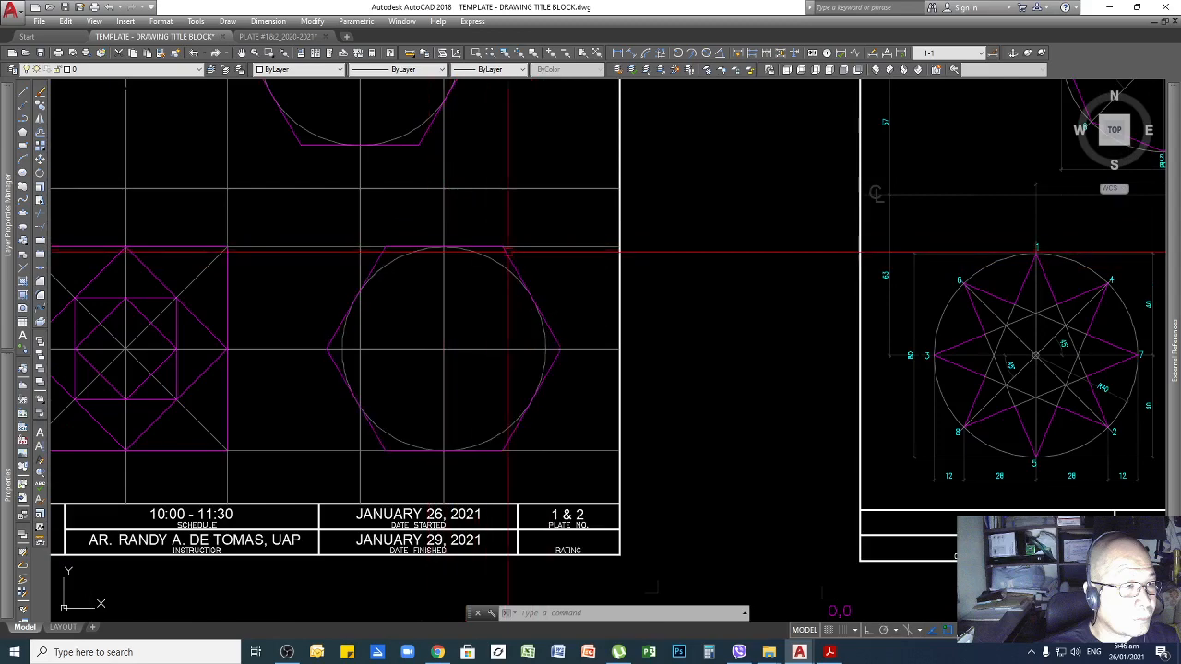
scroll(498, 392, down, 2)
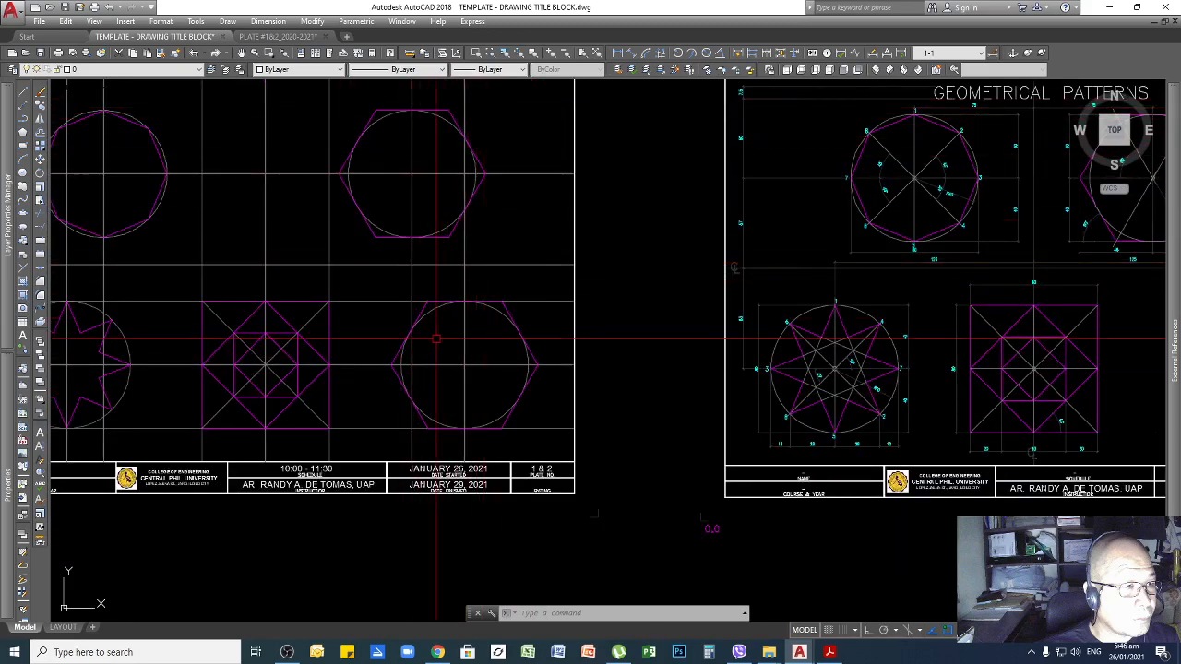
Rotate the copied magenta hexagon about the lower-right circle's center so that one vertex points straight up
scroll(453, 337, up, 2)
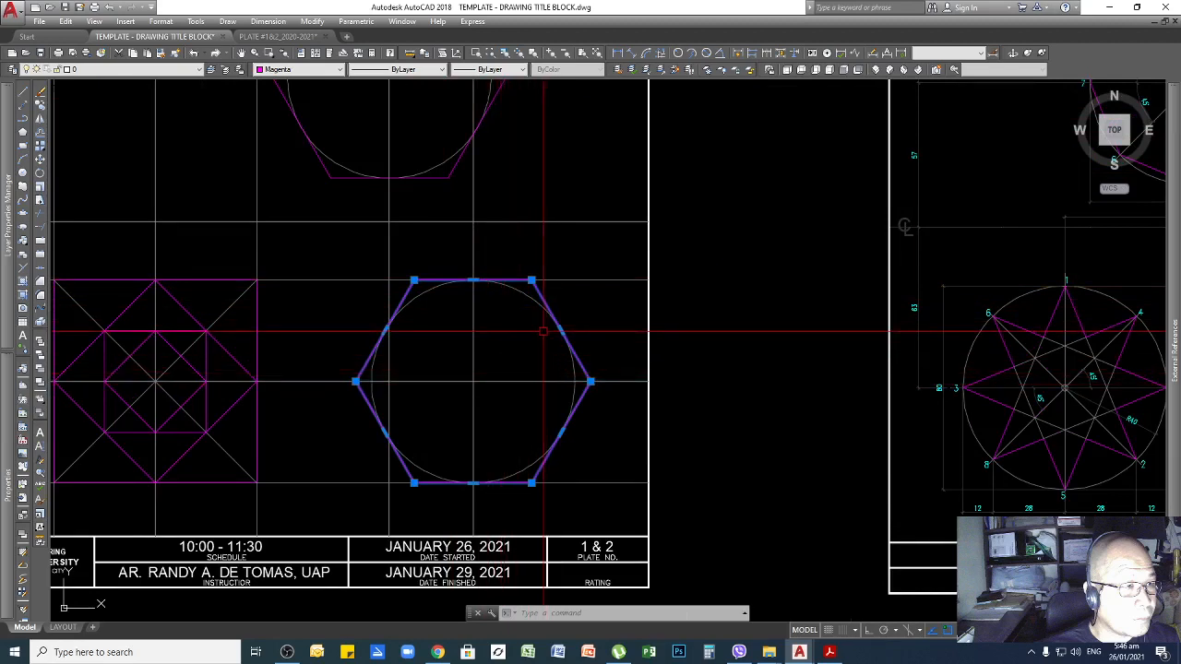
text(O)
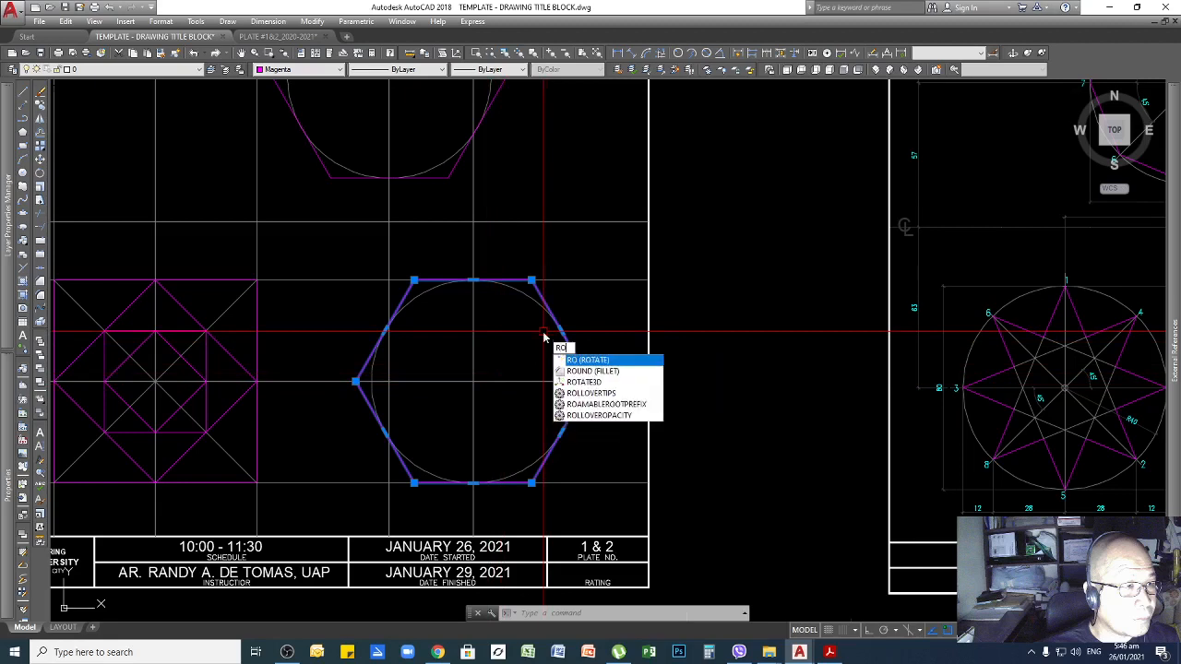
key(Return)
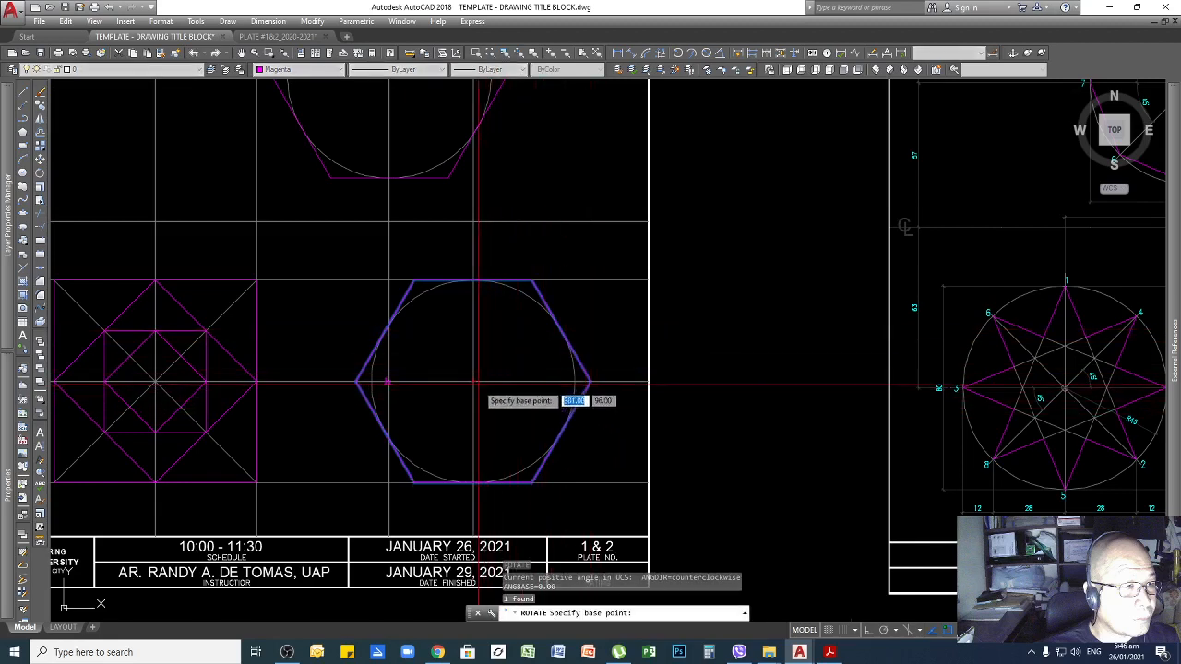
click(473, 381)
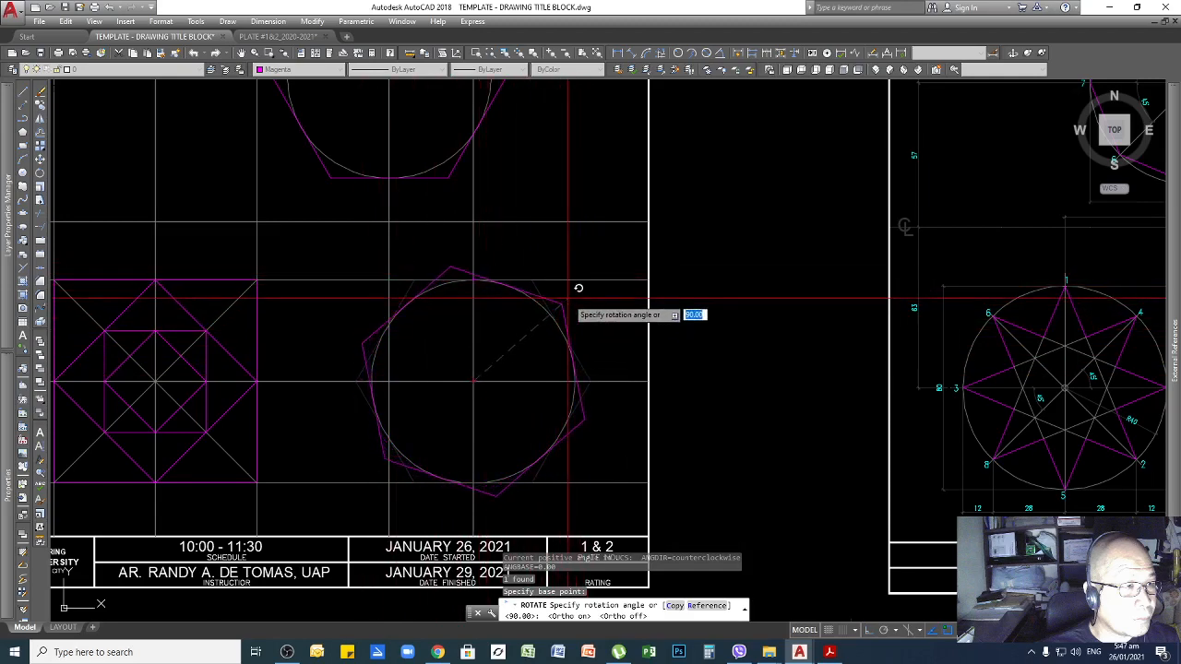
click(473, 279)
Compare the rotated hexagon with the six-pointed star on the reference plate, checking how its points meet the circle
scroll(516, 314, down, 4)
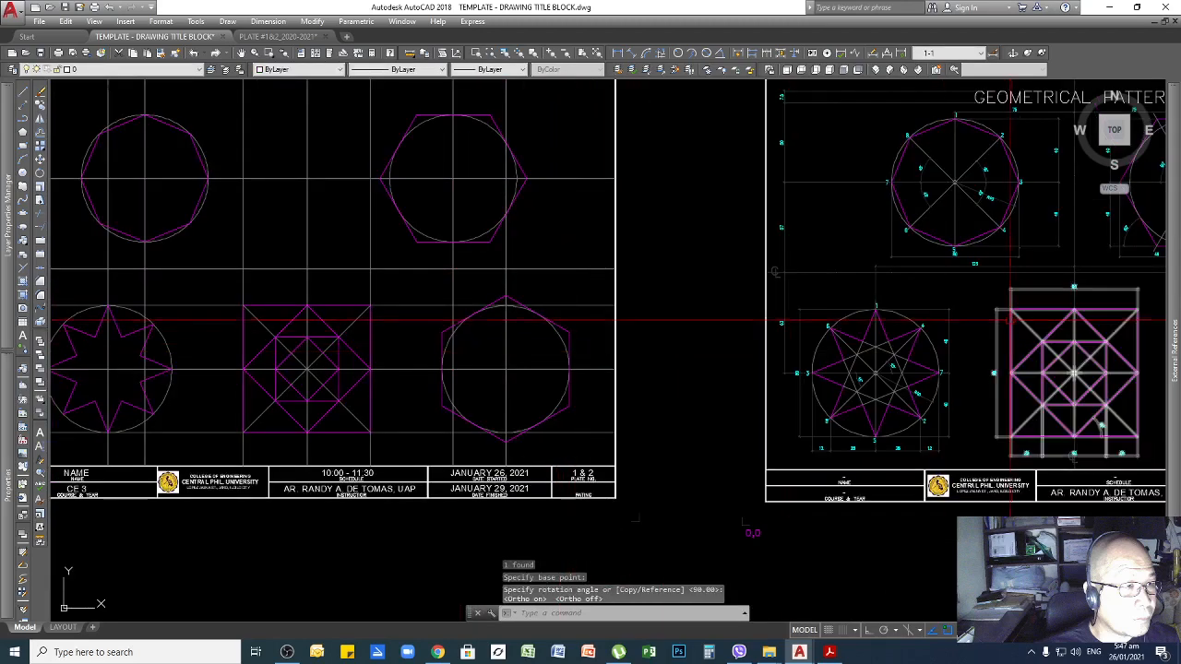
scroll(1010, 321, down, 2)
scroll(1085, 309, up, 5)
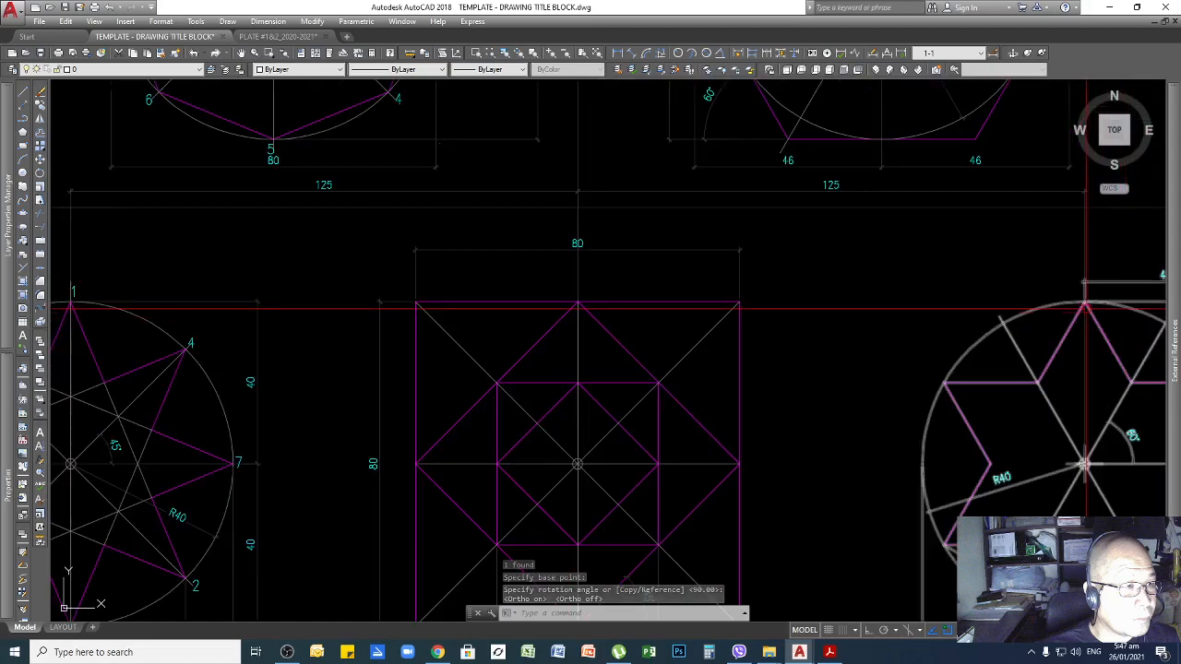
scroll(1086, 309, down, 2)
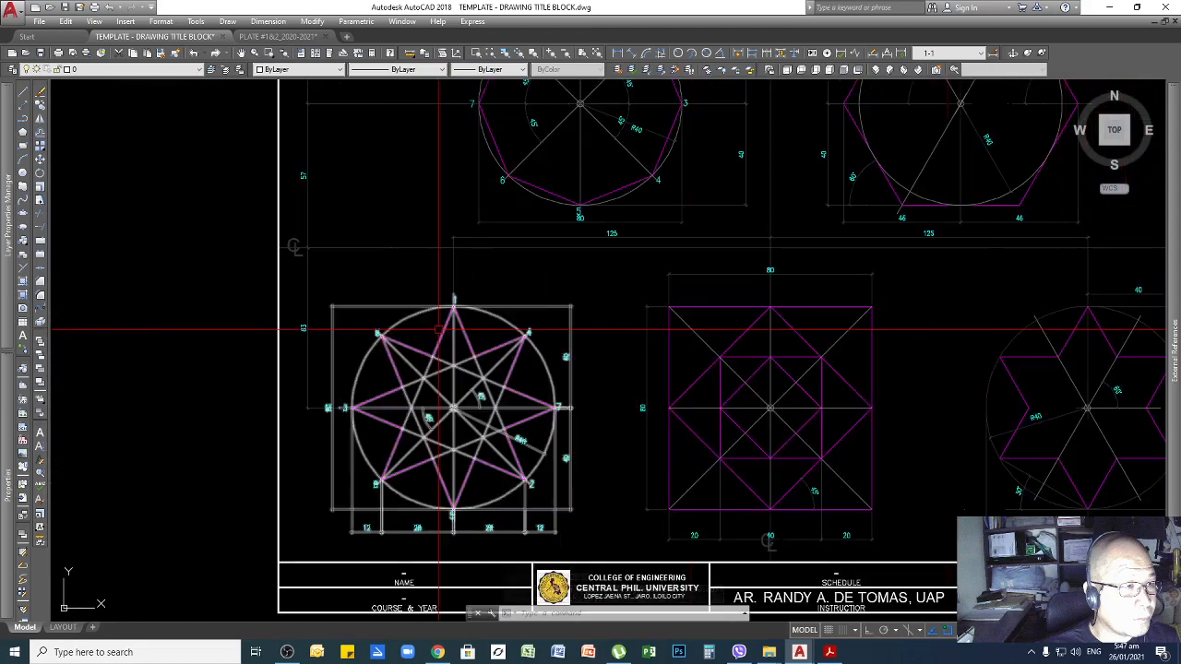
scroll(717, 252, down, 3)
scroll(509, 311, up, 6)
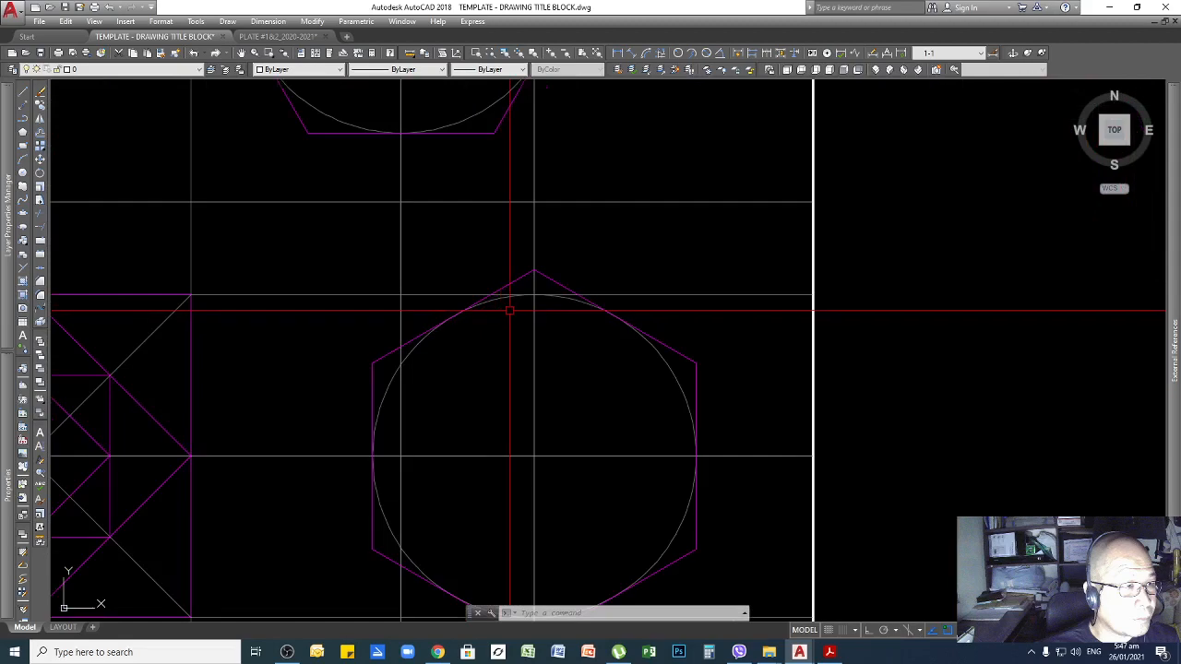
scroll(529, 277, down, 4)
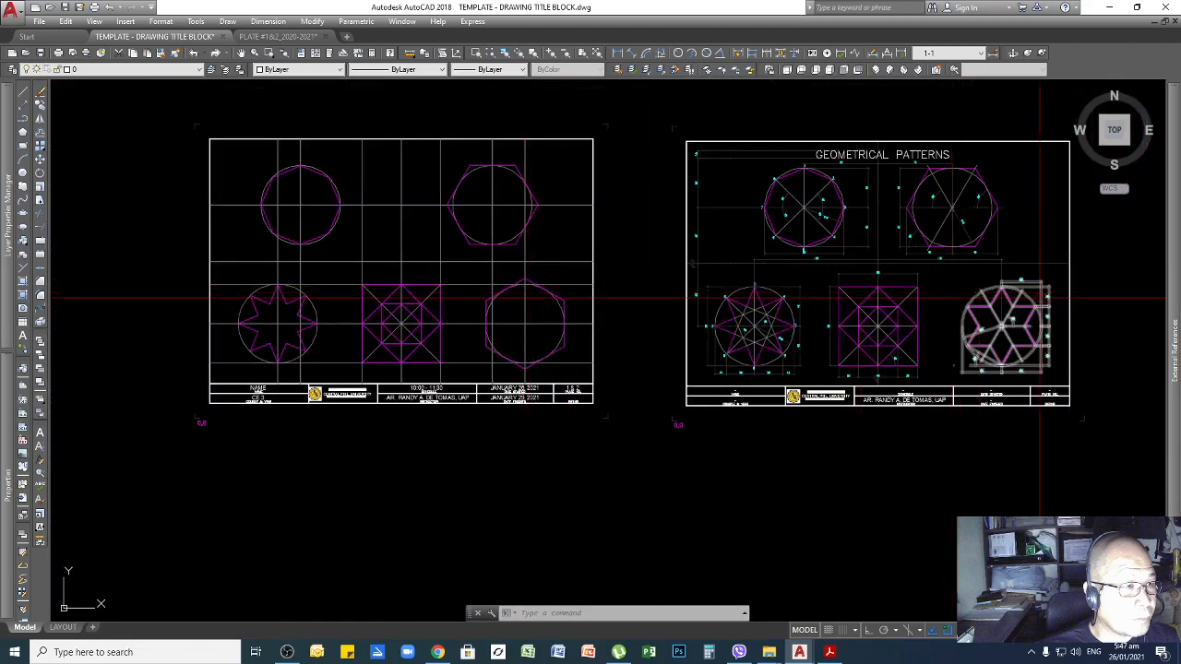
scroll(1006, 304, up, 2)
scroll(1006, 302, down, 2)
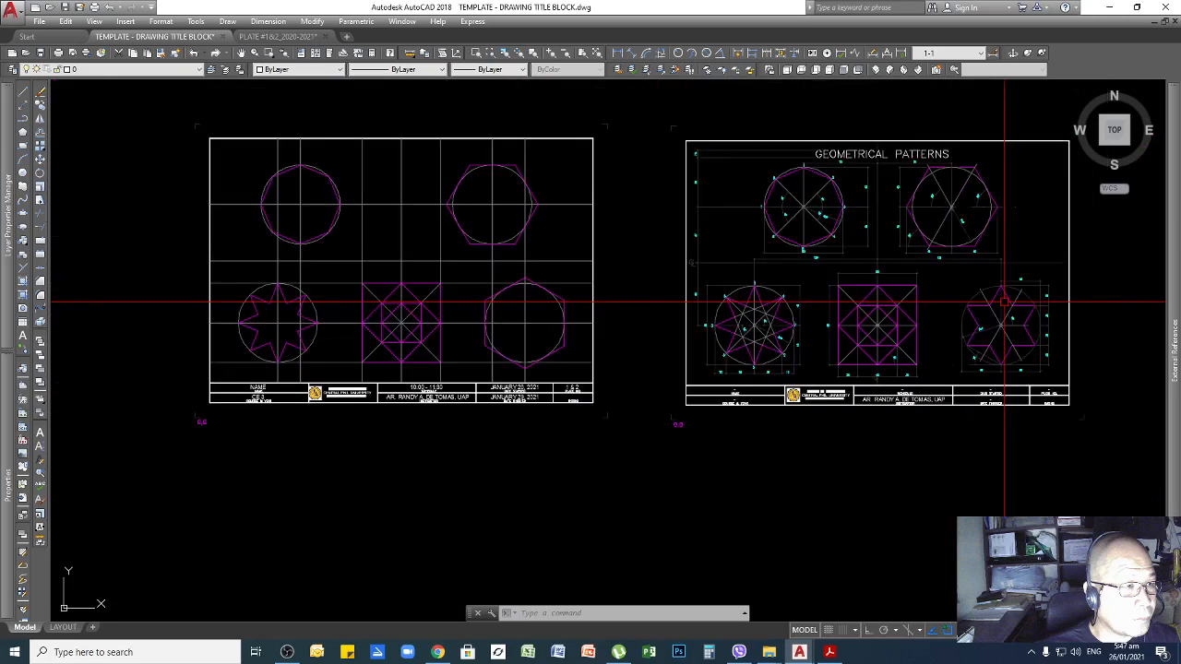
scroll(1005, 303, up, 1)
scroll(1006, 303, down, 1)
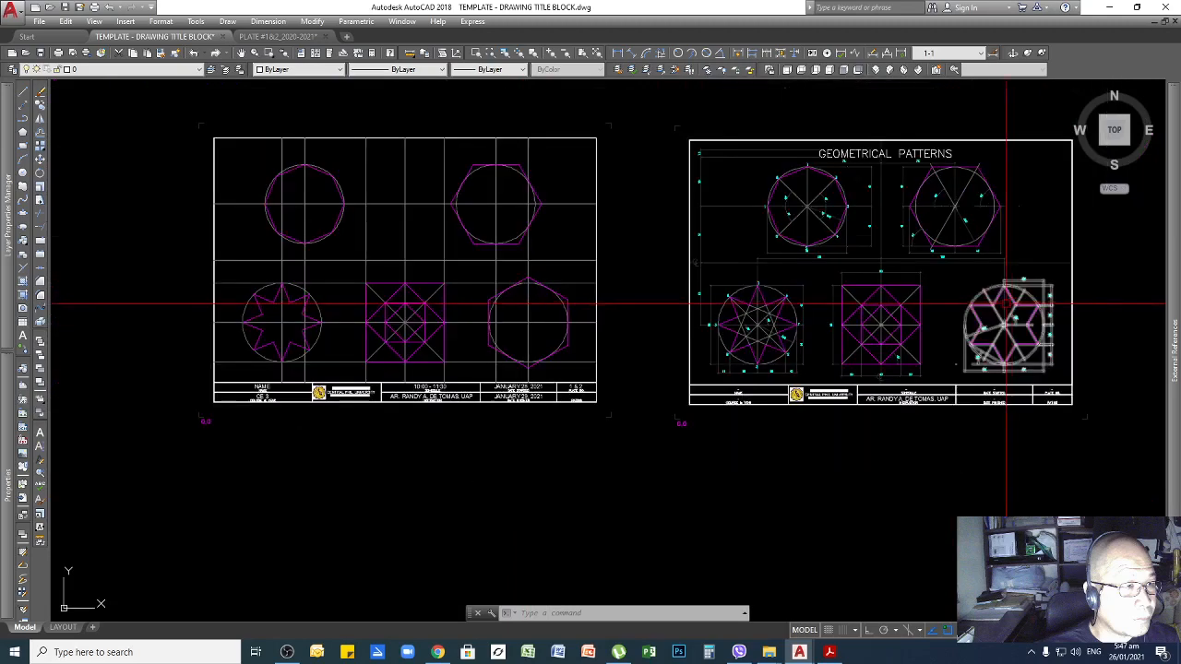
scroll(554, 296, up, 3)
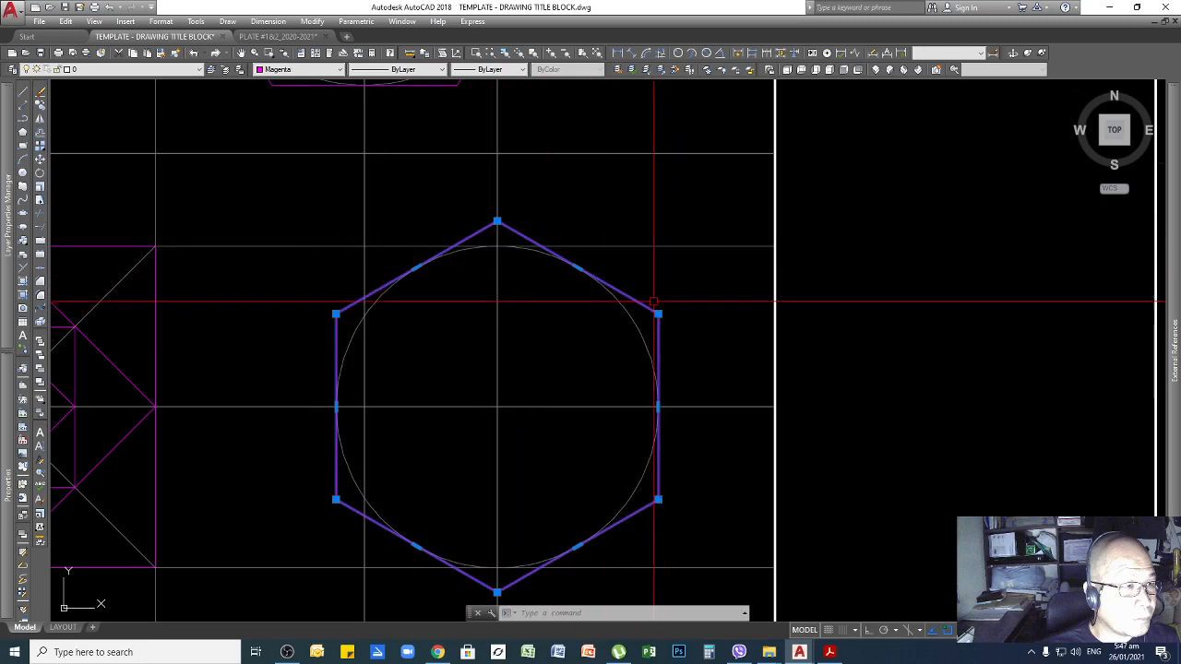
Erase the magenta hexagon circumscribed about the lower-right circle
key(Escape)
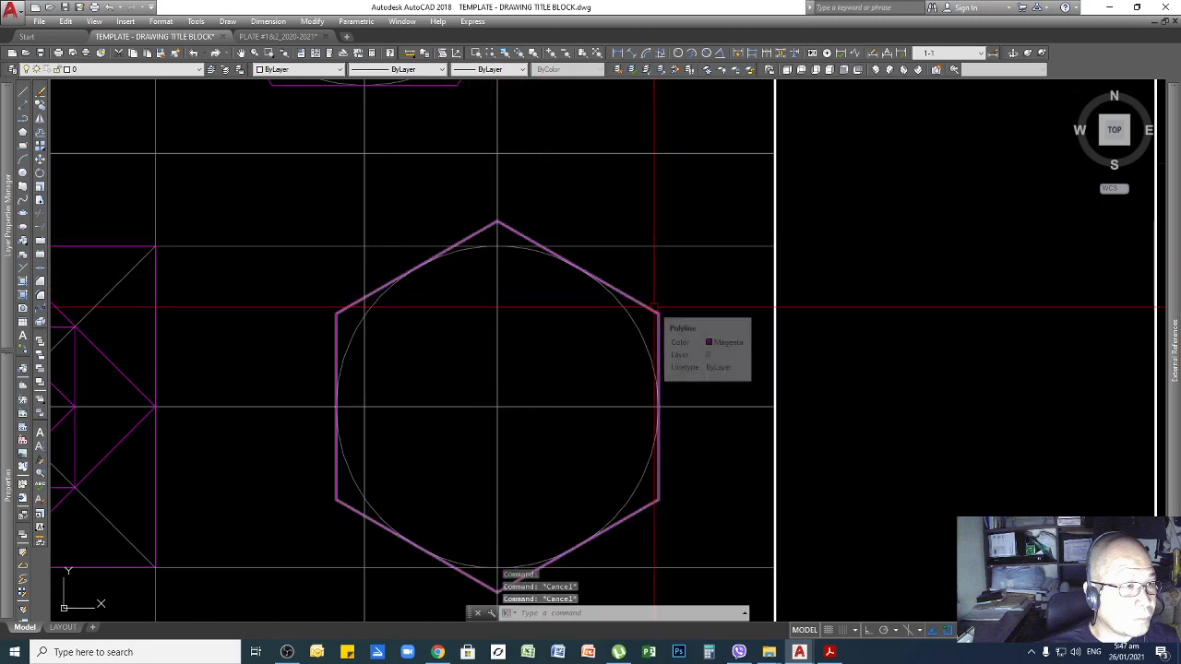
click(654, 307)
key(Delete)
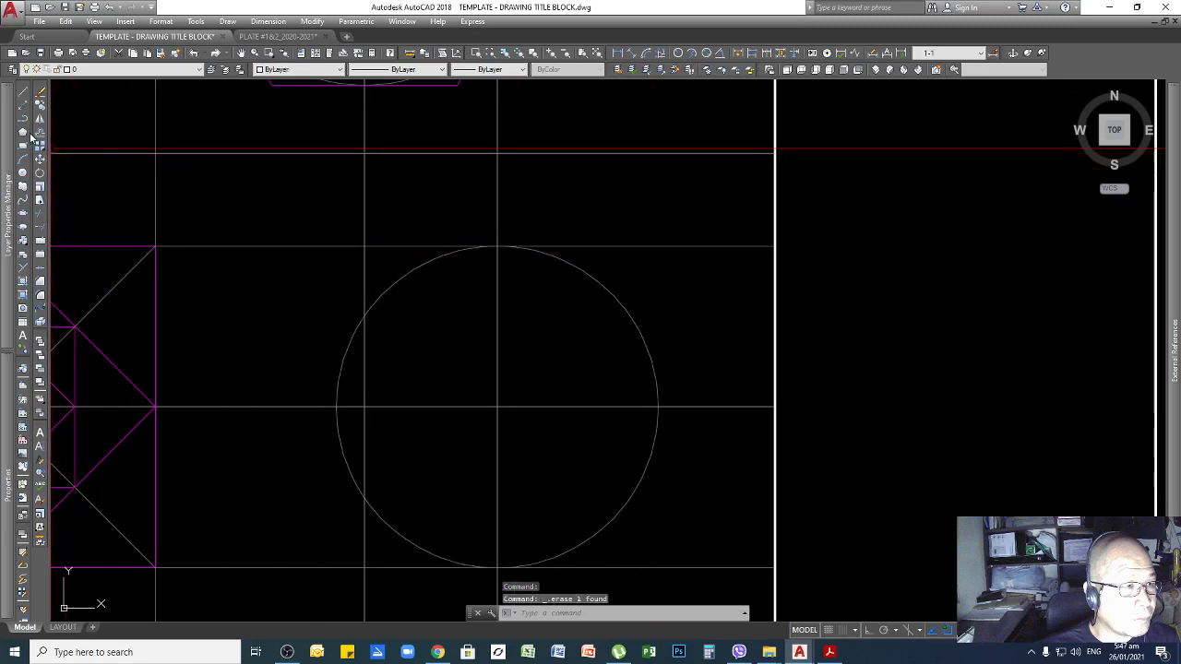
Draw a 6-sided polygon inscribed in the lower-right circle, centered on it with a vertex at the circle's top quadrant
scroll(577, 397, down, 2)
scroll(500, 231, up, 1)
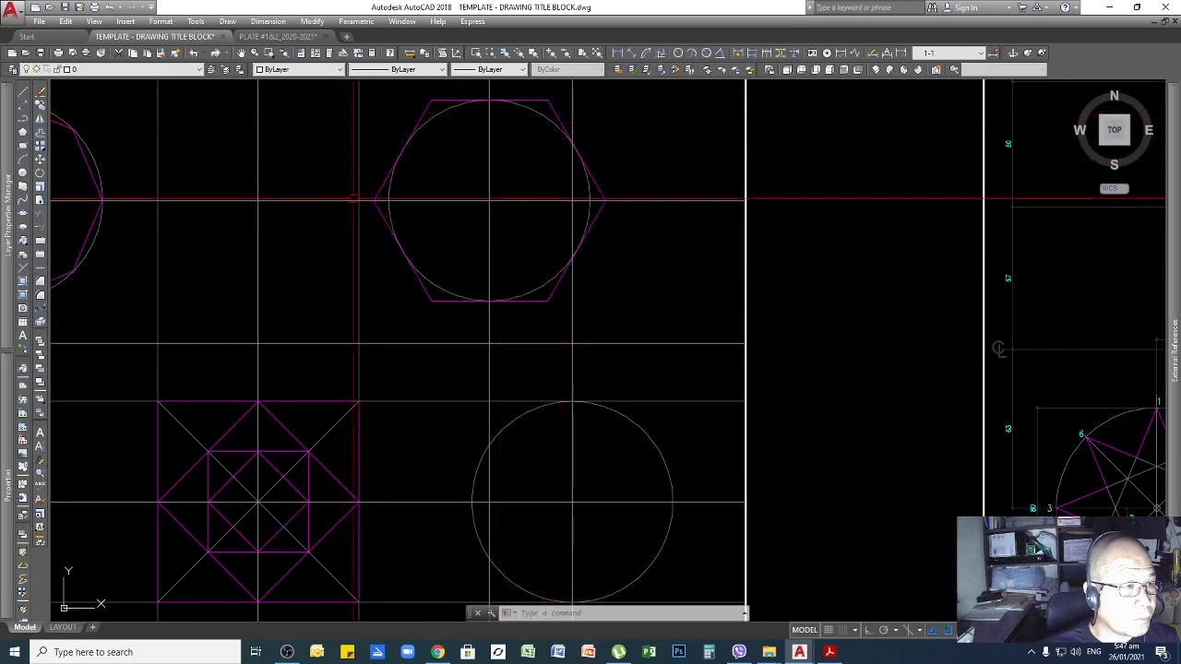
click(23, 134)
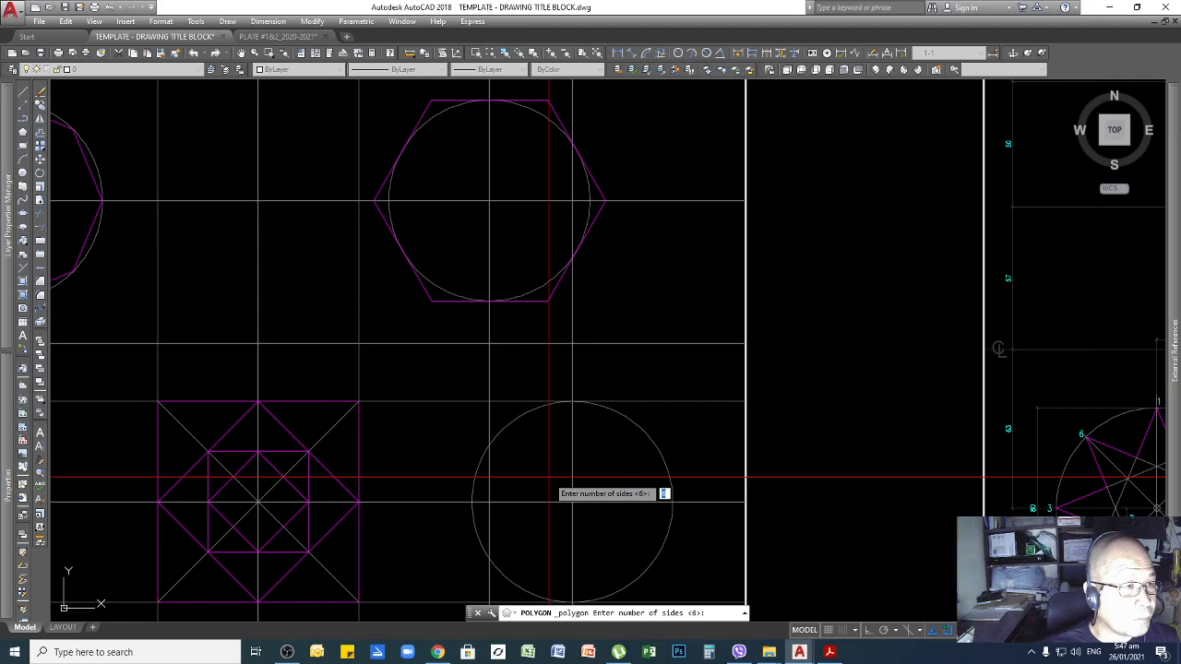
key(Return)
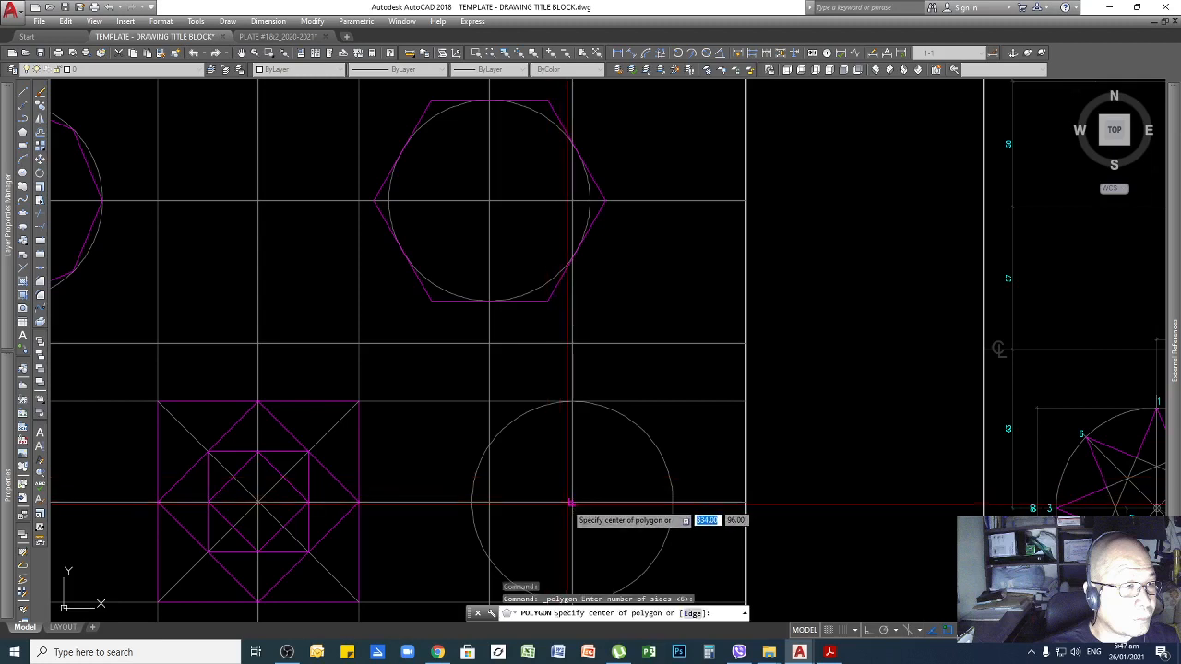
click(572, 503)
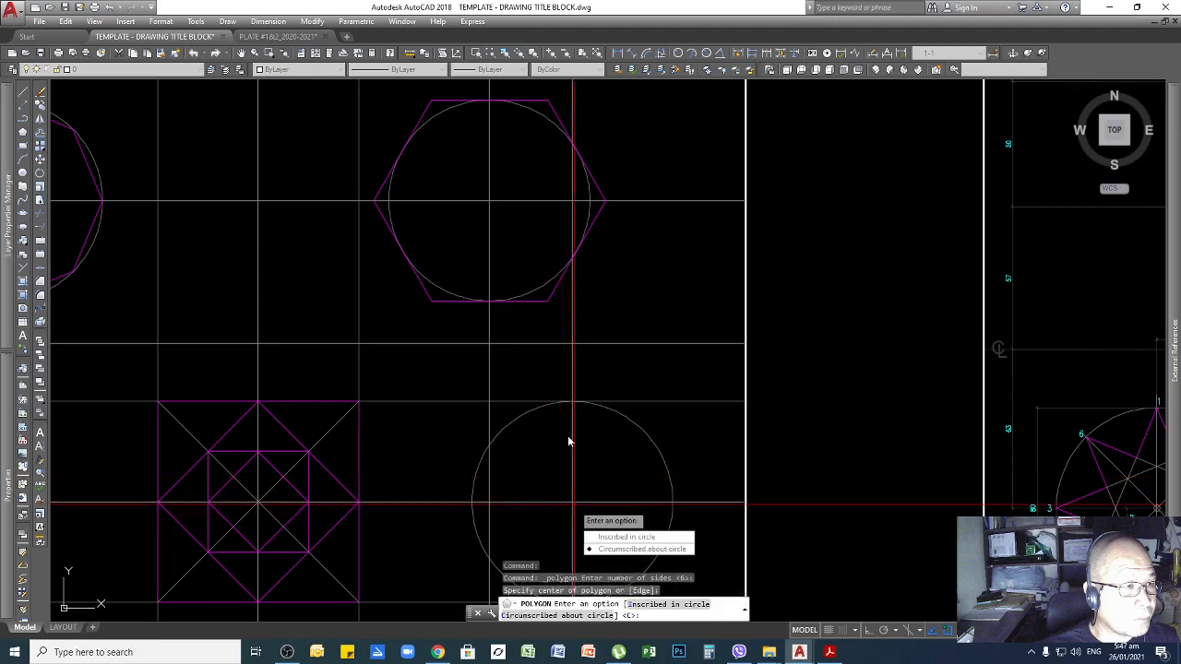
click(614, 536)
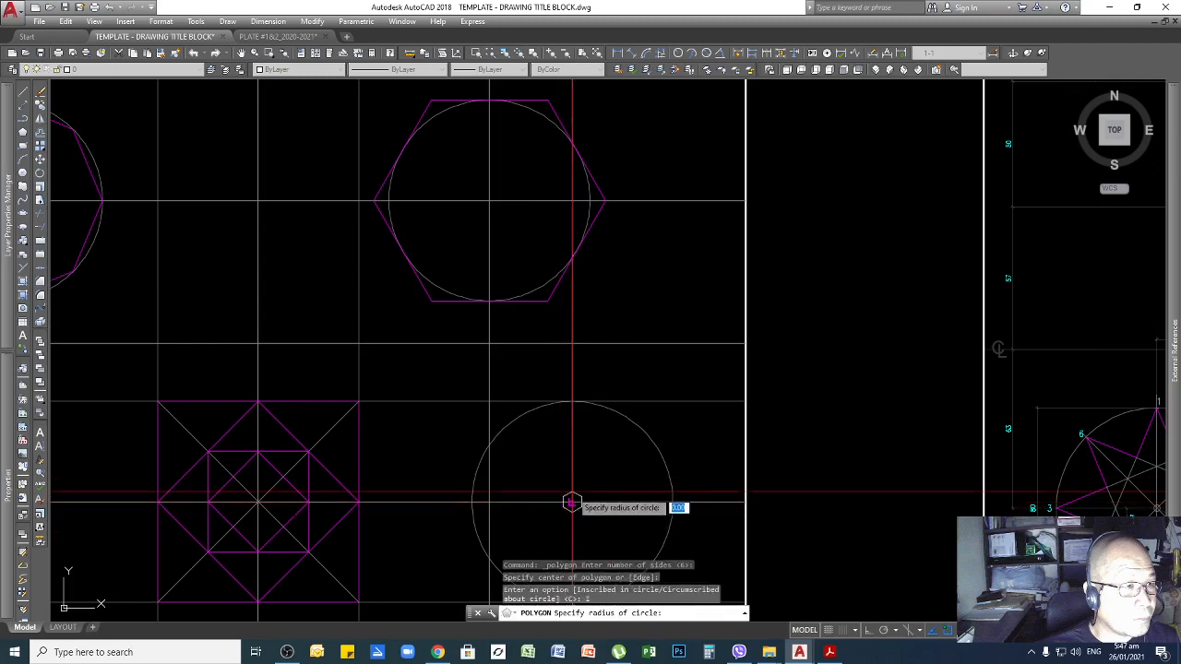
click(572, 403)
Draw the star's upright triangle with lines joining the inscribed hexagon's top, lower-right and lower-left vertices, ending back at the top
scroll(642, 320, down, 5)
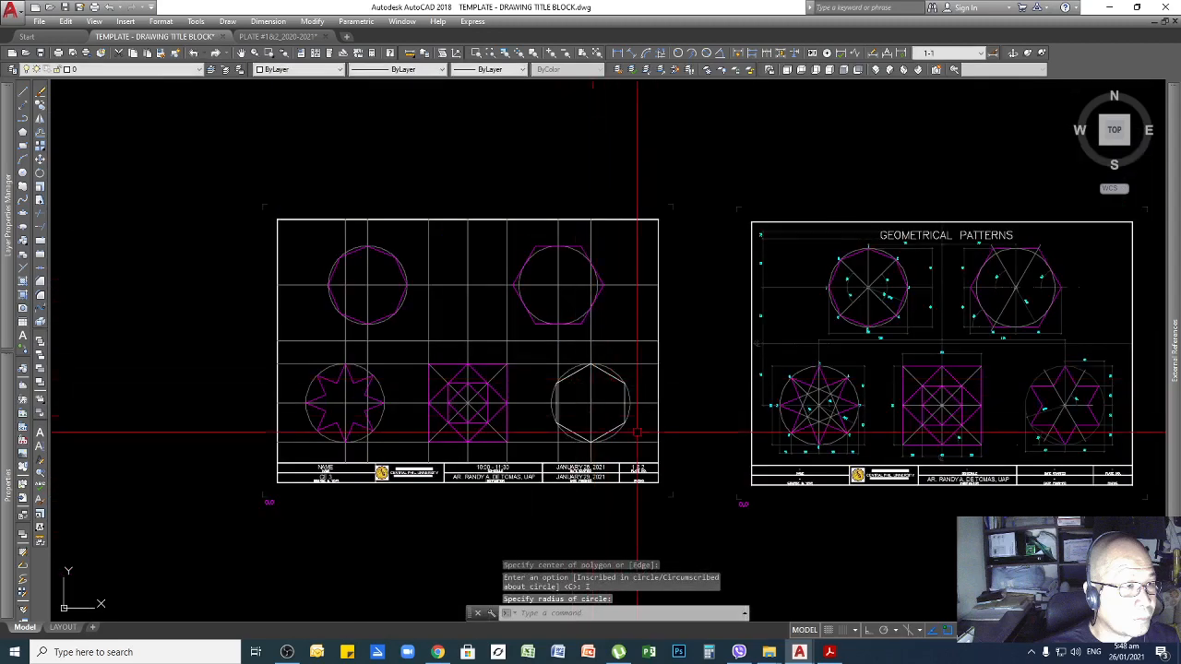
scroll(592, 314, up, 5)
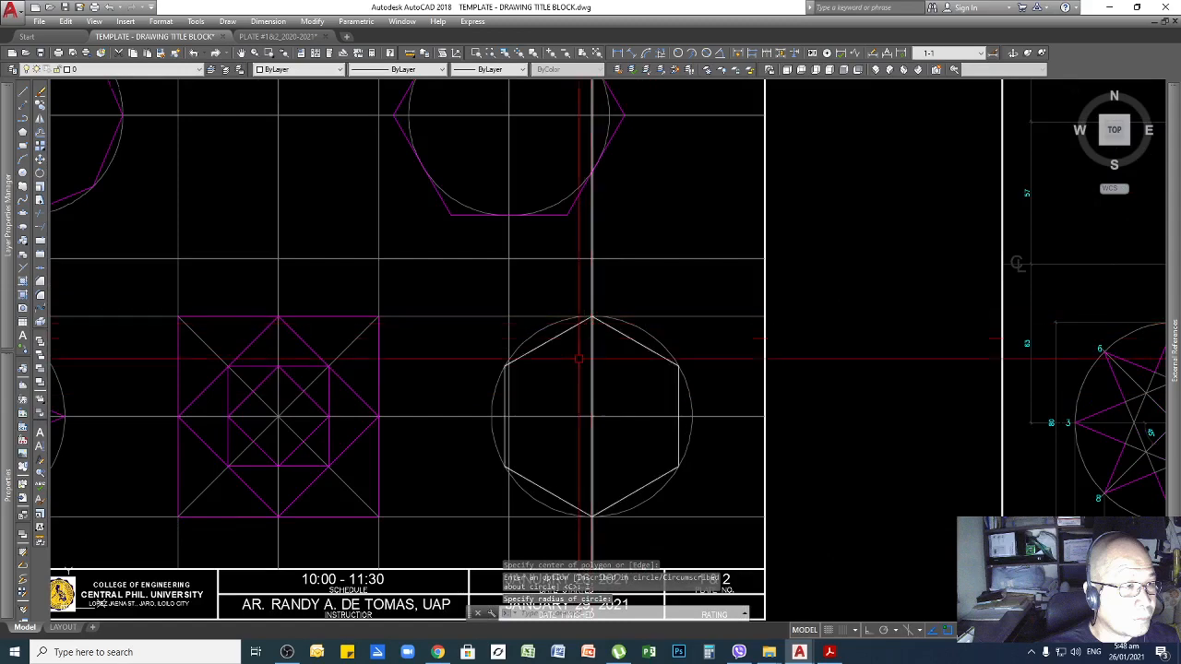
scroll(694, 391, down, 3)
scroll(686, 403, down, 1)
scroll(970, 395, up, 2)
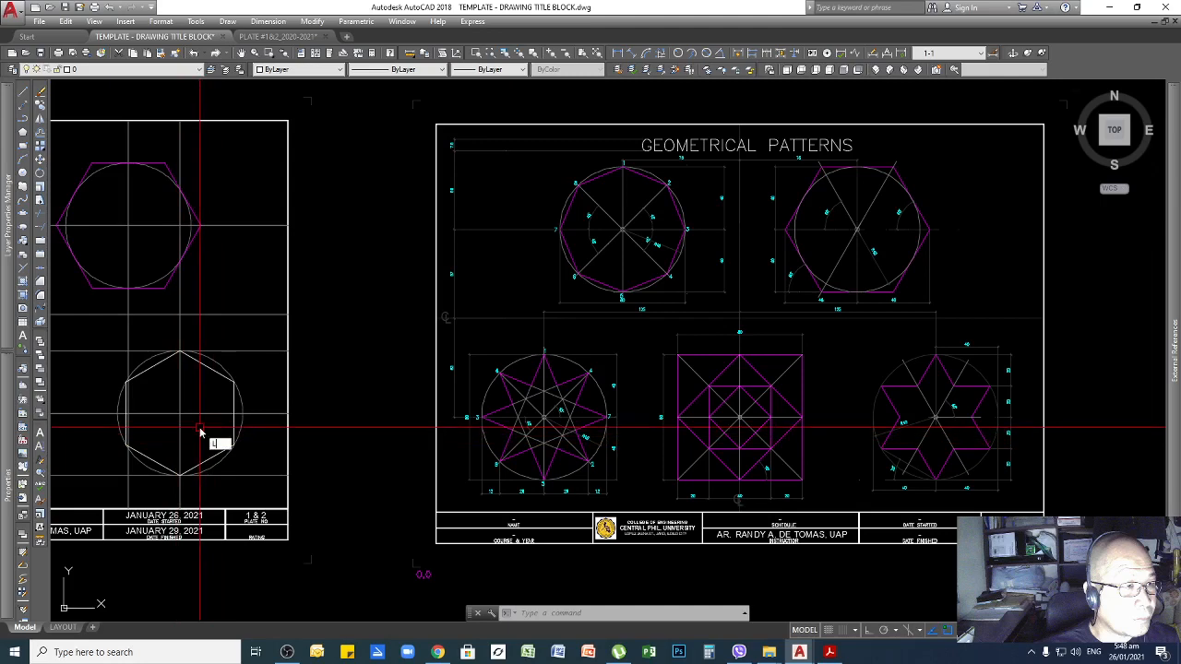
key(Return)
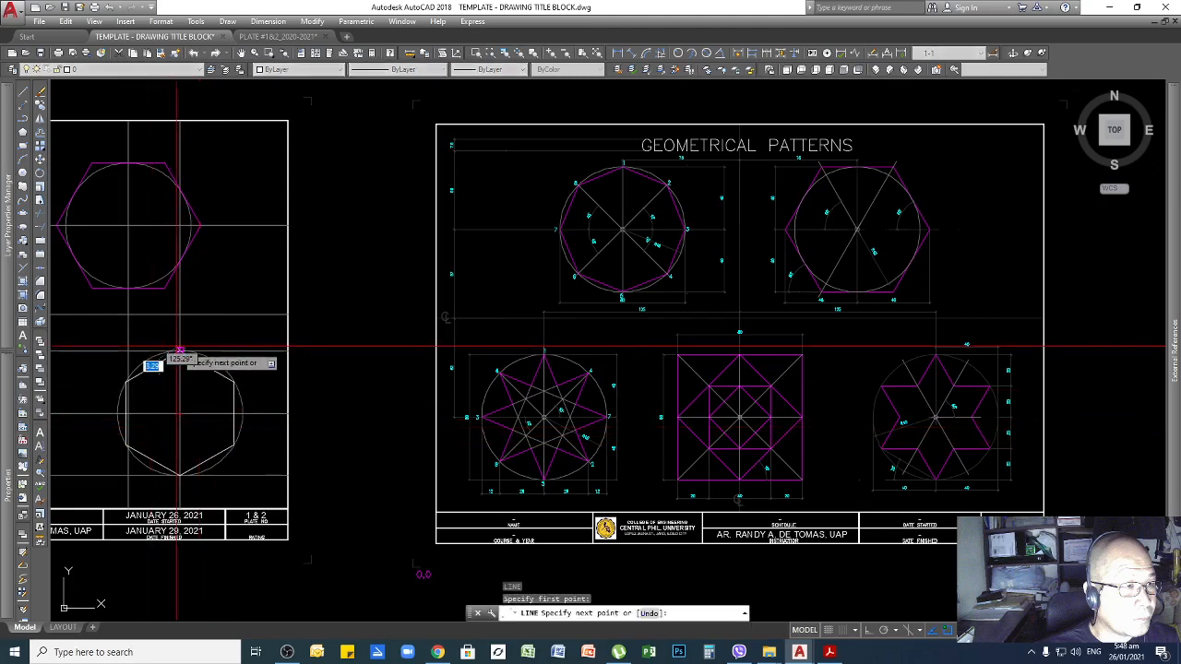
click(233, 447)
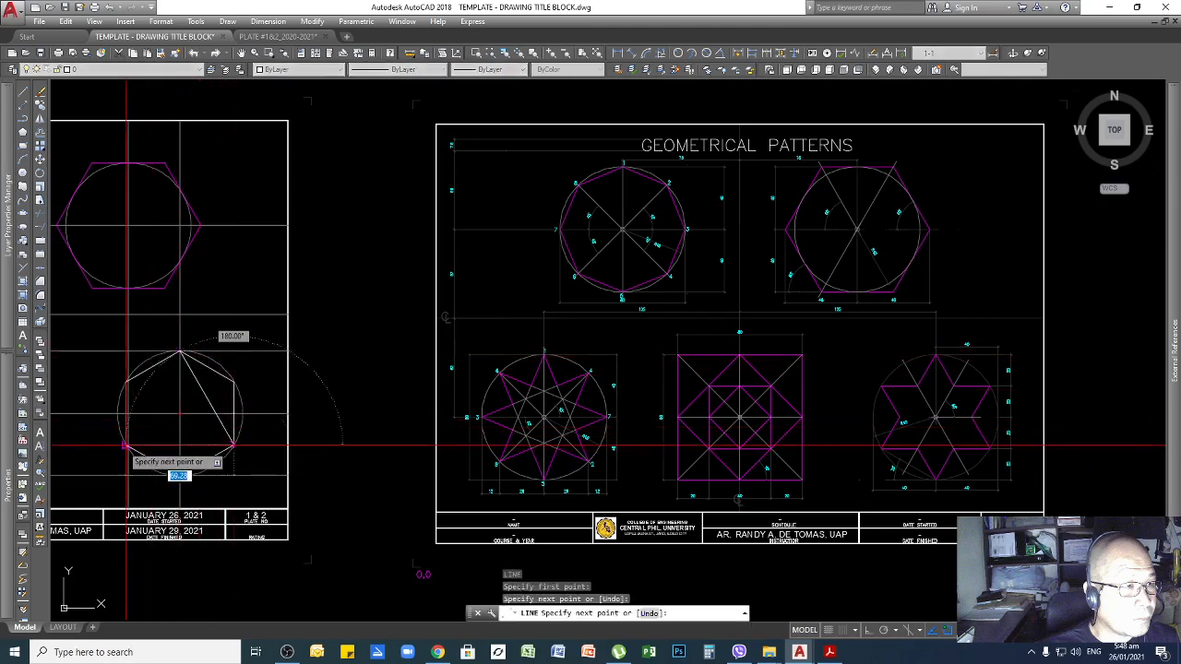
scroll(120, 443, up, 6)
click(194, 433)
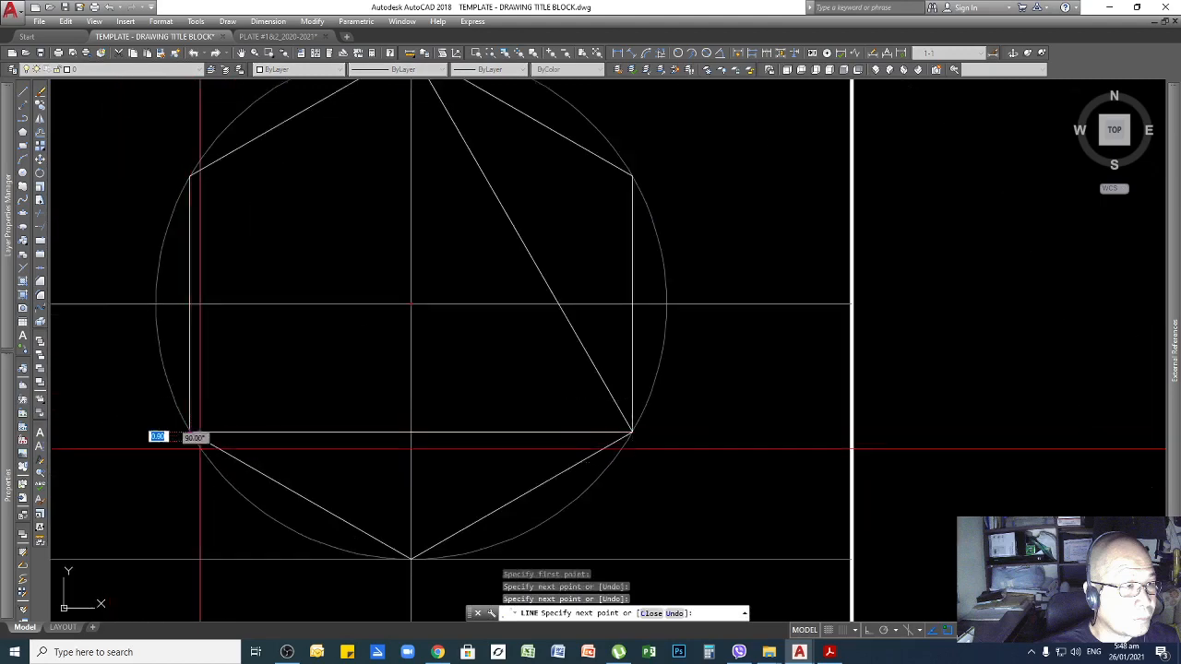
scroll(249, 461, down, 4)
click(320, 307)
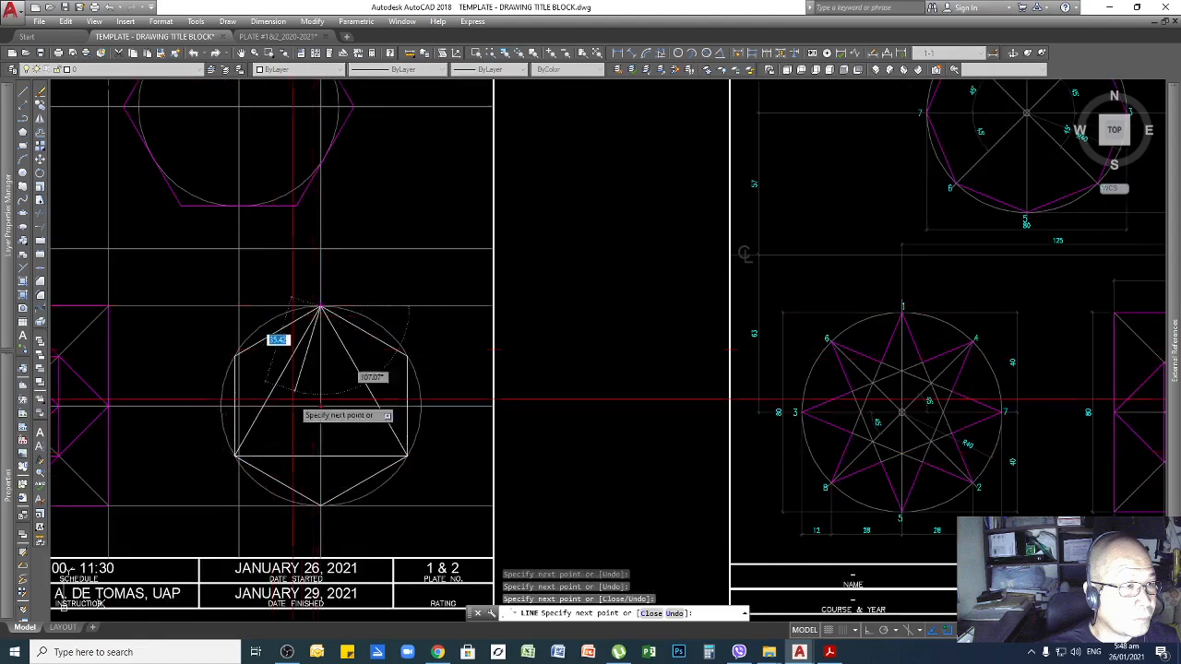
scroll(265, 406, down, 2)
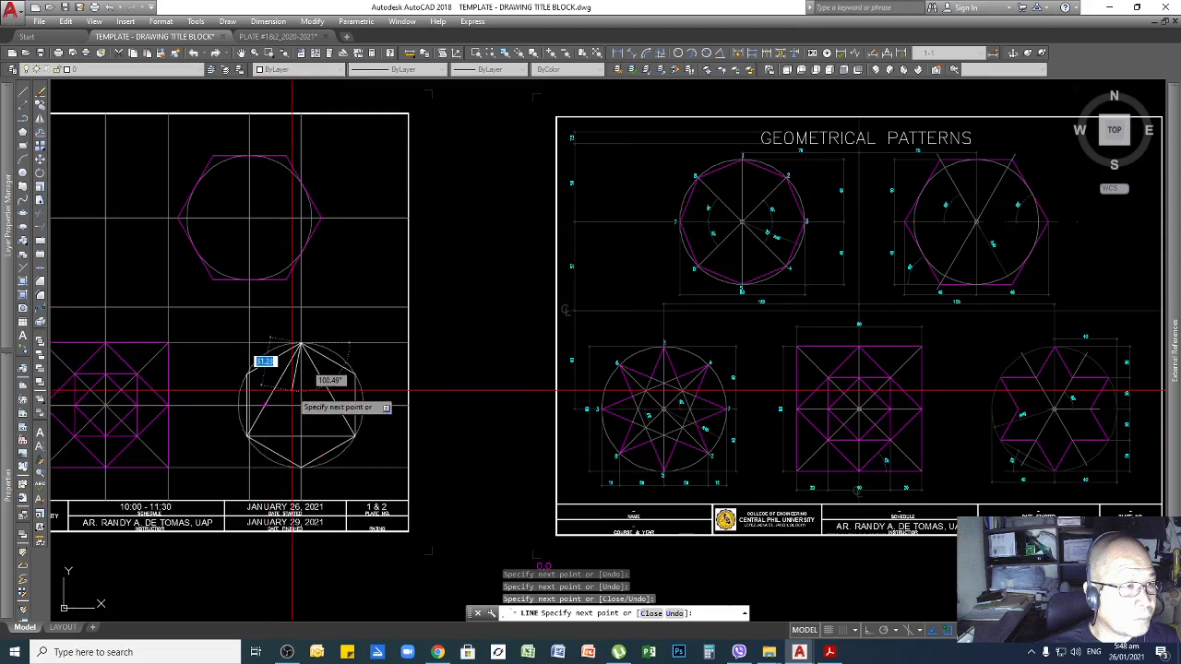
key(Return)
Draw the star's inverted triangle with lines joining the hexagon's bottom, upper-right and upper-left vertices, ending back at the bottom
key(Return)
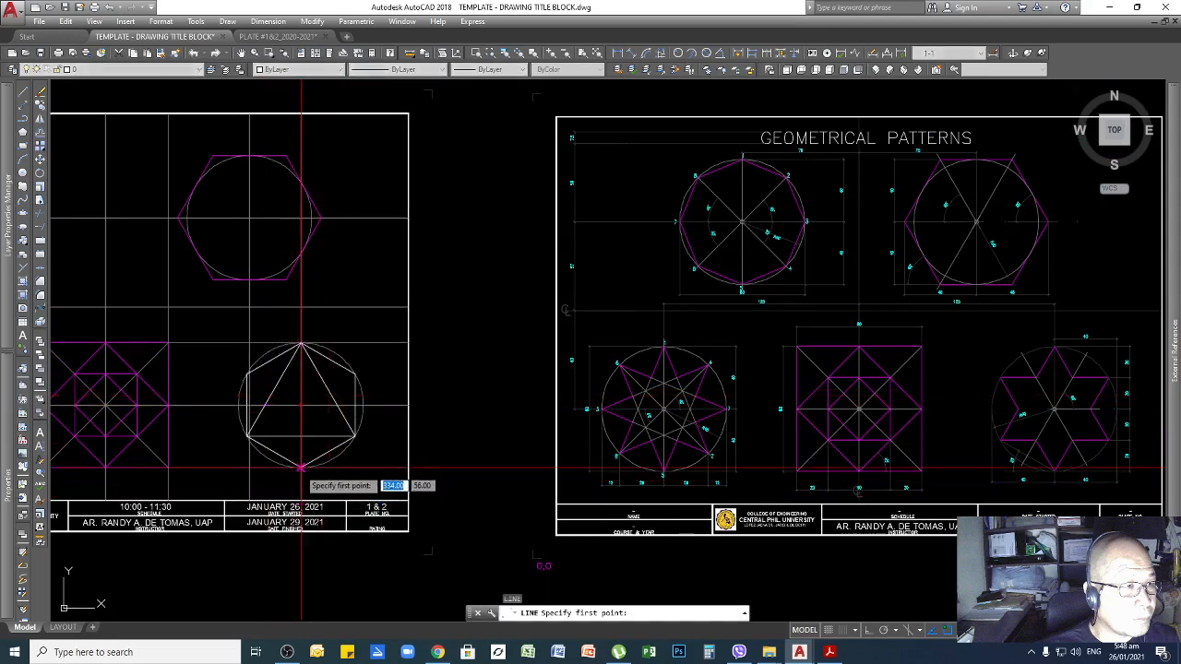
click(301, 468)
click(355, 375)
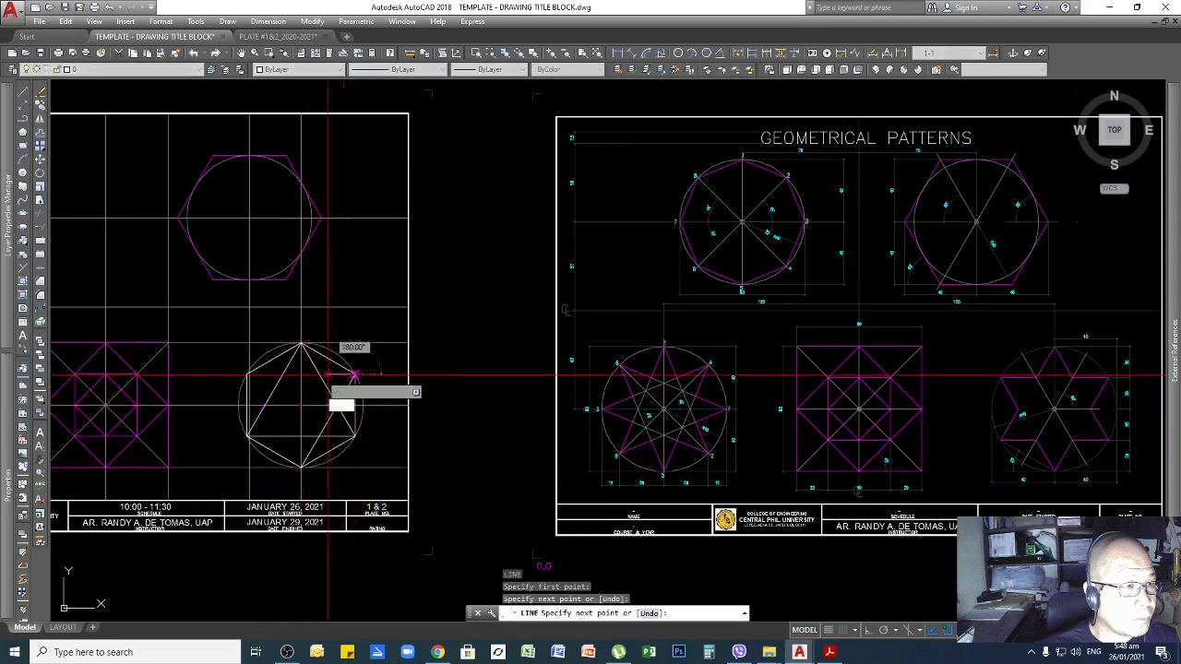
click(247, 373)
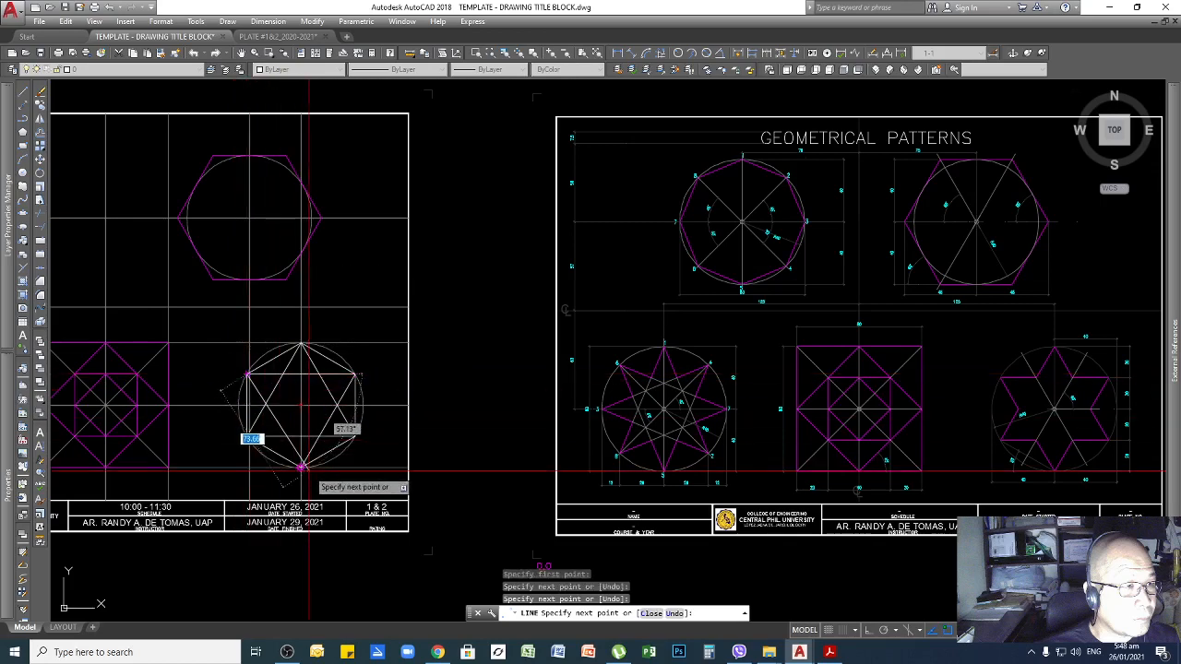
click(301, 468)
key(Return)
Erase the inscribed hexagon around the two star triangles
scroll(332, 375, up, 4)
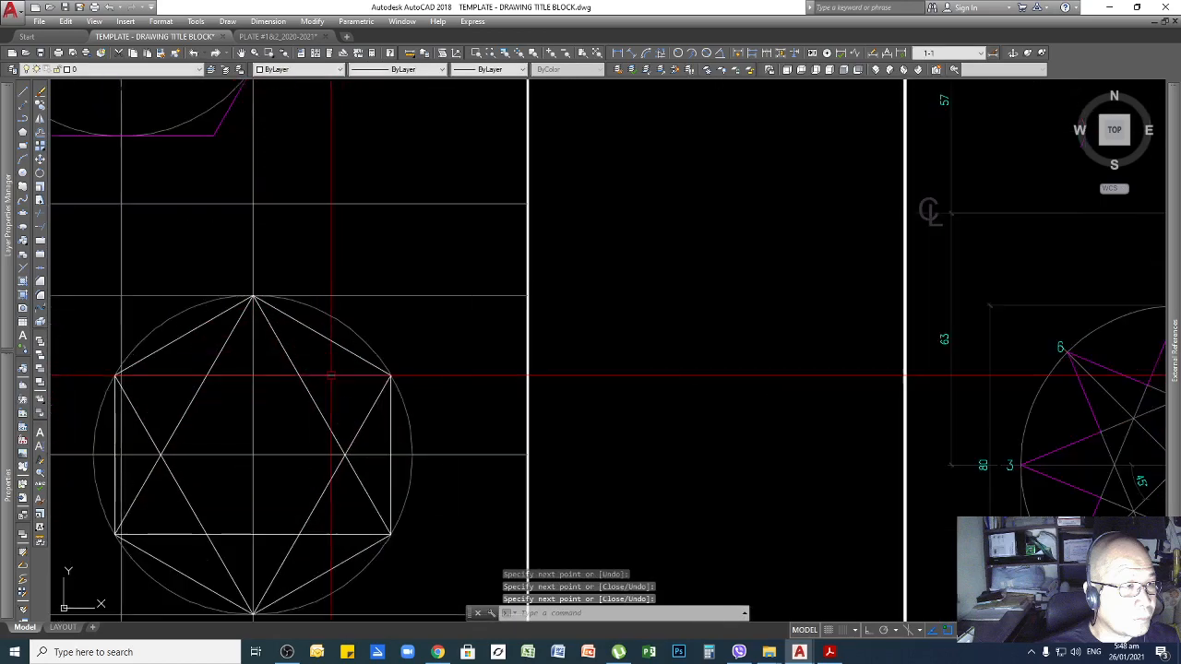
click(323, 335)
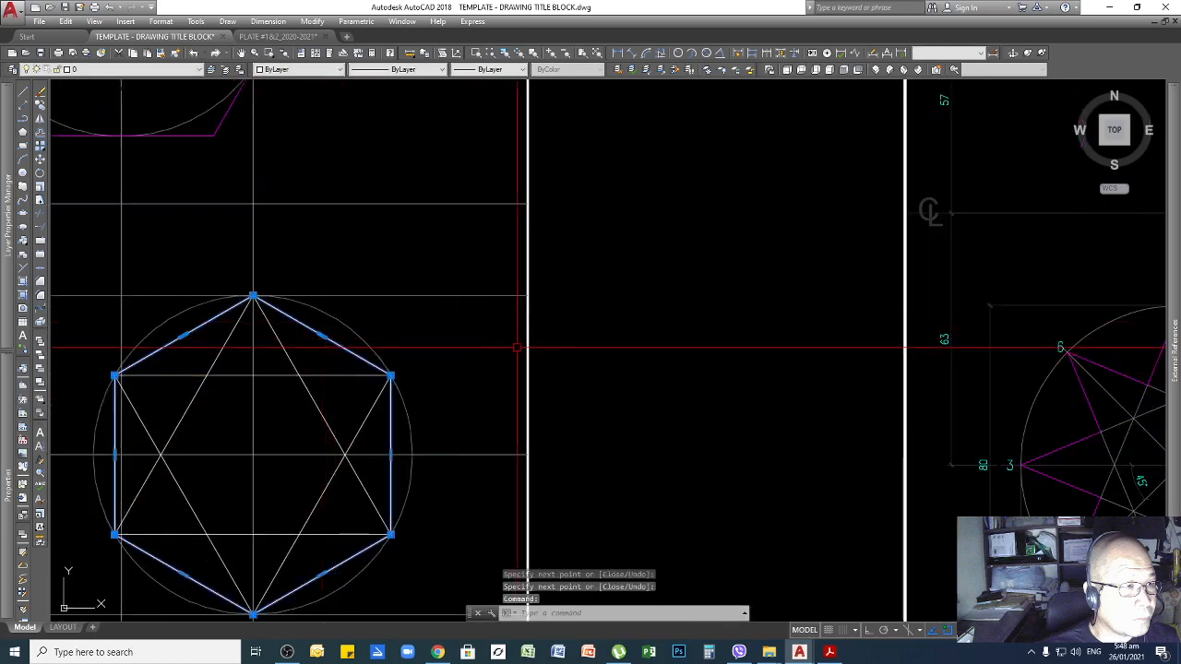
key(Delete)
Try matching the star's triangle lines to the upper-right hexagon's magenta properties, and undo the property match
scroll(717, 360, down, 2)
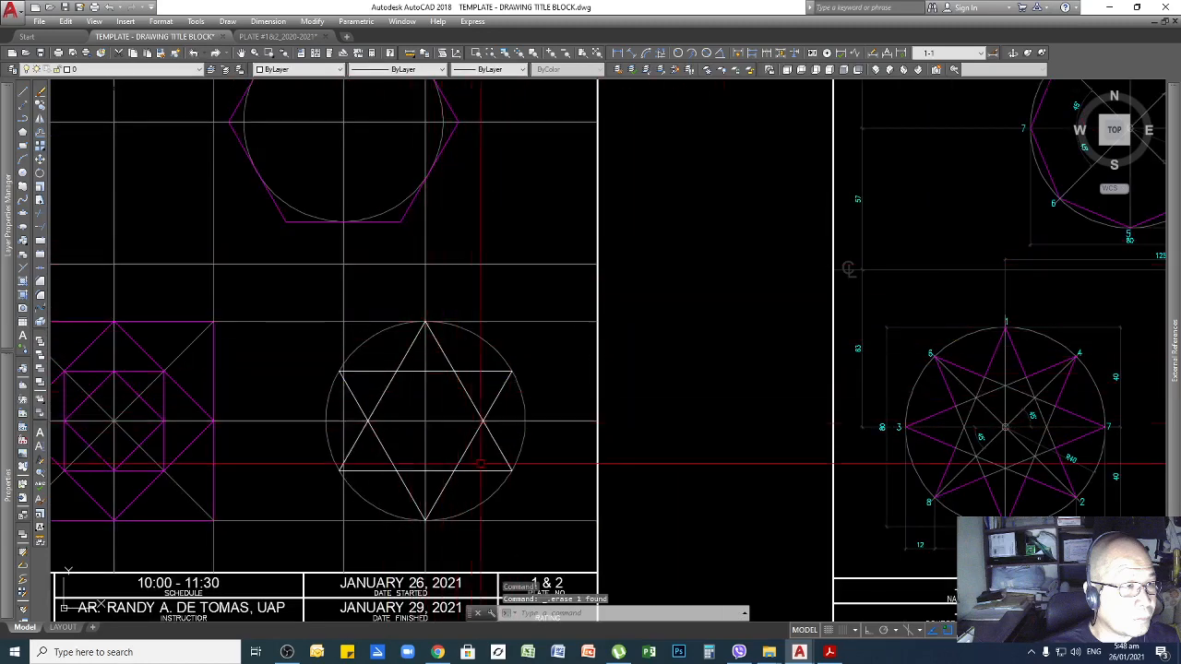
click(161, 56)
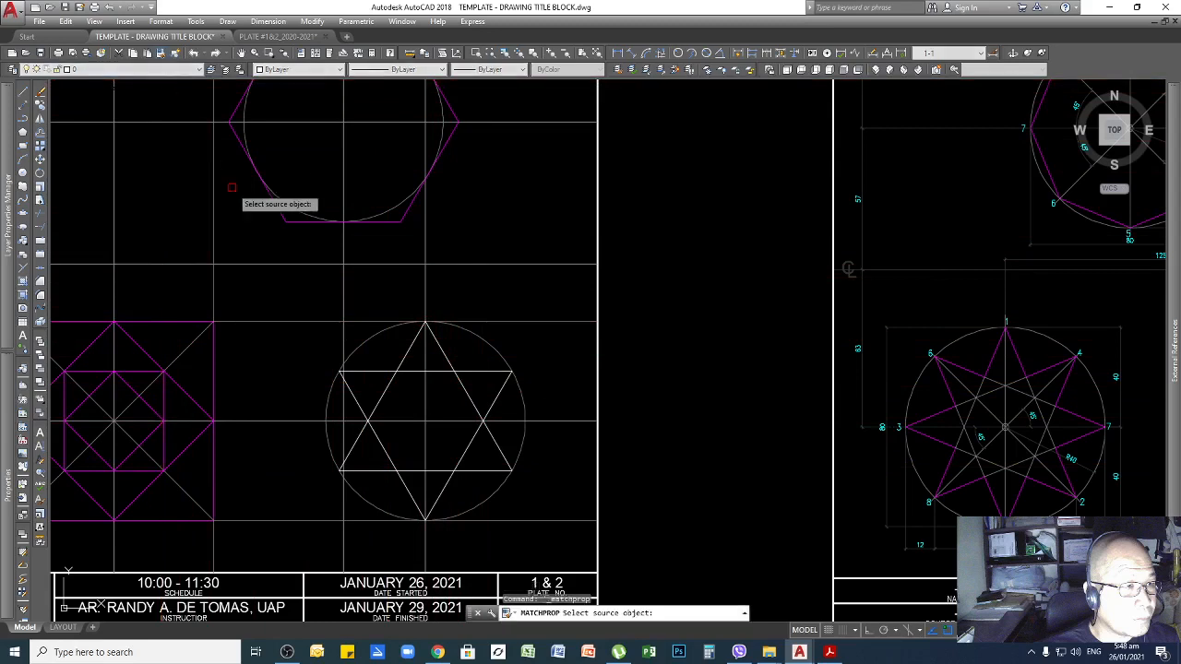
click(282, 216)
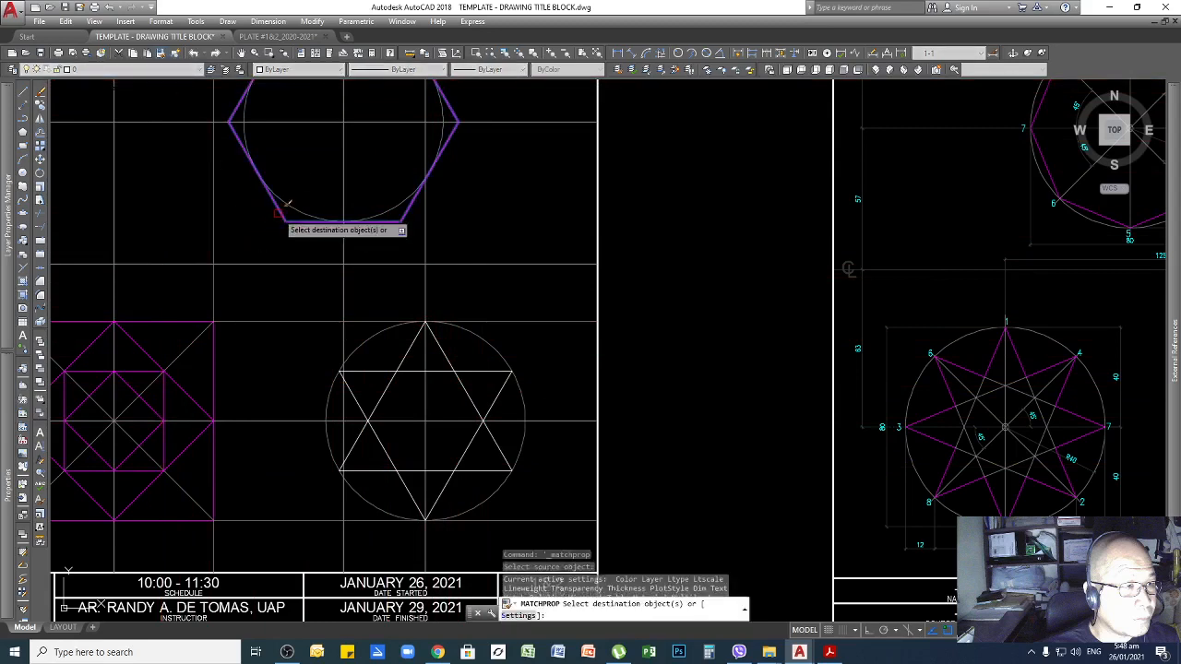
click(464, 362)
click(452, 362)
click(401, 365)
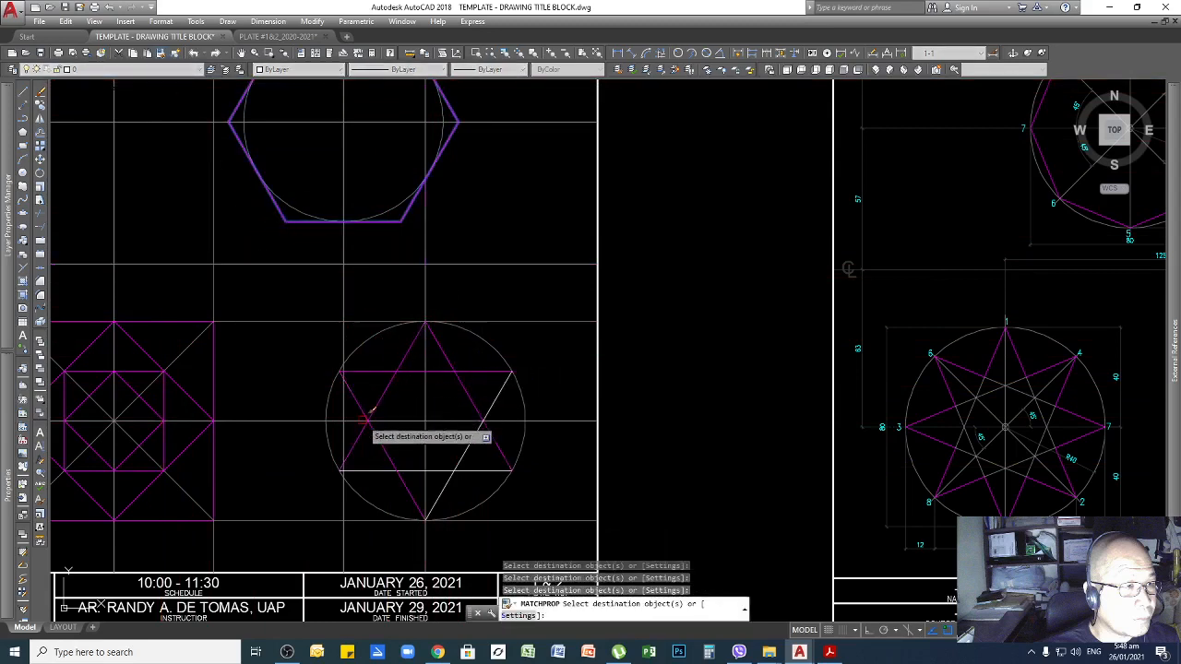
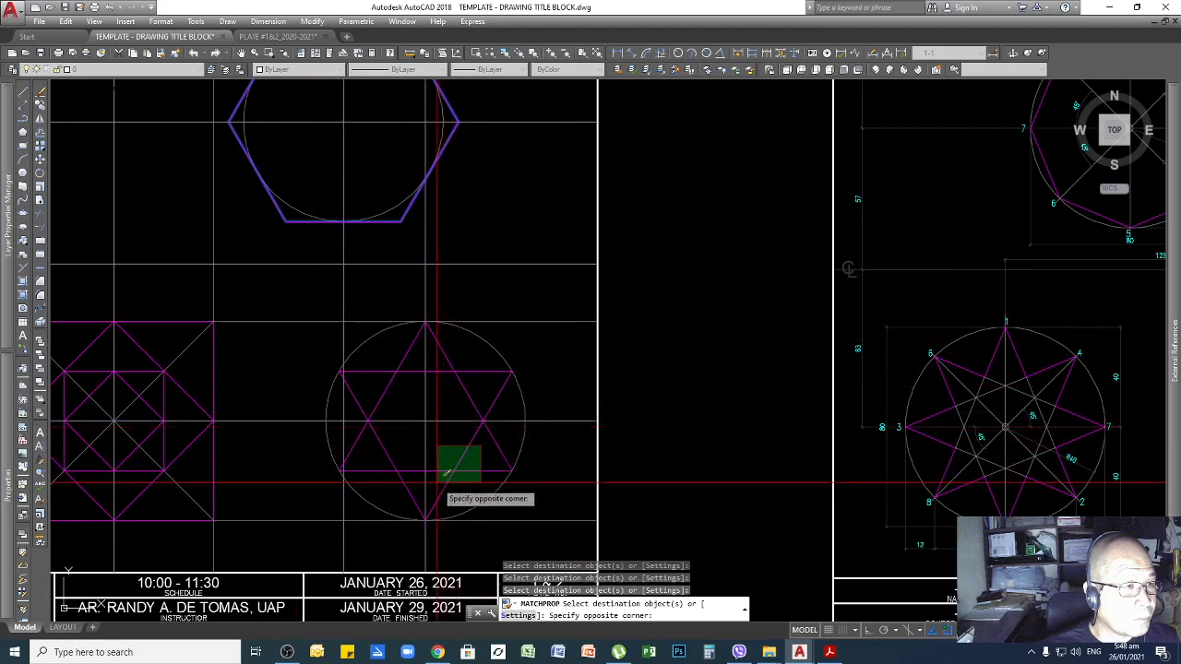
click(440, 479)
key(Return)
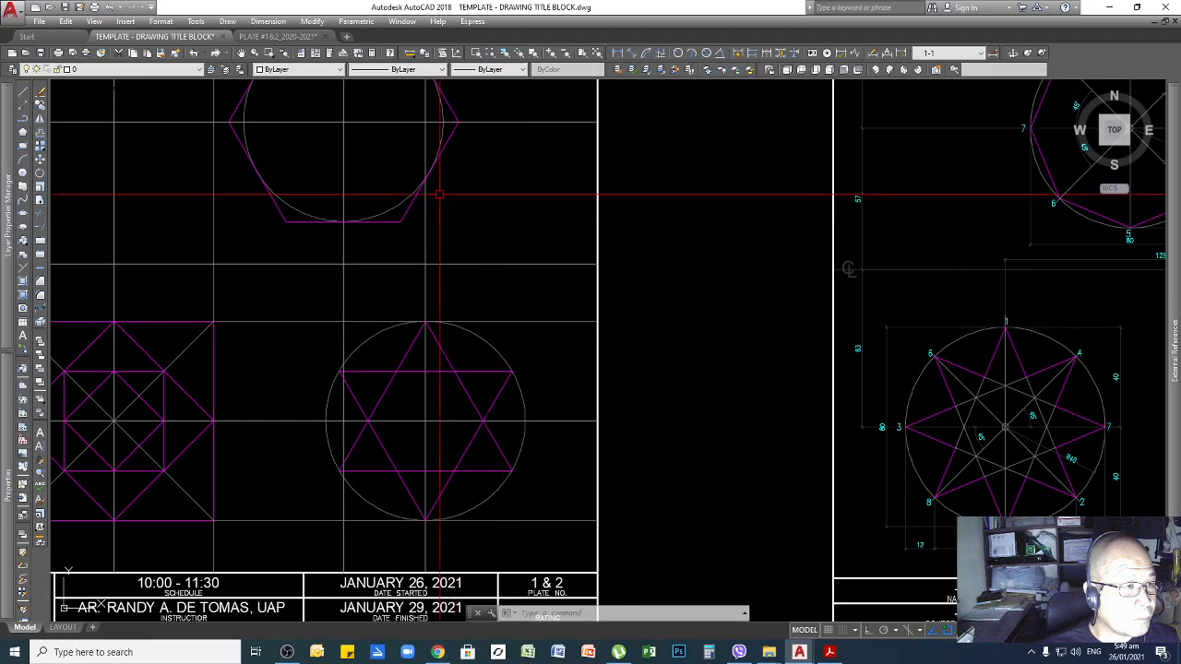
click(194, 53)
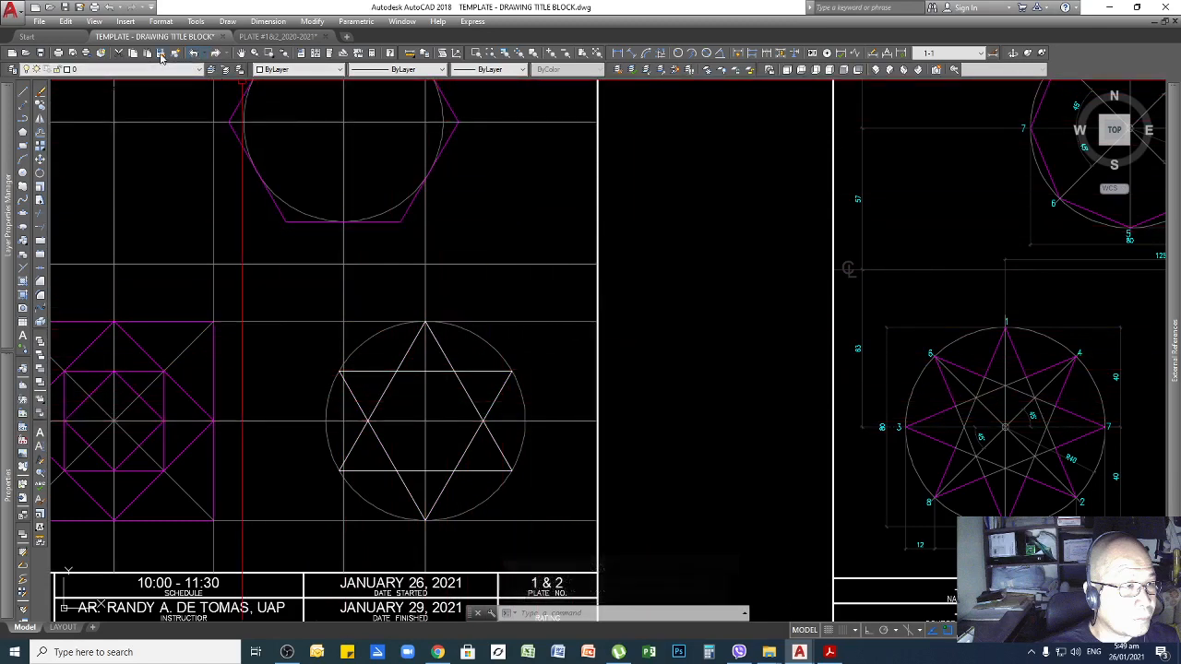
Use Match Properties to apply the upper-right hexagon's magenta properties to all six star lines, leaving the circle out
click(160, 54)
click(284, 214)
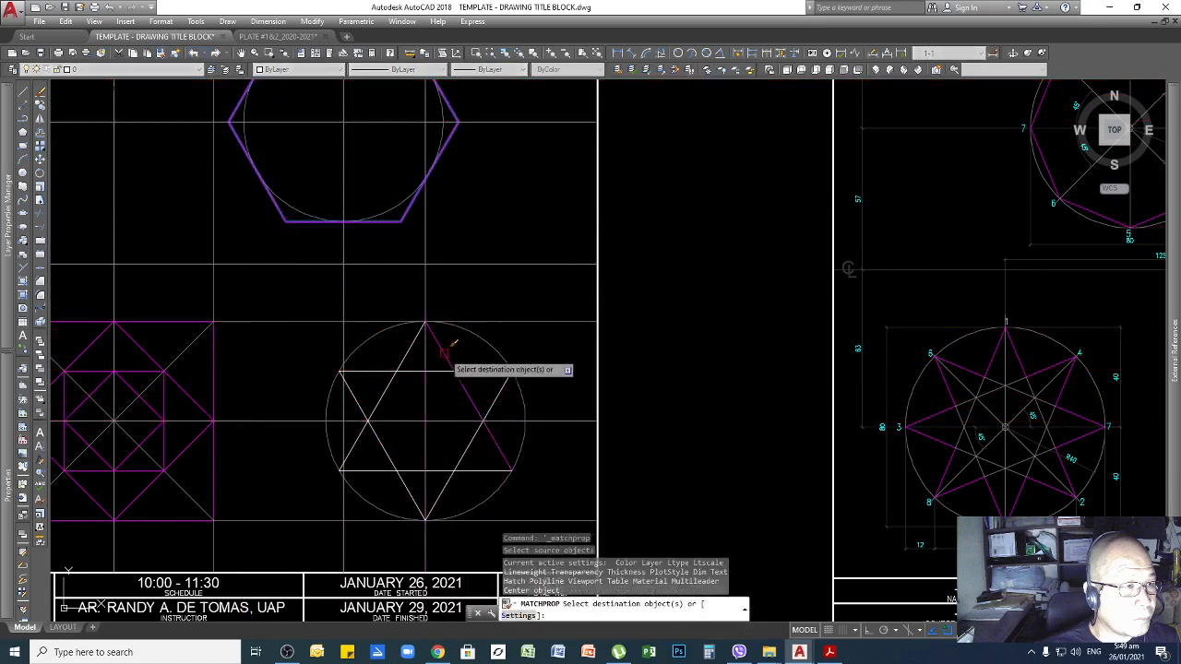
click(273, 351)
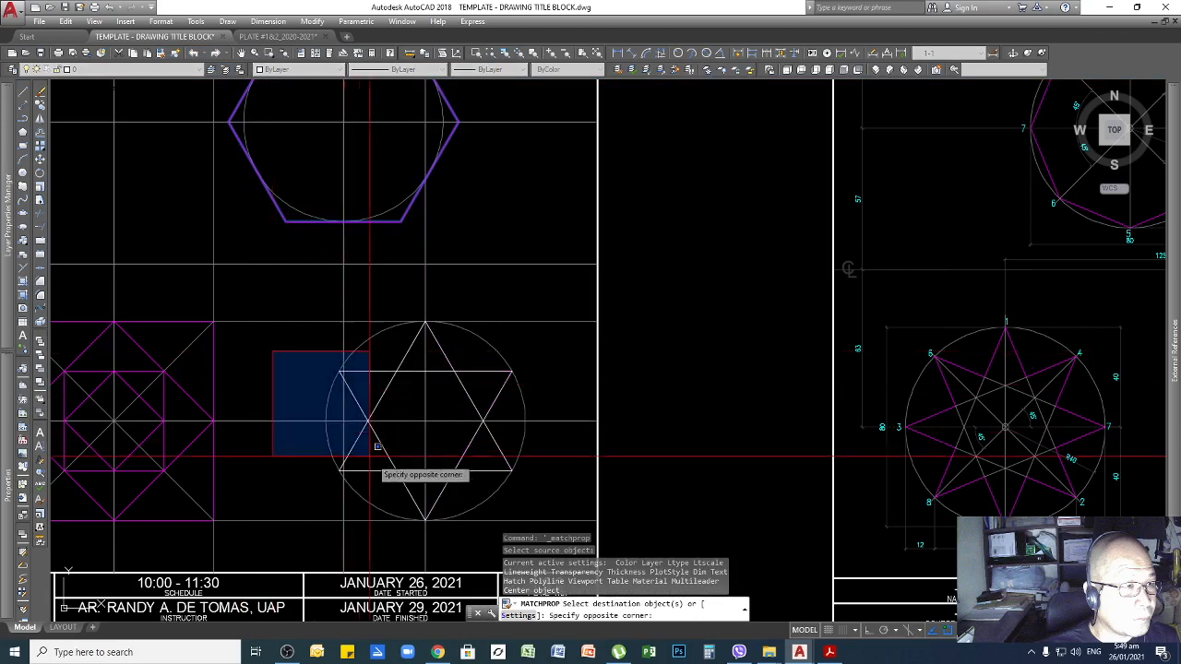
click(568, 492)
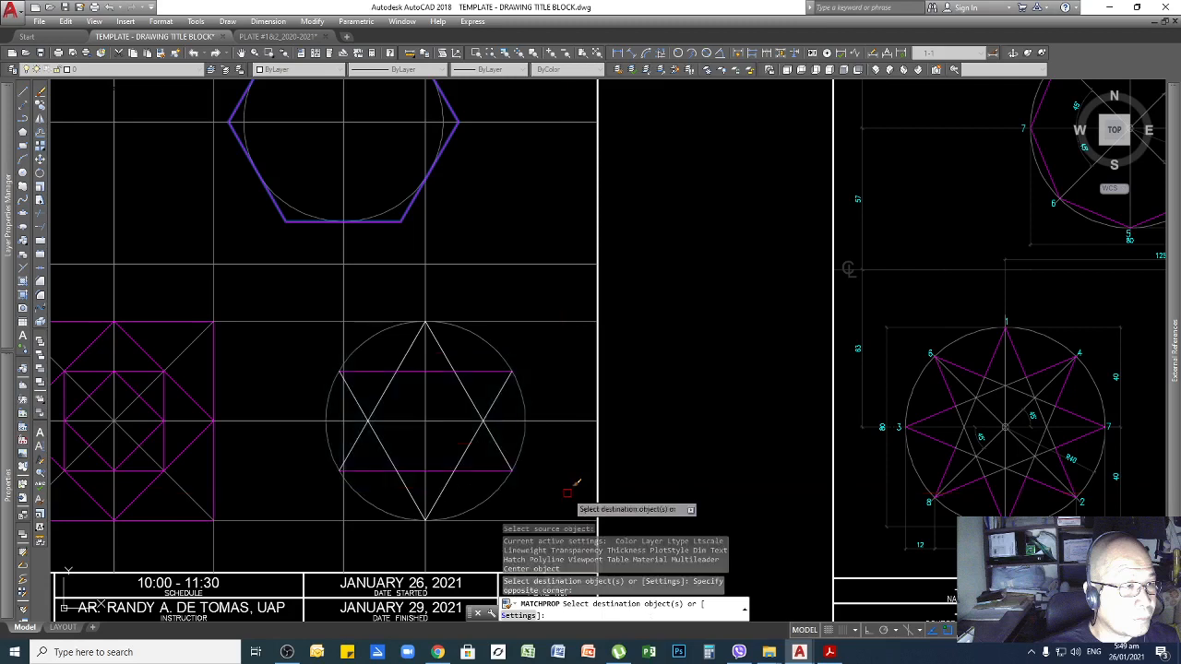
click(411, 325)
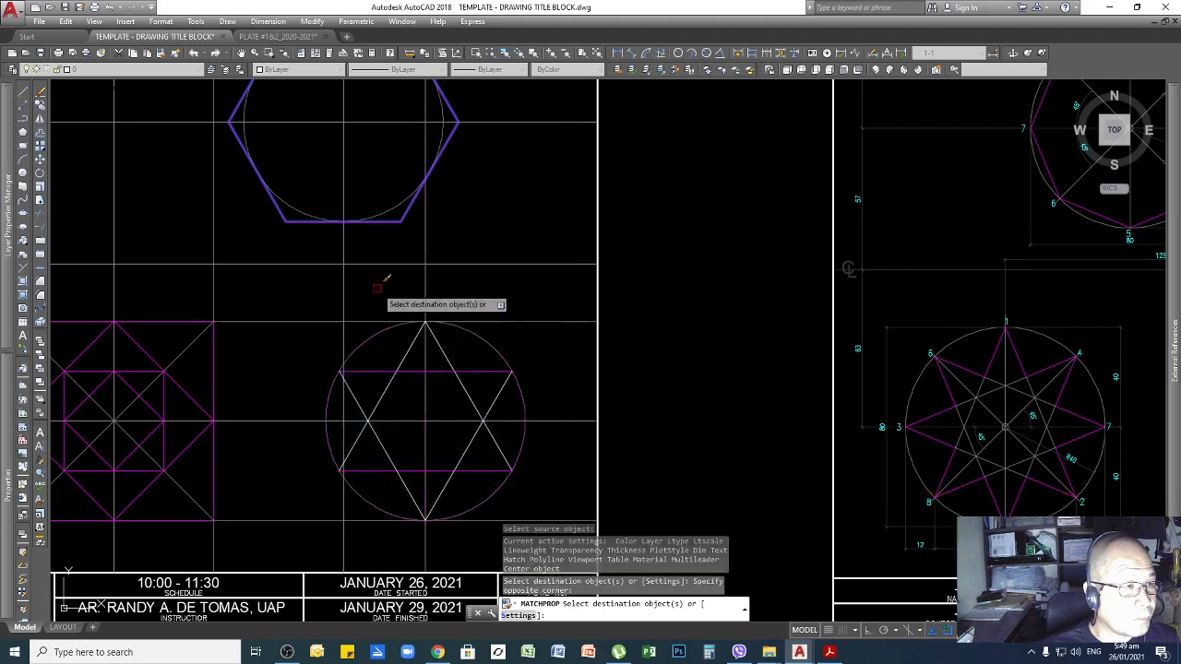
click(298, 293)
click(491, 522)
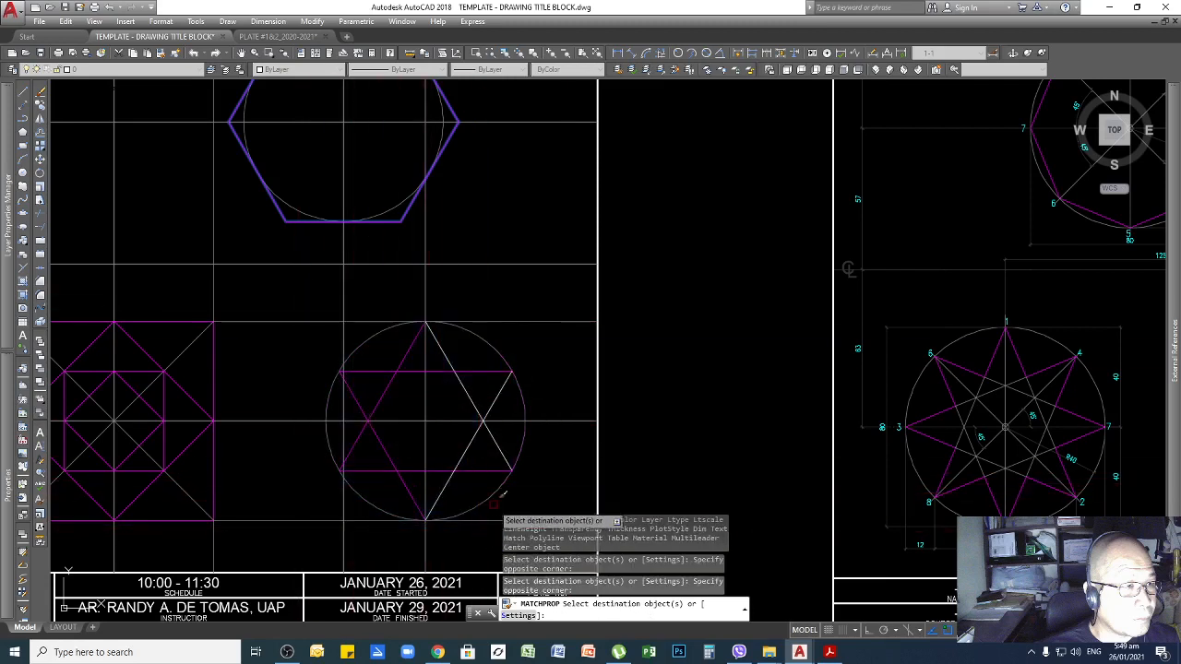
click(505, 403)
click(452, 391)
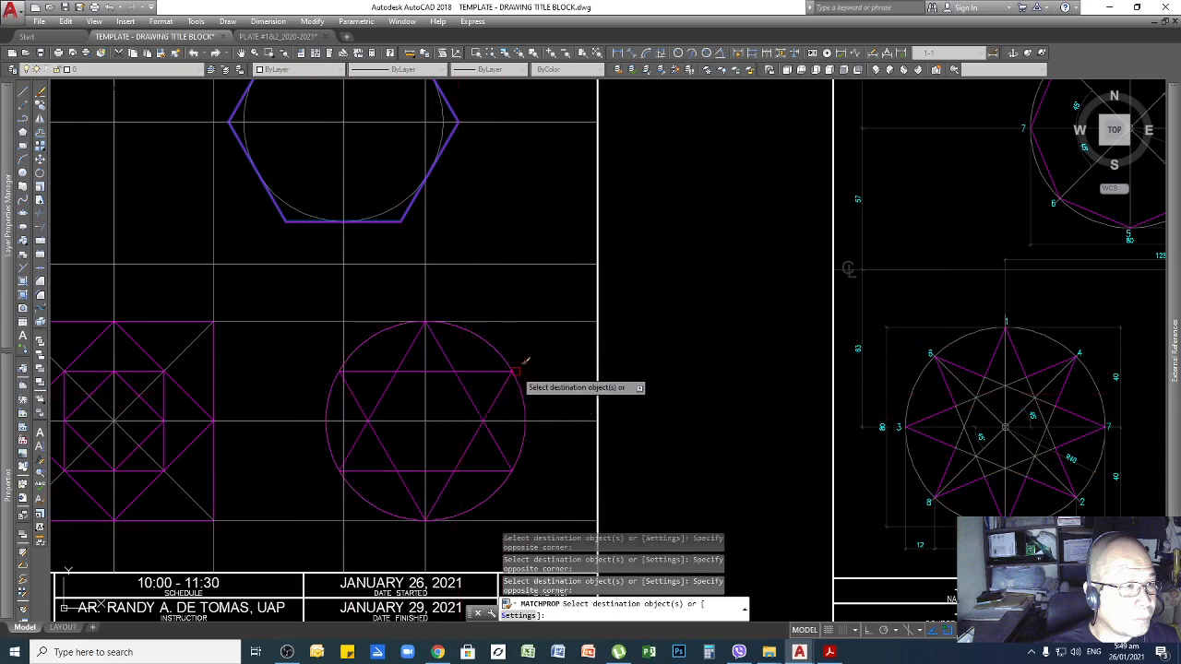
scroll(525, 362, down, 5)
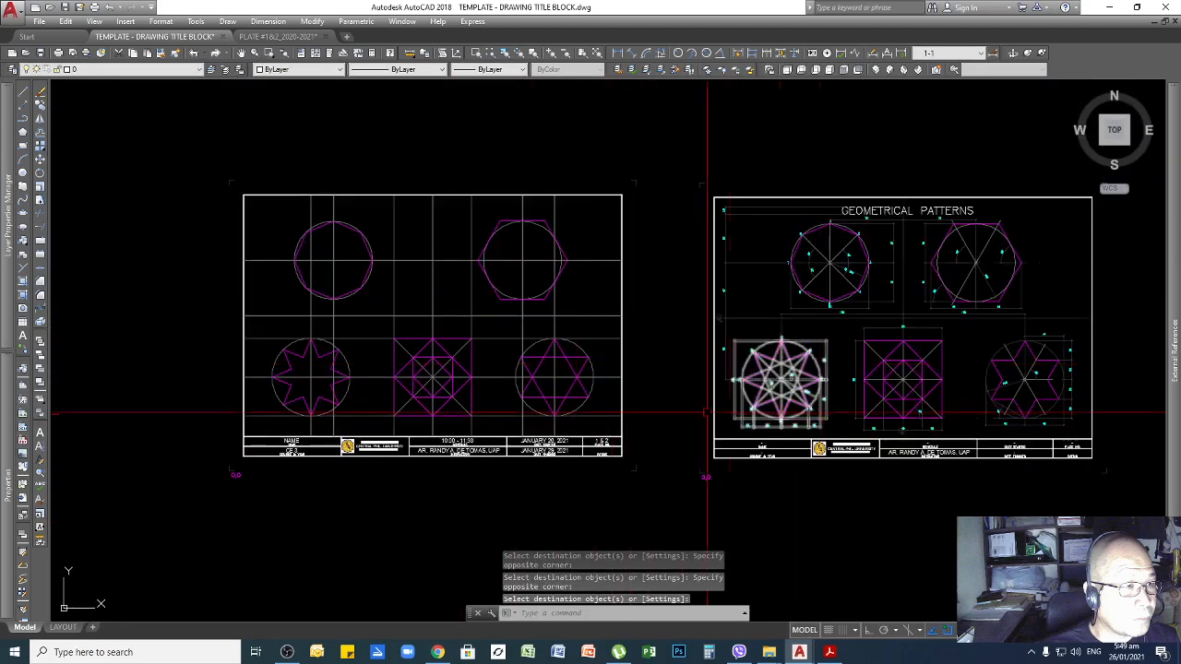
Trim the star's upper horizontal line between the two sloping sides of the upright triangle
scroll(573, 366, up, 4)
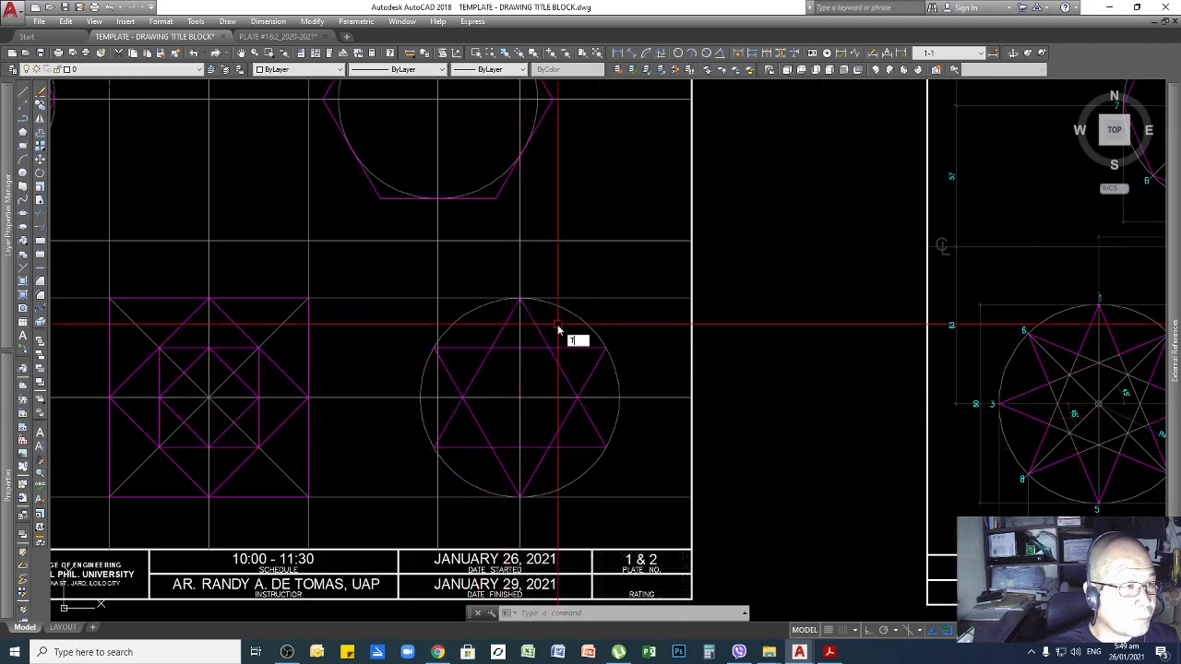
key(Return)
scroll(548, 336, up, 3)
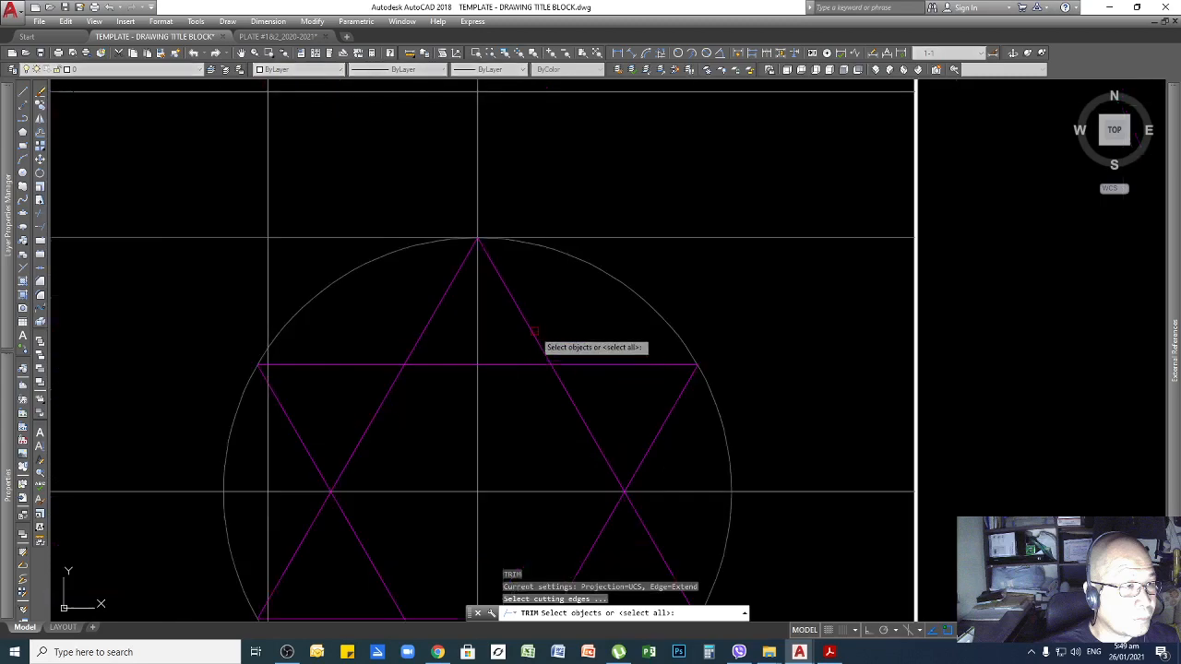
click(533, 336)
click(433, 323)
key(Return)
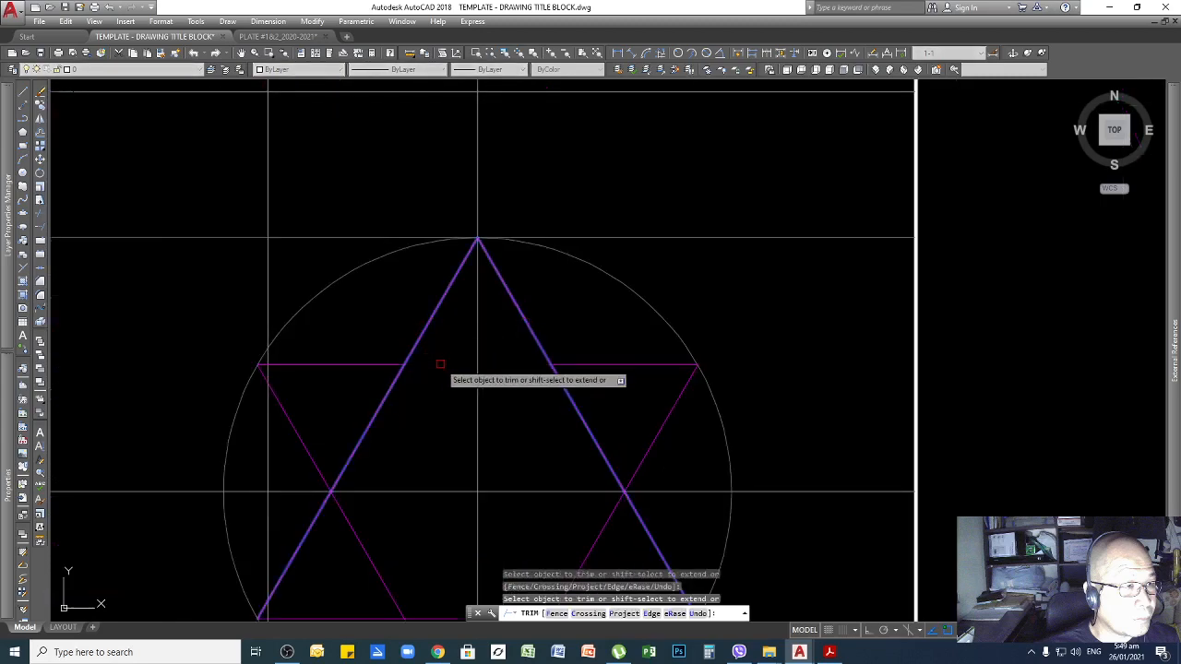
key(Escape)
Trim the upright triangle's right side between the two edges of the star's upper-right point
key(Return)
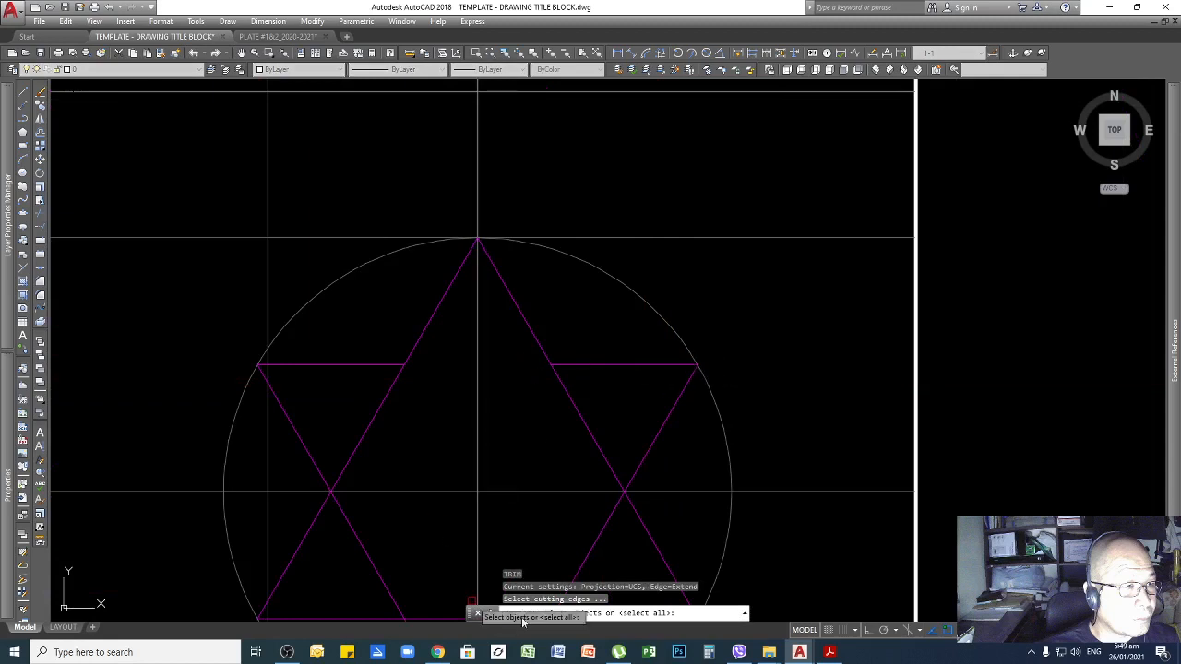
click(595, 368)
key(Return)
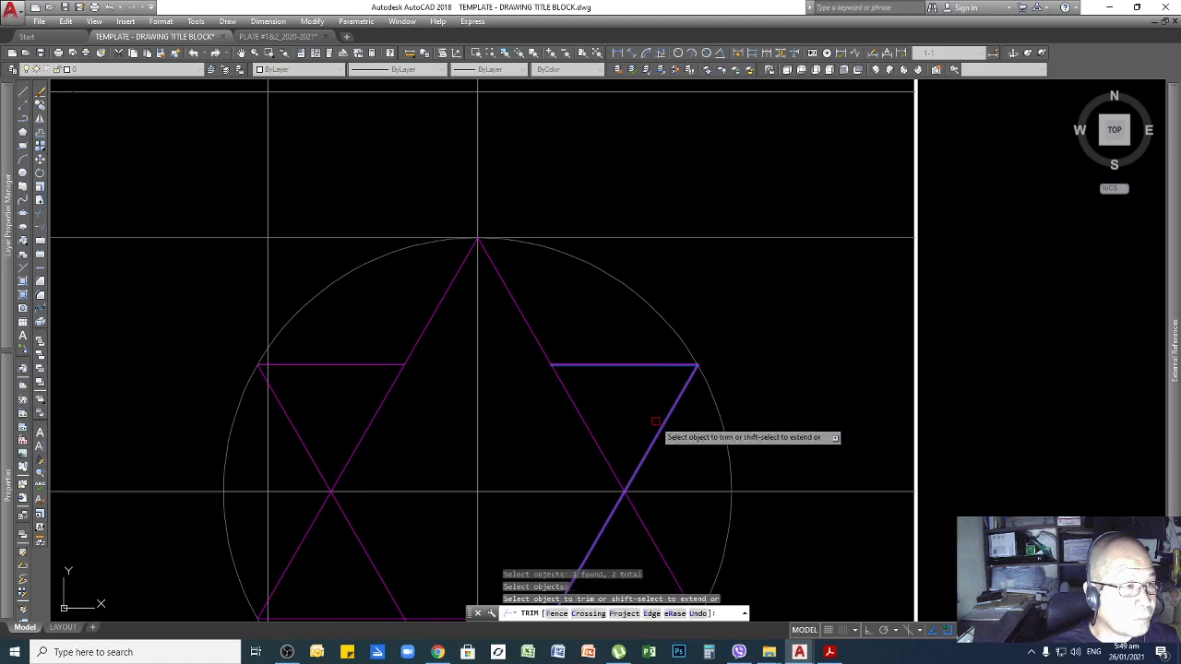
click(571, 399)
key(Return)
Trim the inverted triangle's right side between the two edges of the star's lower-right point
scroll(746, 354, down, 2)
scroll(714, 443, up, 2)
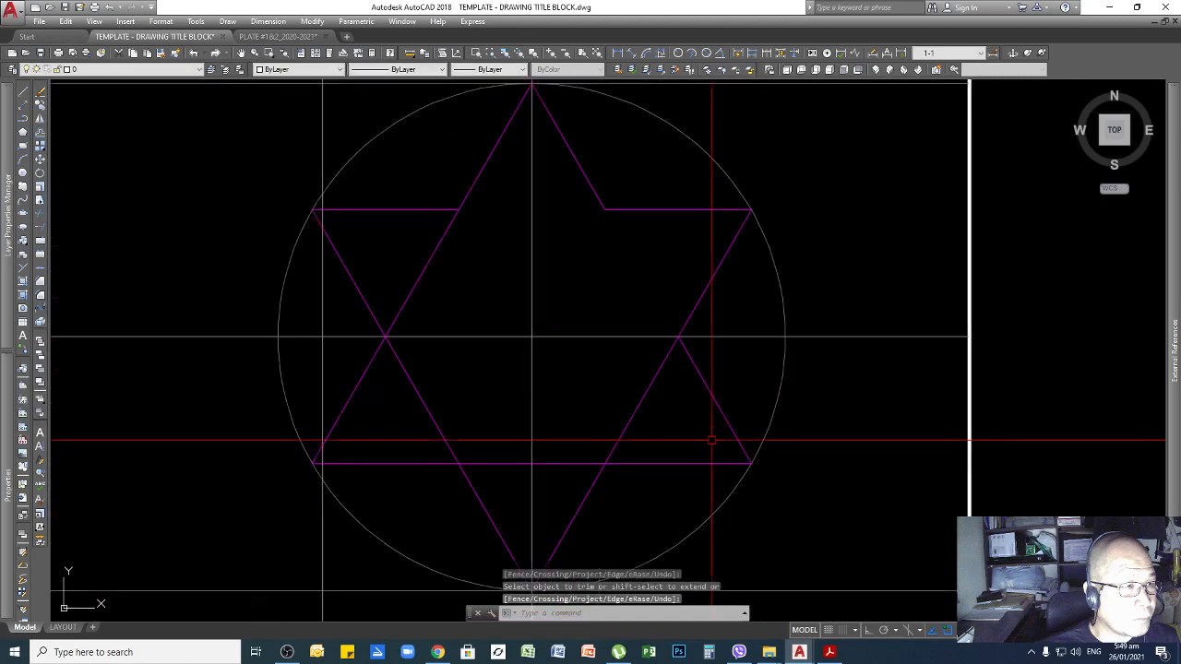
key(Return)
click(703, 381)
click(654, 467)
click(641, 449)
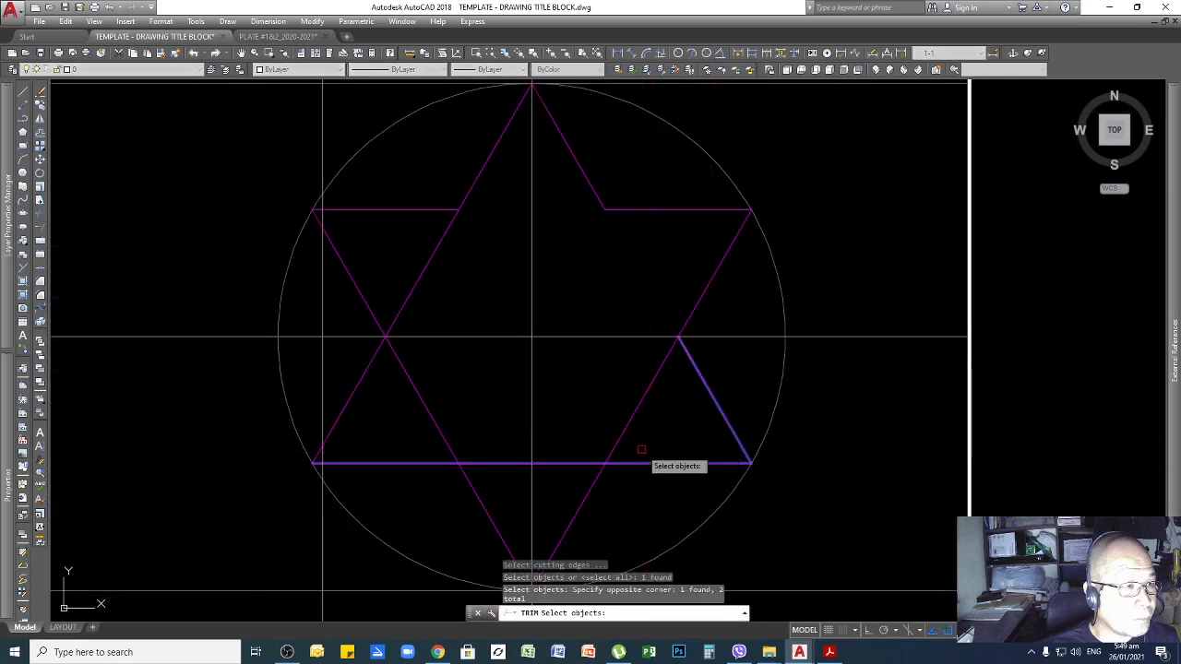
key(Return)
click(637, 412)
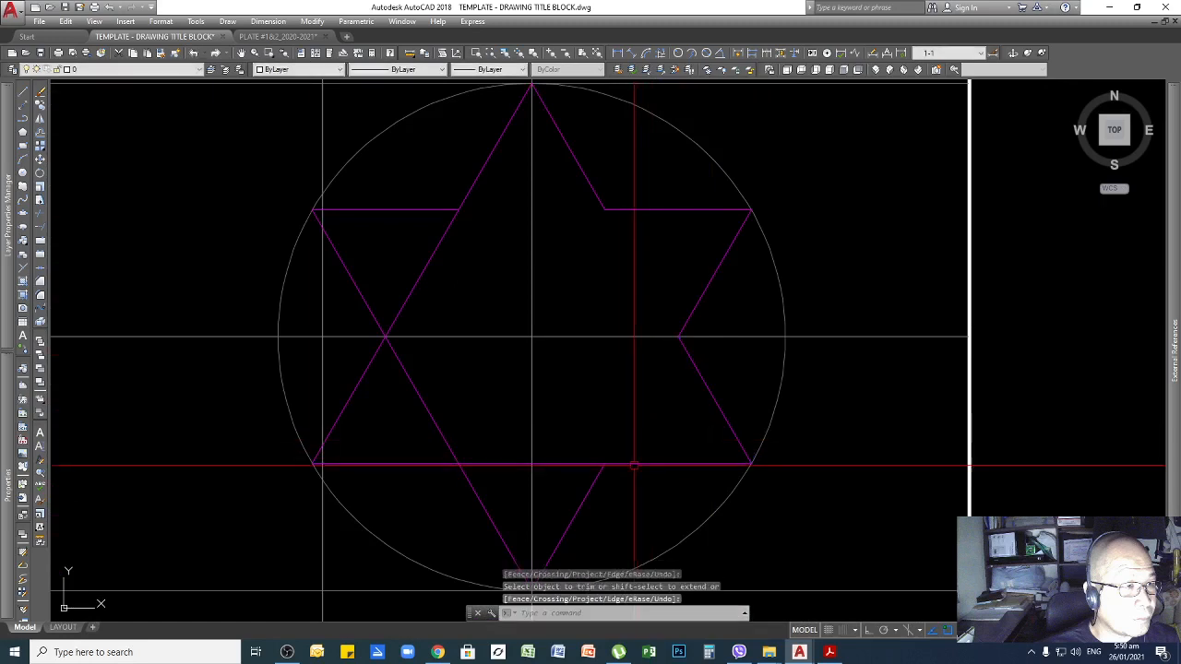
key(Return)
Trim the star's lower horizontal line between the two edges of its bottom point
key(Return)
click(583, 483)
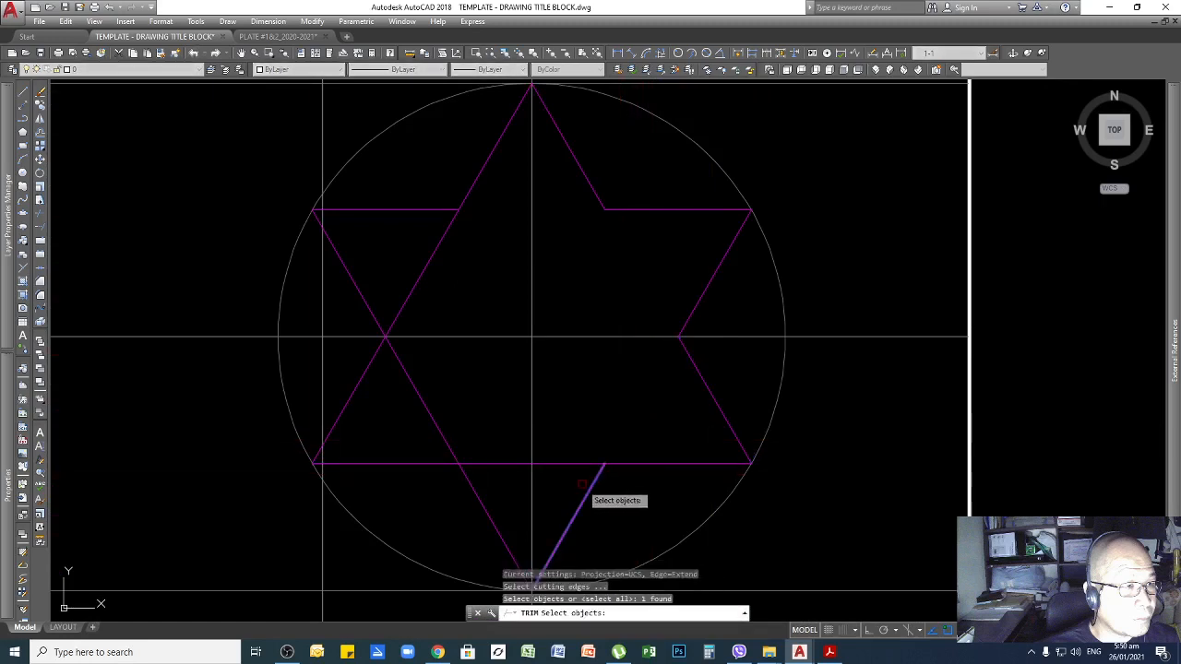
click(466, 480)
key(Return)
key(Return)
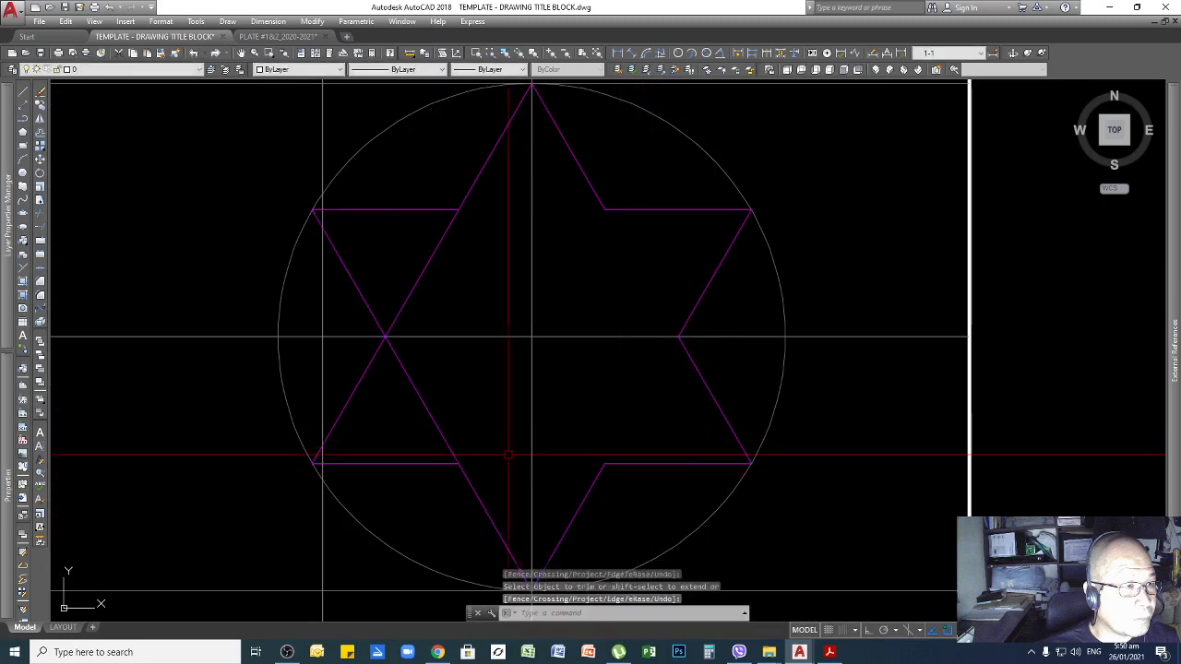
Trim the inverted triangle's left side between the two edges of the star's lower-left point
key(Return)
click(409, 470)
click(365, 398)
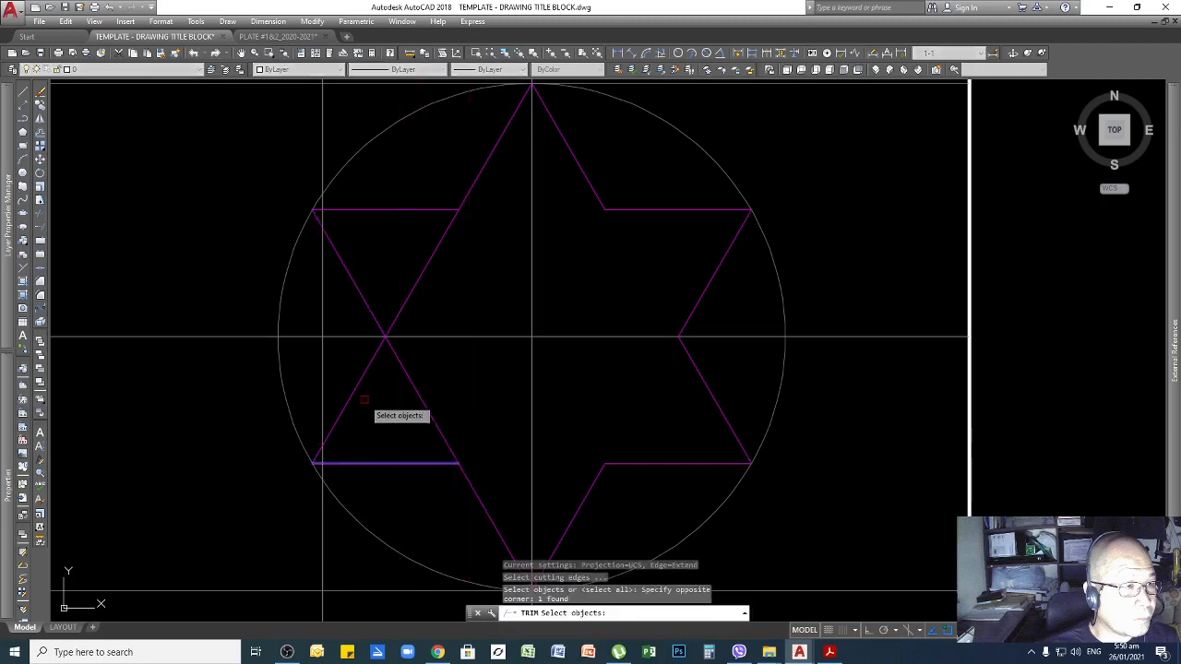
click(364, 376)
key(Return)
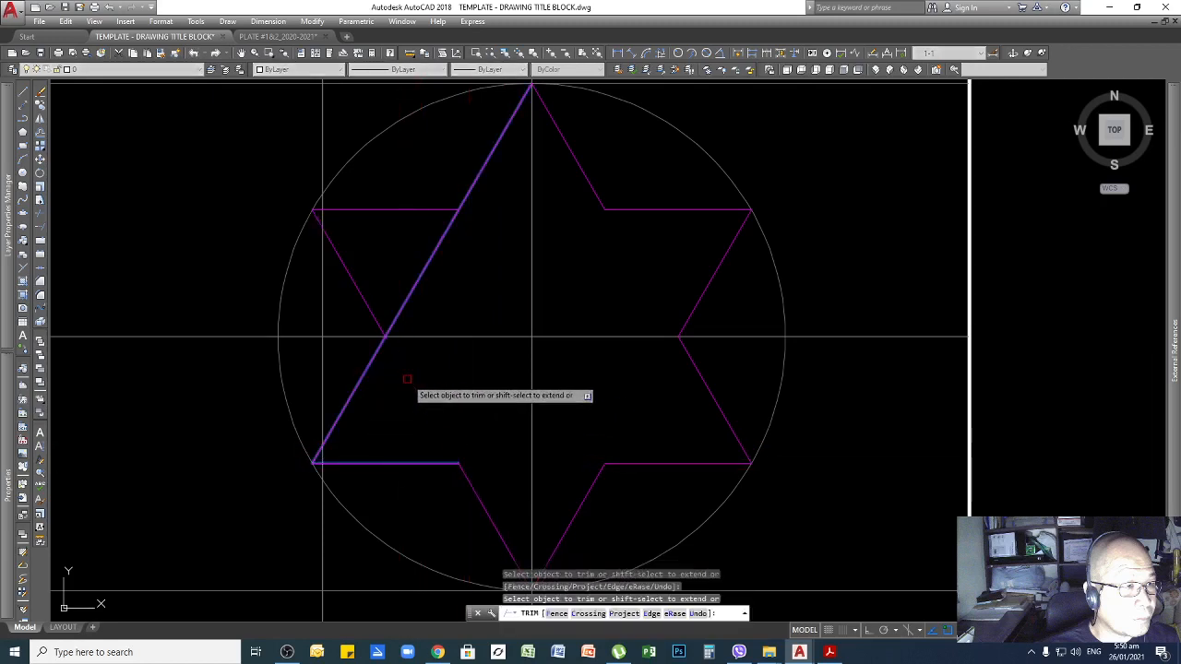
key(Return)
Trim the upright triangle's left side between the two edges of the star's upper-left point
key(Return)
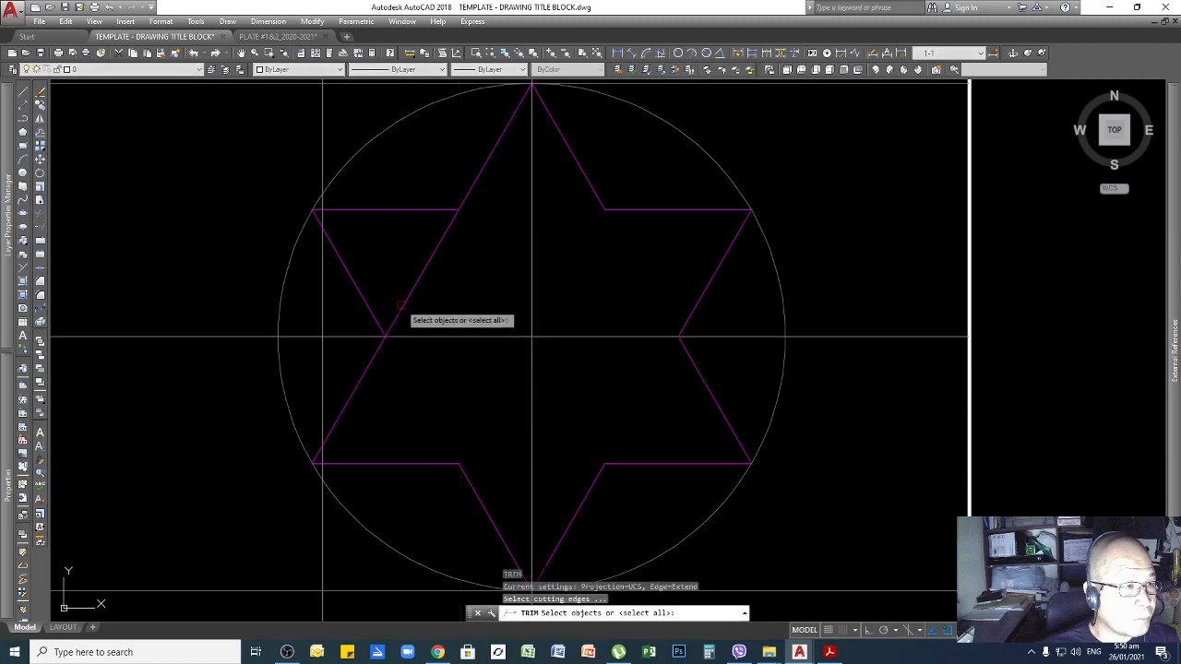
click(354, 285)
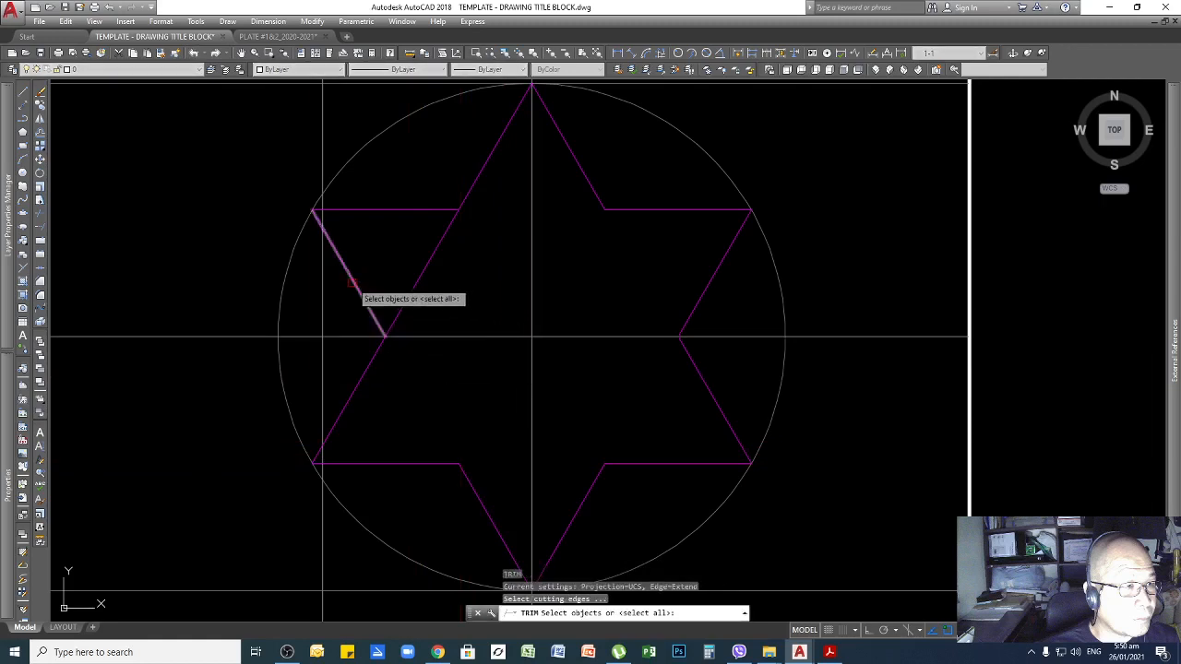
key(Return)
click(439, 242)
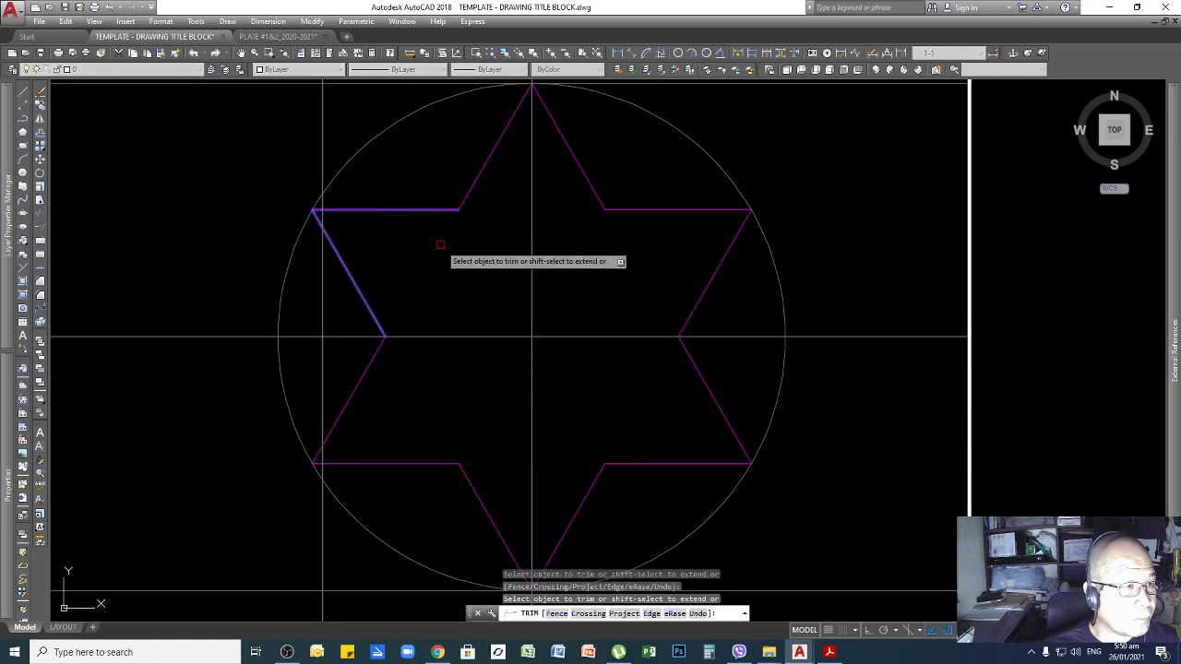
key(Return)
Compare the five patterns and the title block on the sheet with the reference plate and its title
scroll(748, 368, down, 2)
scroll(746, 376, down, 2)
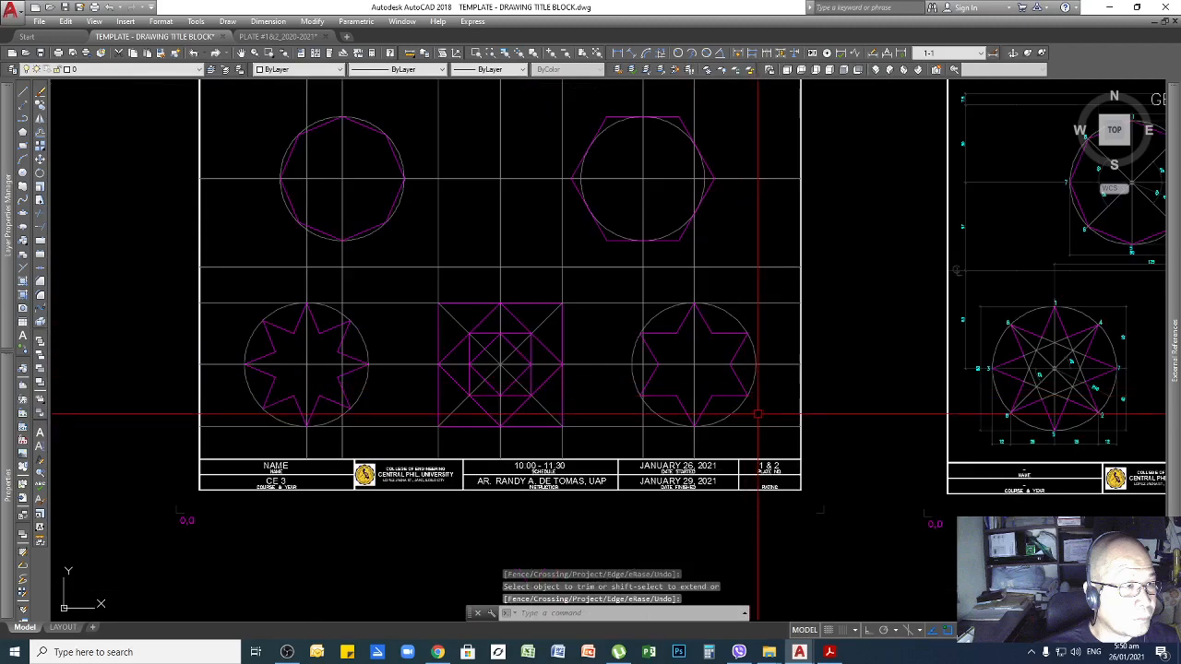
scroll(756, 413, down, 2)
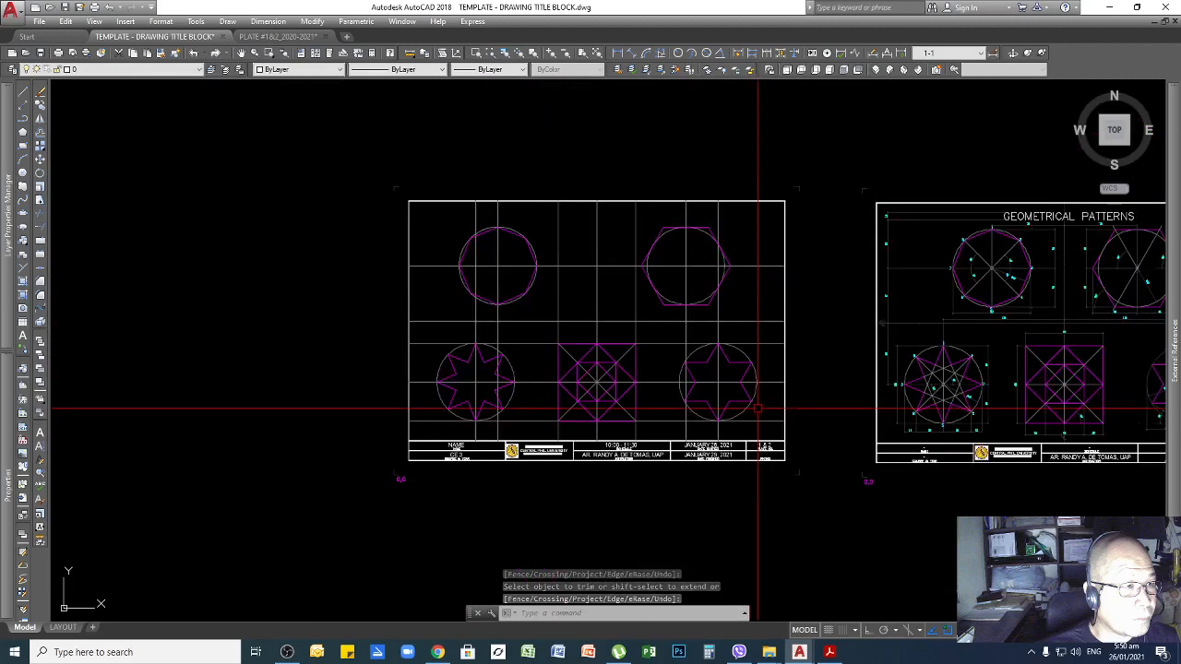
scroll(622, 452, up, 2)
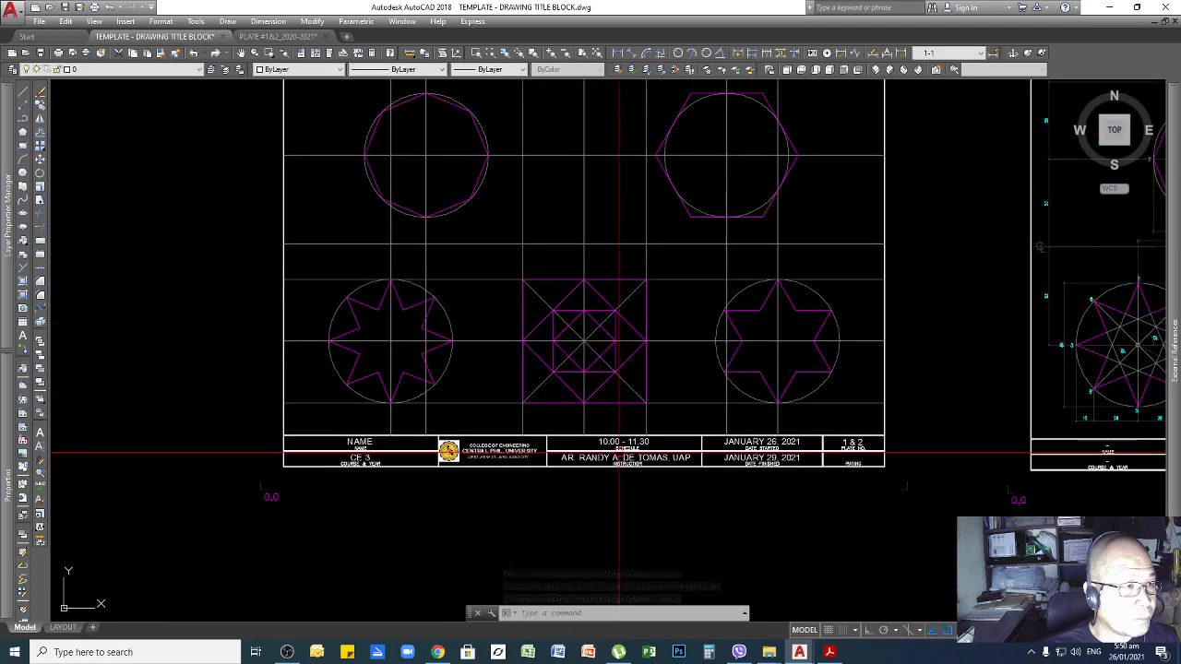
scroll(610, 466, down, 2)
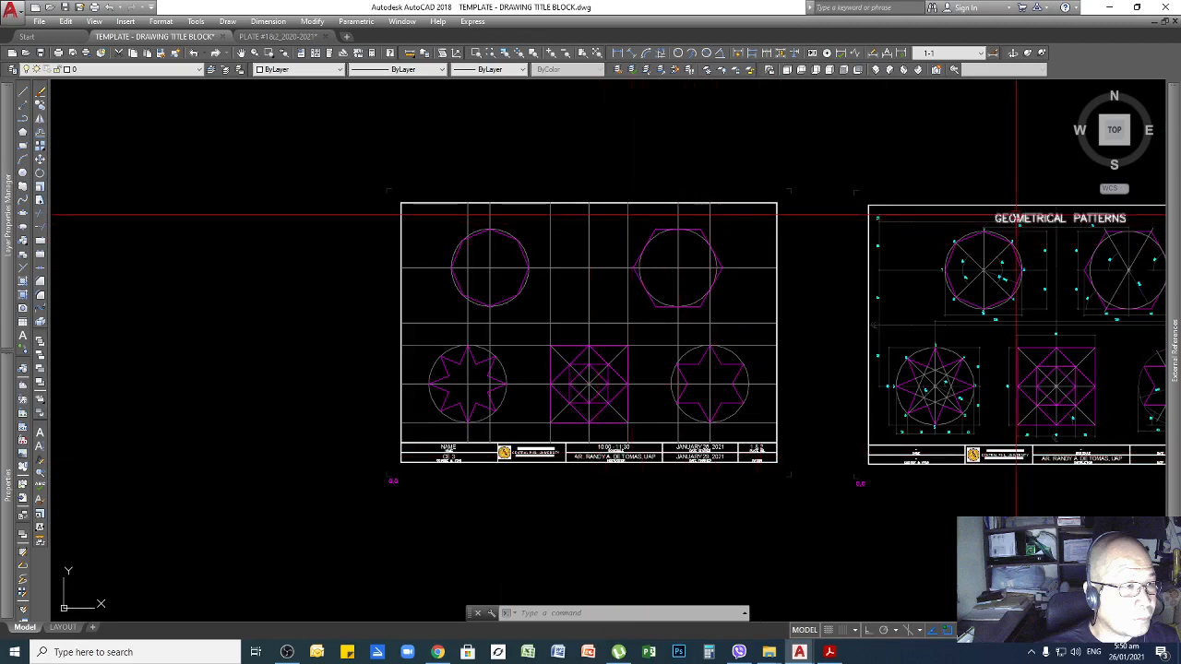
scroll(1031, 218, up, 2)
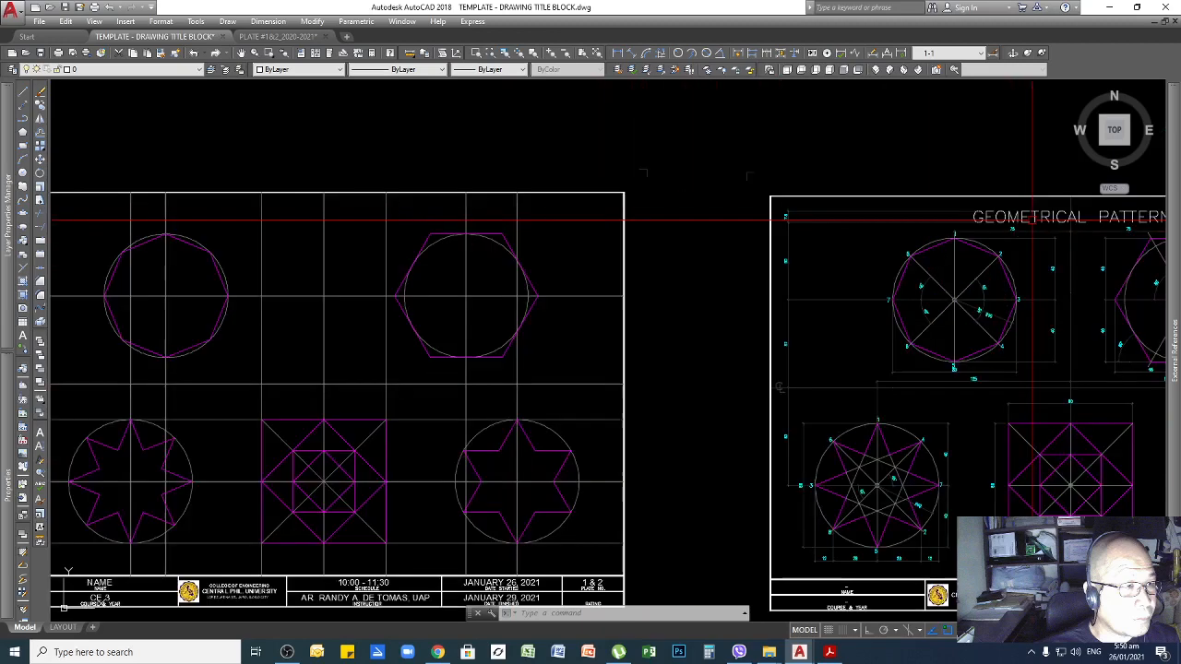
scroll(1032, 219, down, 2)
scroll(591, 392, up, 3)
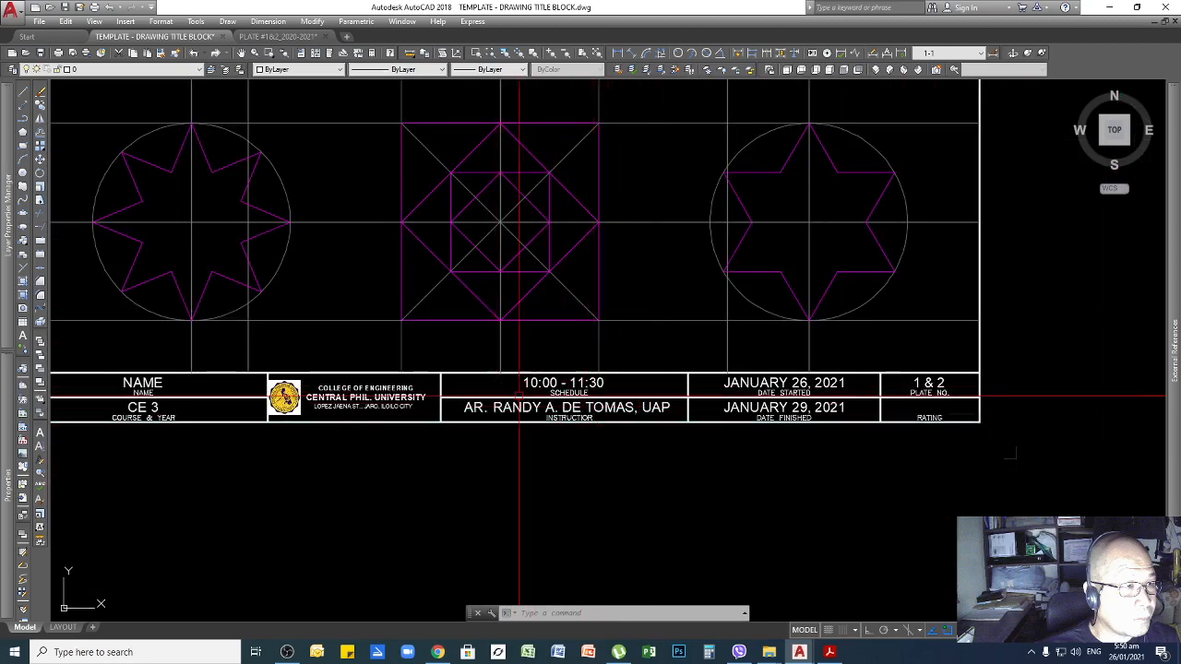
Copy the 10:00 - 11:30 schedule text from the title block to the sheet's upper middle, between the octagon and the hexagon
scroll(597, 406, down, 2)
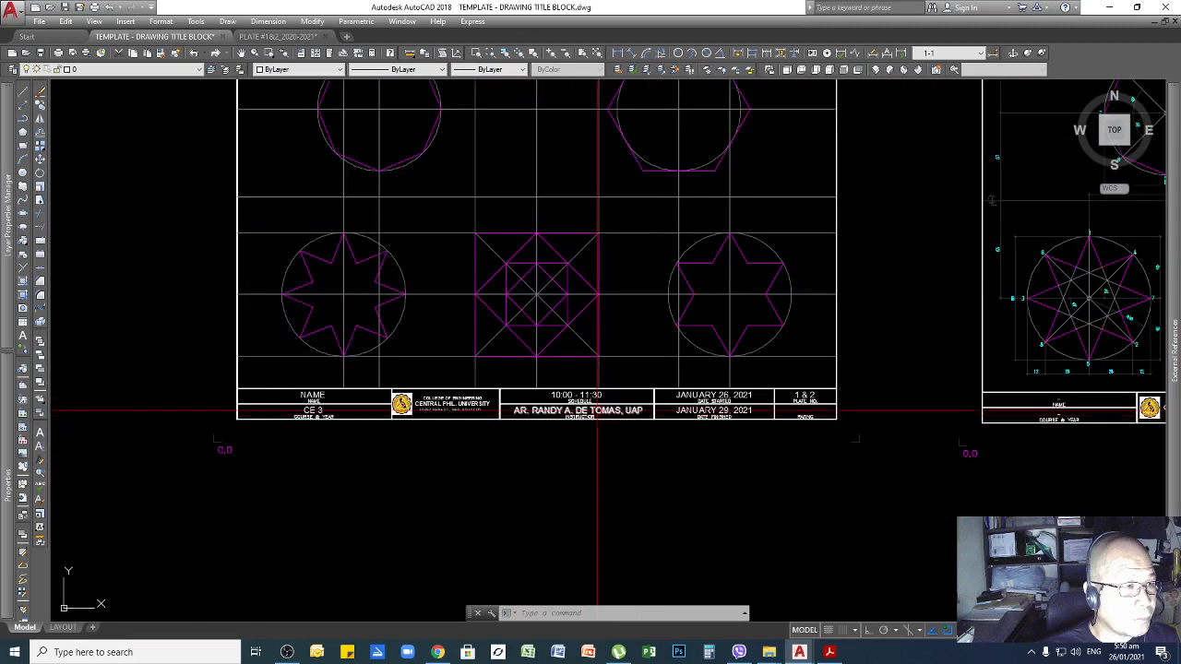
scroll(599, 402, up, 5)
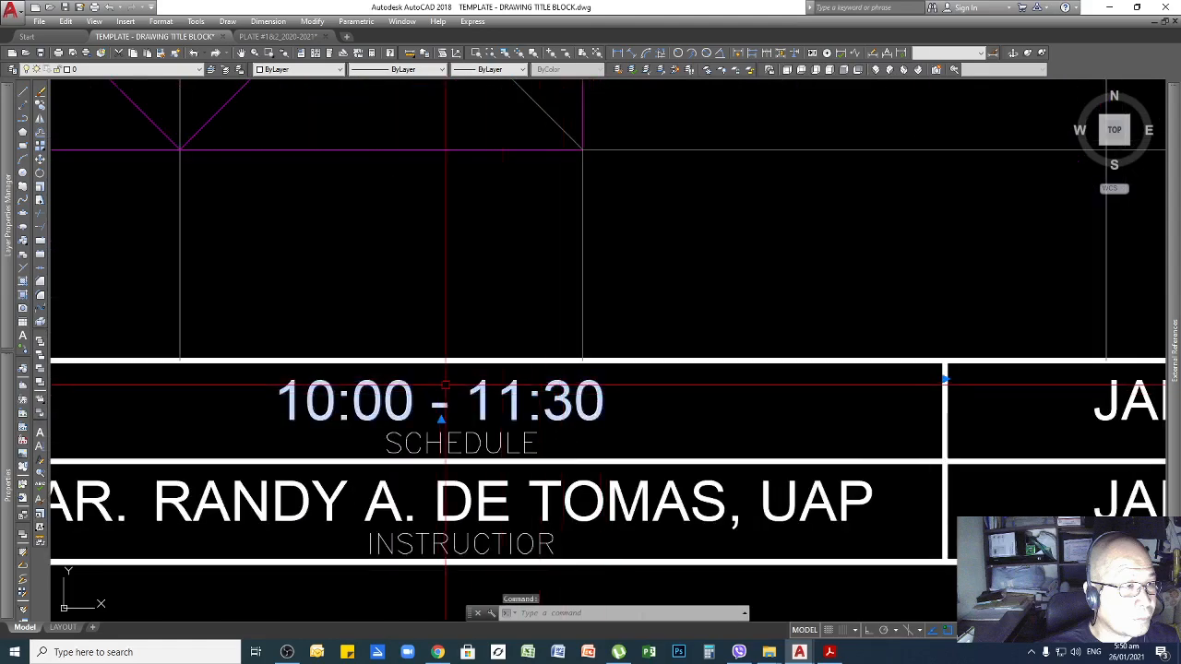
text(o)
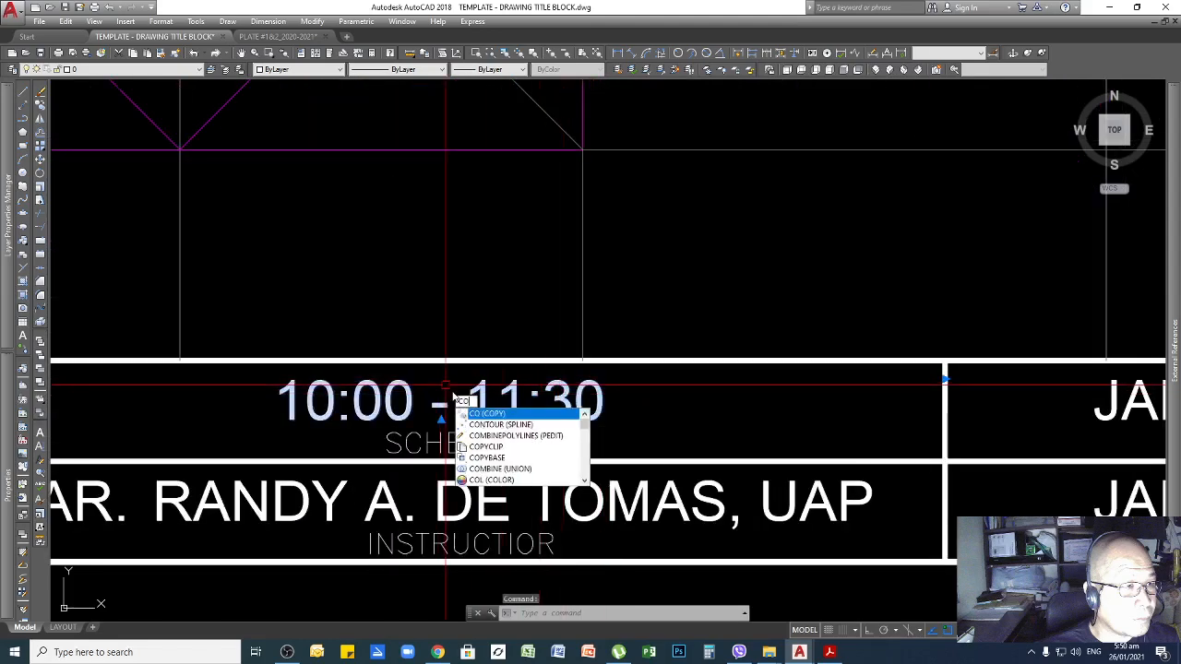
key(Return)
click(453, 406)
scroll(495, 466, down, 6)
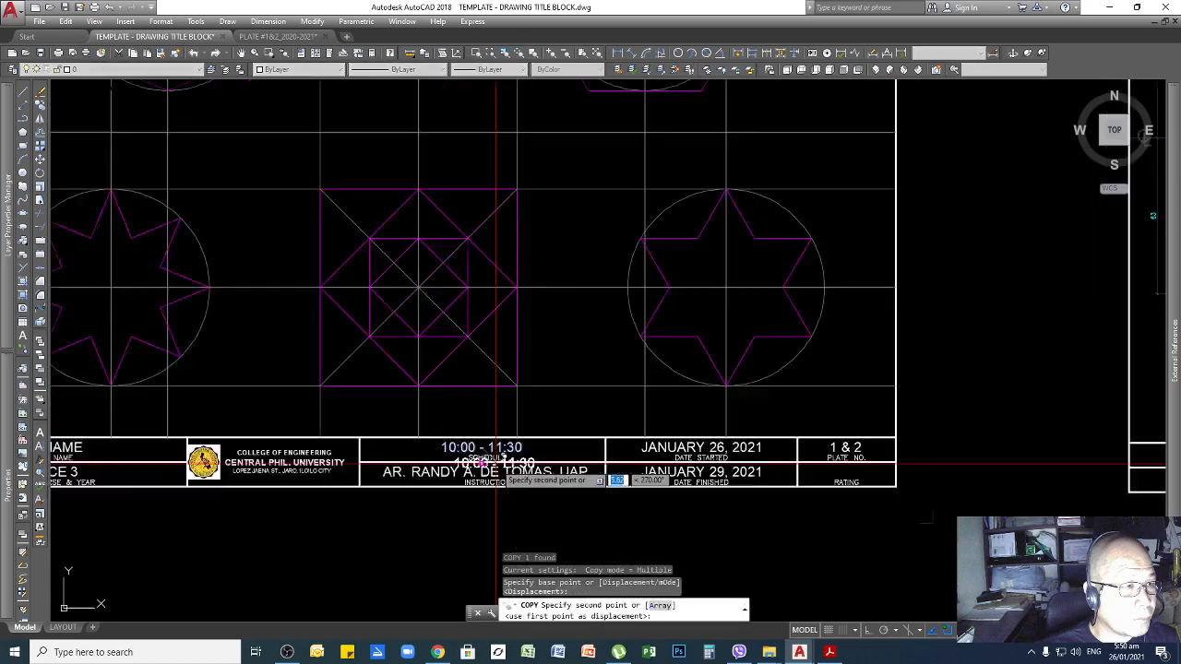
scroll(474, 317, down, 8)
scroll(474, 316, up, 10)
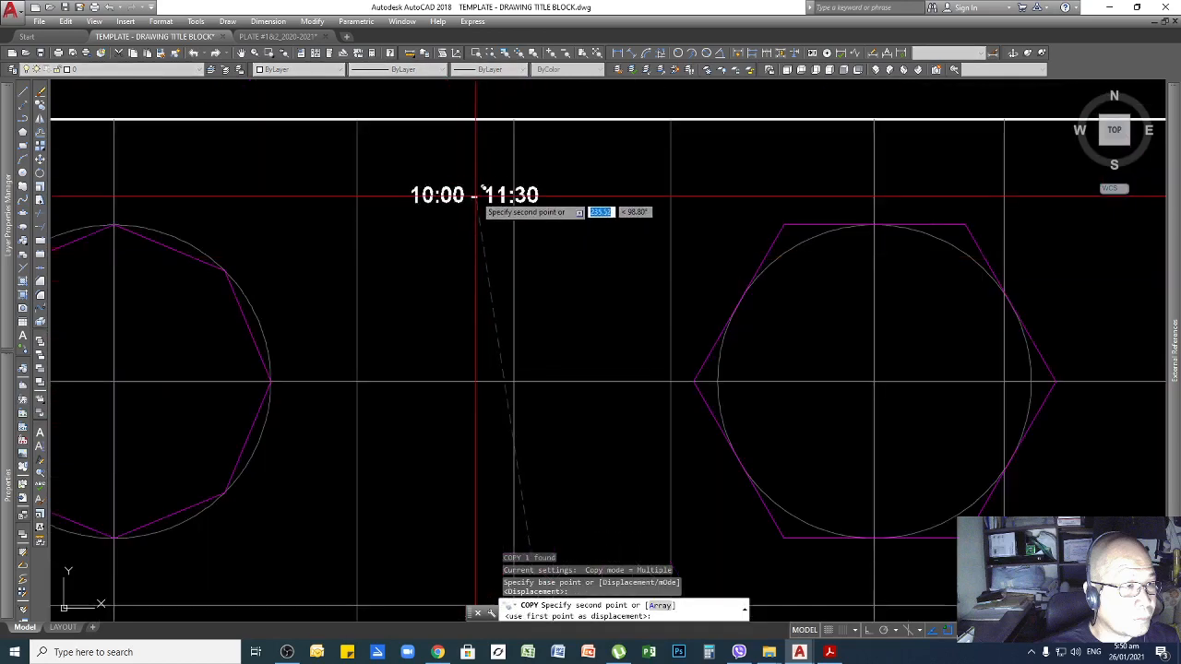
click(484, 179)
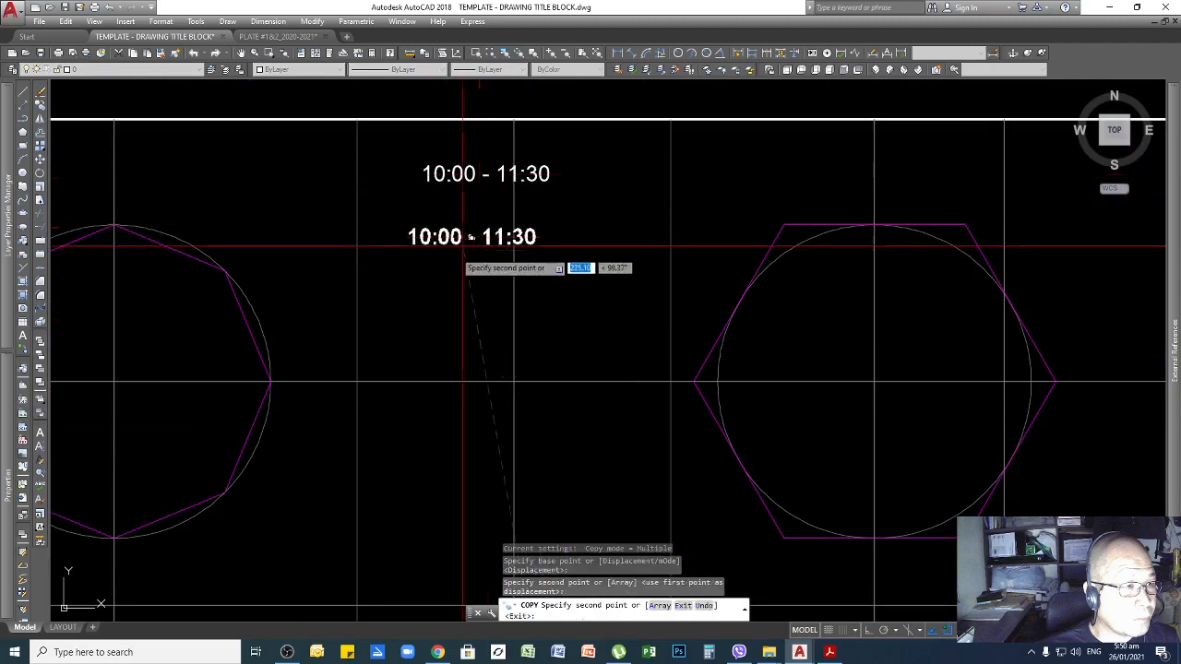
scroll(471, 237, down, 4)
key(Return)
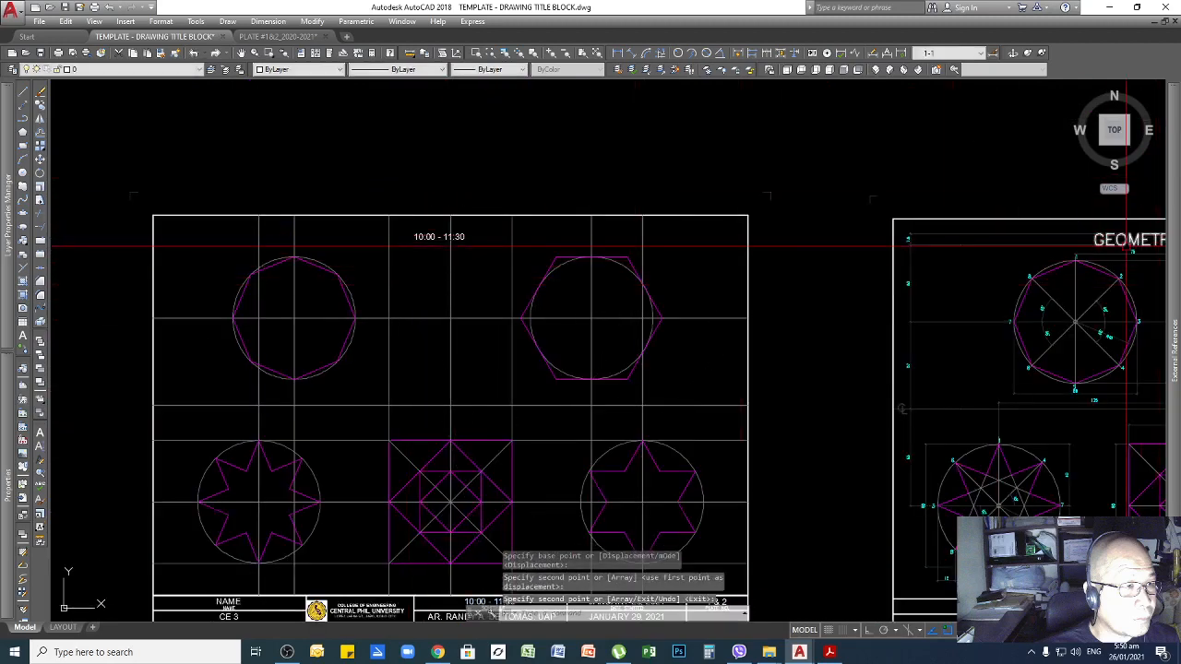
Set the text height of the copied 10:00 - 11:30 text near the sheet's upper border to 7.5
scroll(1122, 242, up, 4)
scroll(765, 255, down, 4)
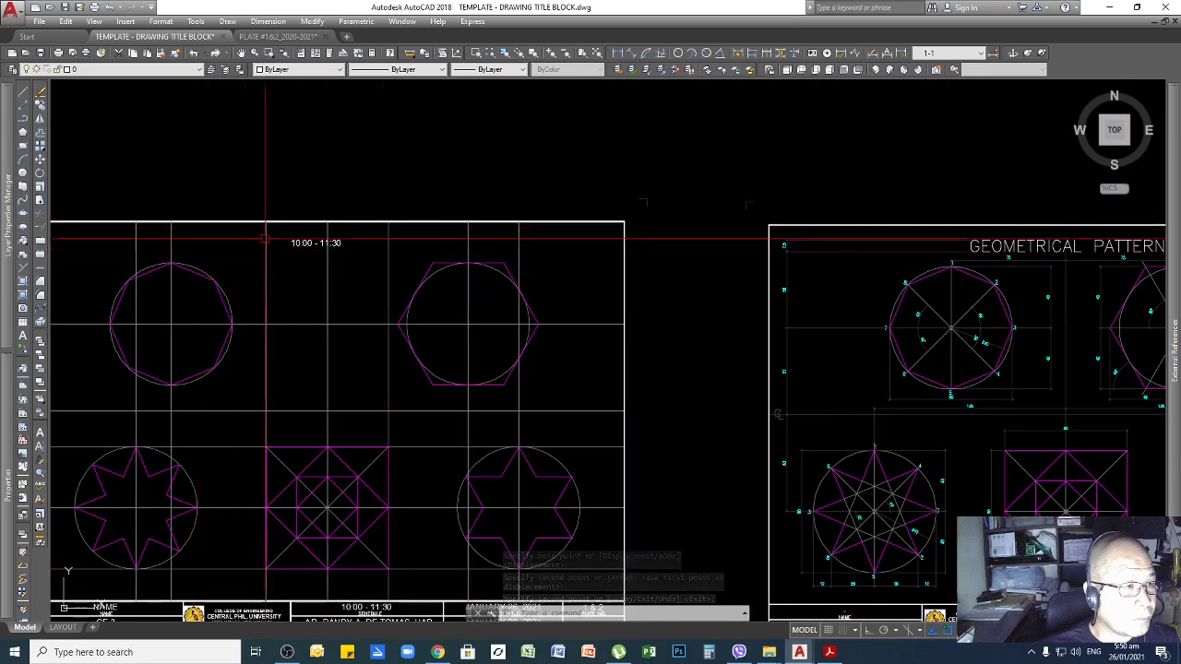
scroll(533, 238, down, 3)
scroll(466, 236, up, 7)
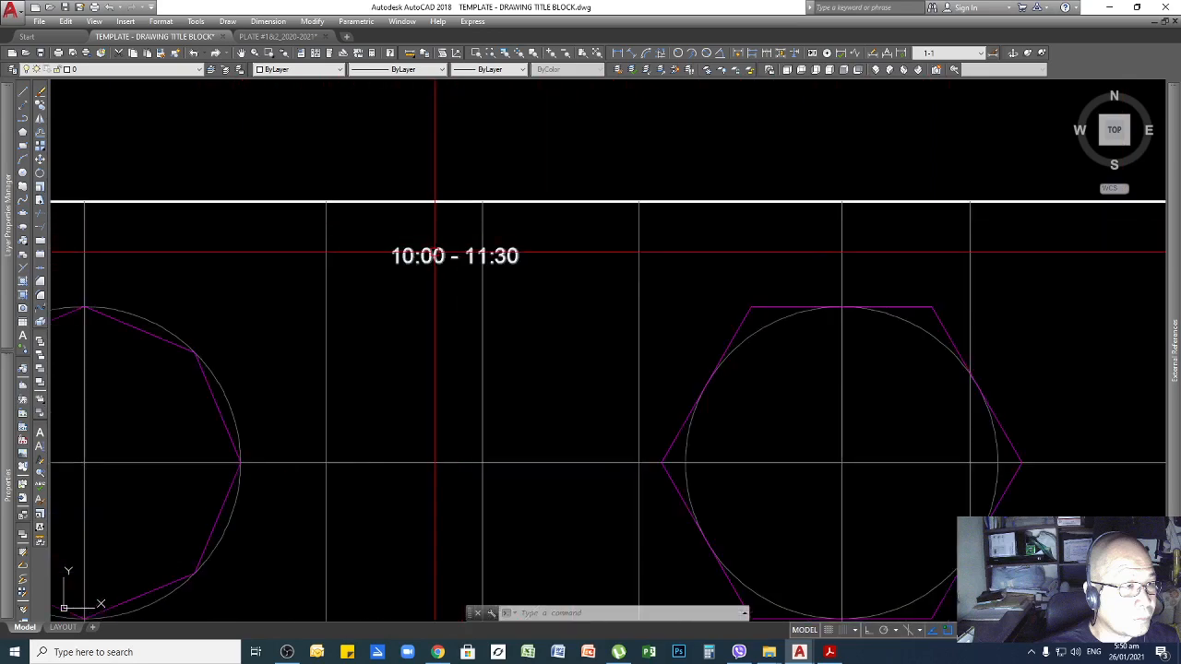
scroll(421, 256, down, 6)
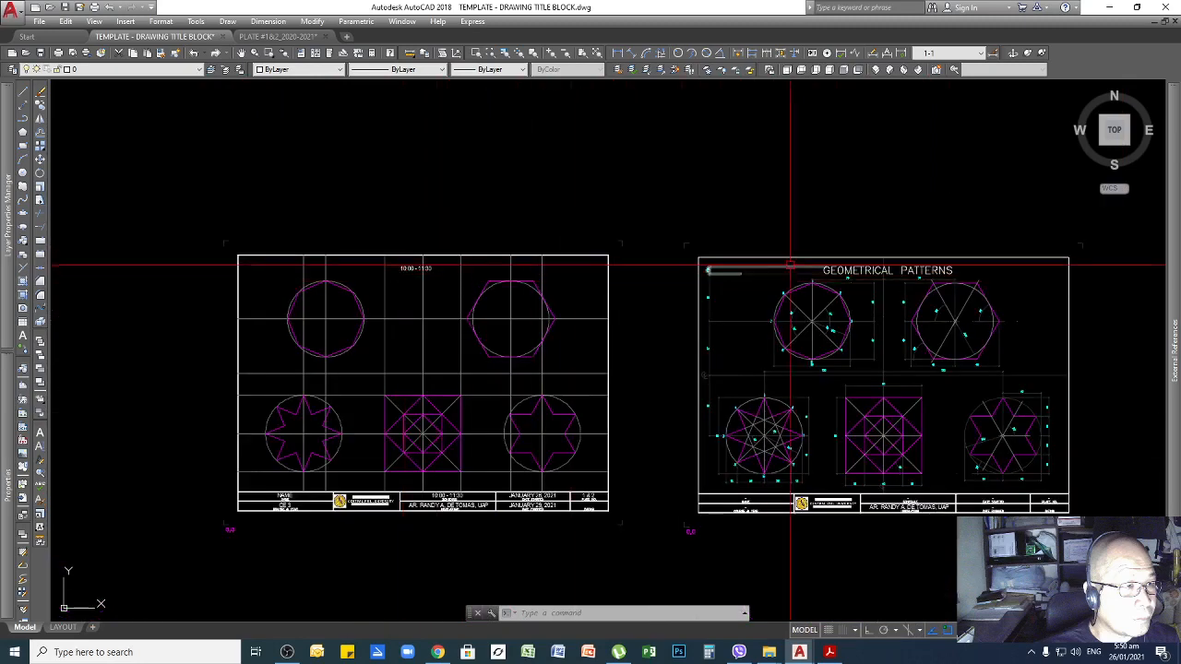
scroll(881, 277, up, 4)
scroll(938, 295, down, 2)
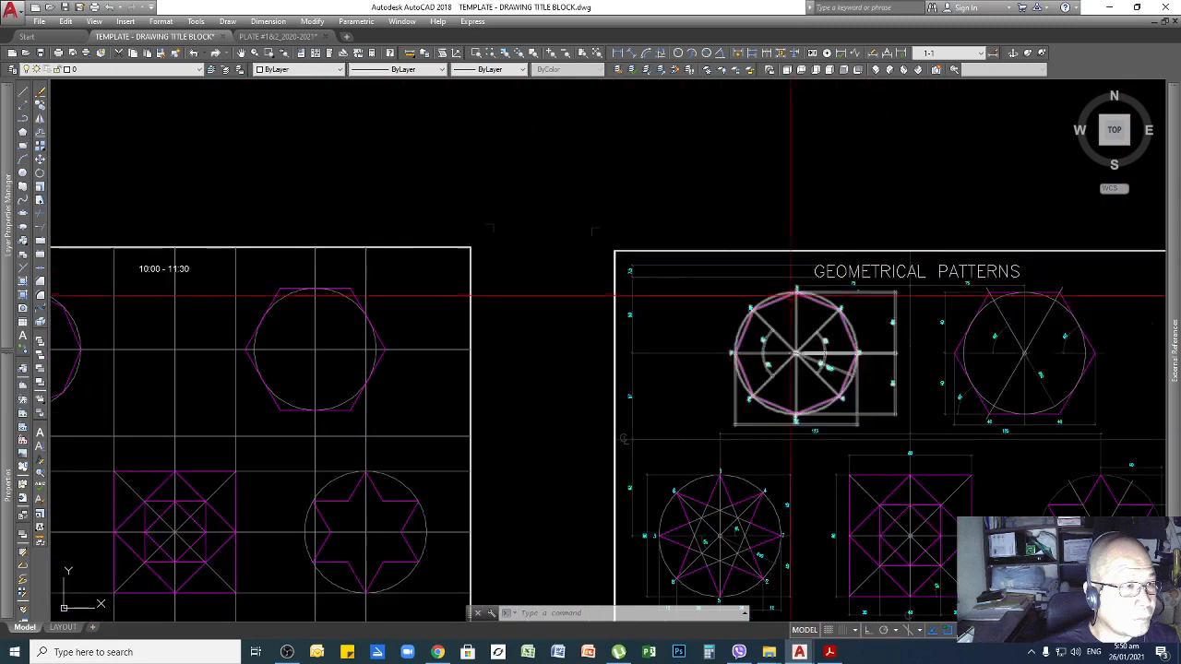
scroll(435, 264, down, 2)
scroll(434, 240, up, 7)
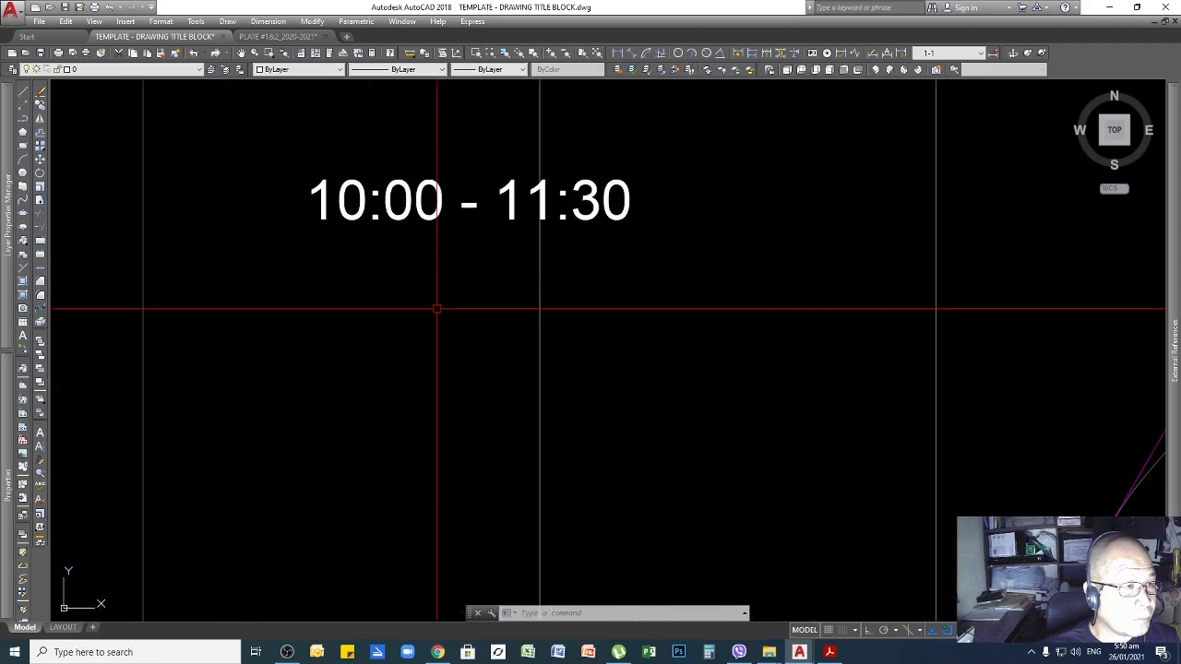
double_click(540, 187)
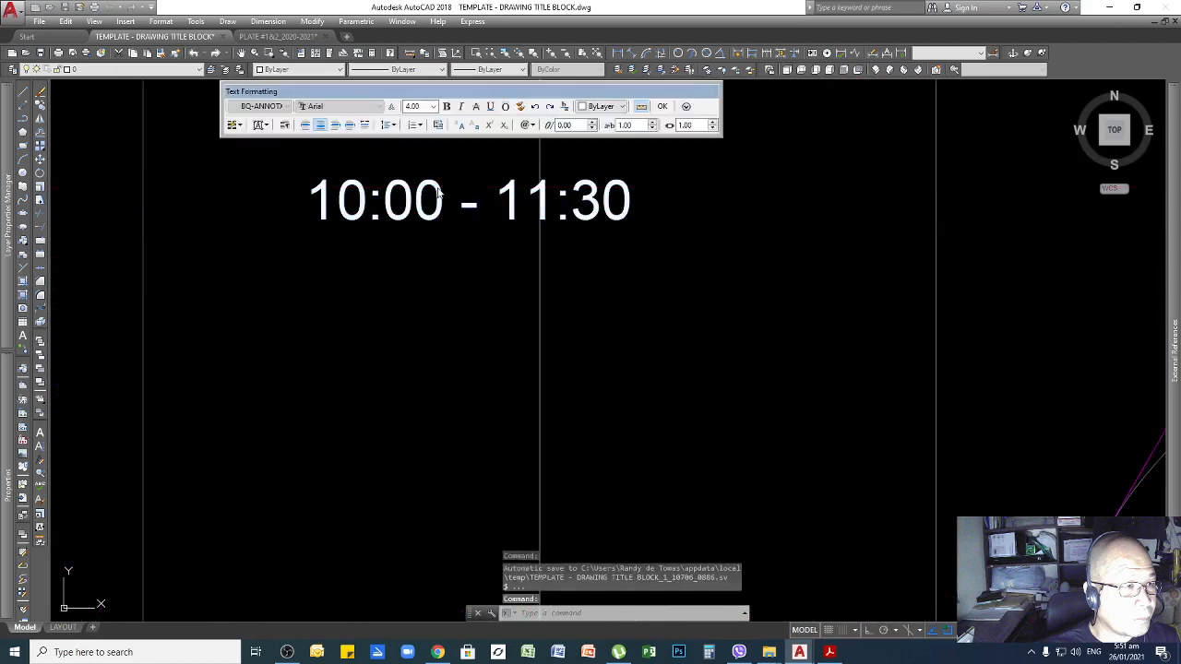
drag(632, 213, 183, 245)
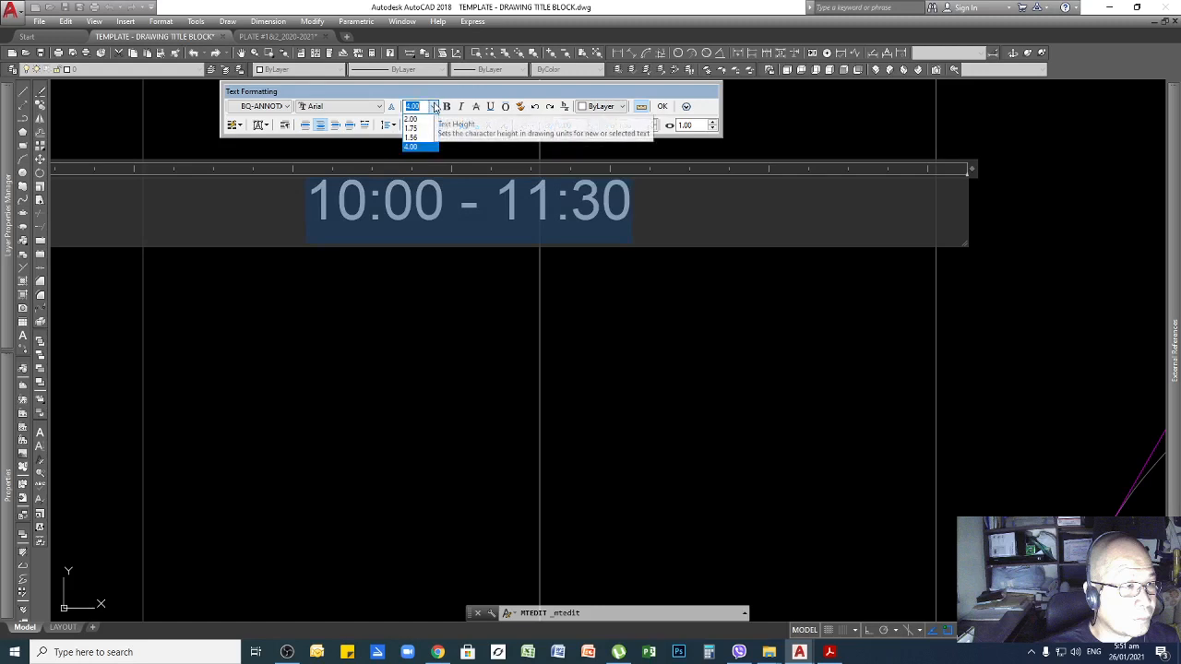
text(7.5)
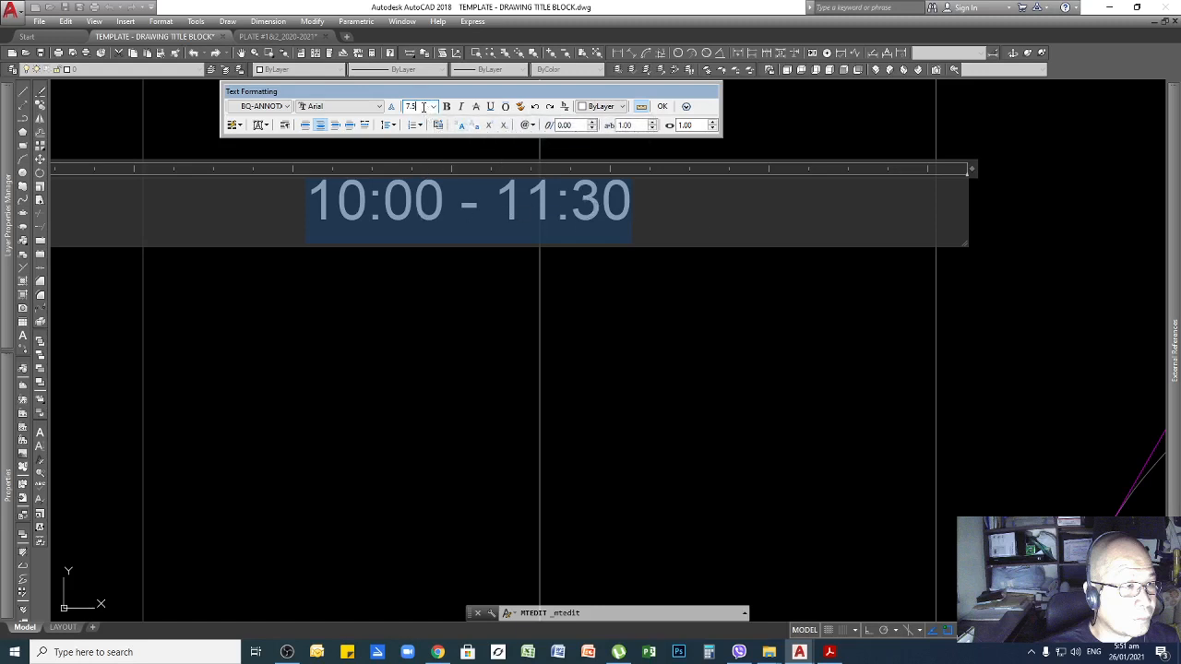
key(Return)
click(479, 412)
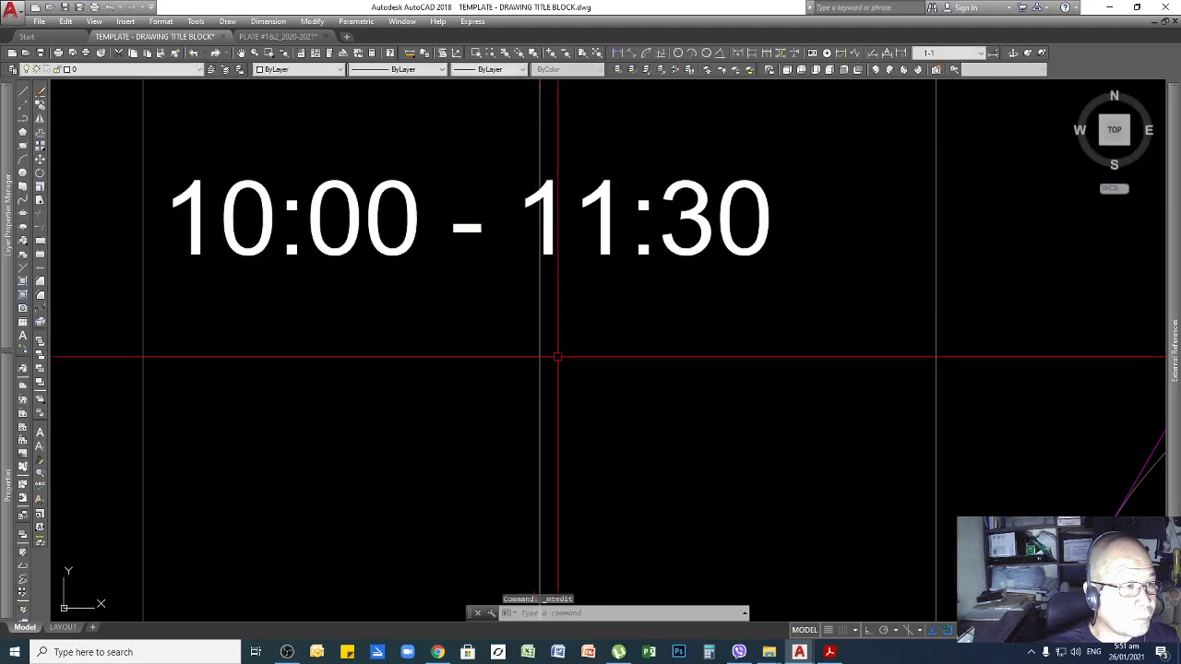
Replace the copied schedule text with GEOMETRICAL PATTERNS and widen its text box to about 160 so it fits on one line
scroll(541, 357, down, 8)
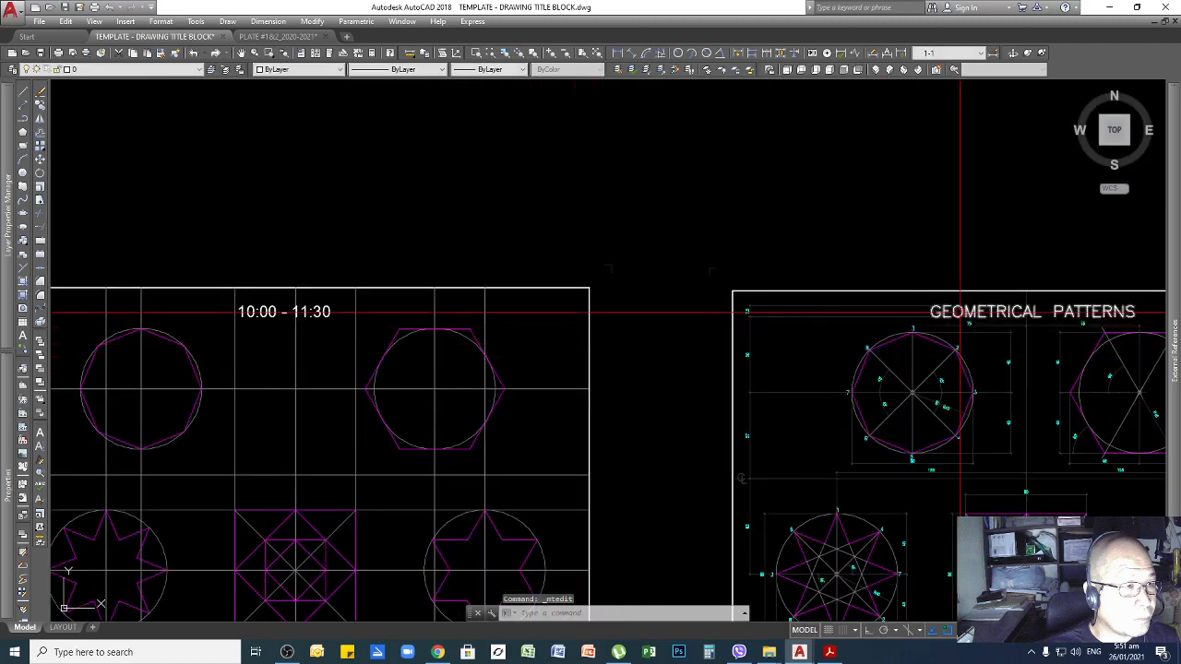
scroll(766, 314, up, 5)
scroll(778, 253, up, 2)
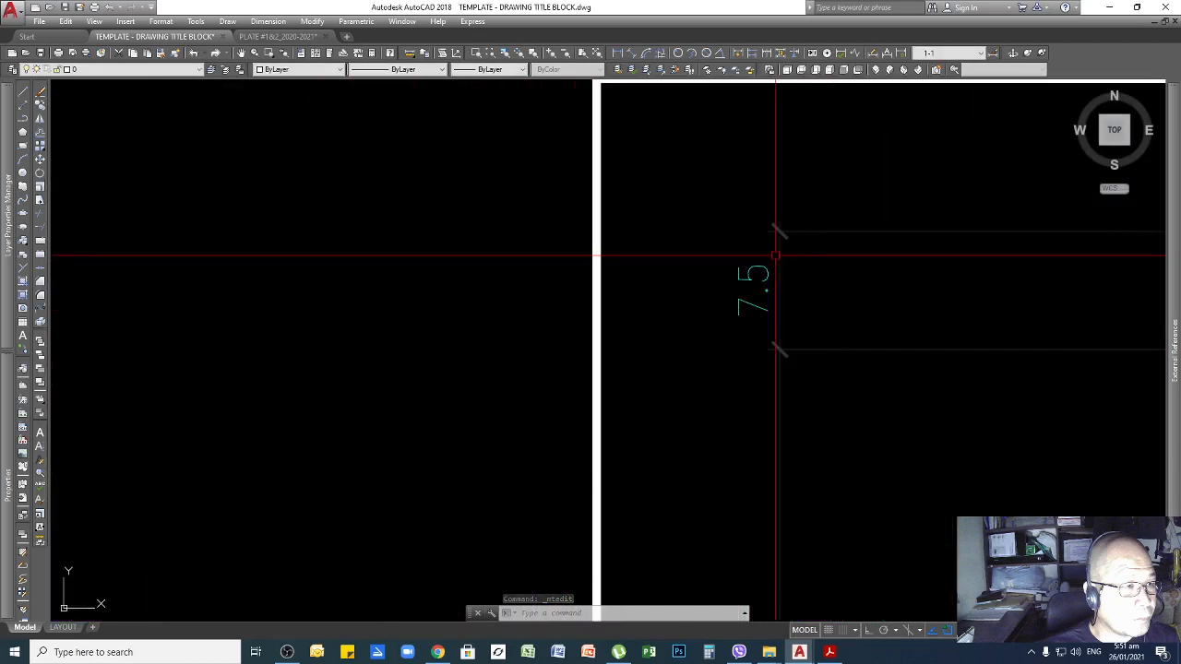
scroll(791, 299, down, 8)
scroll(527, 298, up, 2)
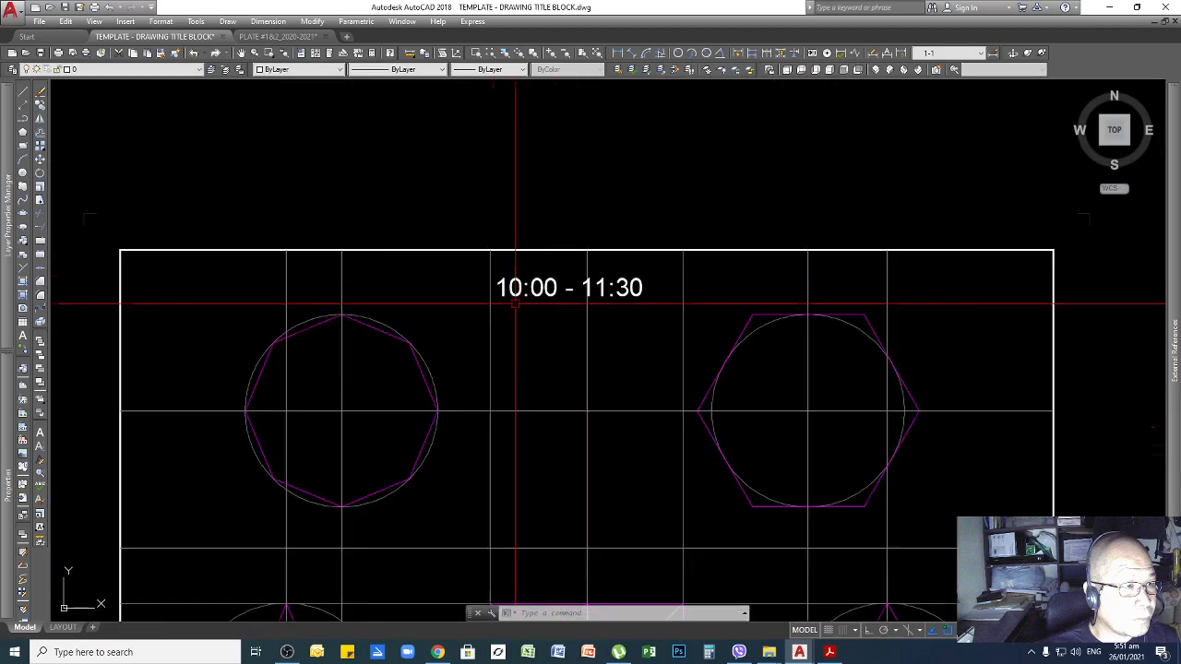
scroll(550, 269, up, 5)
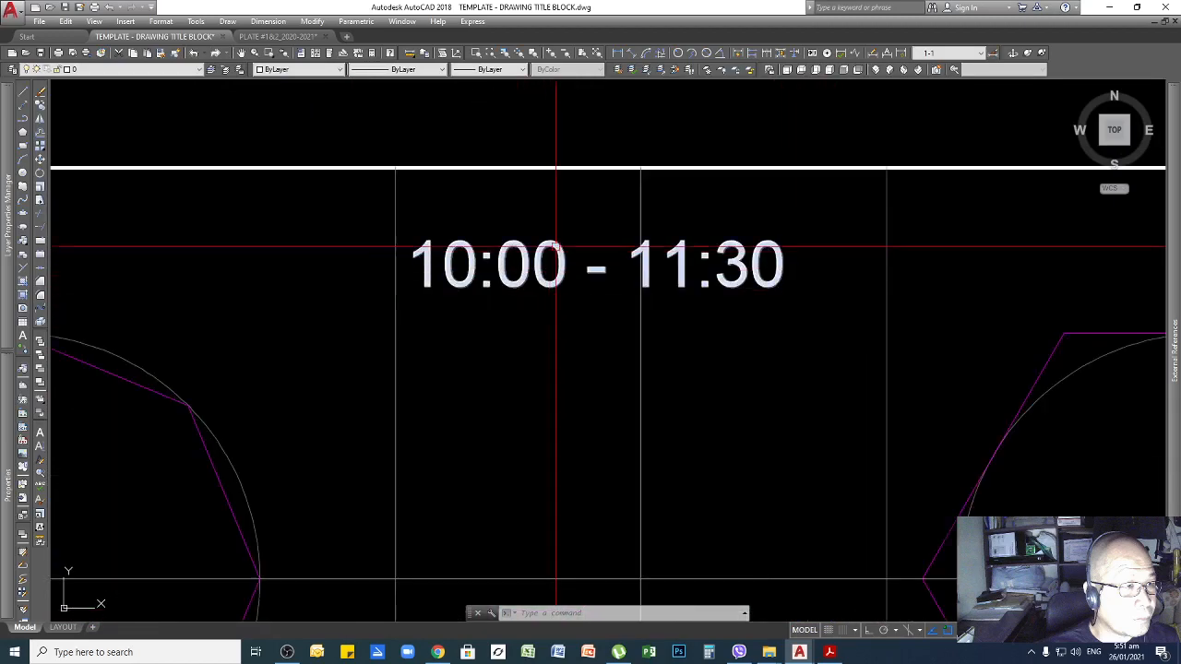
double_click(554, 247)
key(ctrl+a)
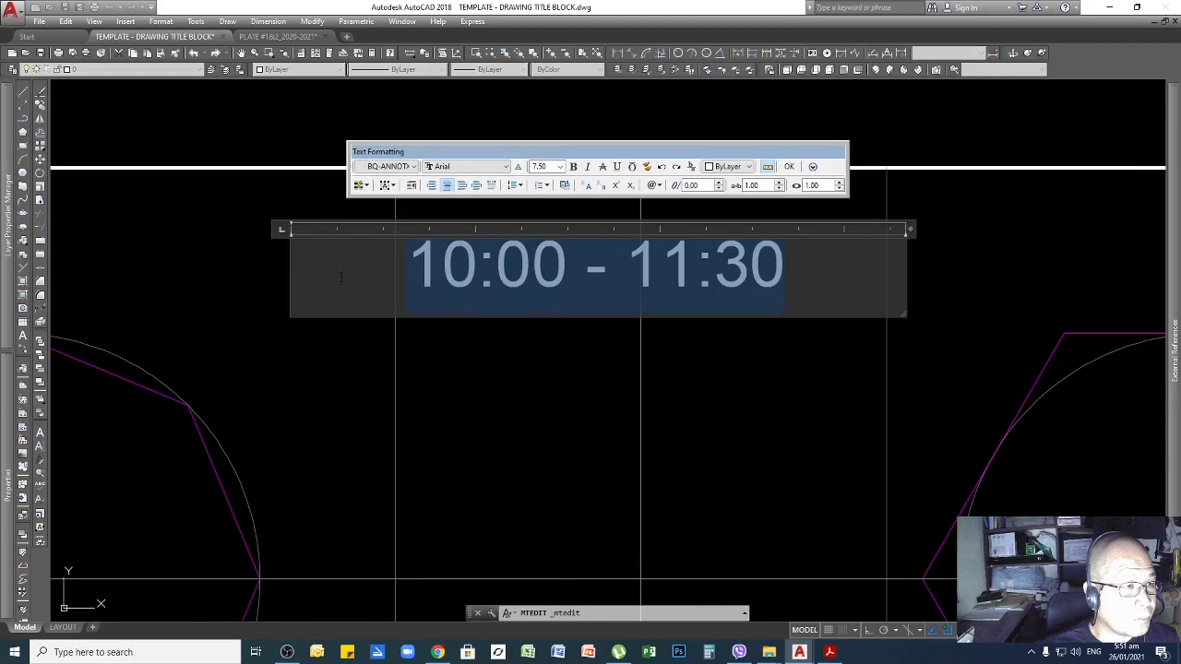
scroll(435, 338, down, 8)
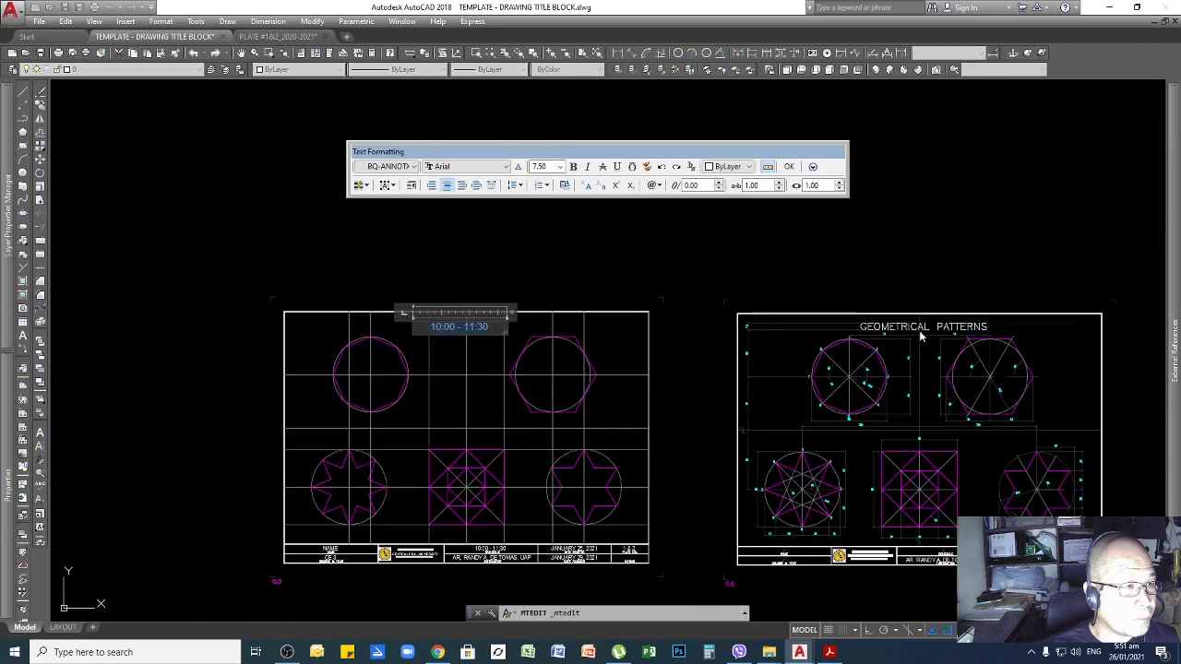
scroll(500, 336, up, 4)
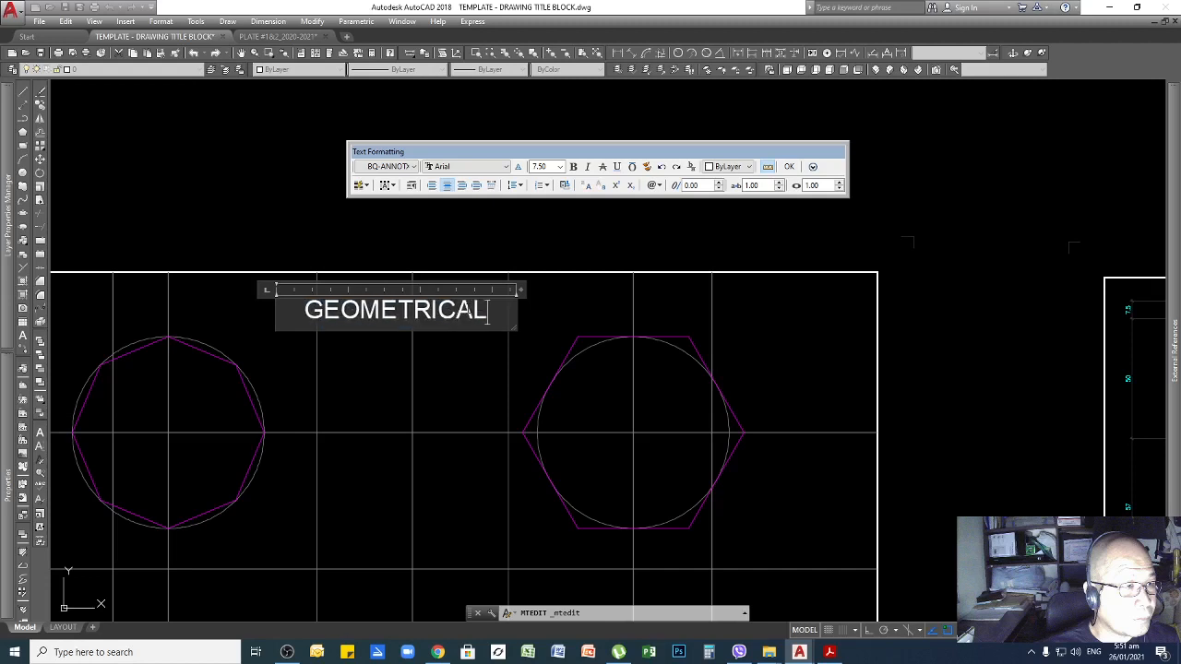
text(TTERNS)
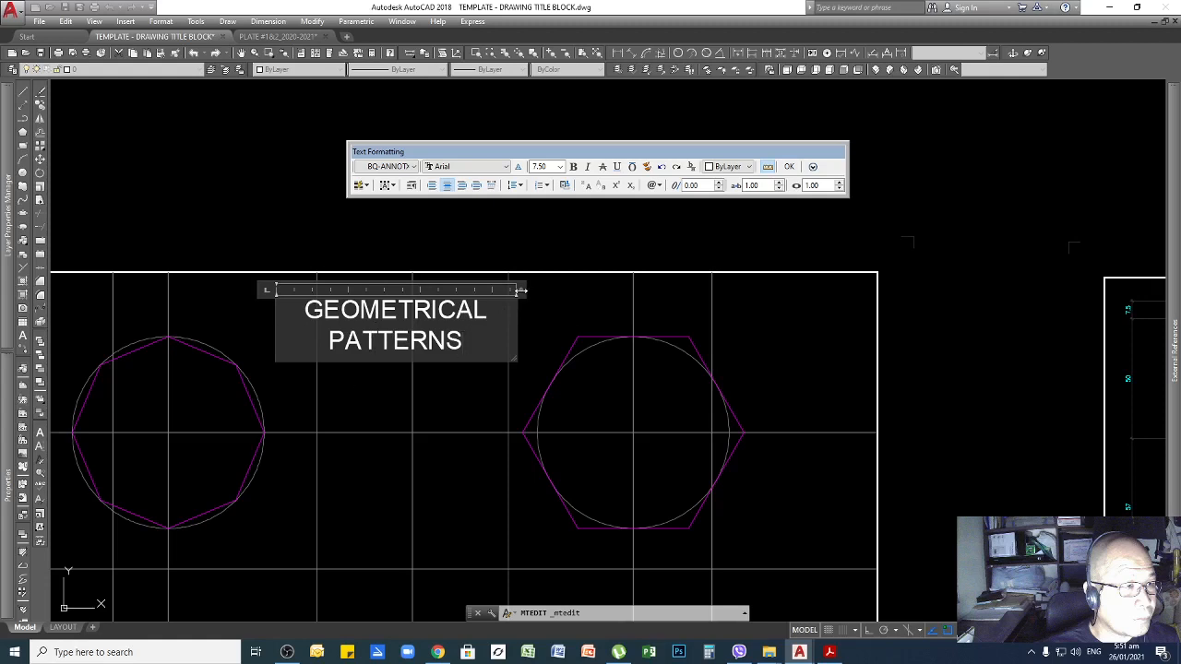
drag(521, 290, 664, 290)
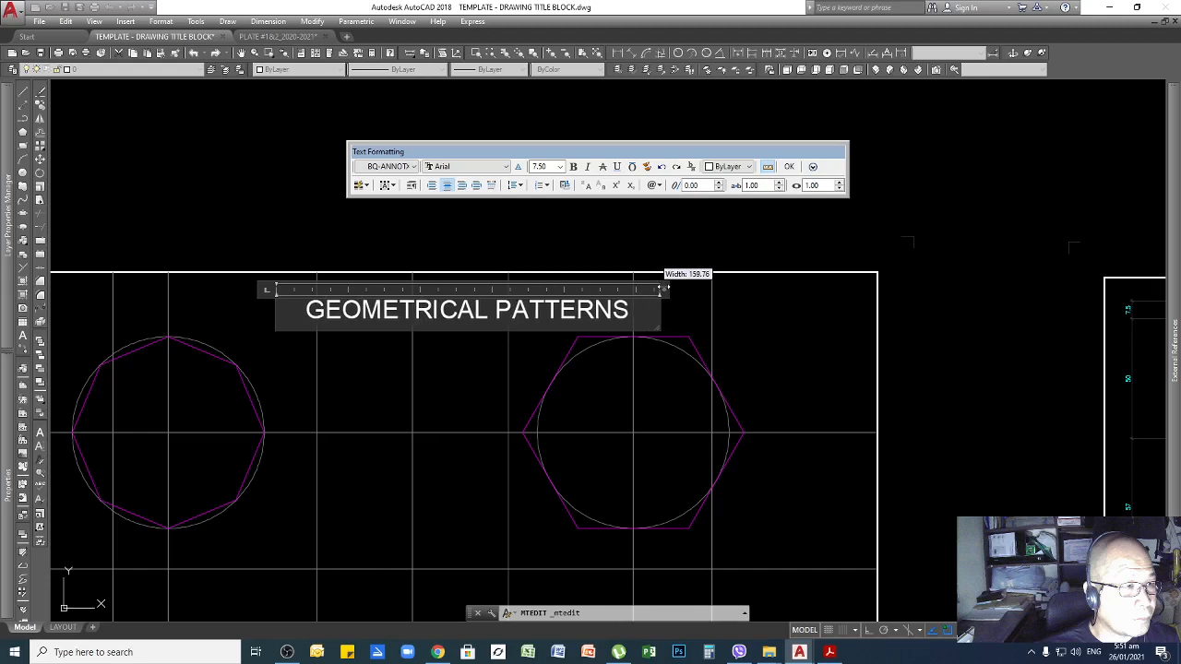
click(554, 249)
Move the GEOMETRICAL PATTERNS title horizontally to the left with Ortho on, roughly centring it on the sheet
scroll(591, 277, down, 2)
scroll(554, 309, up, 2)
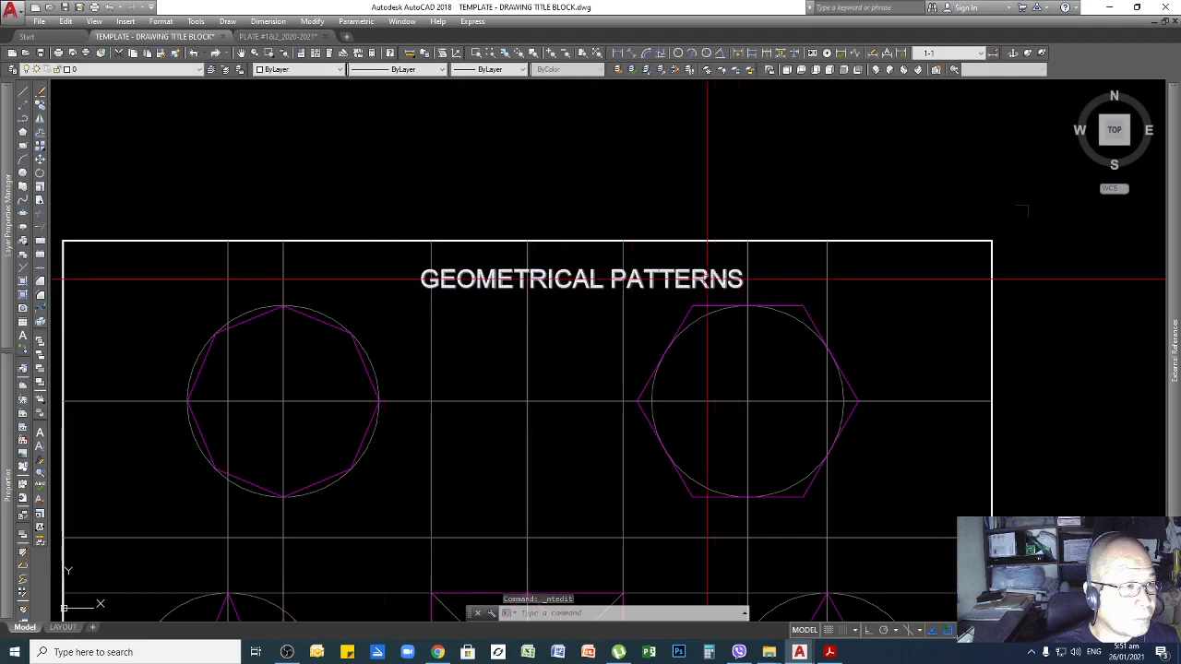
click(583, 281)
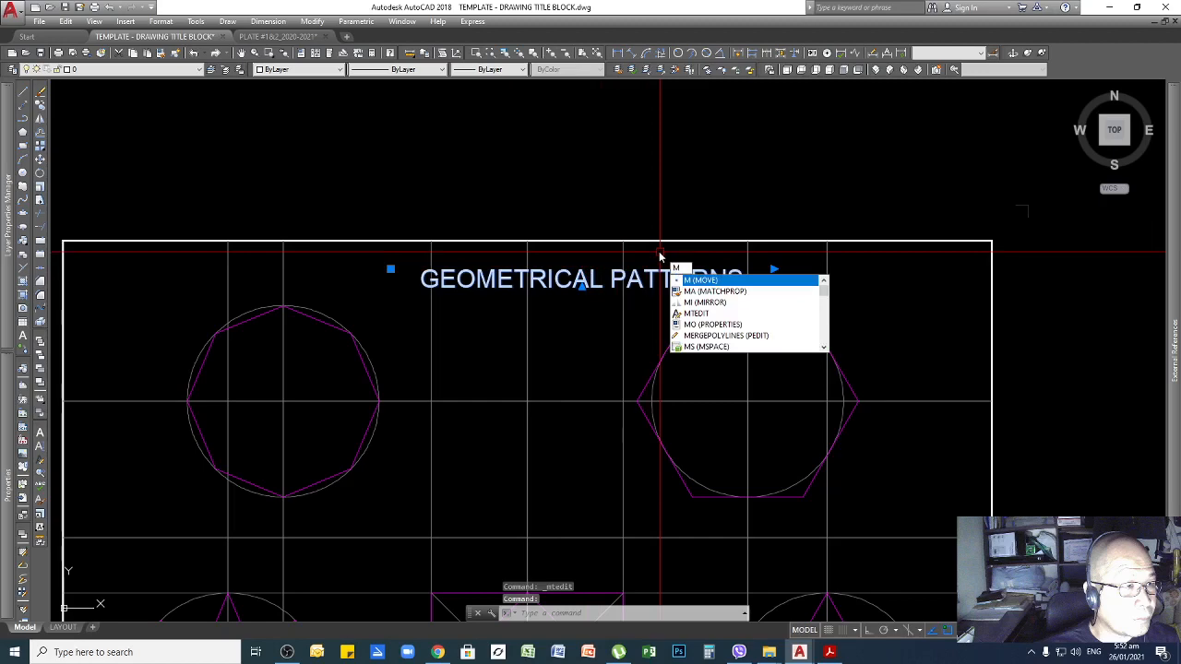
key(Return)
click(777, 180)
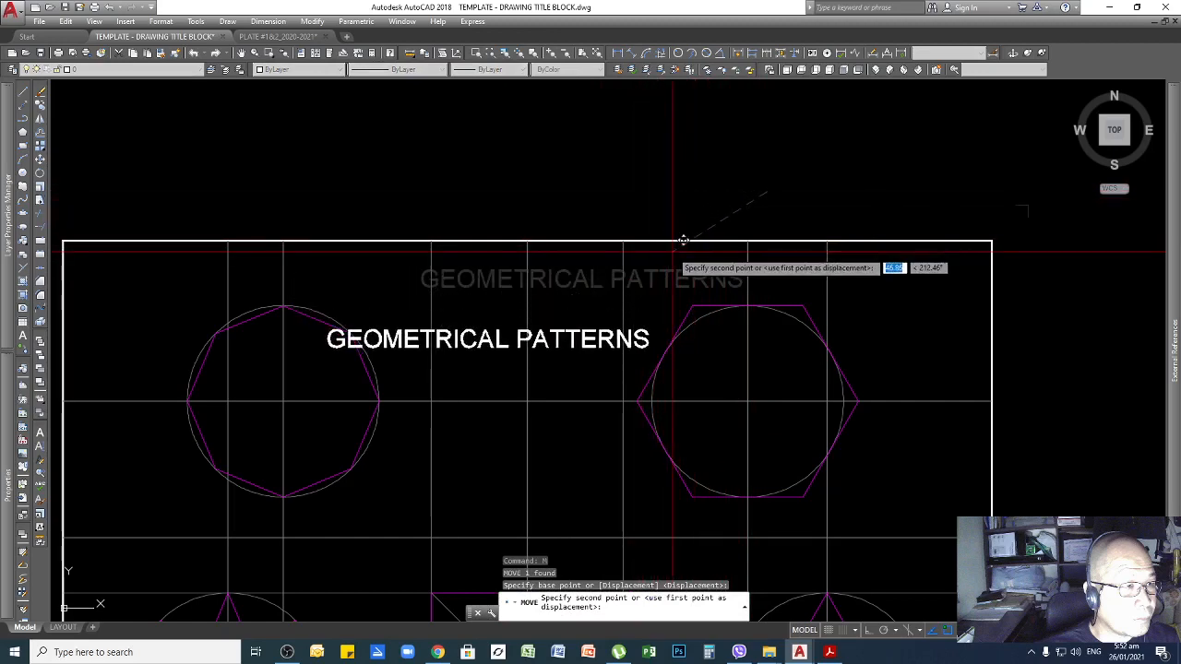
key(F8)
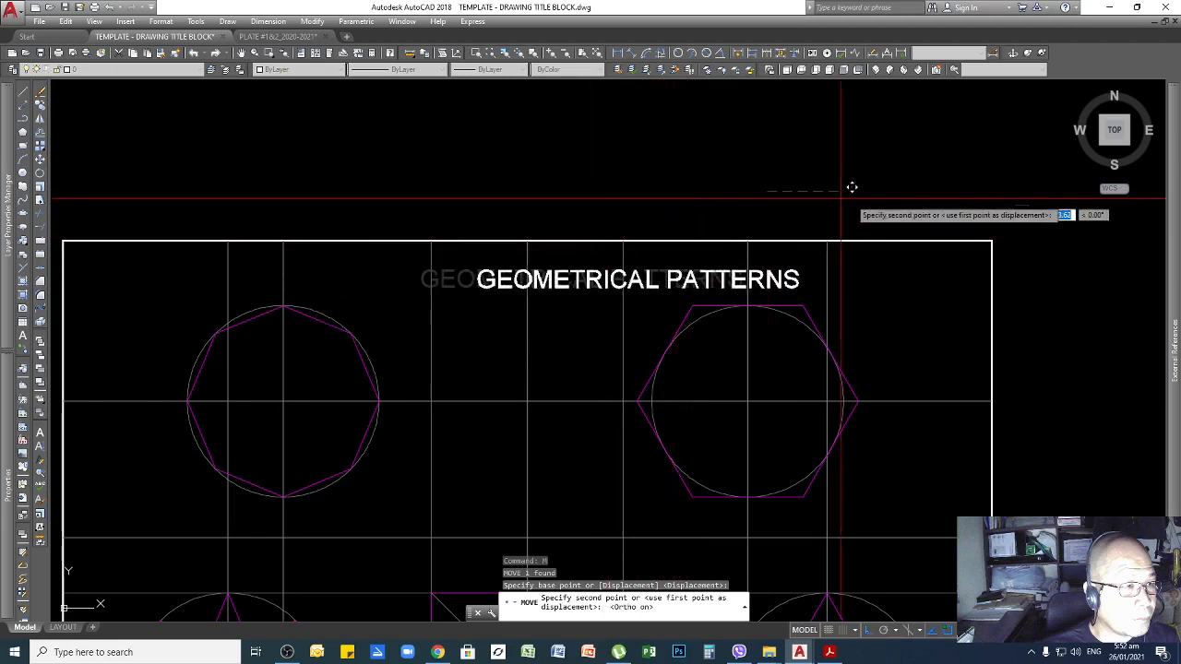
click(701, 172)
Move the GEOMETRICAL PATTERNS title slightly straight up towards the sheet's upper border, matching the reference plate
scroll(366, 314, down, 4)
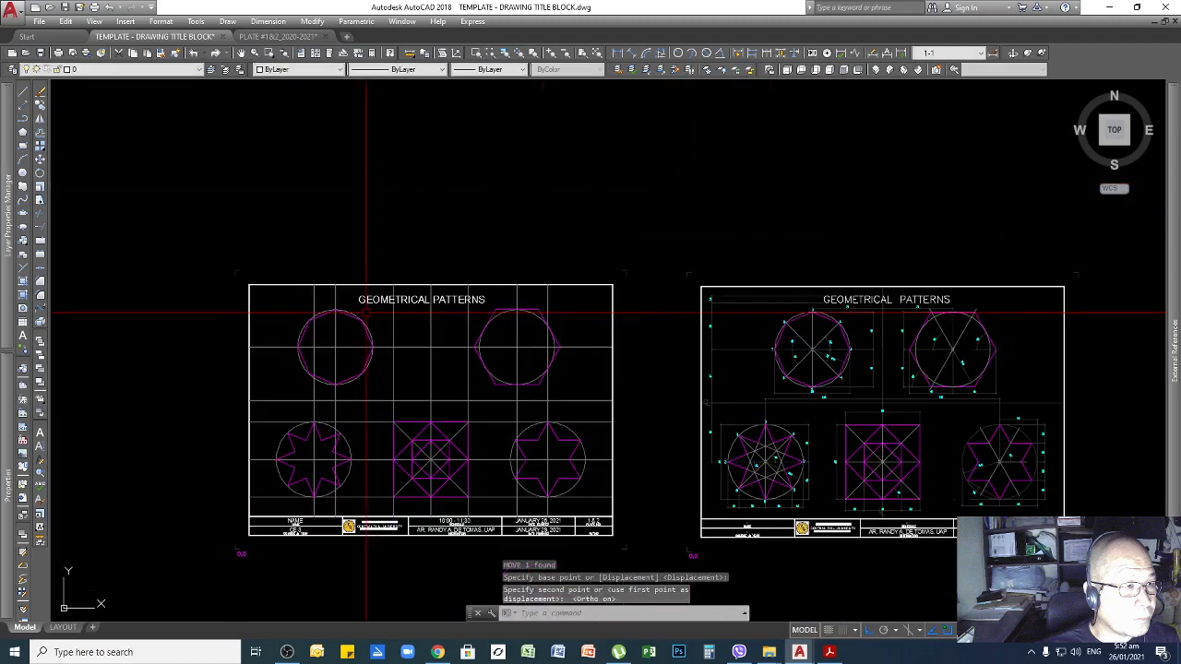
scroll(432, 315, up, 2)
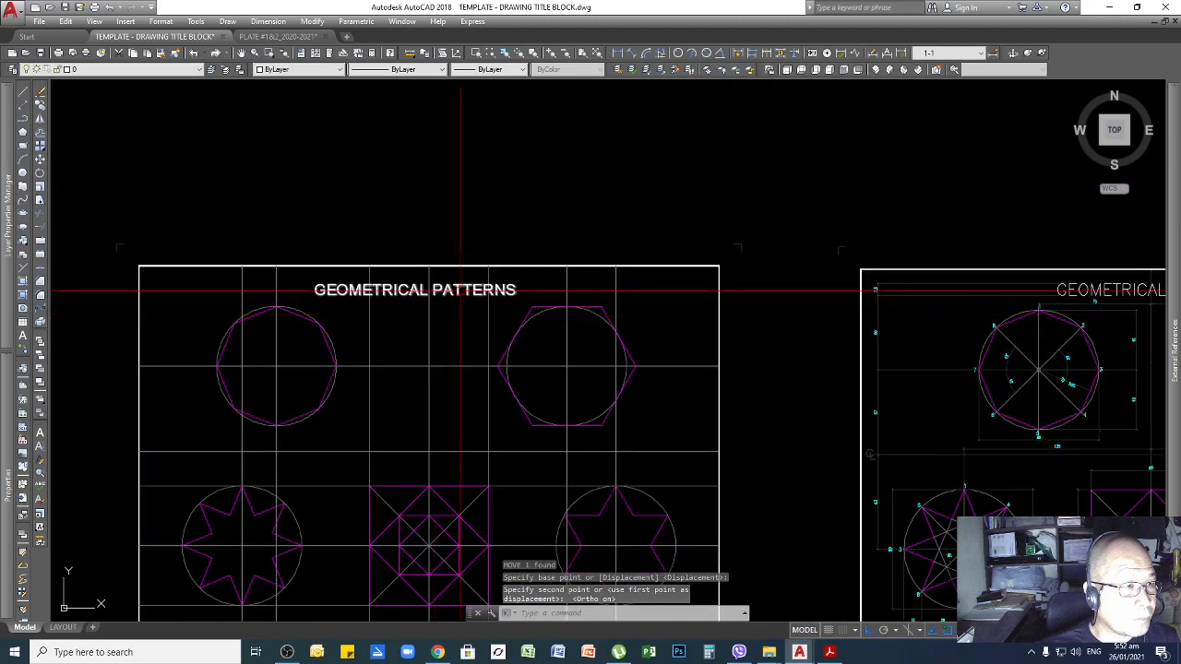
click(443, 291)
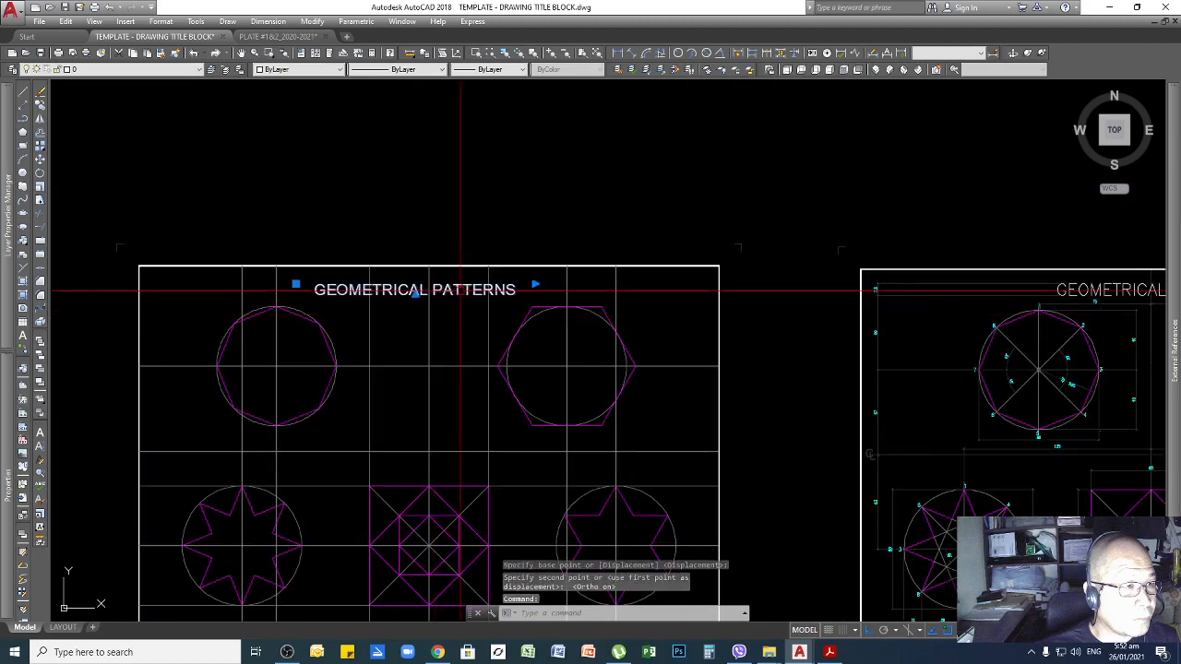
key(Return)
click(566, 222)
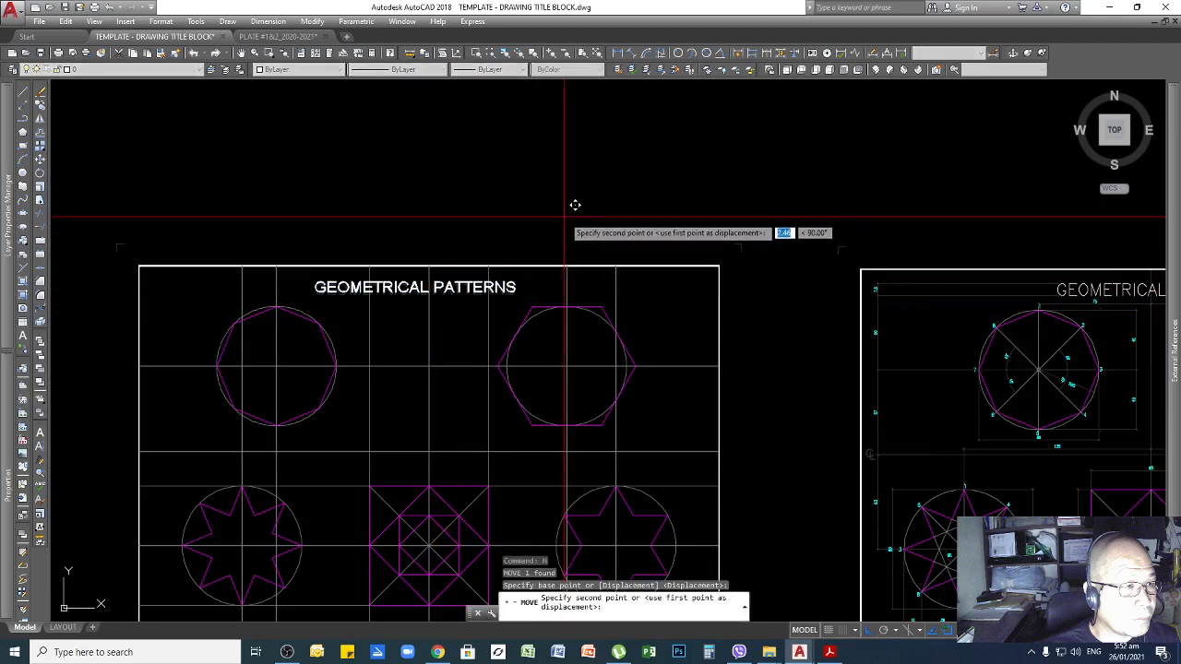
scroll(562, 190, down, 4)
scroll(631, 248, up, 4)
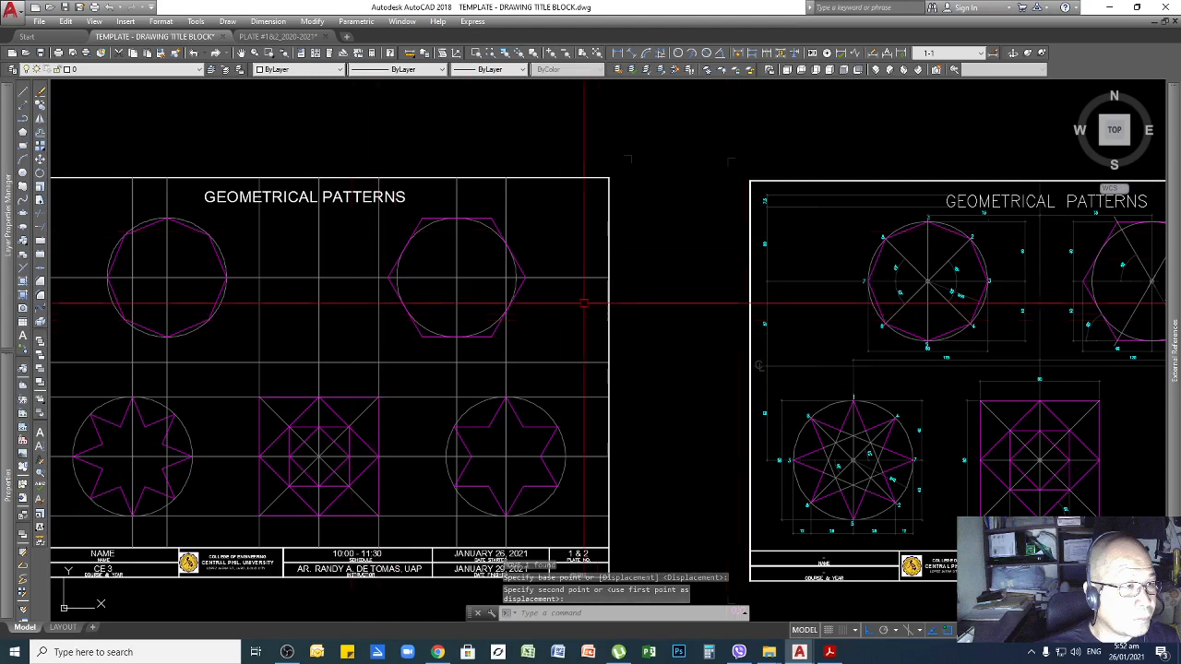
scroll(711, 337, down, 3)
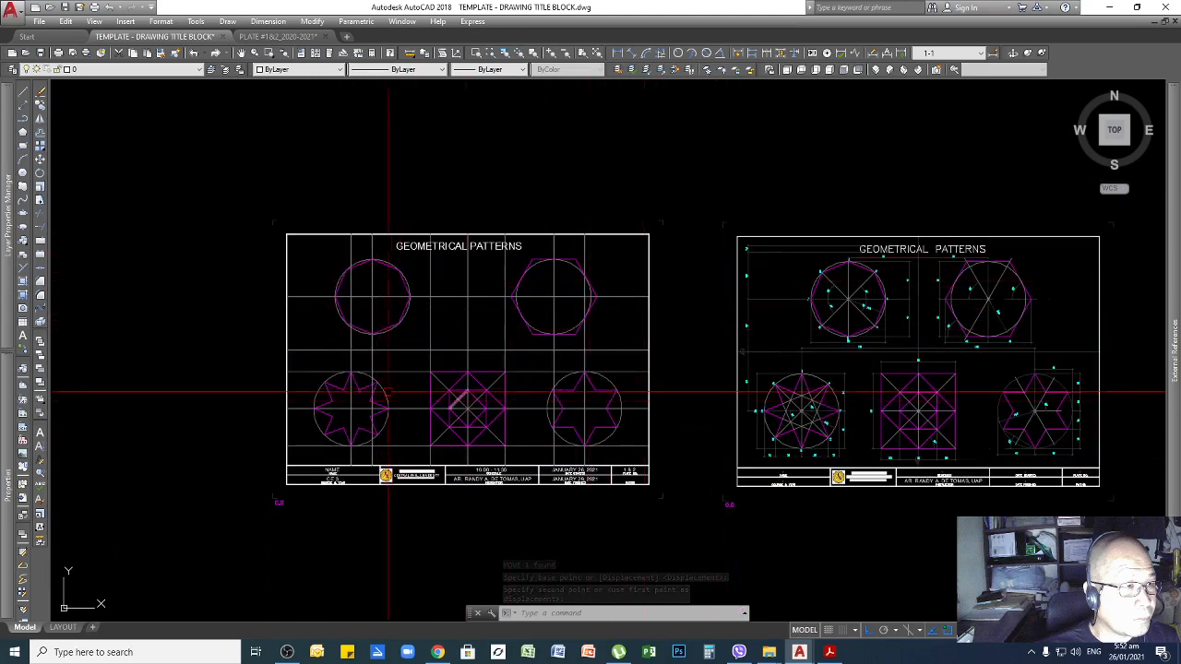
Compare the finished geometrical patterns plate with the reference plate beside it, checking figures, title and title block
scroll(383, 382, up, 3)
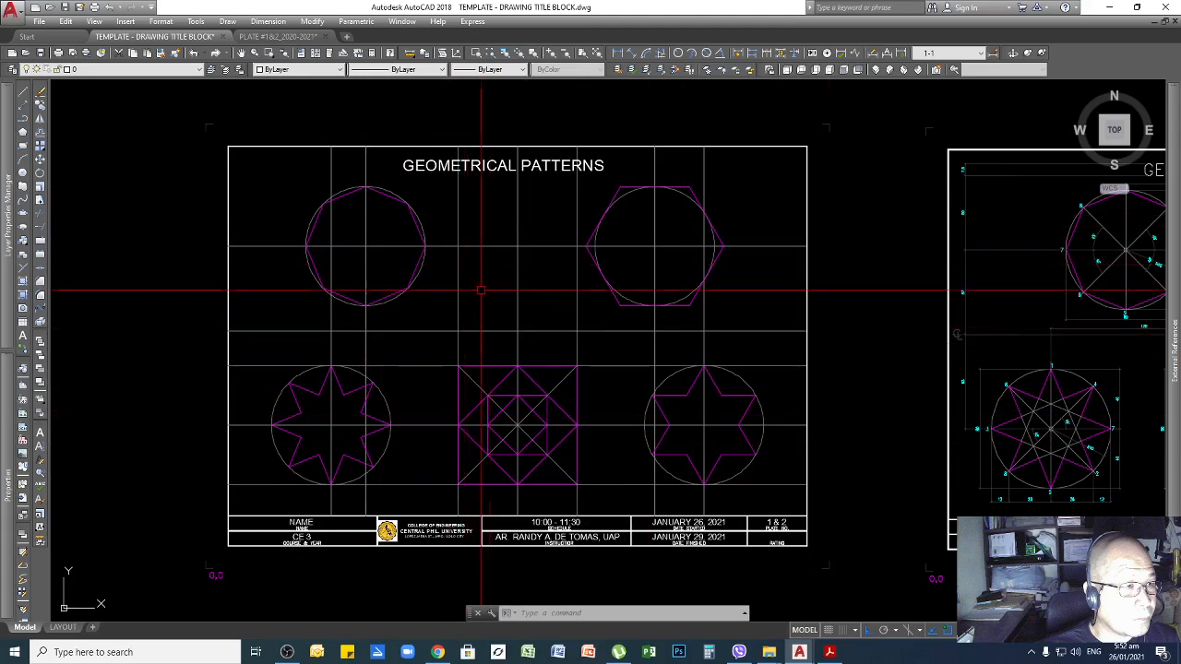
scroll(566, 240, down, 3)
scroll(435, 255, up, 3)
scroll(434, 319, down, 5)
scroll(423, 361, up, 4)
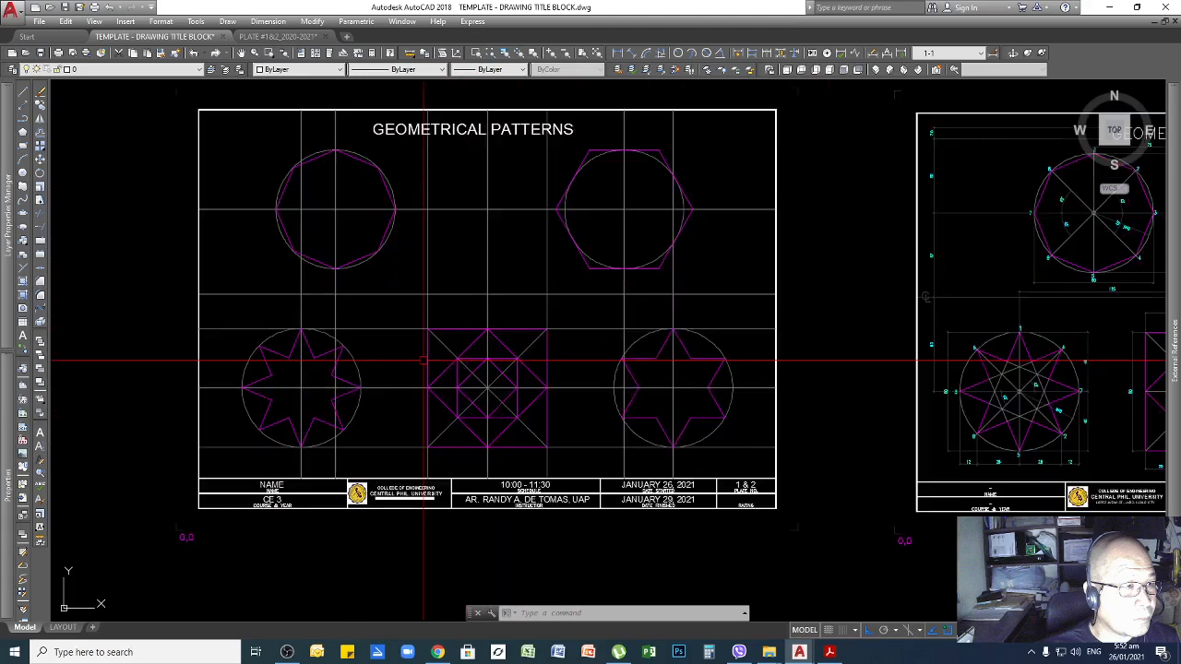
scroll(394, 388, down, 2)
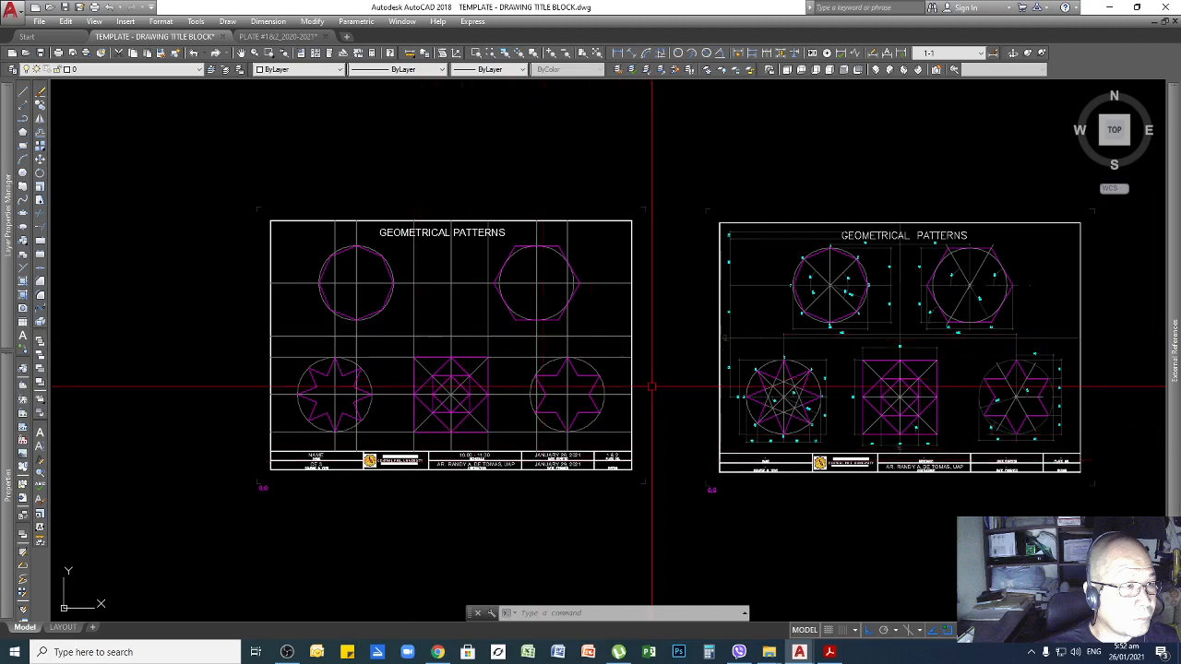
scroll(620, 406, down, 2)
scroll(609, 338, up, 2)
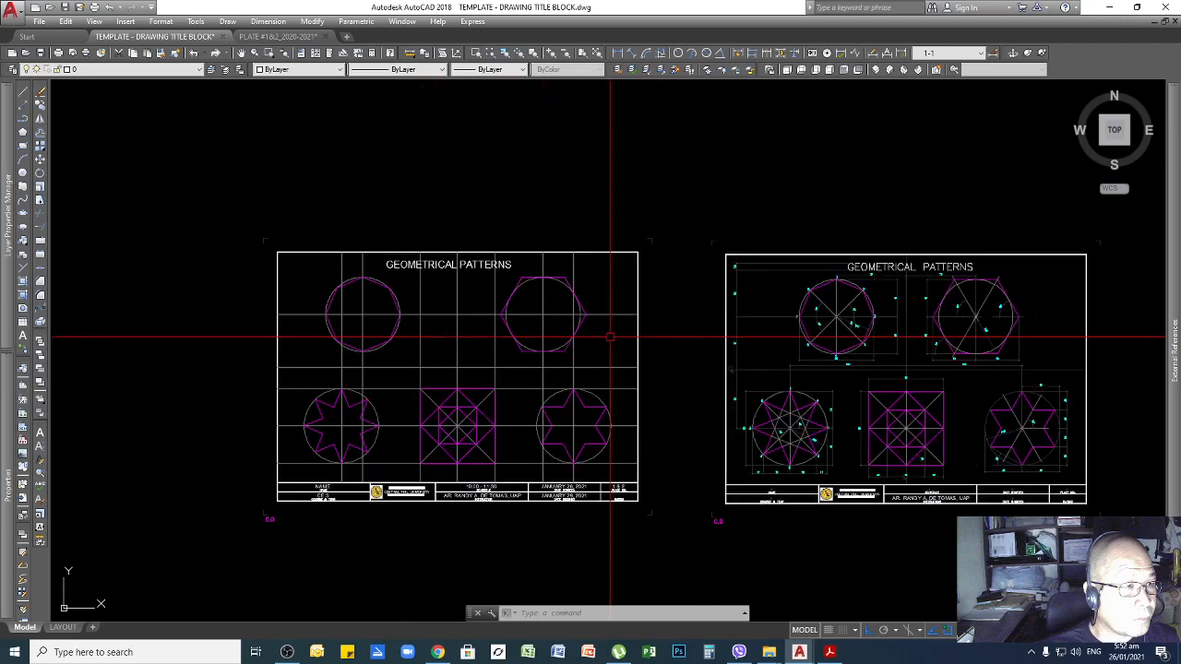
scroll(622, 340, down, 2)
scroll(637, 369, up, 2)
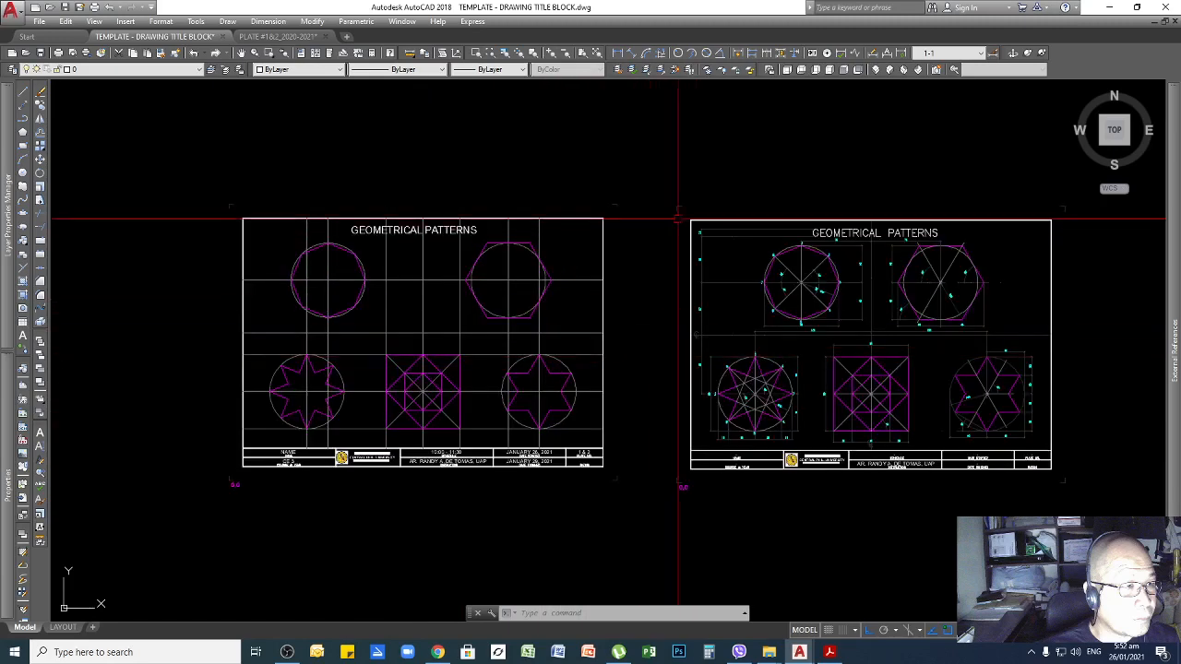
Delete the whole reference plate, including its sheet, title block, figures and dimensions, keeping only the newly drawn plate
click(655, 145)
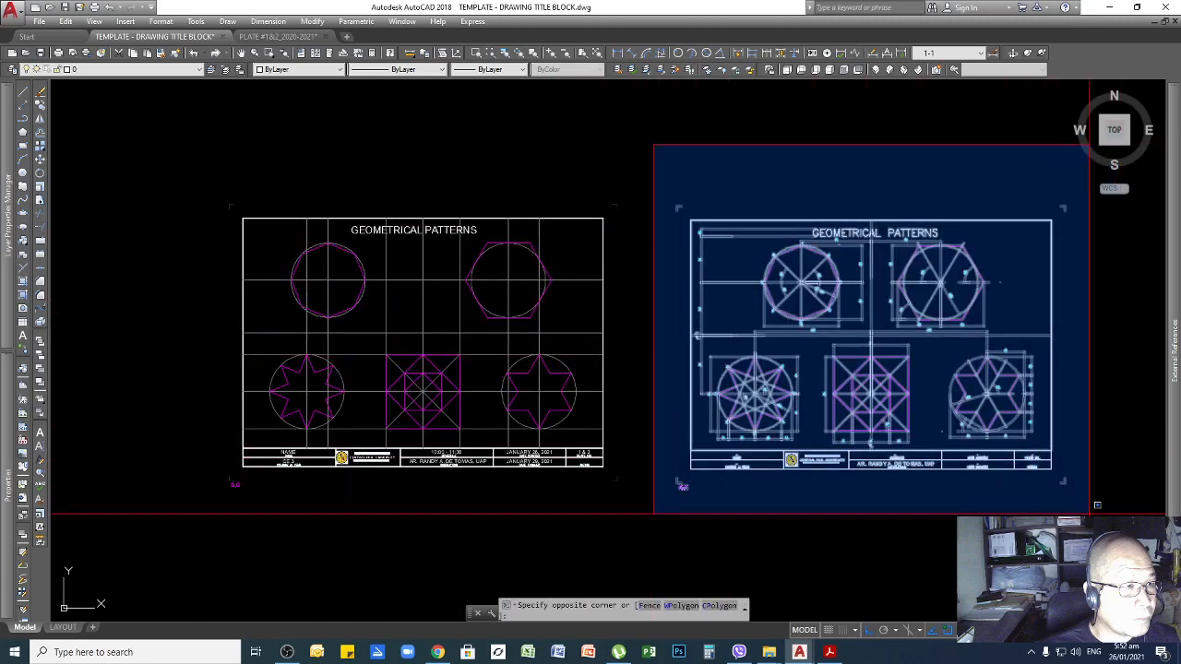
click(1089, 515)
key(Delete)
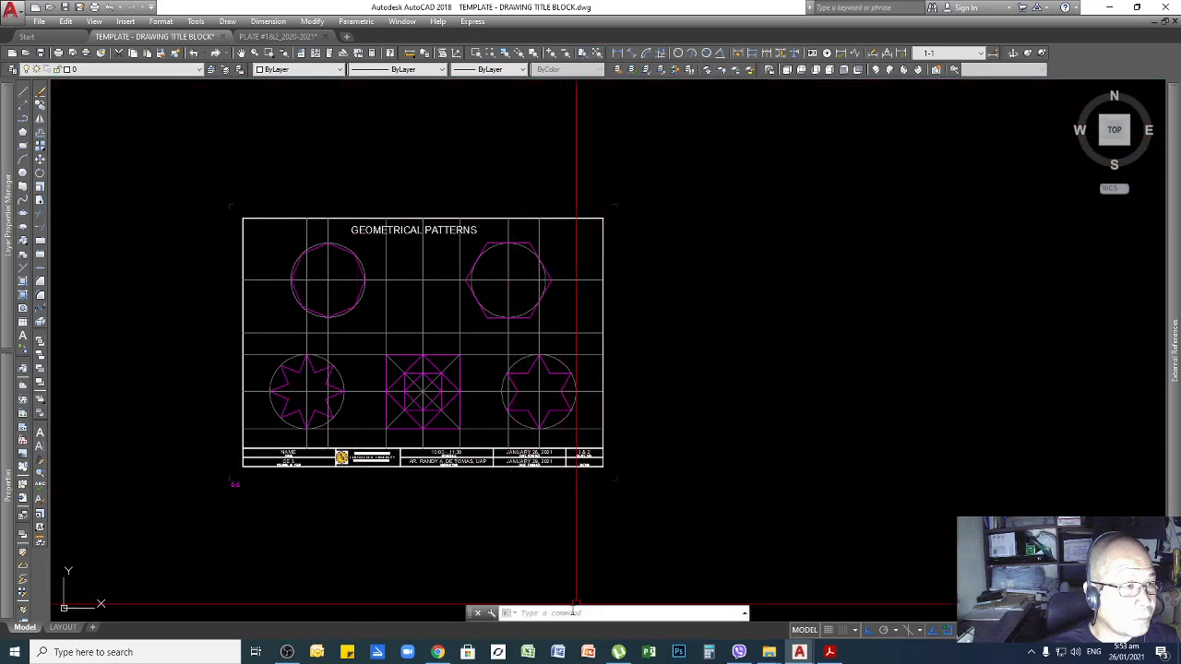
text(z)
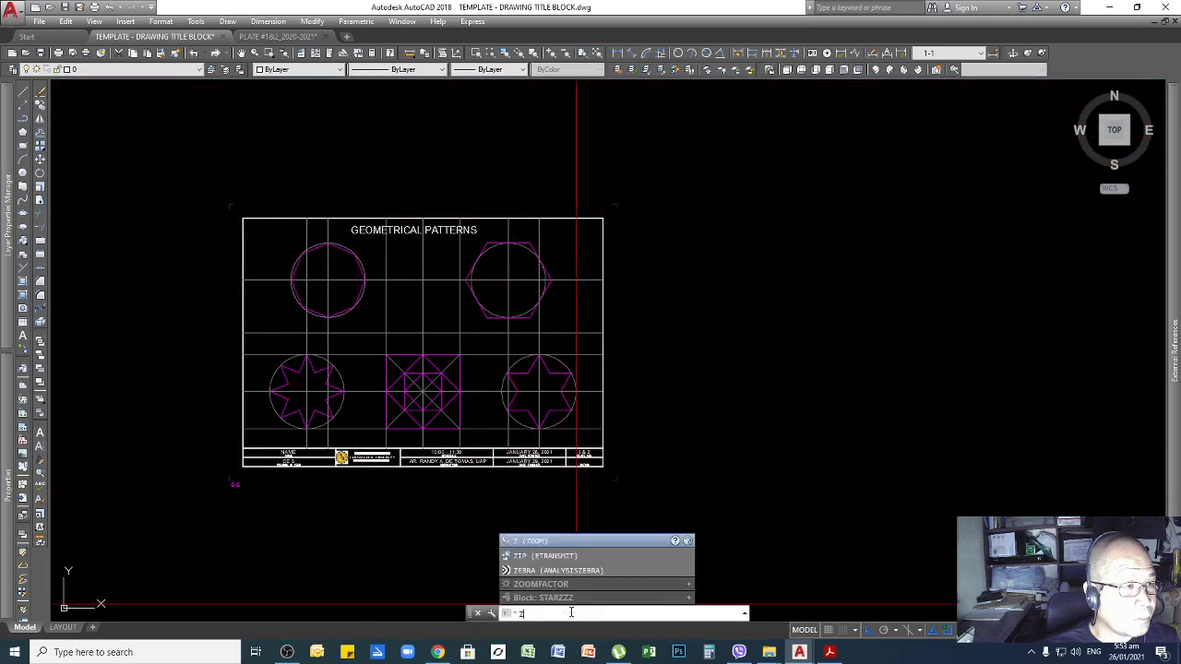
key(Return)
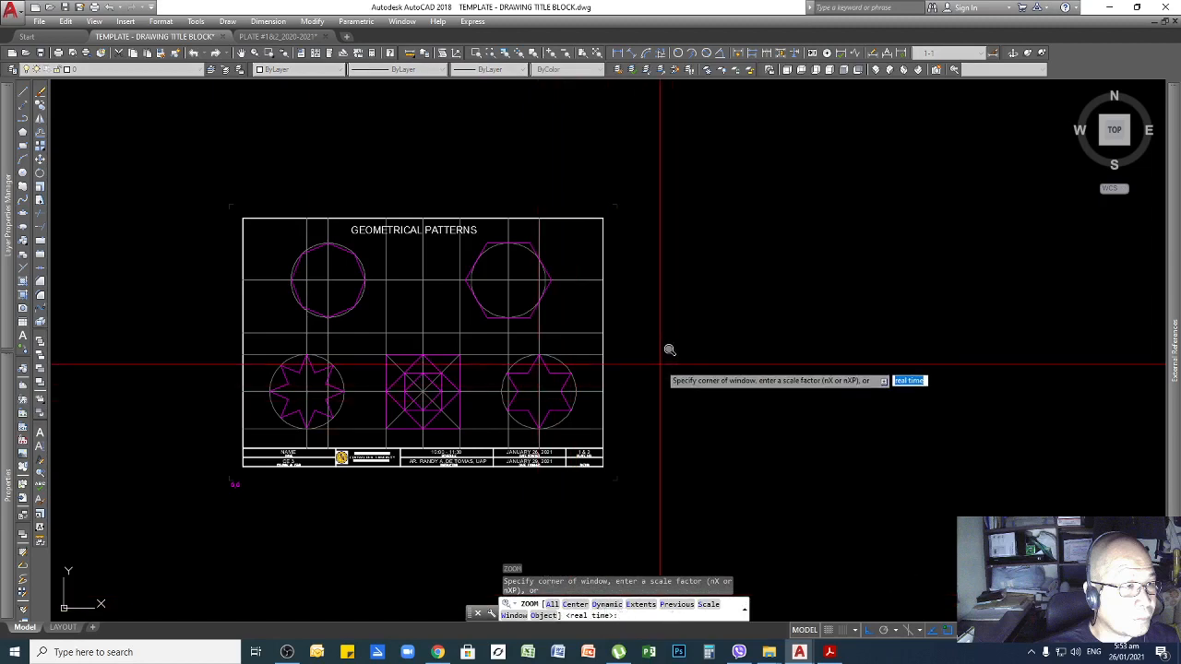
scroll(766, 388, down, 4)
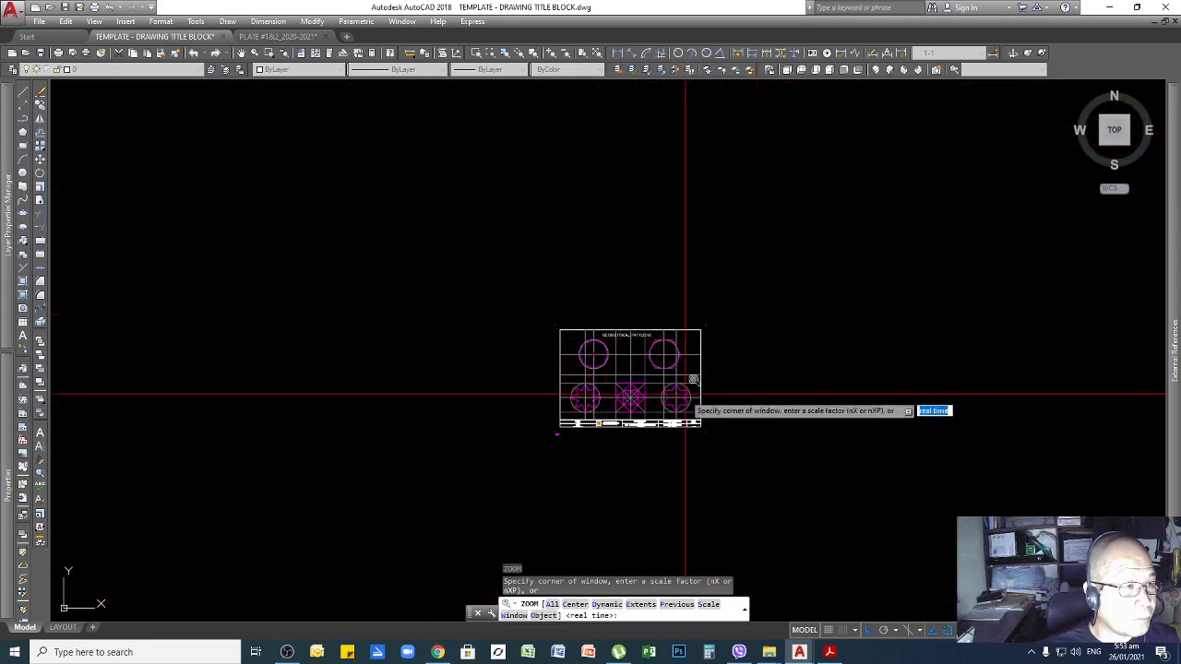
scroll(712, 429, up, 2)
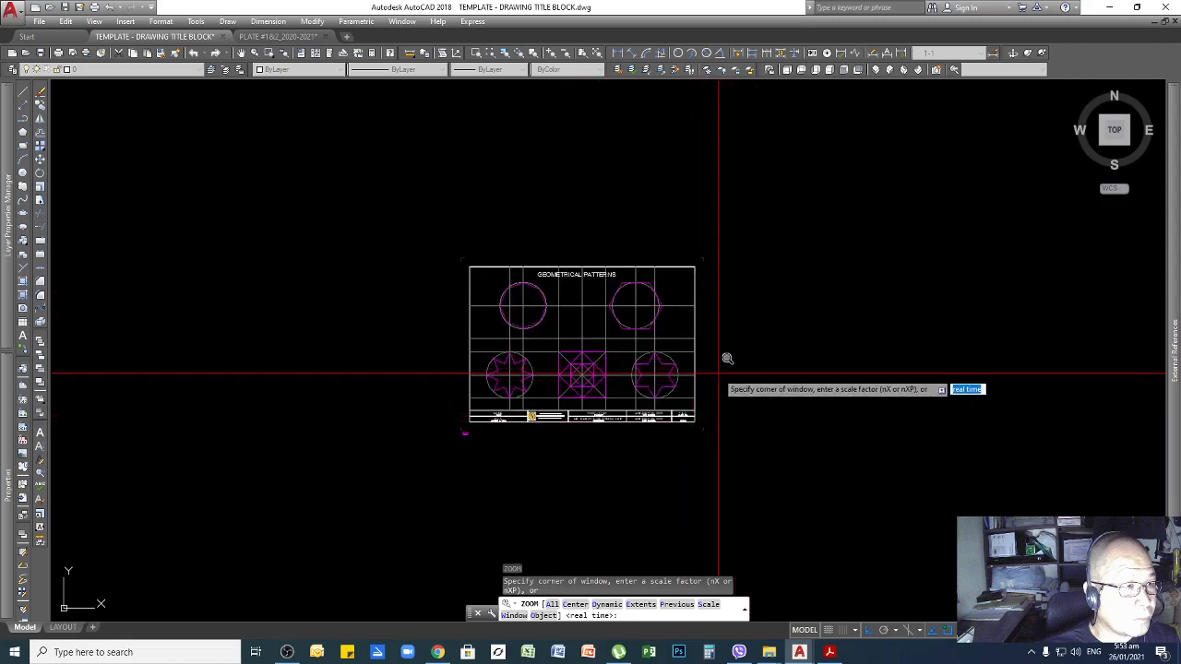
scroll(687, 365, up, 2)
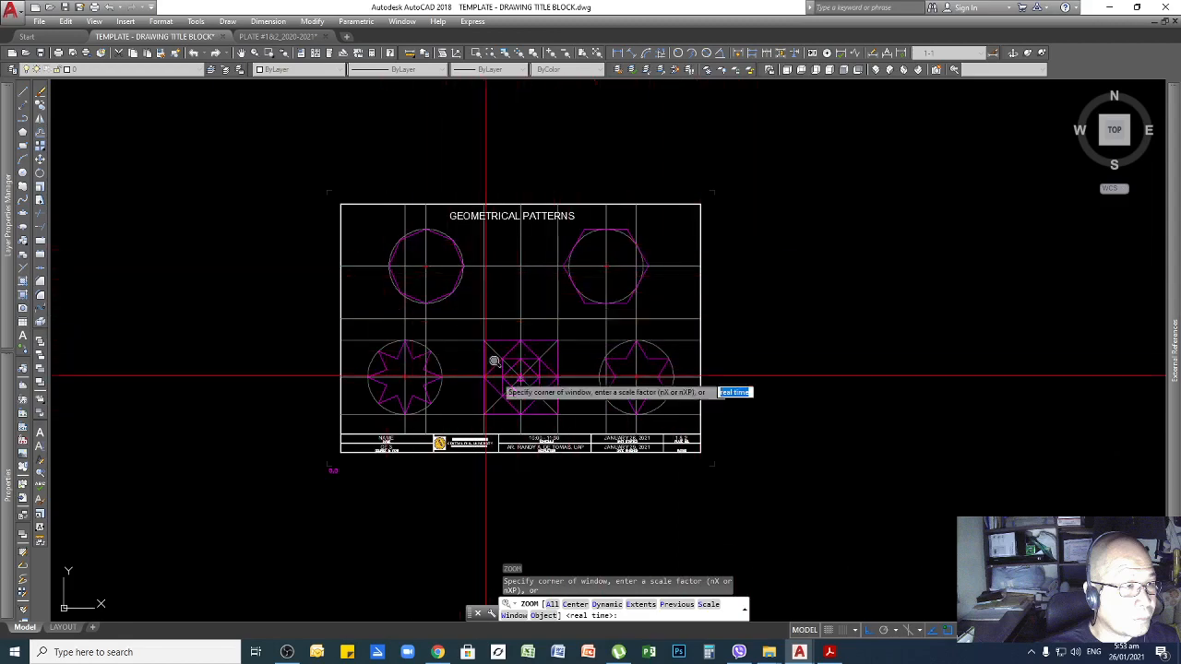
scroll(591, 421, down, 6)
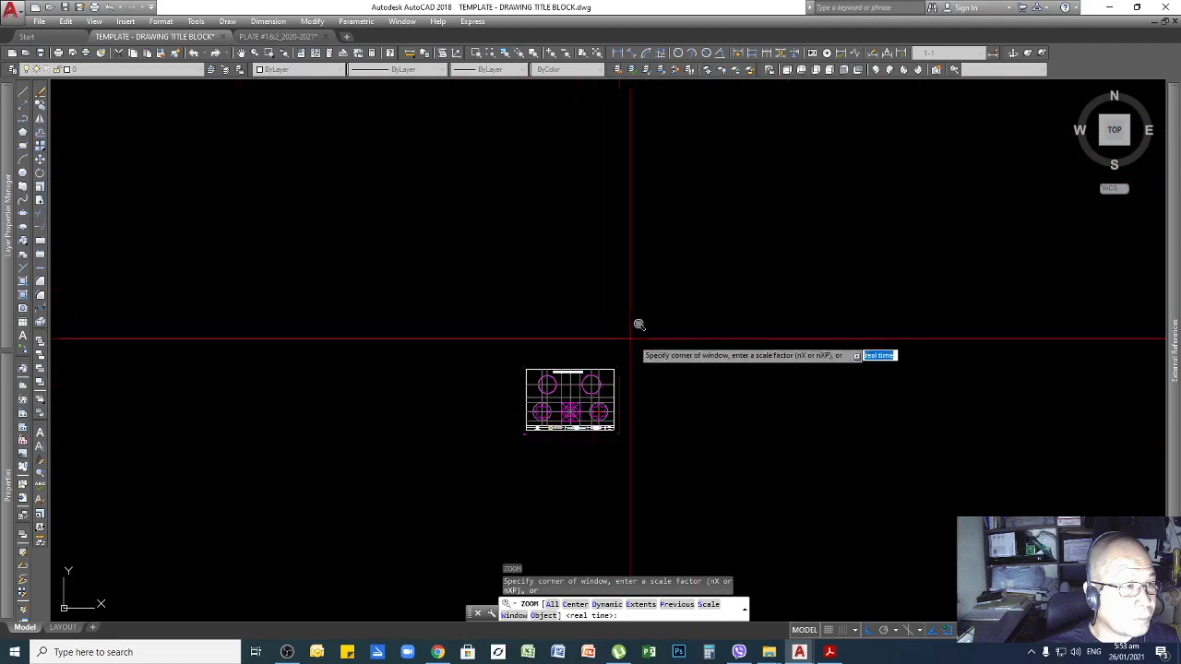
scroll(646, 351, down, 2)
scroll(615, 258, up, 10)
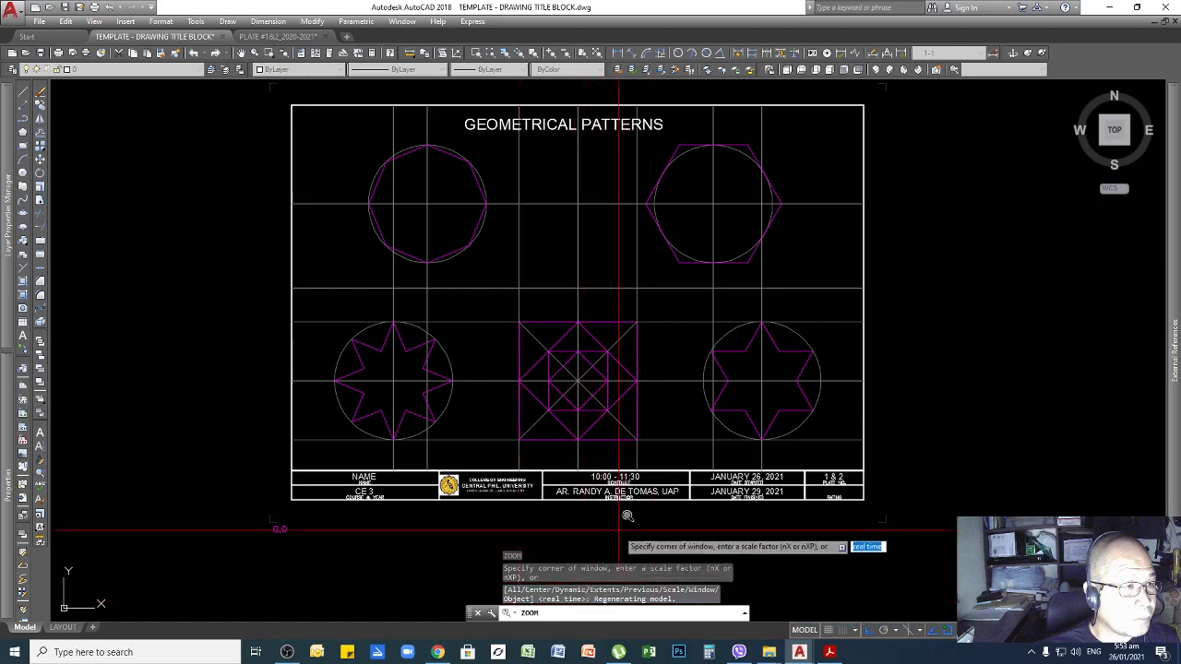
key(Escape)
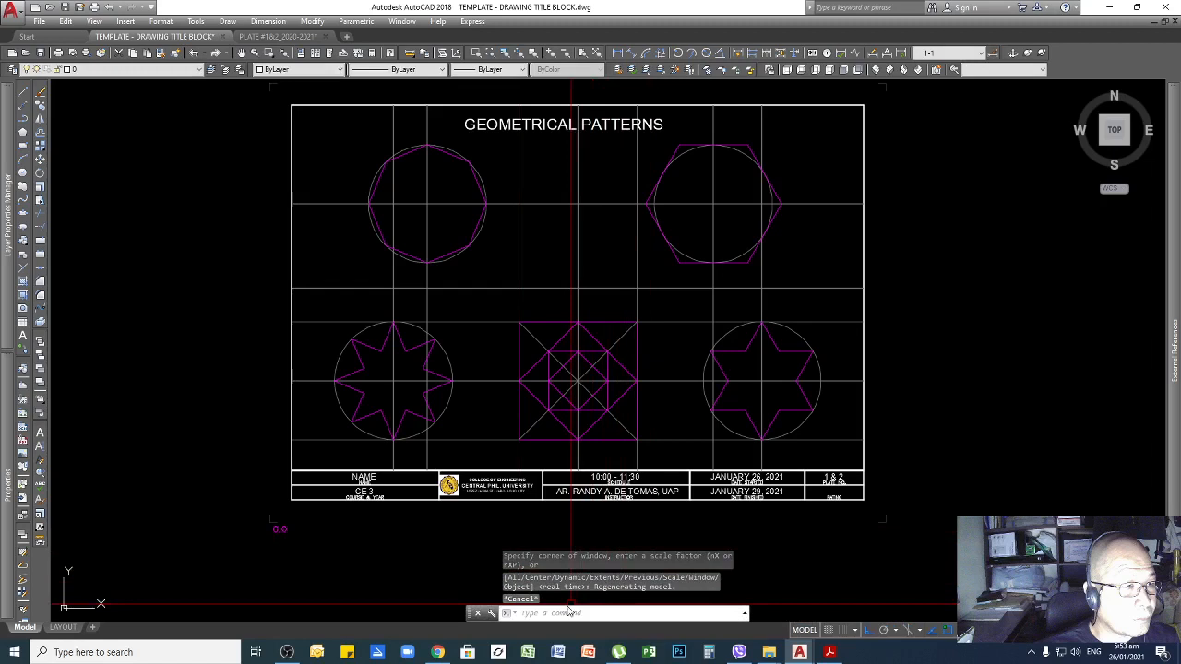
Zoom to the drawing's extents so the plate fills the view, and check the sheet's corner mark without keeping it selected
text(z)
key(Return)
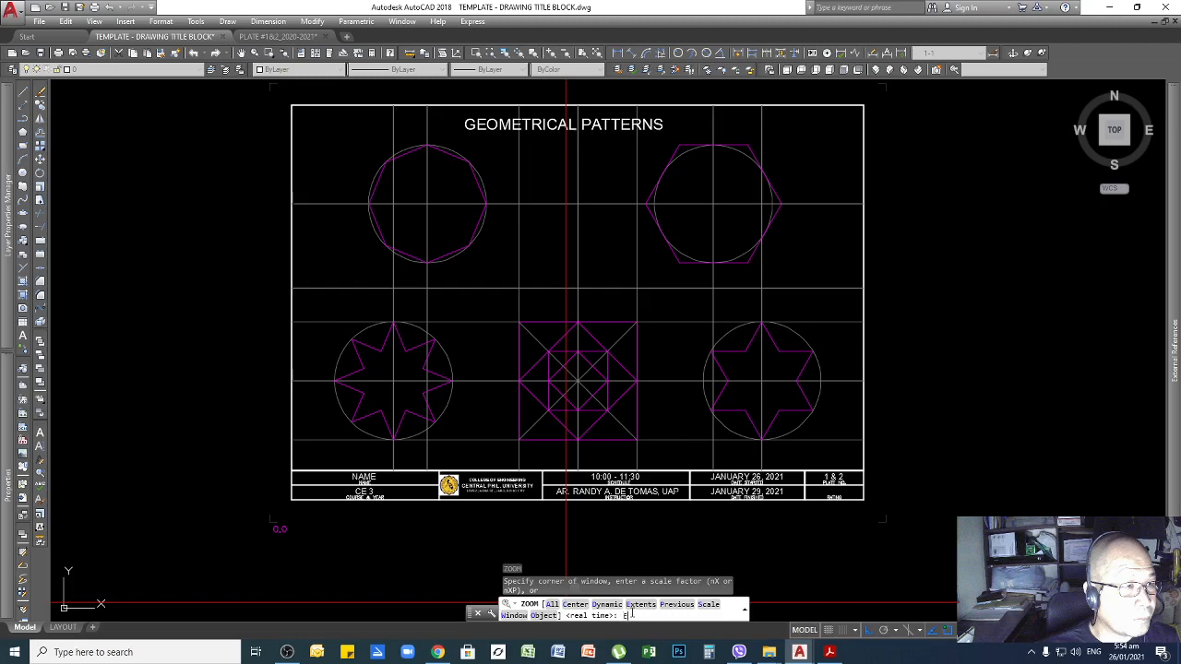
key(Return)
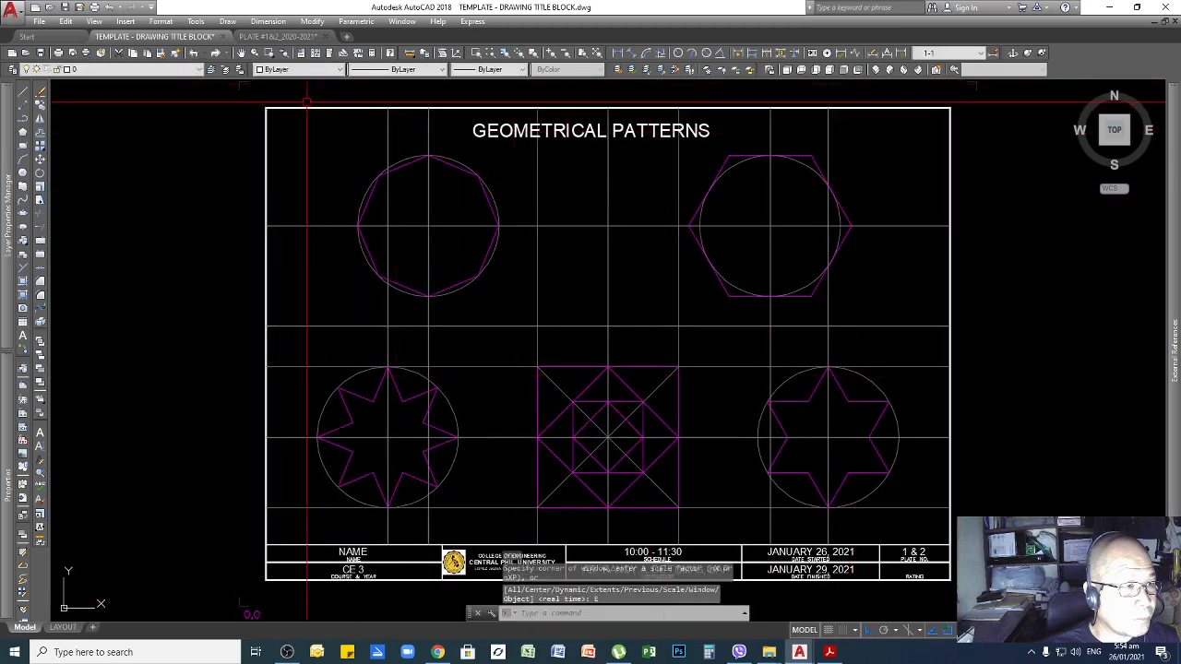
click(240, 86)
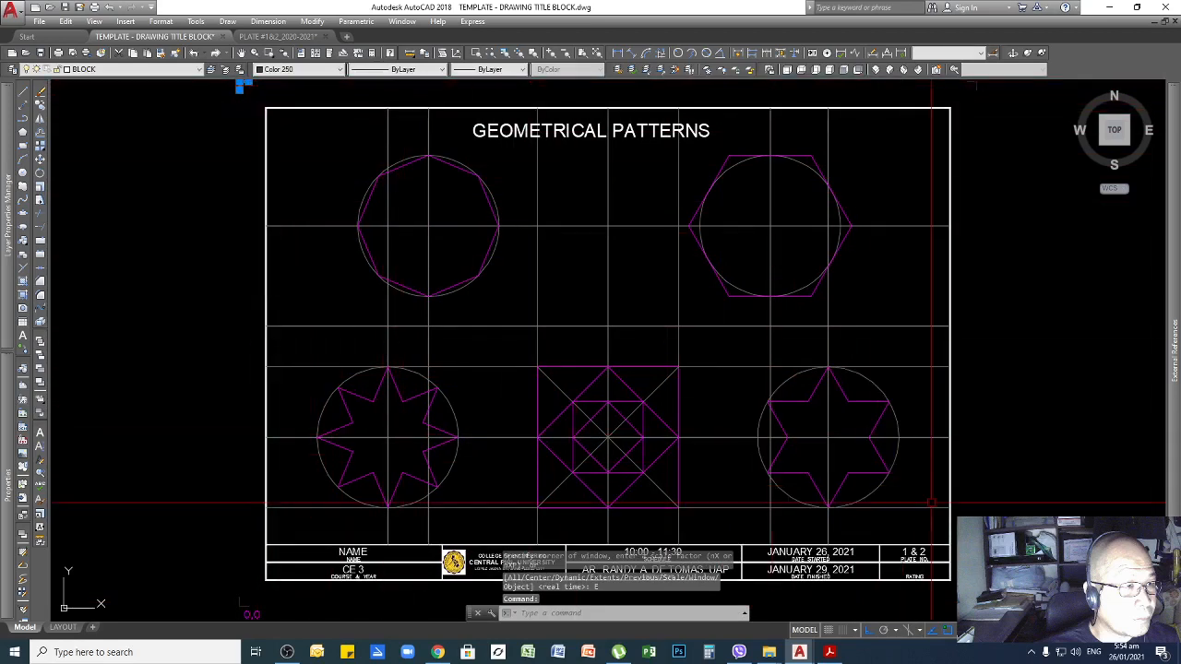
key(Escape)
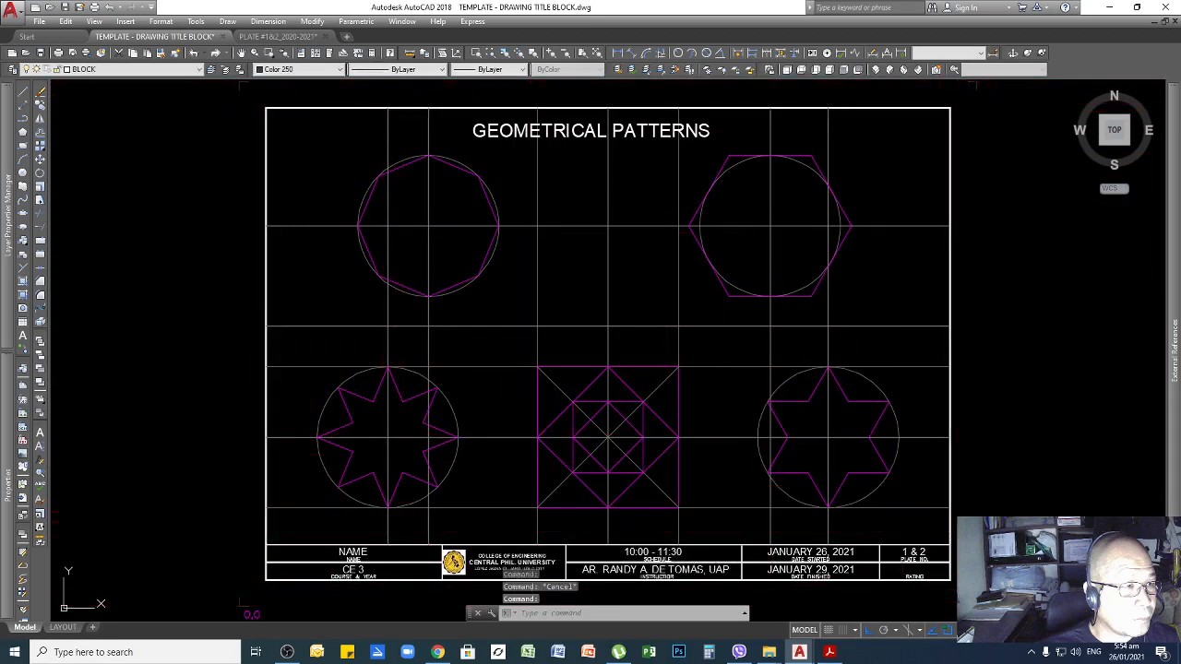
key(Escape)
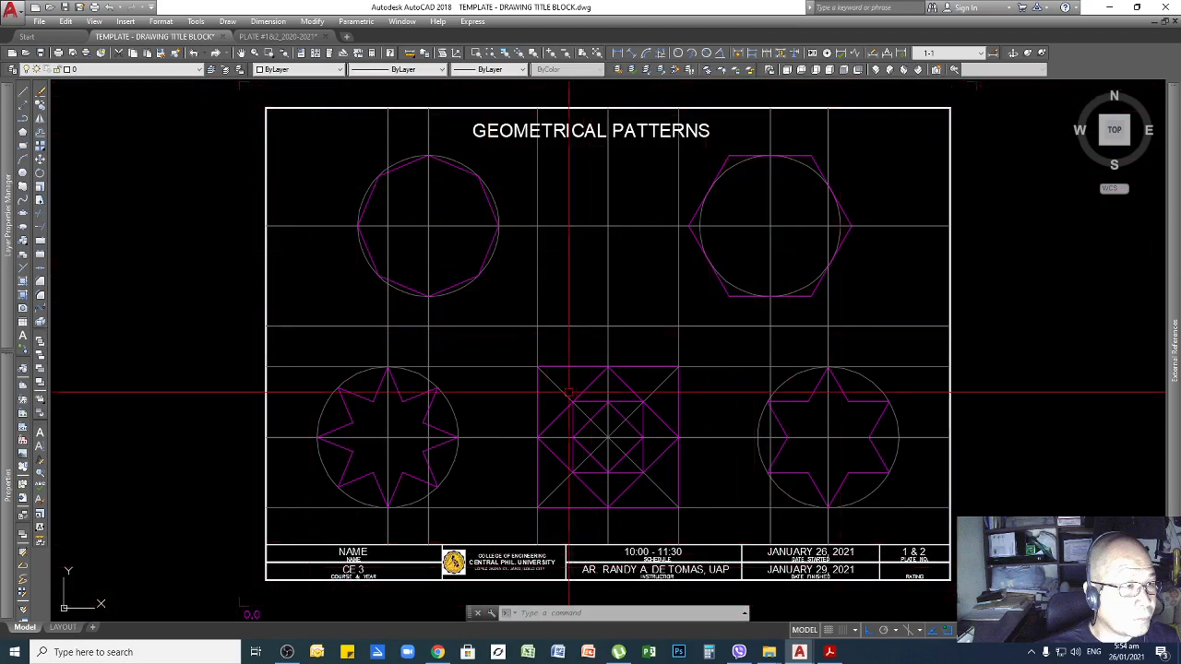
Draw four short stray lines in the empty space far outside the plate, one towards each corner of the zoomed-out view
scroll(570, 392, down, 10)
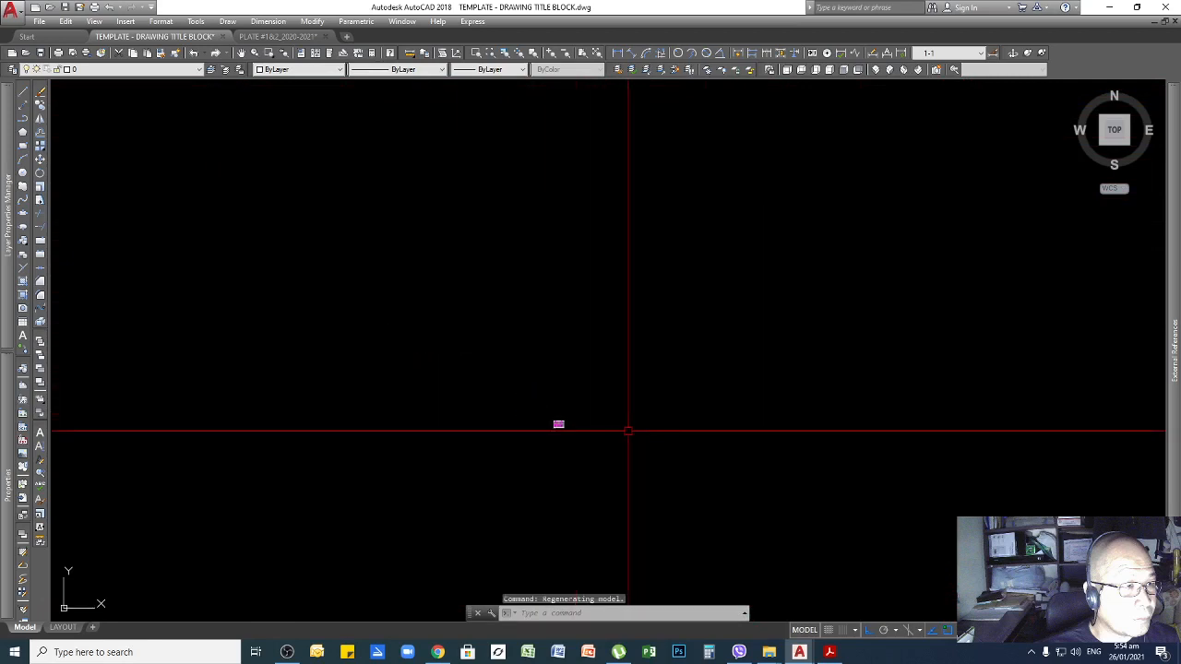
text(l)
key(Return)
click(1008, 112)
click(962, 111)
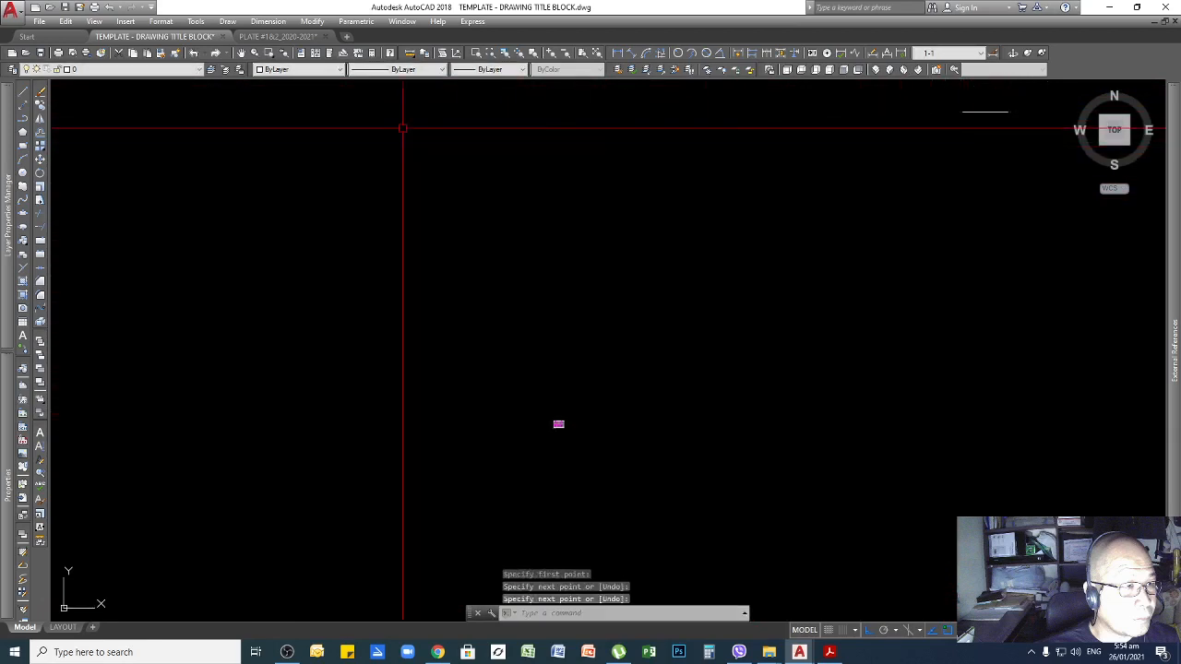
key(Return)
click(130, 123)
click(130, 145)
key(Return)
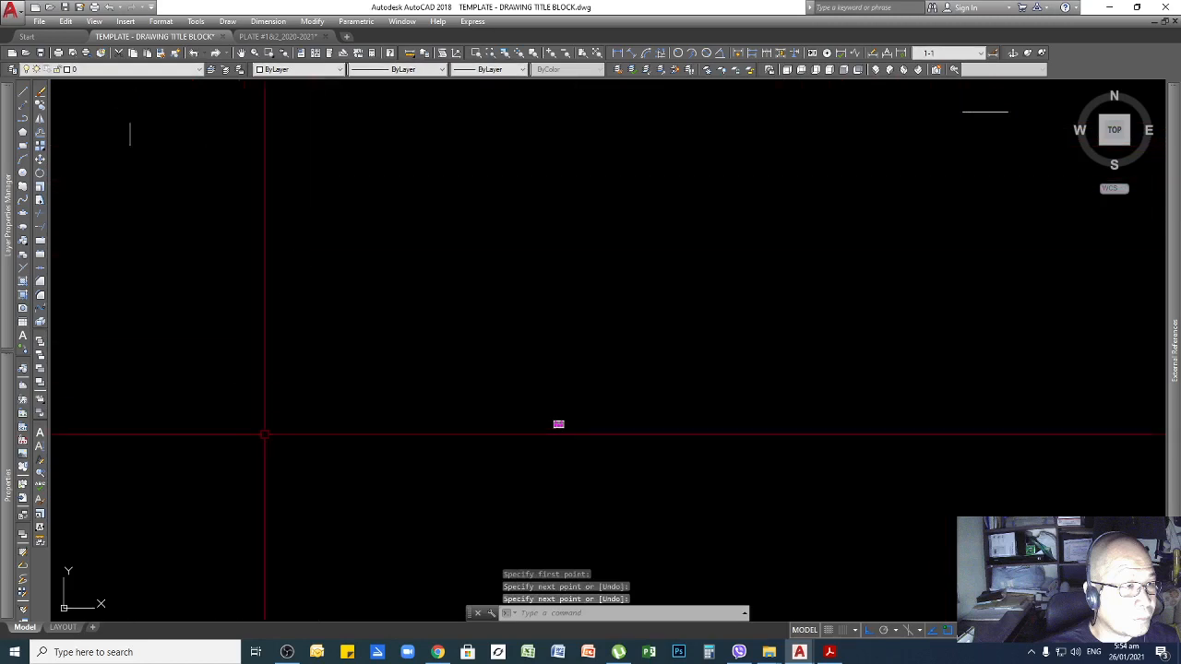
key(Return)
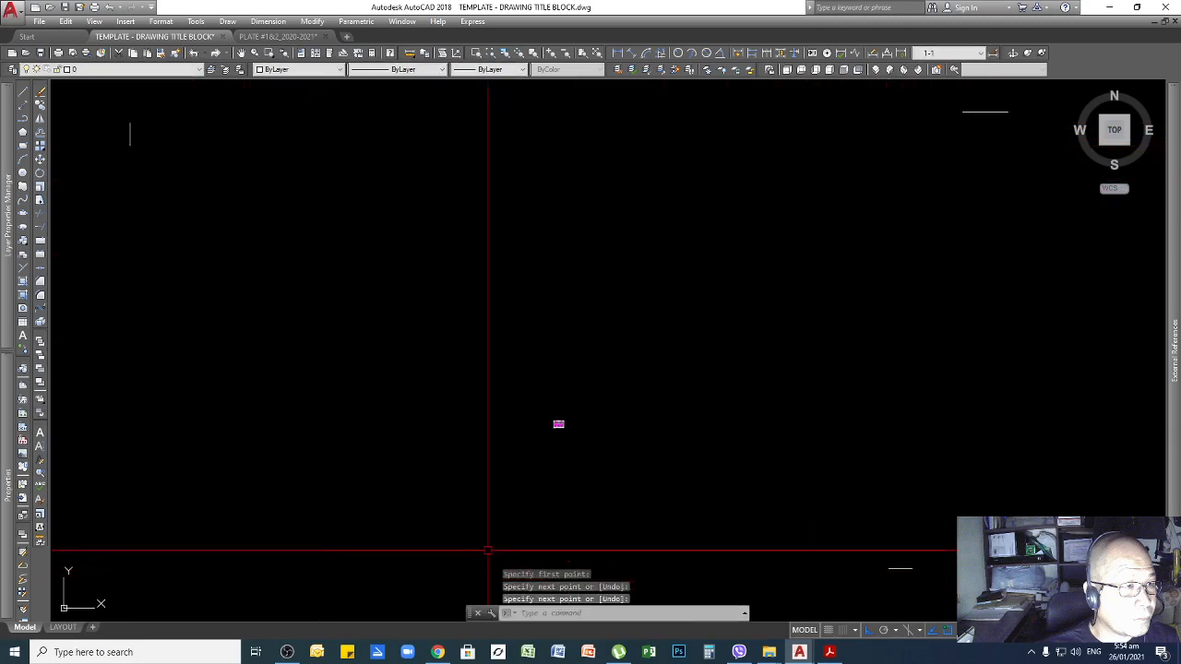
click(201, 514)
click(198, 506)
key(Return)
Examine the geometrical patterns plate up close and from a distance, including its title, five figures and title block
scroll(559, 421, down, 5)
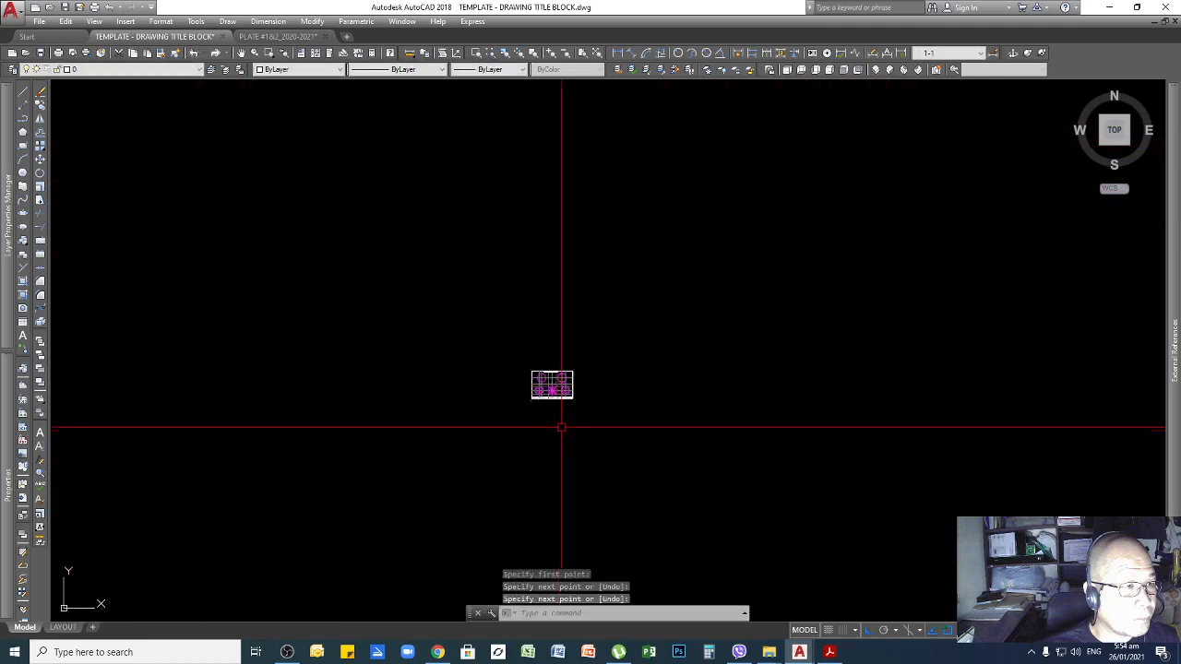
scroll(521, 374, up, 2)
scroll(641, 420, up, 2)
scroll(577, 404, up, 6)
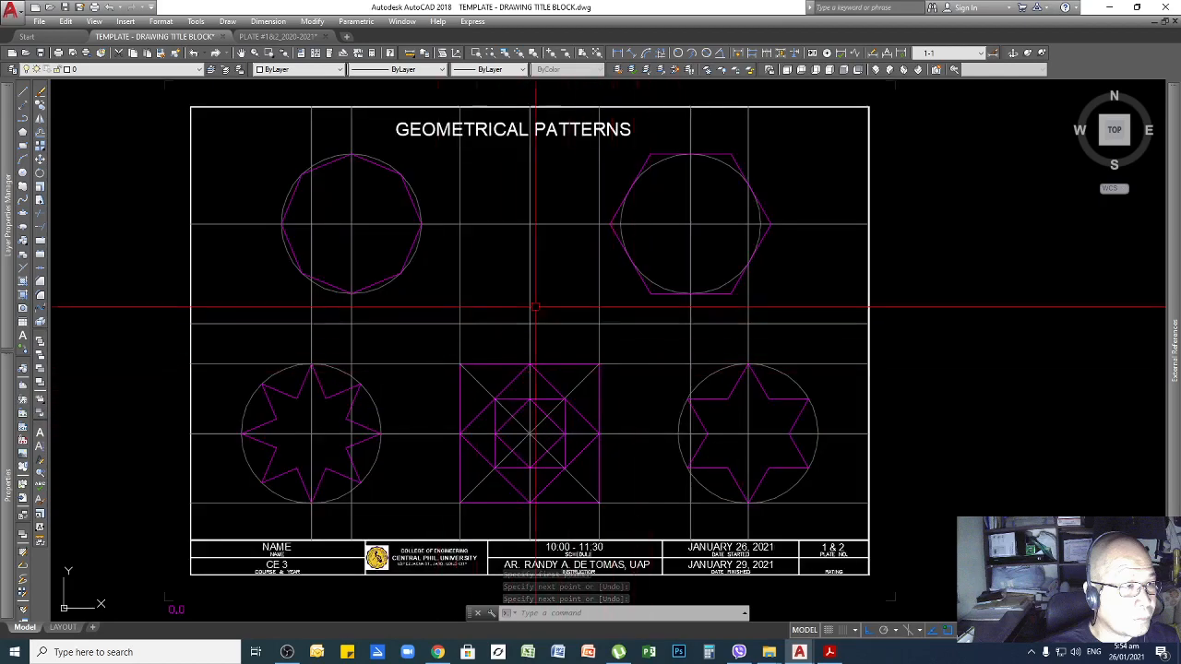
scroll(657, 377, down, 2)
scroll(658, 378, up, 2)
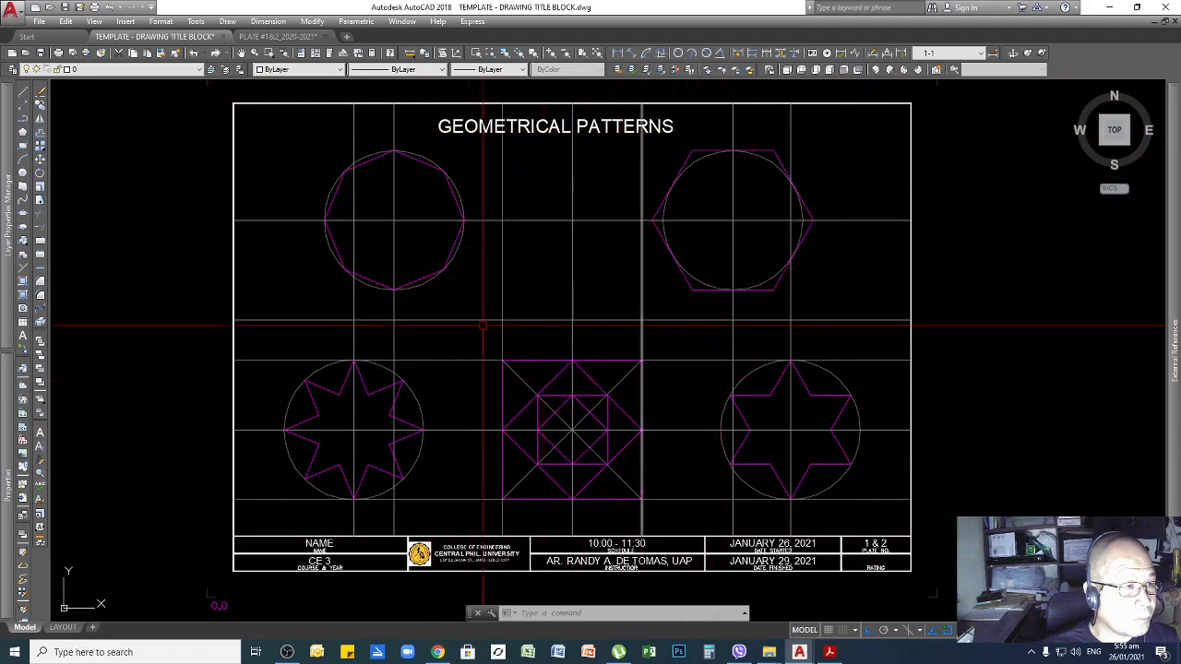
scroll(626, 459, down, 2)
scroll(609, 452, up, 3)
scroll(601, 433, down, 3)
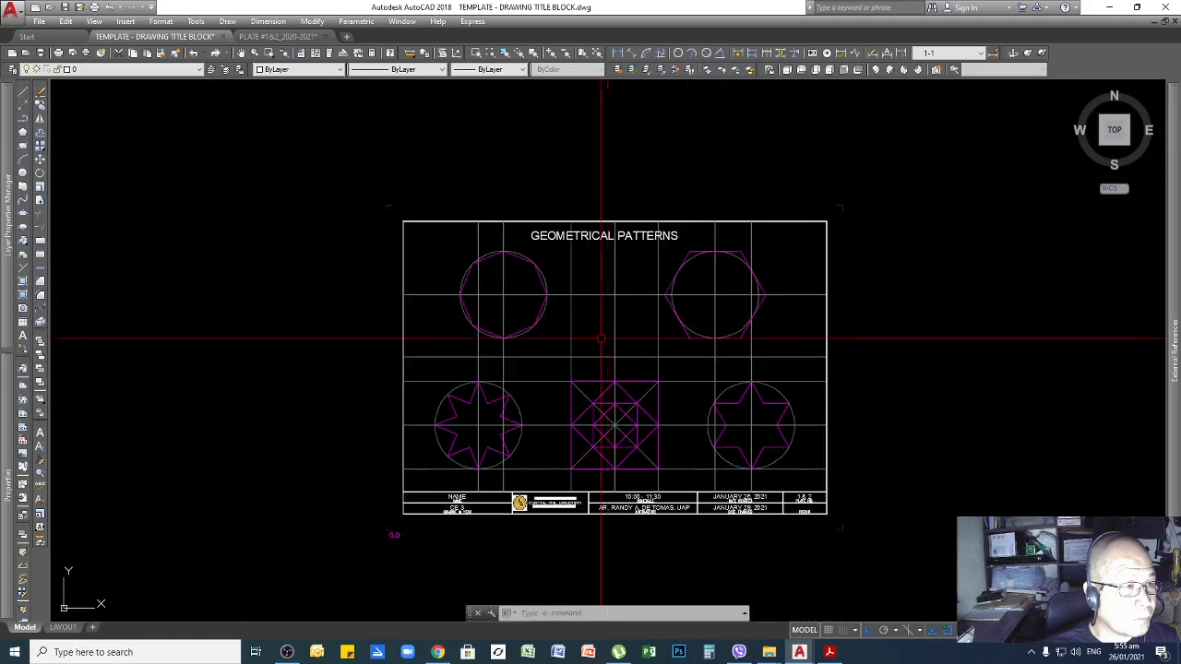
scroll(595, 406, up, 2)
scroll(599, 396, down, 4)
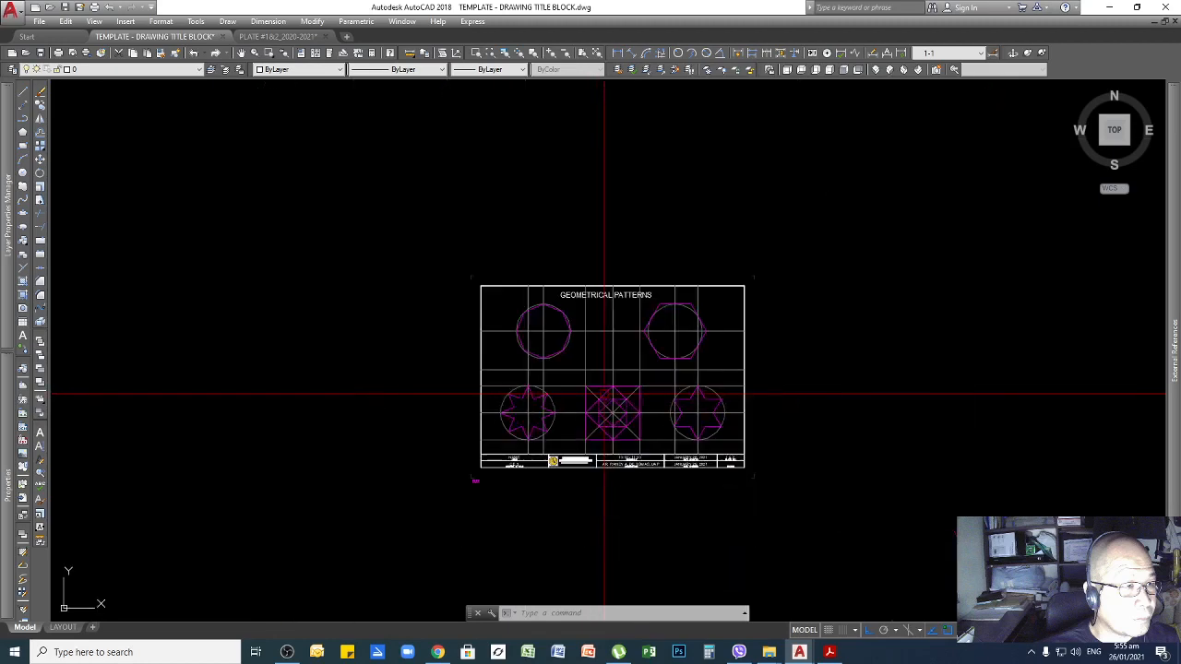
scroll(595, 387, up, 4)
scroll(614, 383, down, 4)
scroll(621, 382, up, 5)
scroll(613, 382, down, 4)
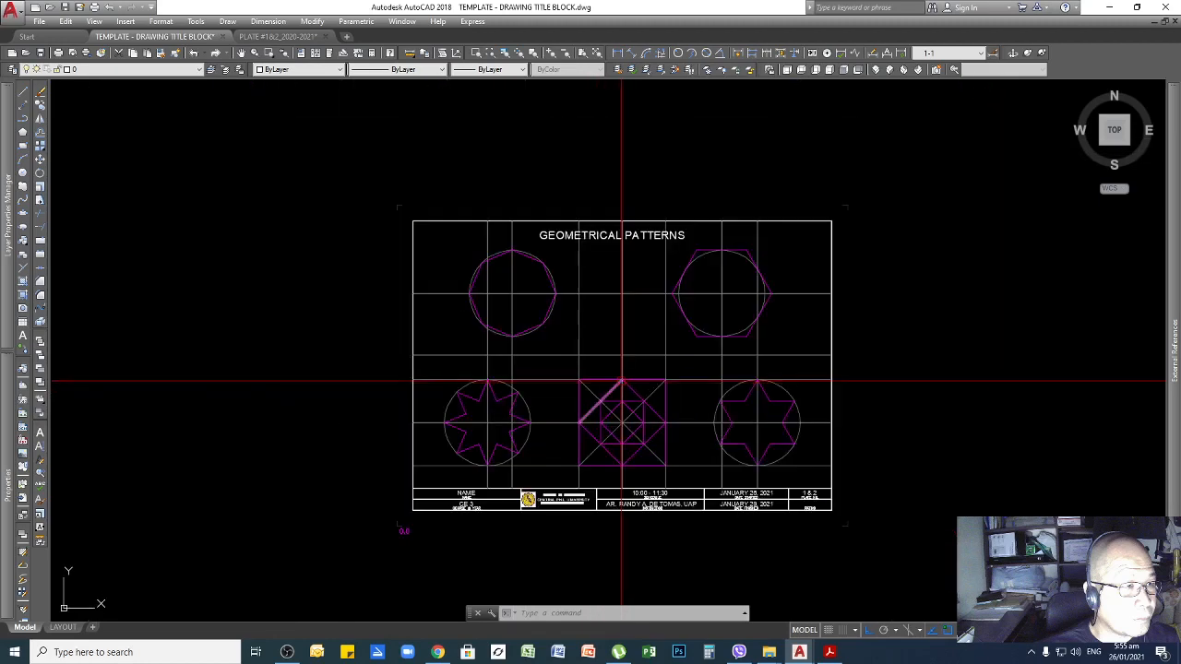
scroll(616, 376, up, 2)
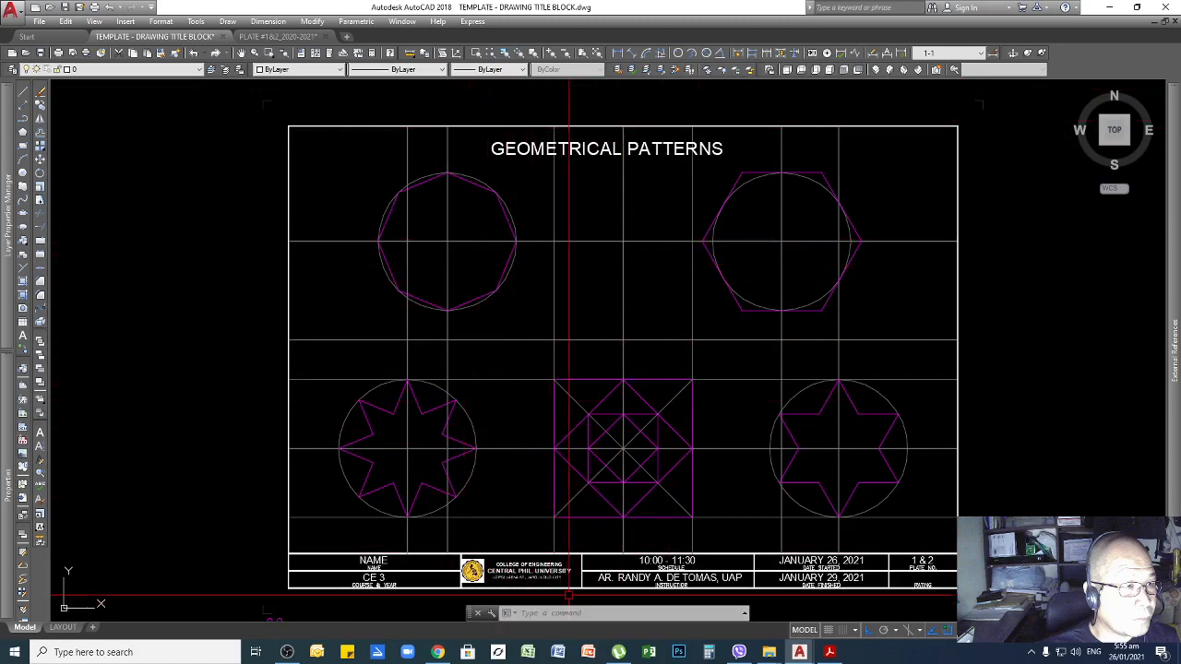
Zoom to the drawing's extents again to show the plate together with the stray lines around it
key(Return)
key(Escape)
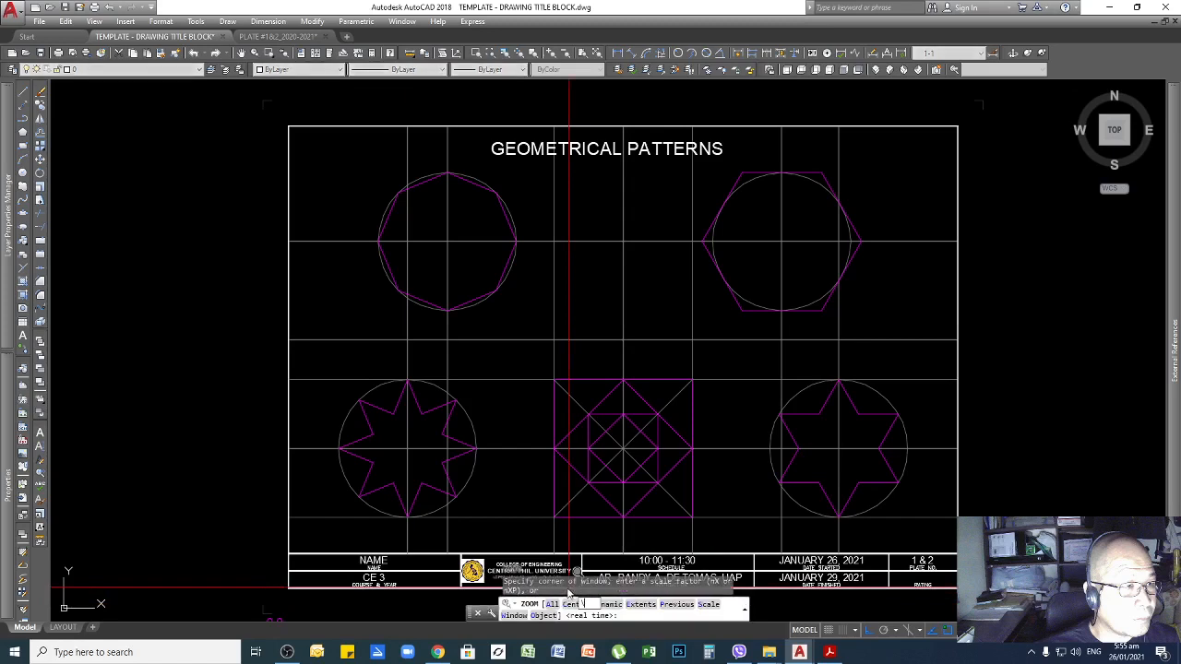
text(z)
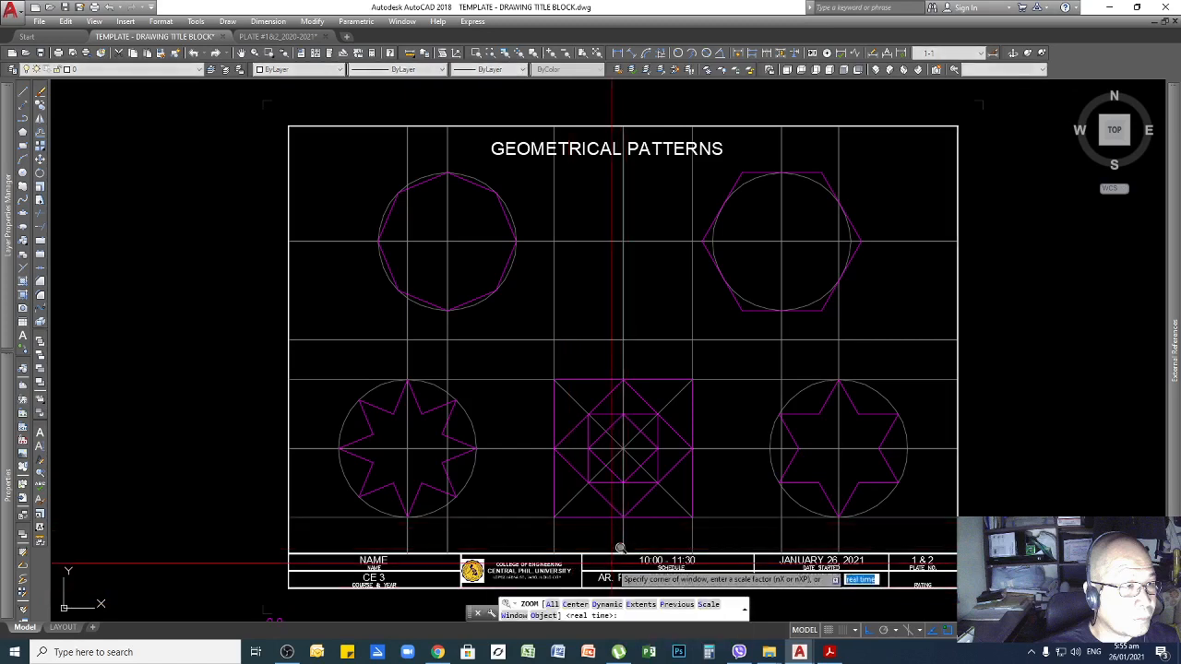
key(Return)
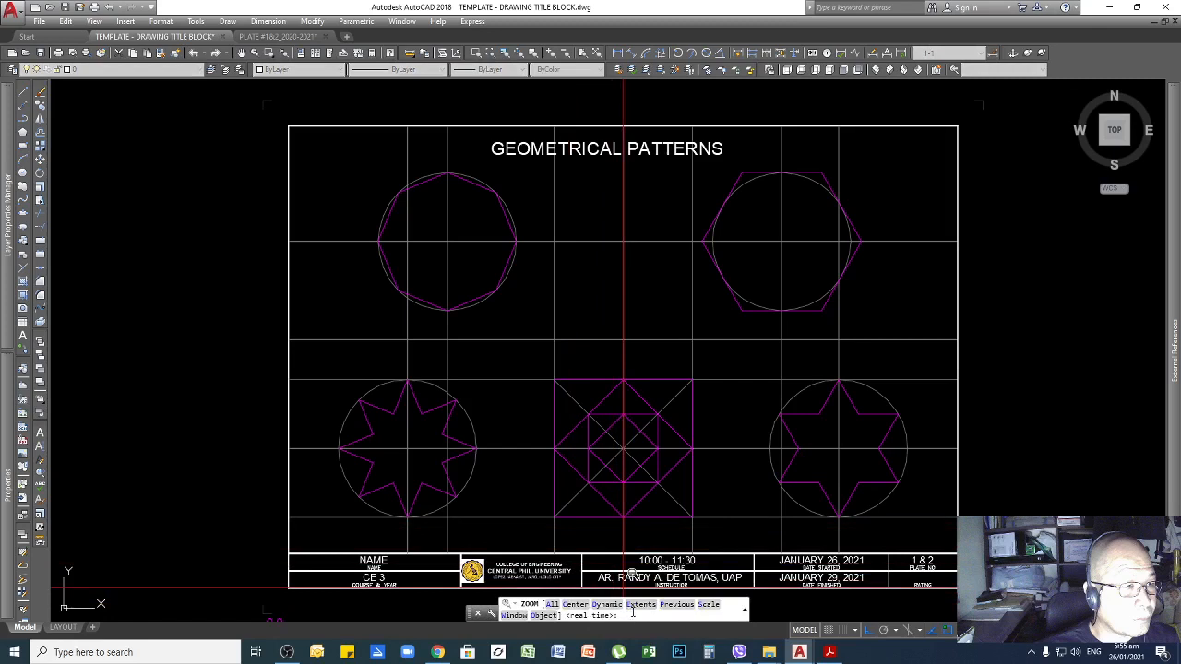
key(Return)
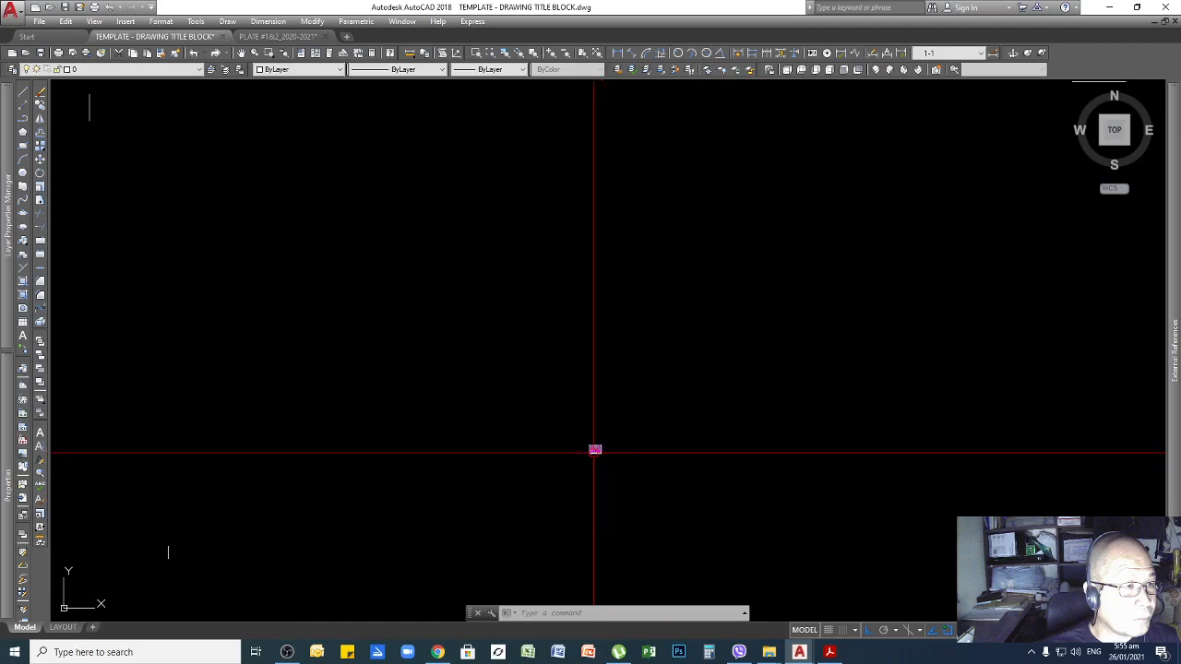
Erase the two short vertical stray lines lying far outside the plate
scroll(654, 410, down, 2)
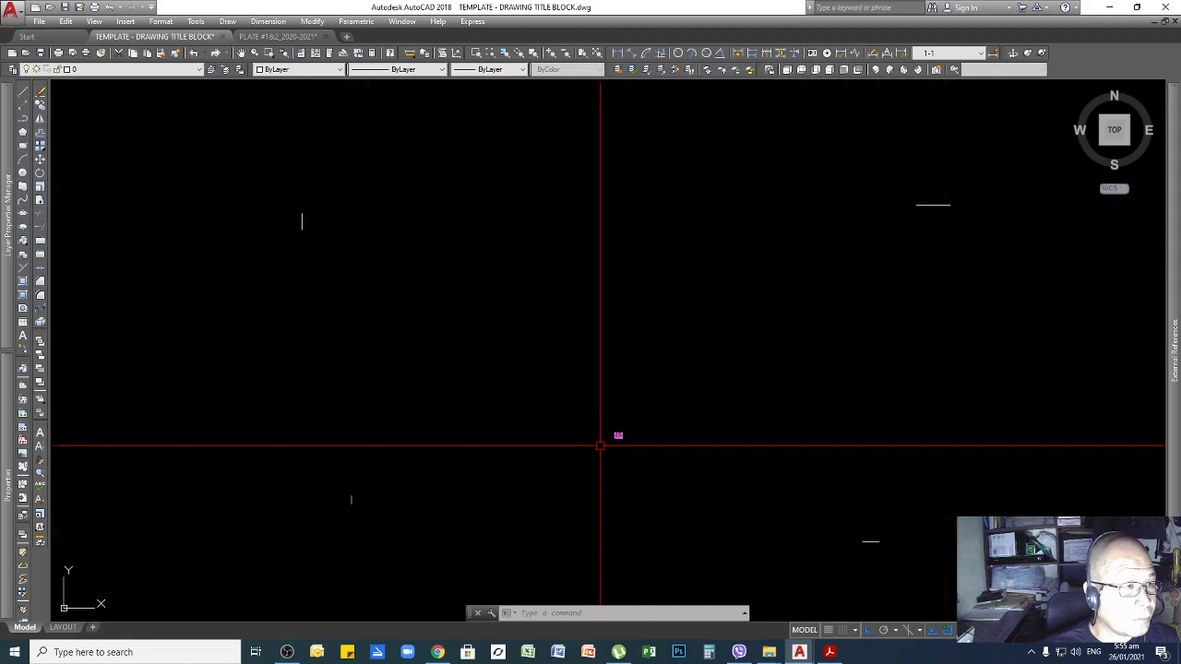
scroll(554, 443, up, 2)
scroll(469, 374, down, 4)
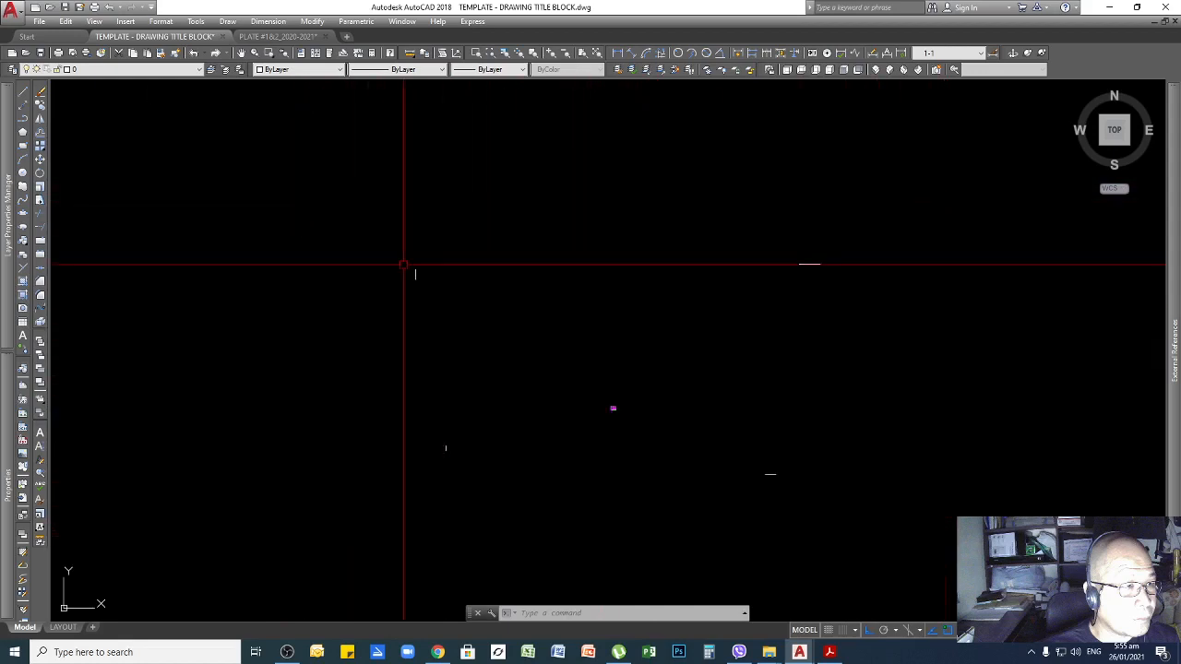
key(Escape)
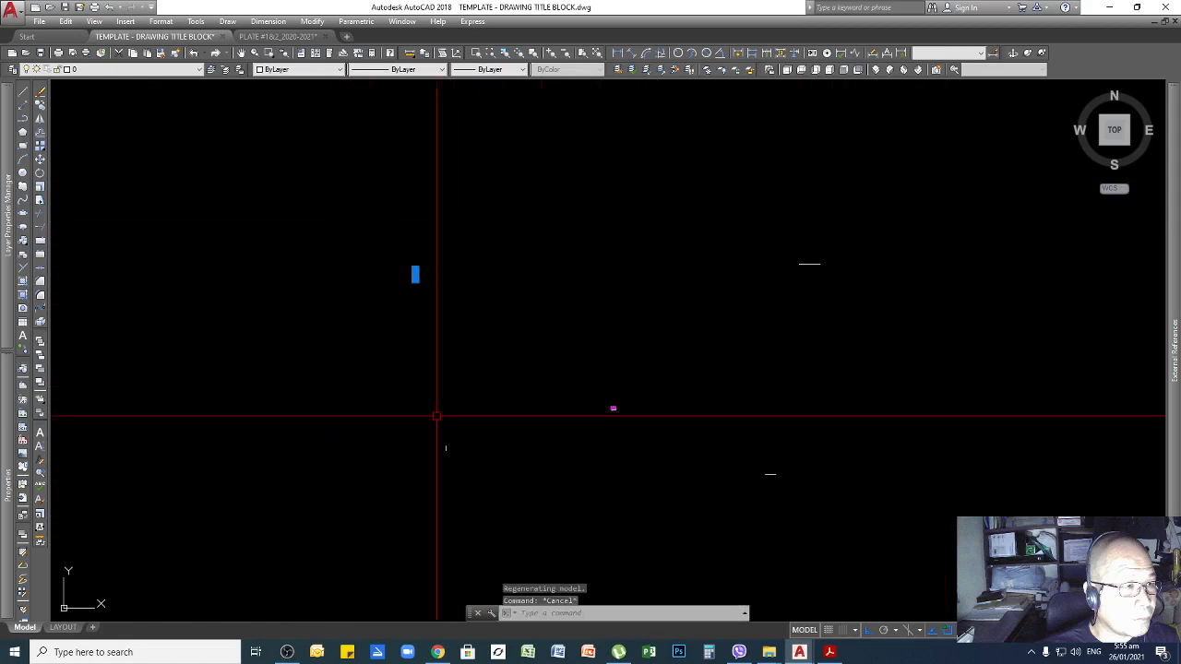
click(461, 434)
click(415, 511)
key(Delete)
Erase the two short horizontal stray lines that remain far outside the plate
click(831, 249)
click(732, 295)
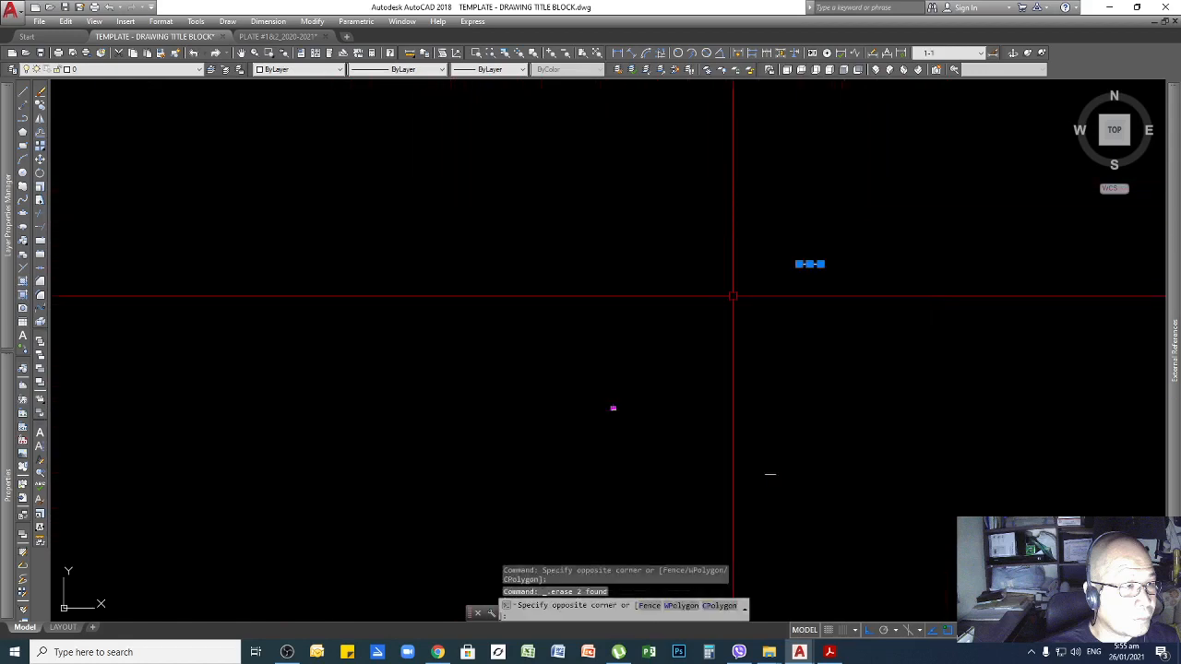
key(Delete)
click(838, 373)
click(715, 519)
key(Delete)
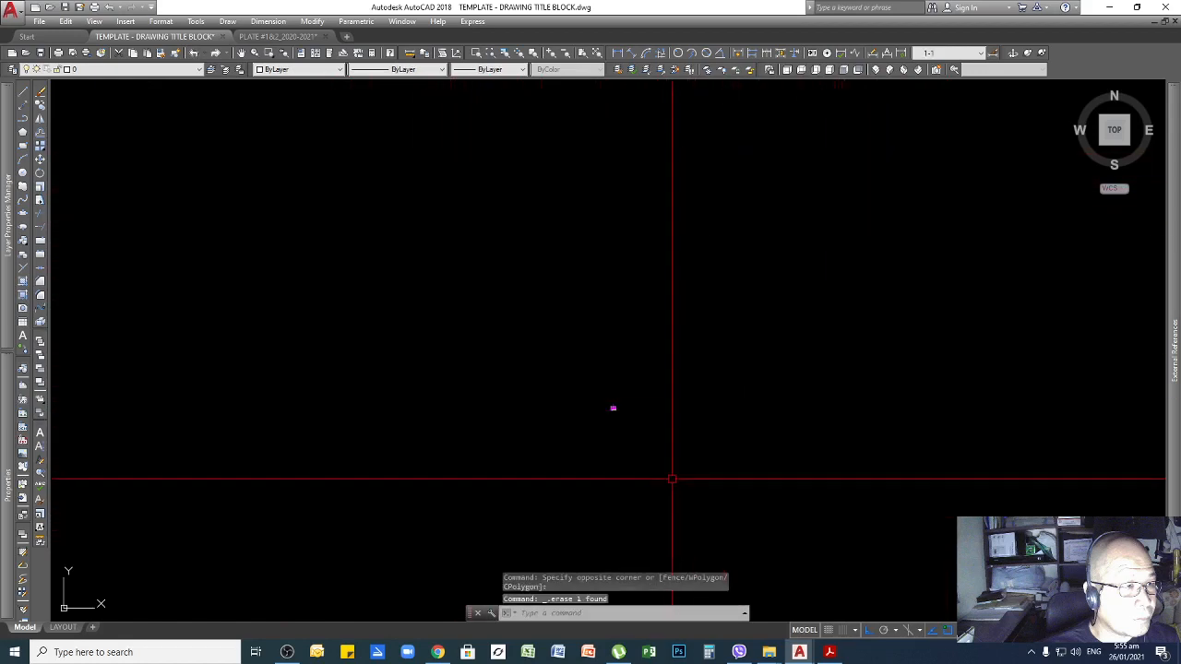
Zoom to the drawing's extents so the geometrical patterns plate fills the view
text(z)
key(Return)
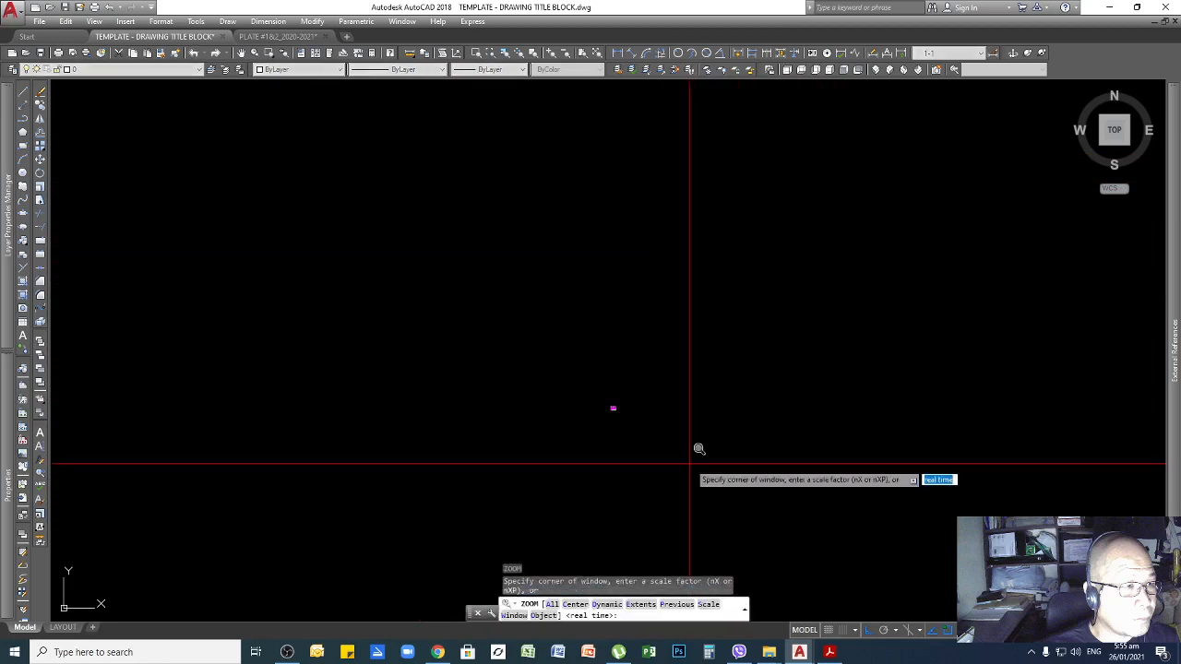
text(e)
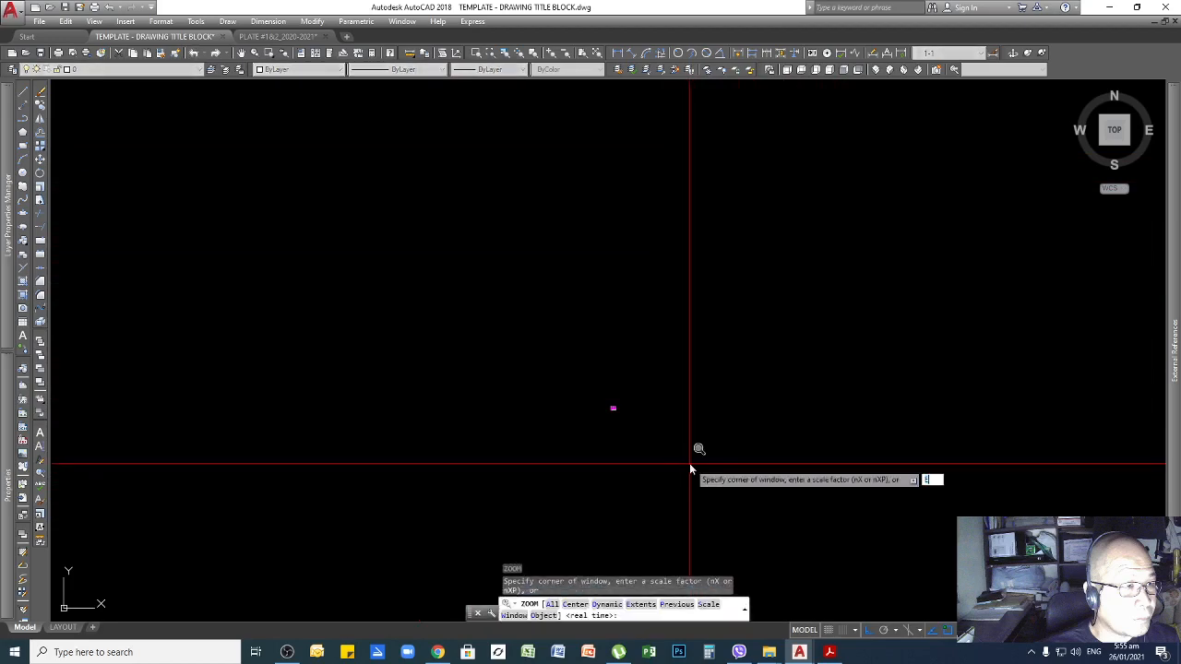
key(Return)
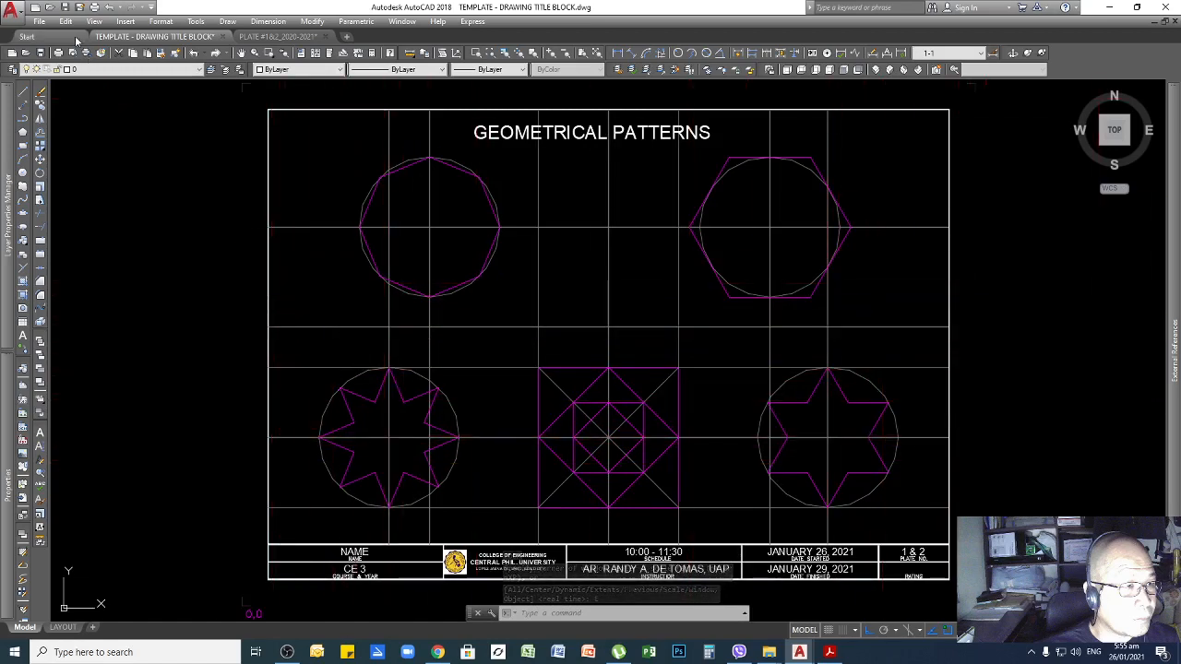
Save the drawing as a new DWG file in the same folder, named with the author's surname followed by "P1 & P2"
click(40, 20)
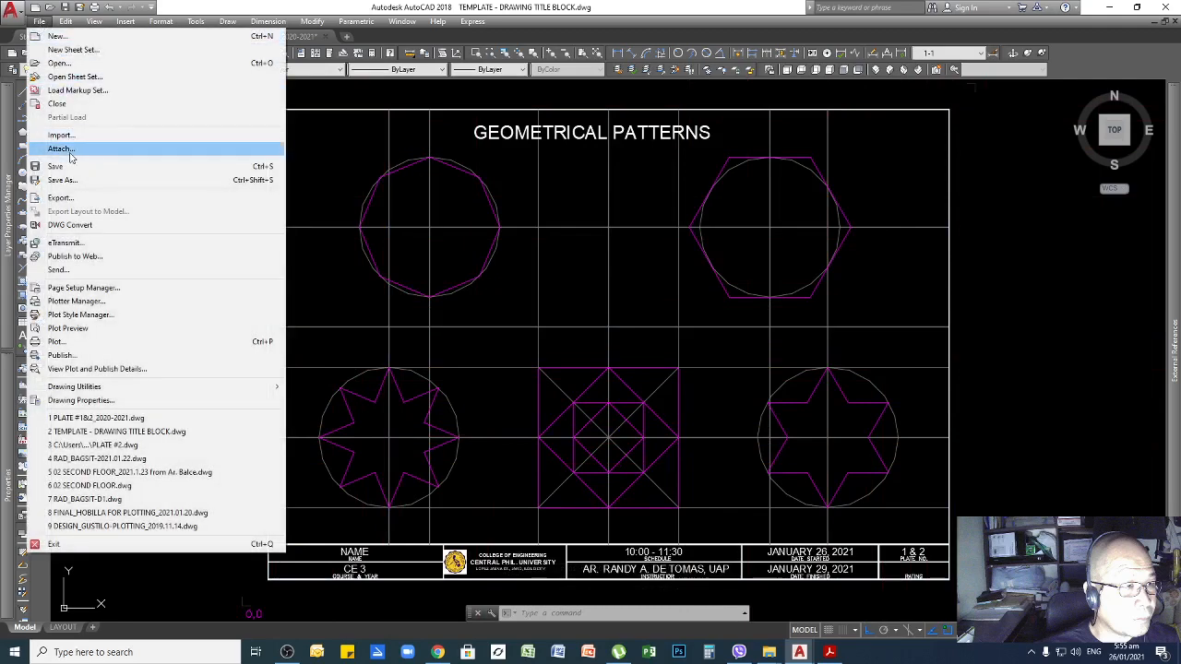
click(63, 180)
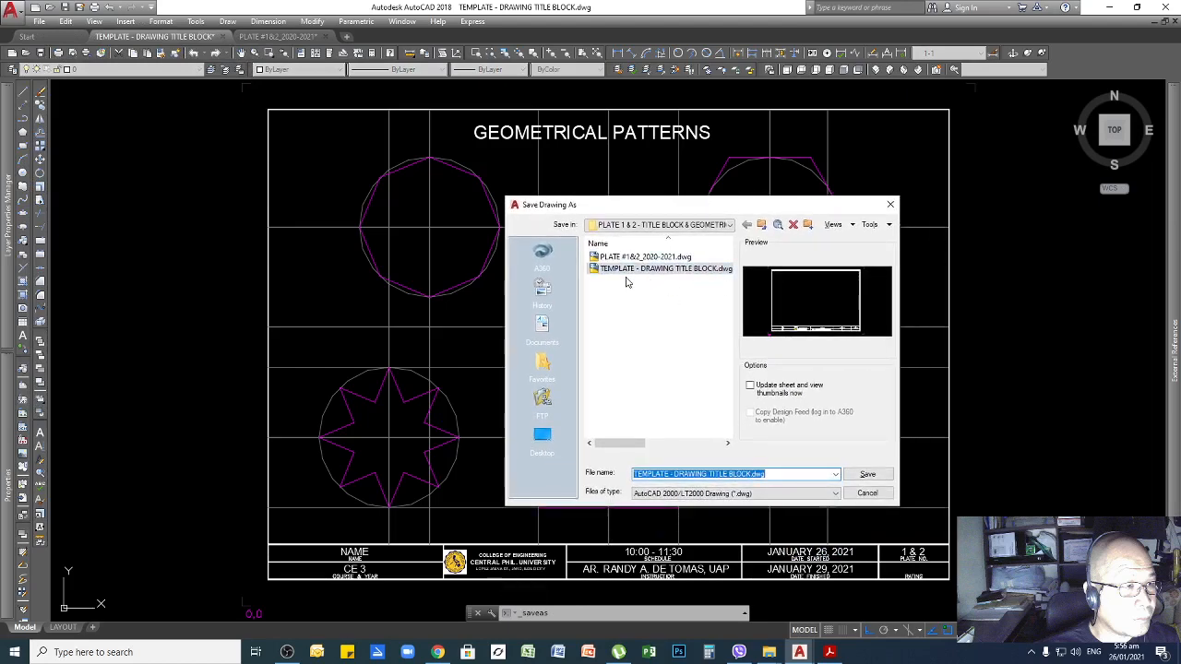
click(752, 474)
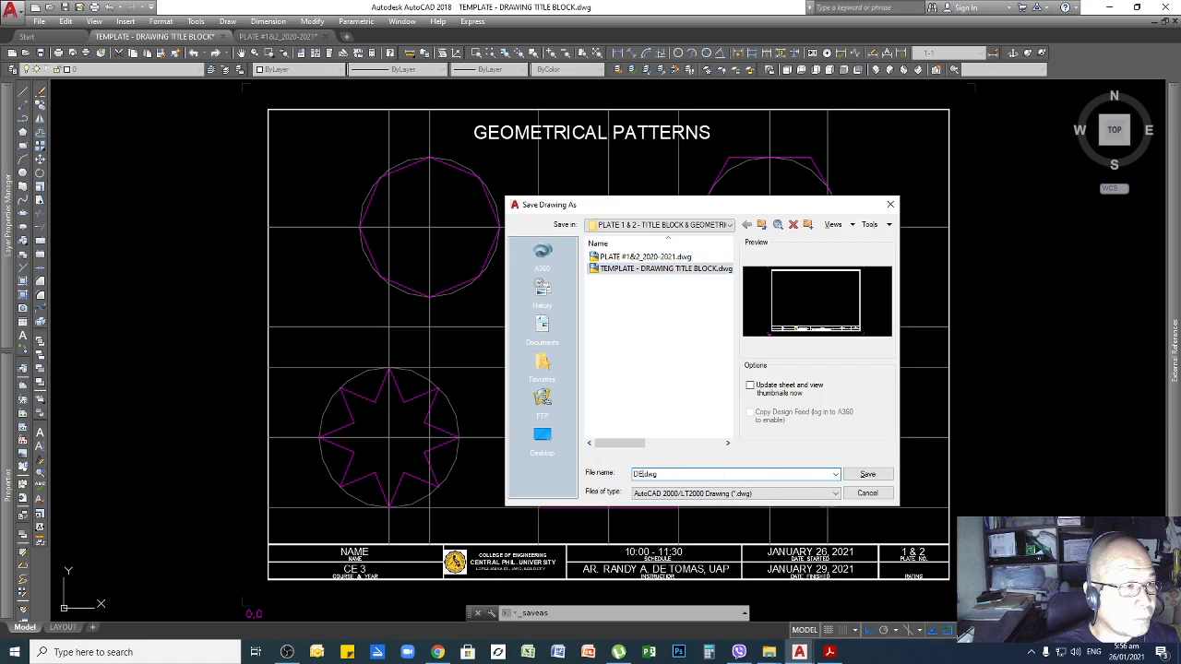
text(DE TOMAS P1 & P2)
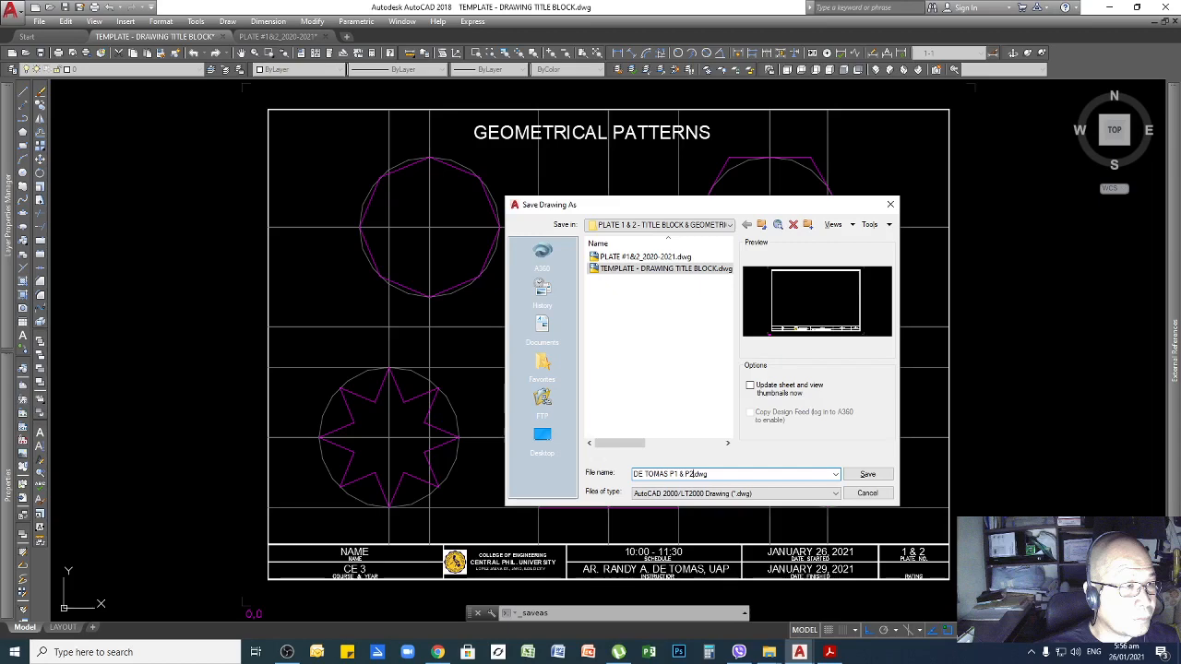
click(858, 478)
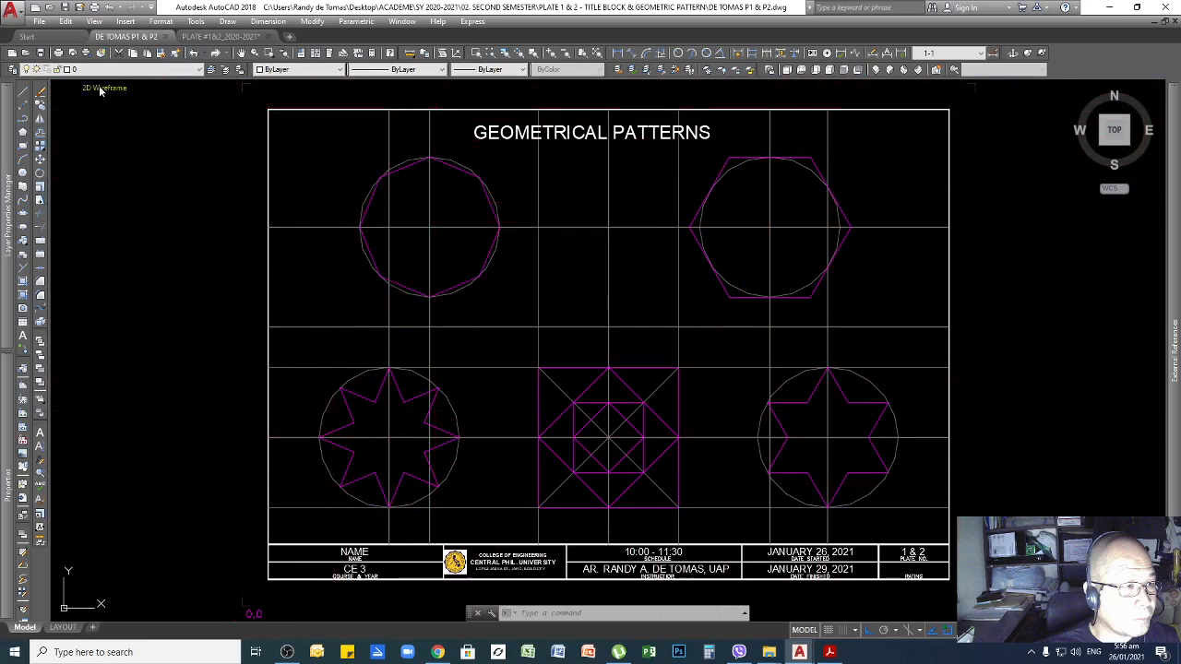
Exit AutoCAD and discard the changes to PLATE #1&2_2020-2021.dwg
click(1165, 7)
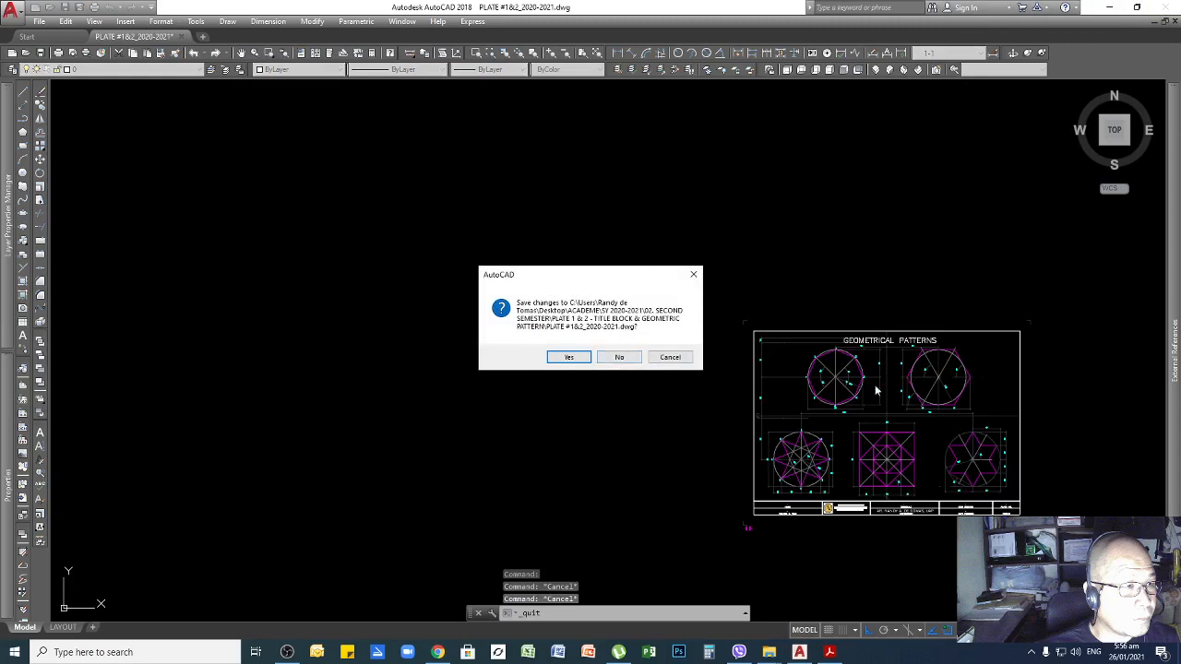
click(611, 363)
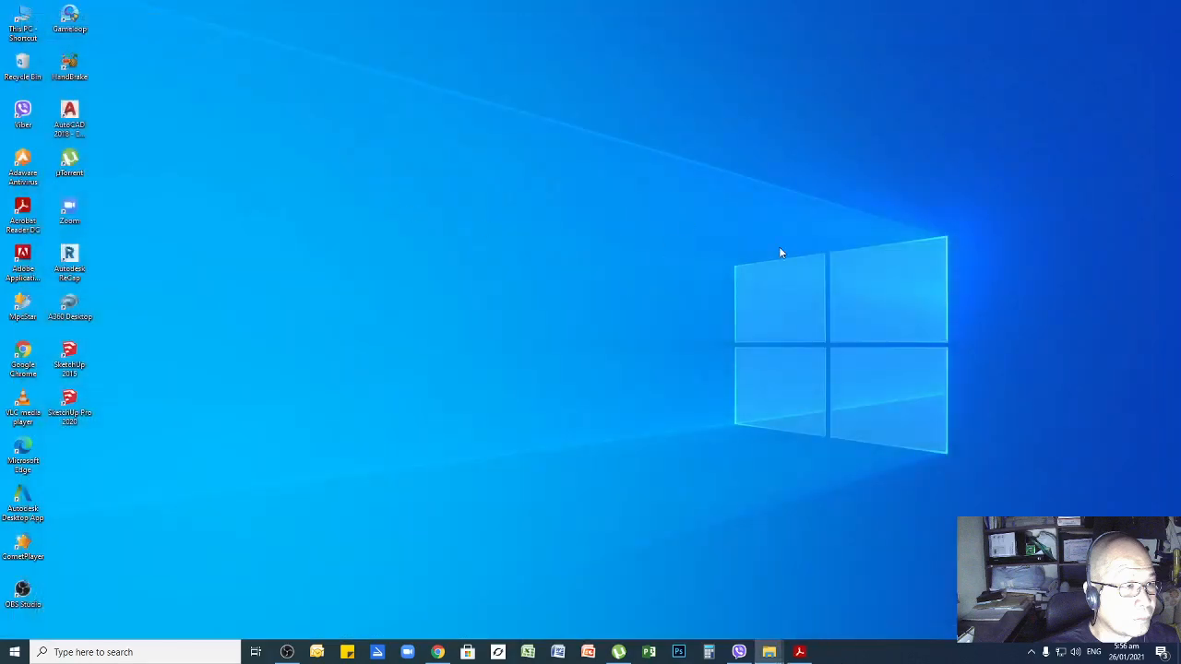